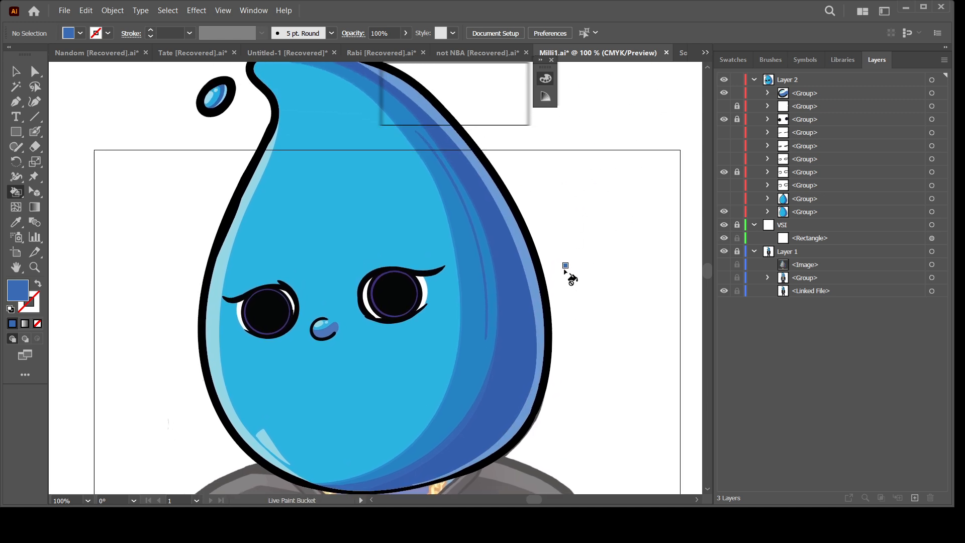
# Hide Layer 2 to examine the reference character's face underneath
pyautogui.moveTo(556, 241); pyautogui.dragTo(556, 271)
pyautogui.moveTo(574, 347); pyautogui.dragTo(571, 293)
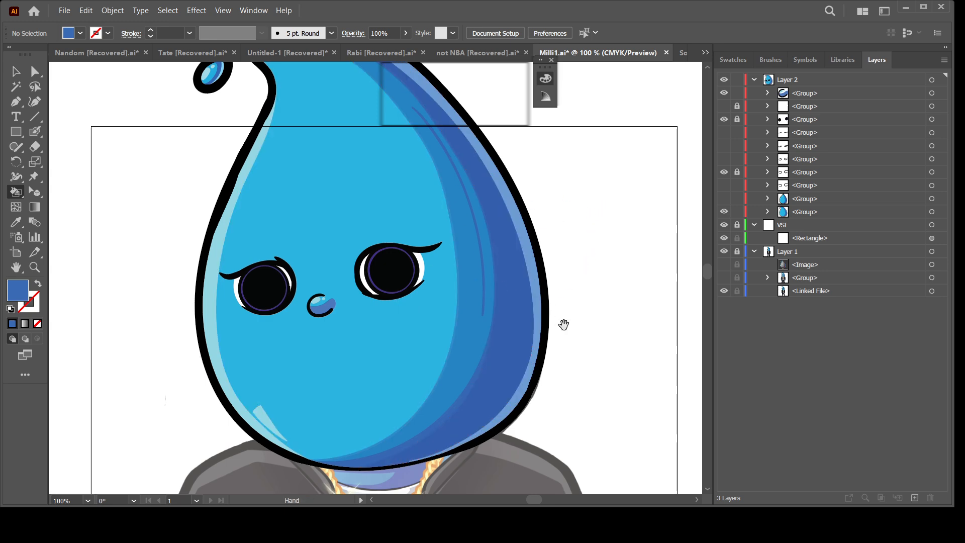
pyautogui.moveTo(563, 325); pyautogui.dragTo(565, 309)
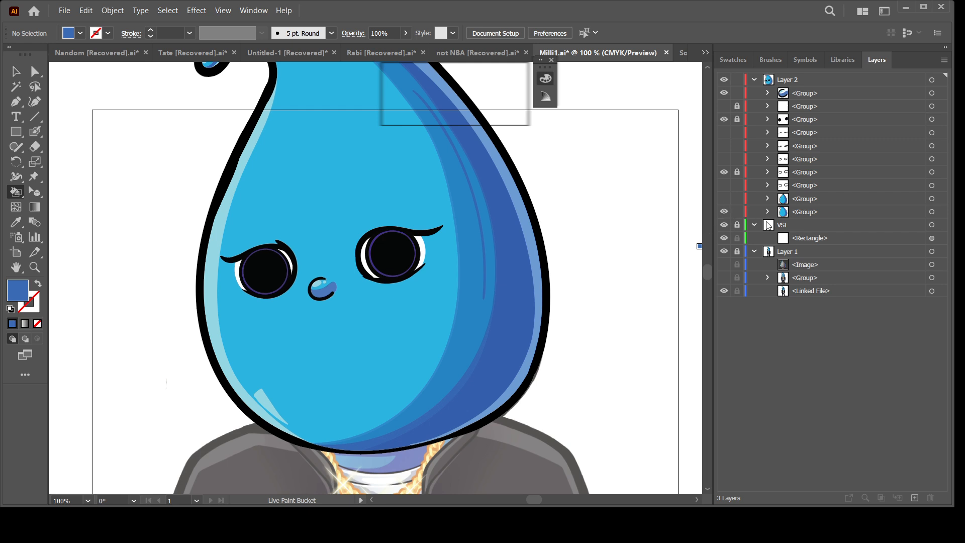
pyautogui.click(724, 80)
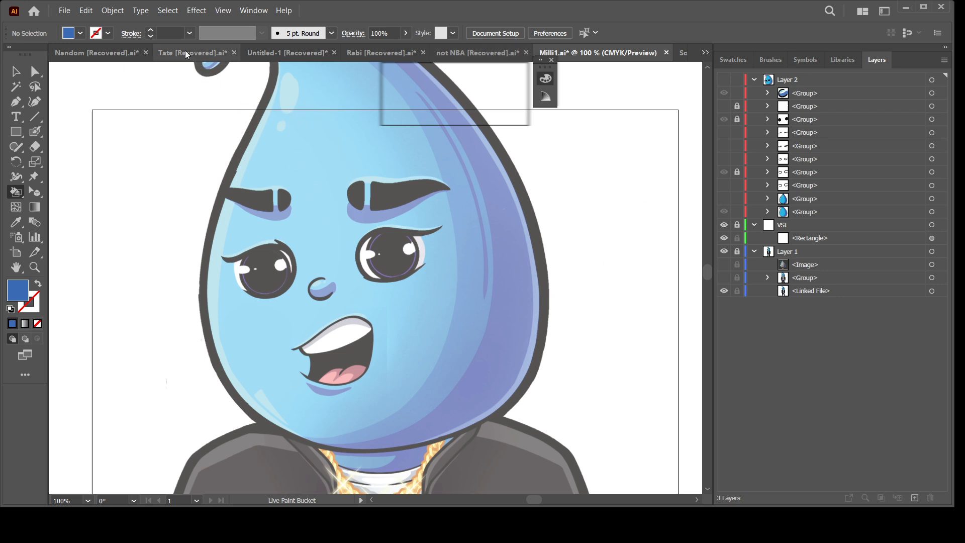
# Switch to the Nandom [Recovered].ai document and expand the Character layers down to the FFT sublayers of the head
pyautogui.click(102, 53)
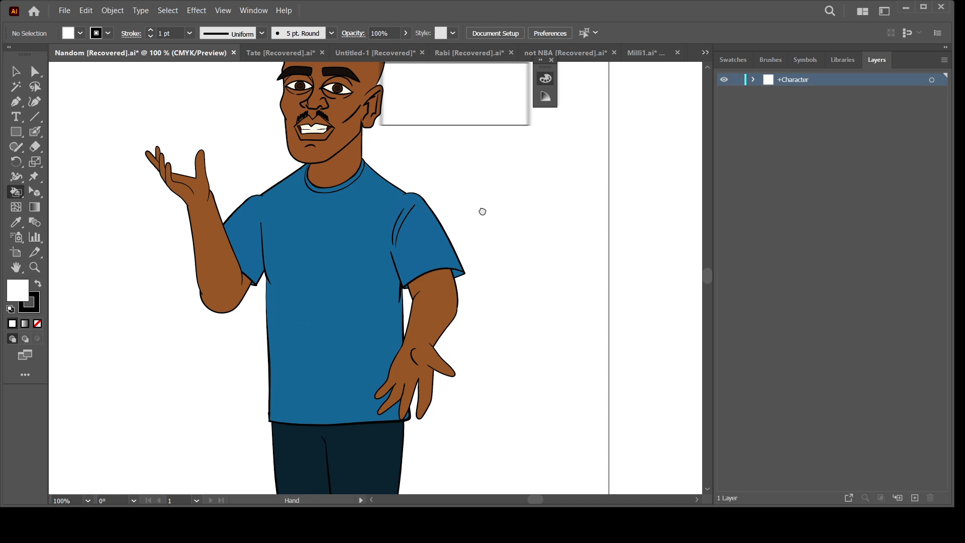
pyautogui.hotkey('ctrl', '+')
pyautogui.hotkey('ctrl', '+')
pyautogui.moveTo(434, 214); pyautogui.dragTo(482, 423)
pyautogui.hotkey('ctrl', '+')
pyautogui.moveTo(462, 387); pyautogui.dragTo(476, 351)
pyautogui.click(16, 72)
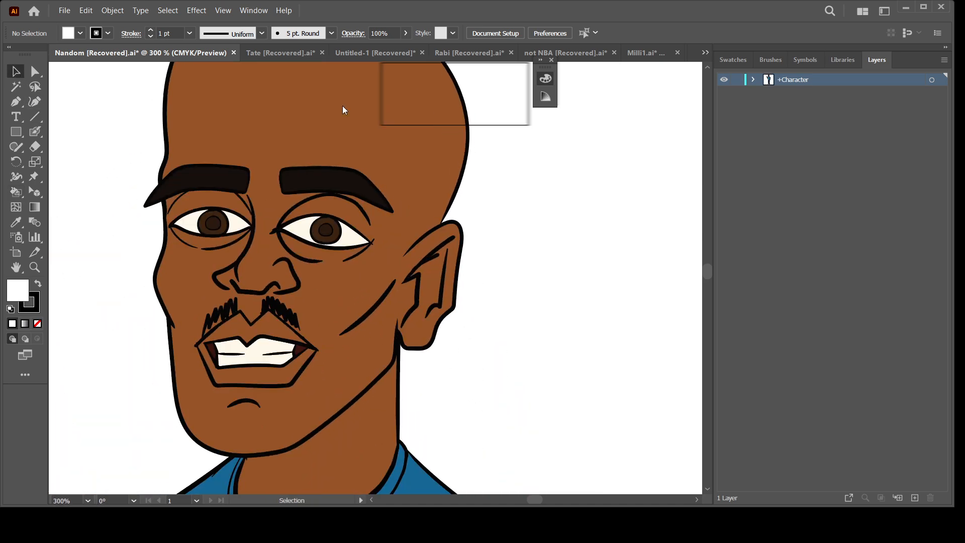
pyautogui.click(753, 80)
pyautogui.click(768, 94)
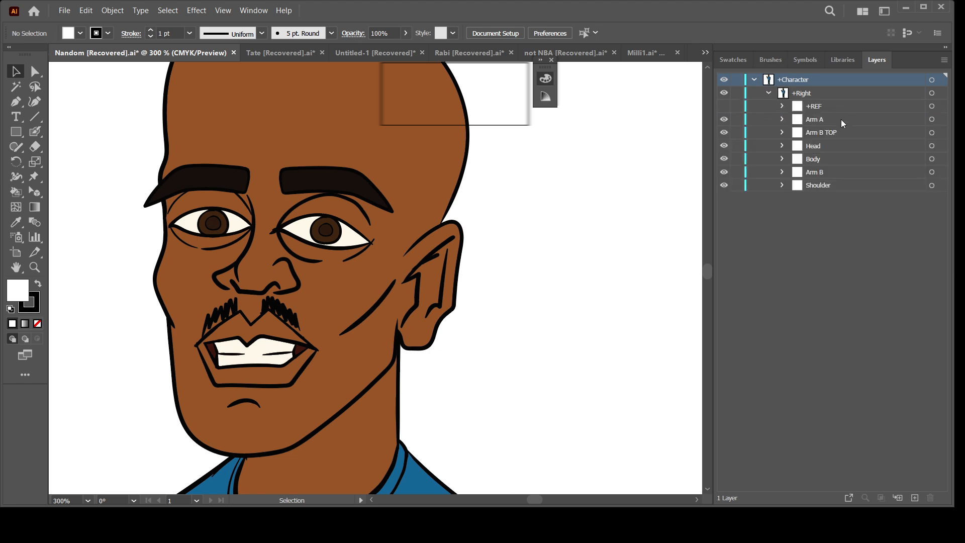
pyautogui.click(782, 146)
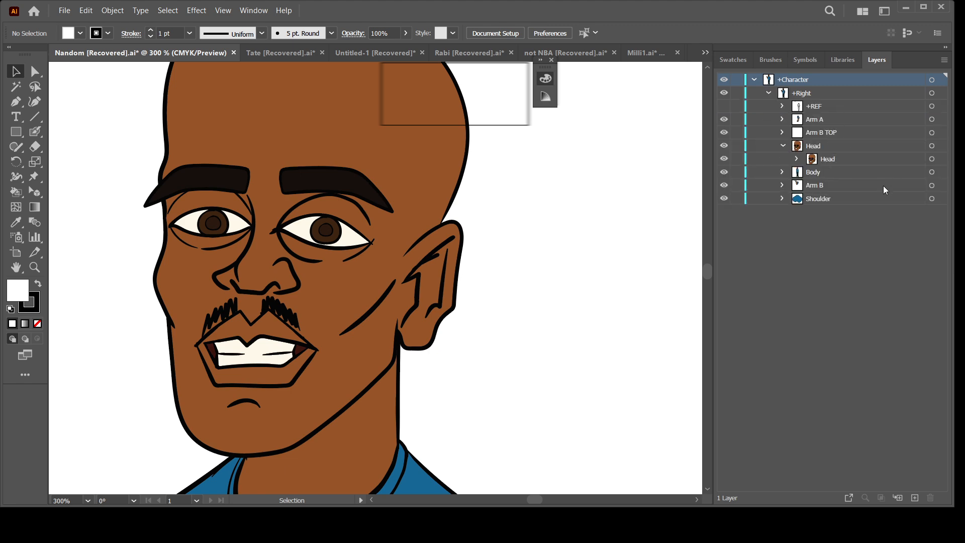
pyautogui.click(797, 160)
pyautogui.click(812, 172)
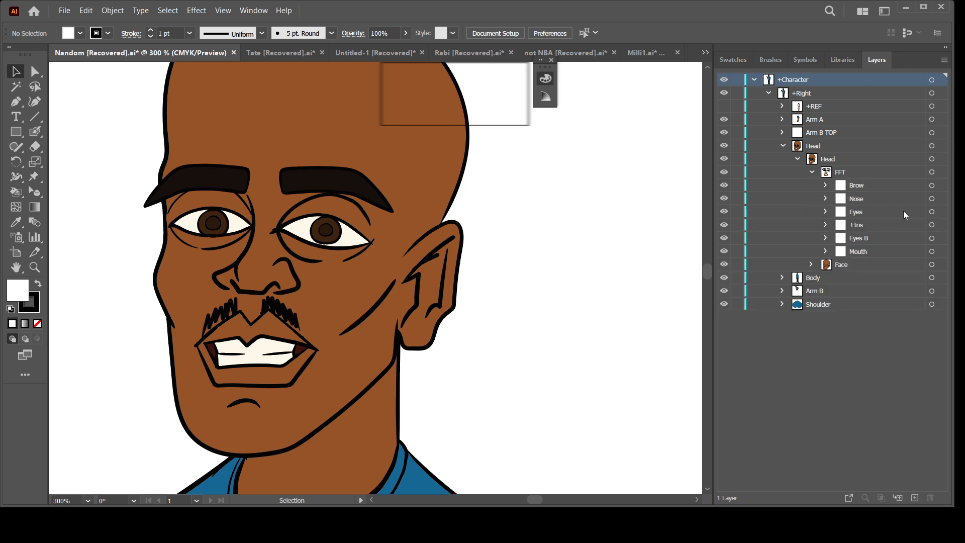
# Select all artwork in the Mouth sublayer, review its mouth shapes, and copy it
pyautogui.click(932, 253)
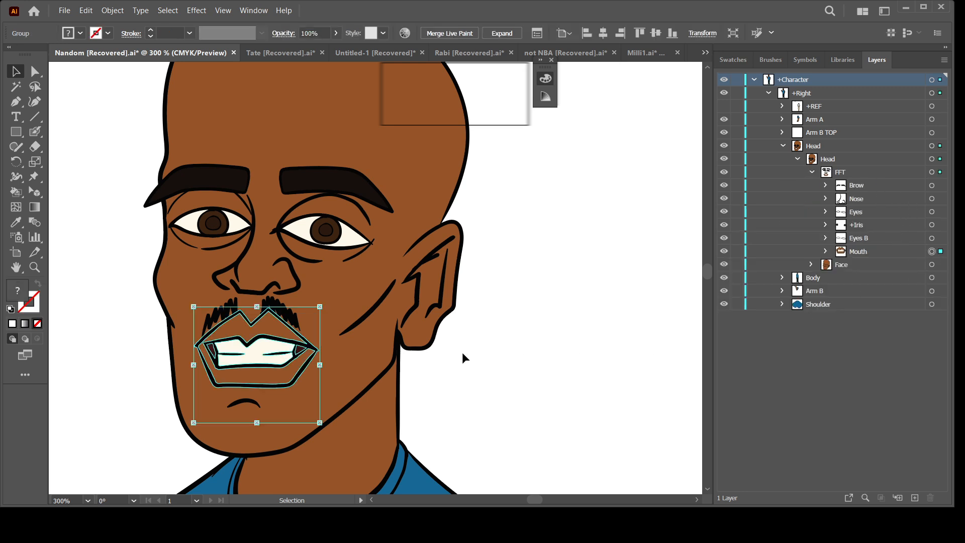
pyautogui.click(826, 251)
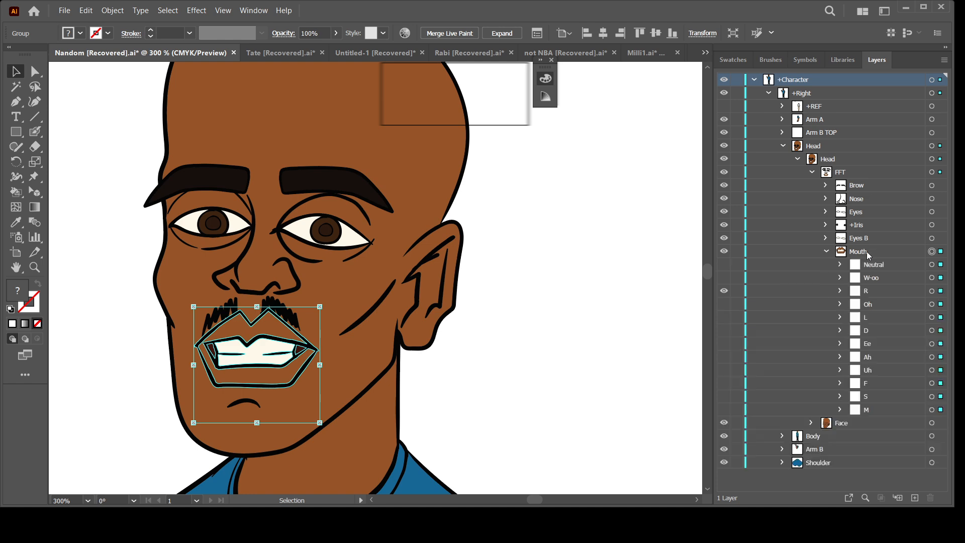
pyautogui.click(825, 251)
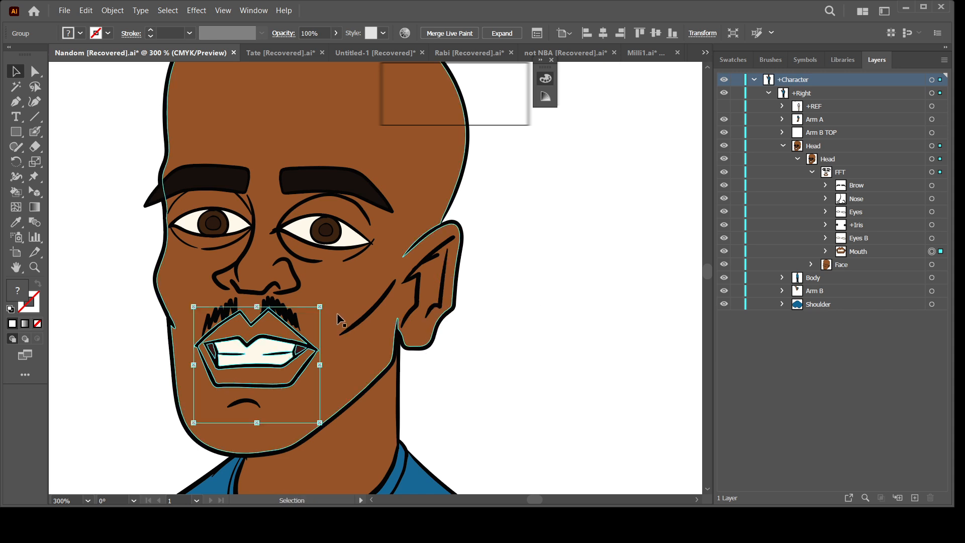
pyautogui.press('ctrl')
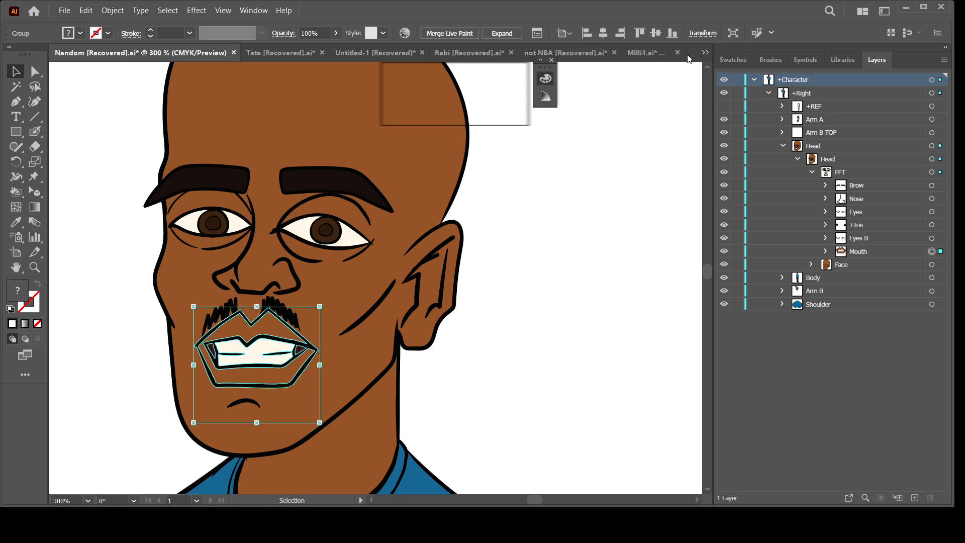
# Switch to the Milli1.ai document and paste the copied Mouth group at the top of Layer 2
pyautogui.click(635, 53)
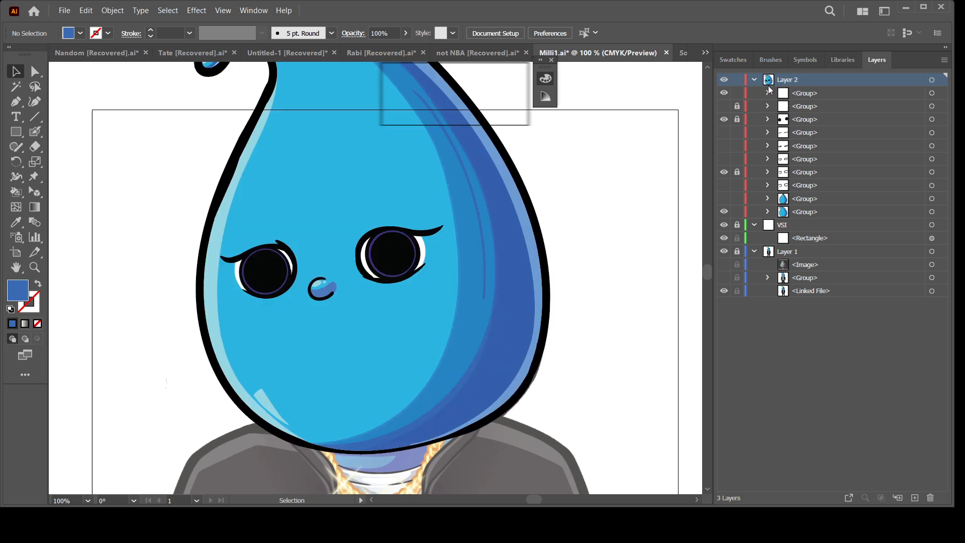
pyautogui.press('a')
pyautogui.hotkey('ctrl', 'v')
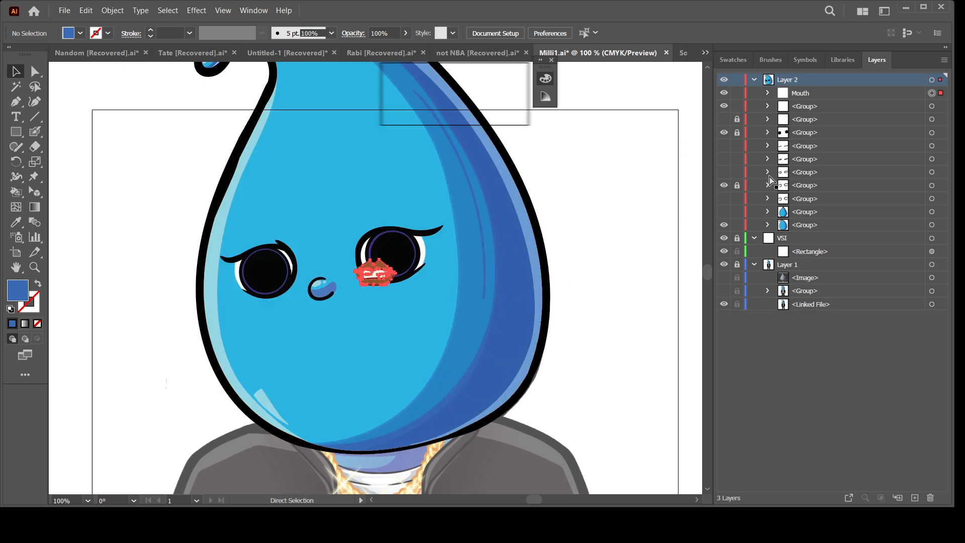
pyautogui.press('v')
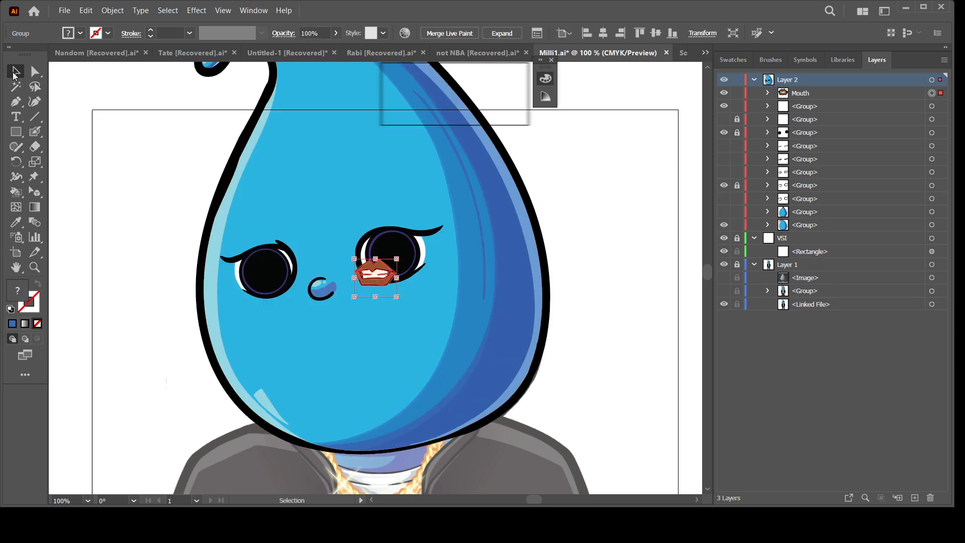
# Enlarge the pasted mouth and position it beside the drop character's head, slightly overlapping the head's lower left edge
pyautogui.moveTo(380, 279); pyautogui.dragTo(255, 392)
pyautogui.moveTo(230, 388); pyautogui.dragTo(203, 378)
pyautogui.hotkey('ctrl', 'z')
pyautogui.hotkey('ctrl', 'z')
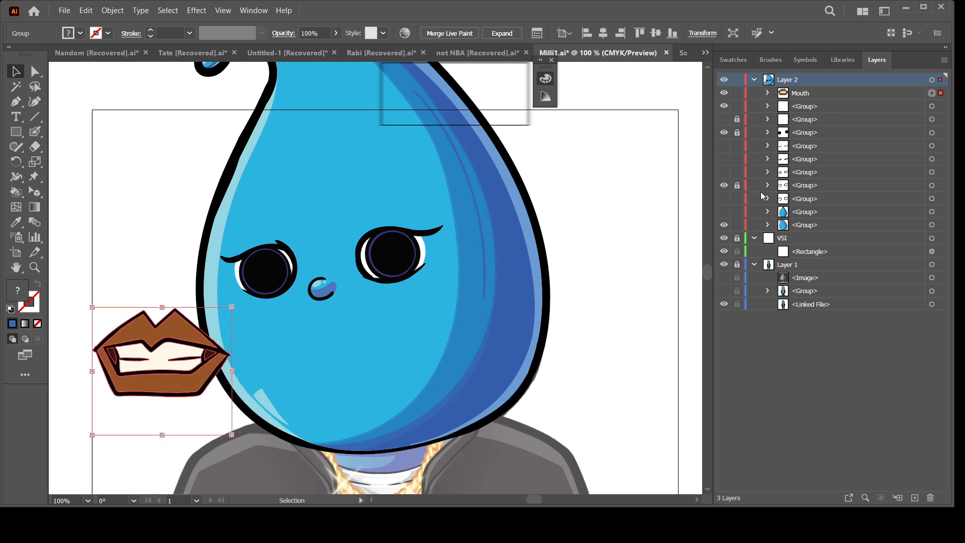
# Hide the drop head and facial feature groups in Layer 2, leaving only the Mouth group over the reference artwork
pyautogui.click(723, 187)
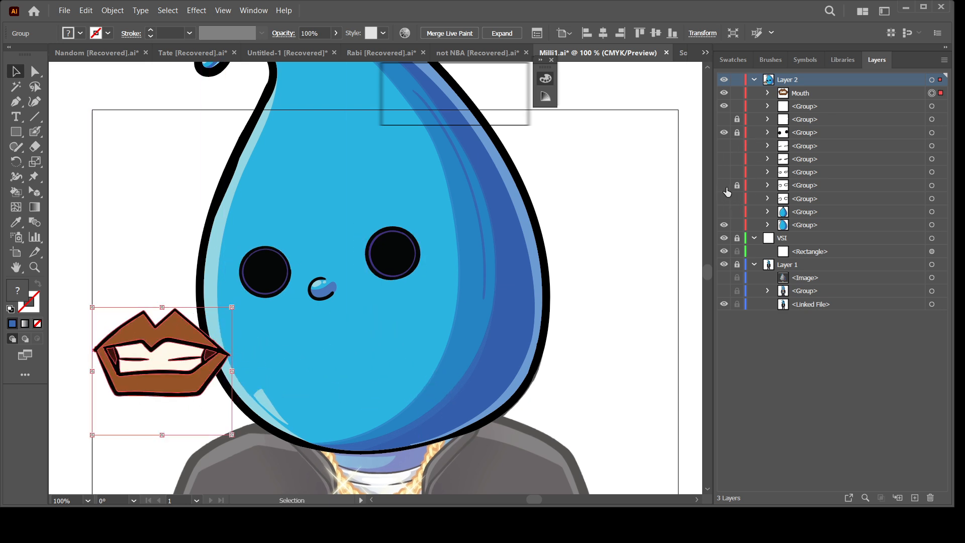
pyautogui.click(720, 187)
pyautogui.moveTo(720, 187); pyautogui.dragTo(725, 103)
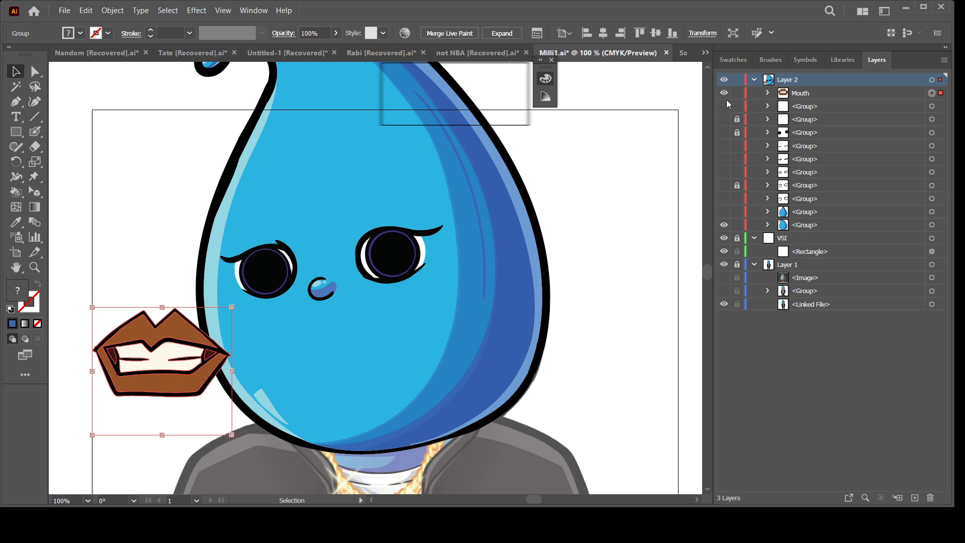
pyautogui.click(725, 94)
pyautogui.click(724, 225)
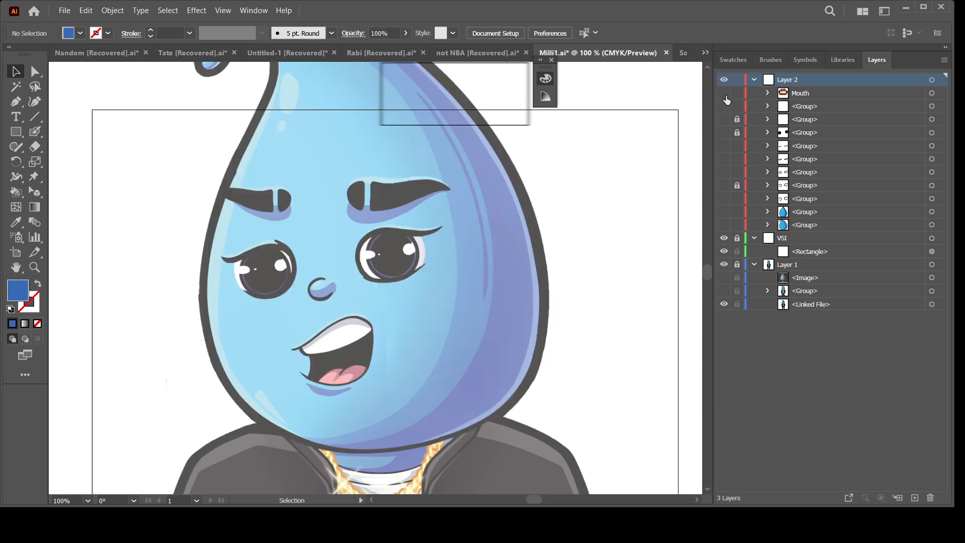
pyautogui.click(724, 93)
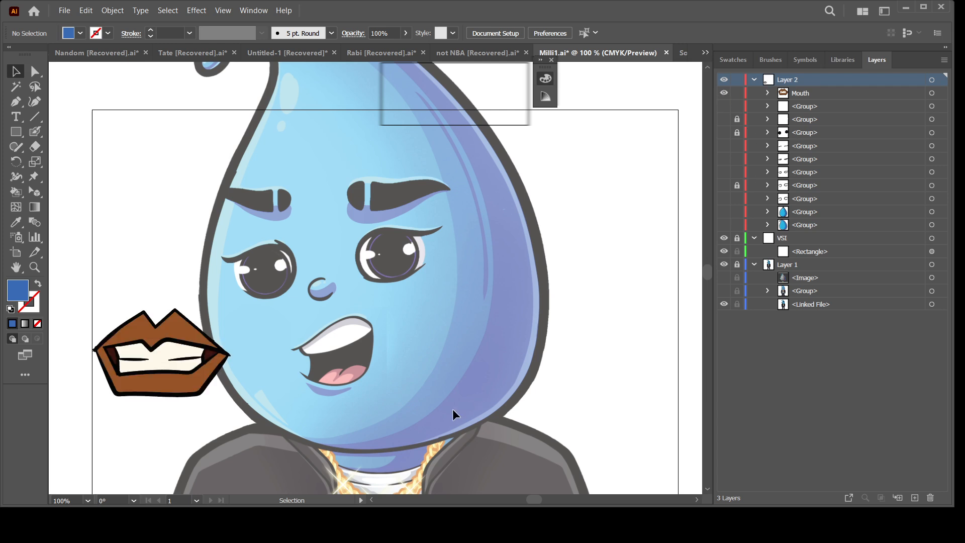
# Expand the Mouth group, hide the R mouth shape and show the Neutral one
pyautogui.scroll(-2, 456, 387)
pyautogui.click(767, 93)
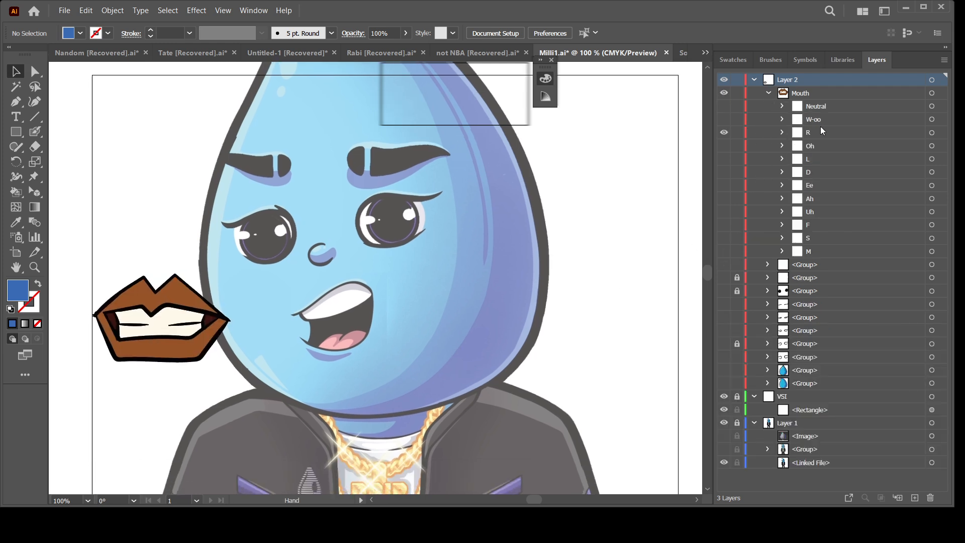
pyautogui.click(724, 132)
pyautogui.click(724, 106)
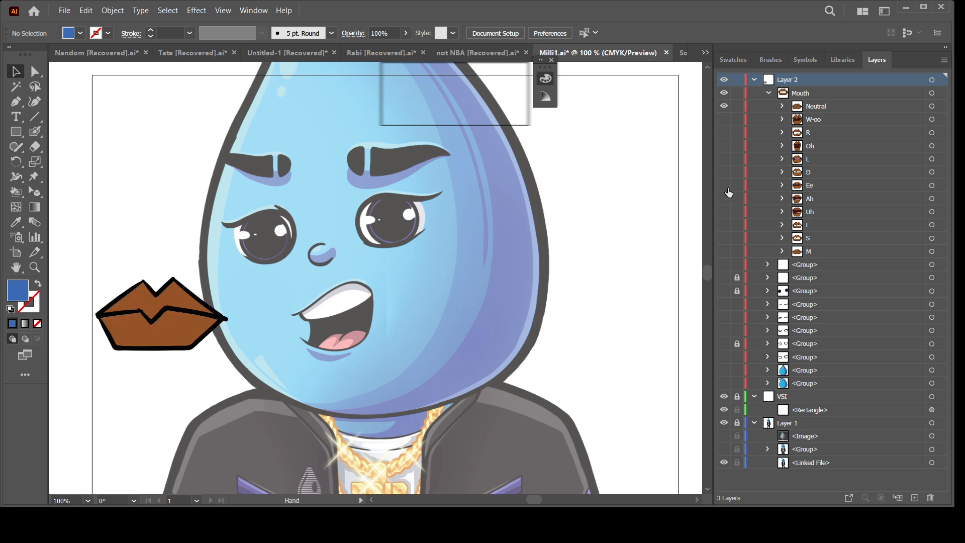
# Trace the reference mouth's upper lip from corner to corner with the Blob Brush in black
pyautogui.hotkey('ctrl', '+')
pyautogui.moveTo(397, 361); pyautogui.dragTo(474, 340)
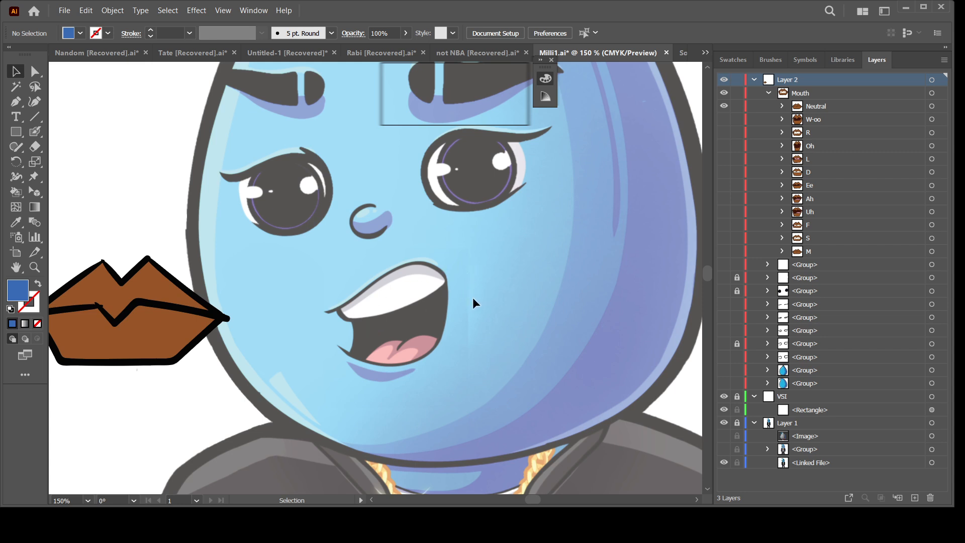
pyautogui.hotkey('shift', 'b')
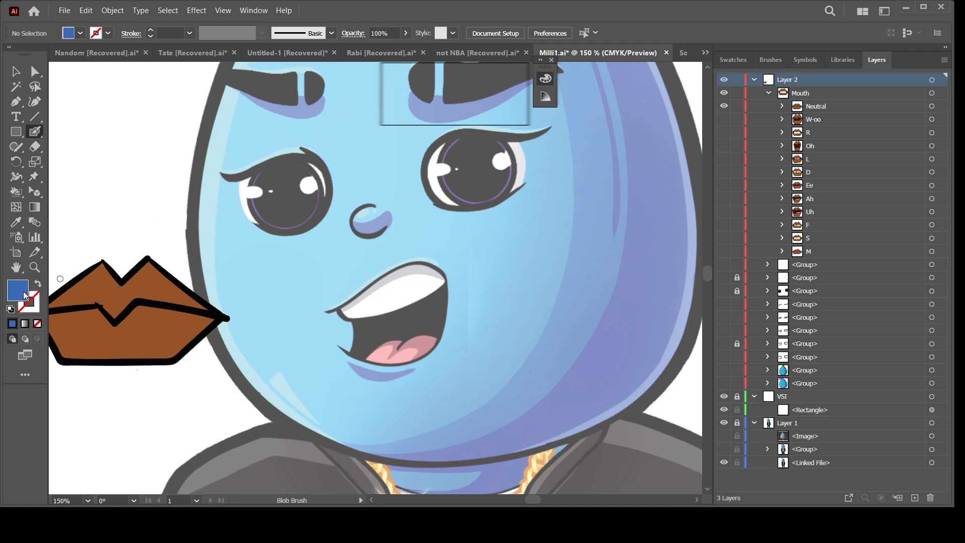
pyautogui.click(394, 93)
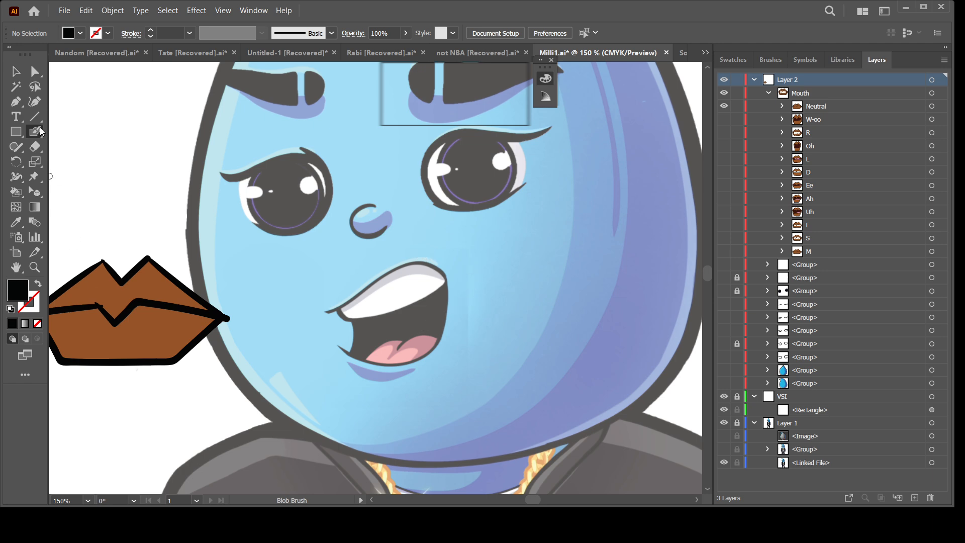
pyautogui.scroll(2, 538, 275)
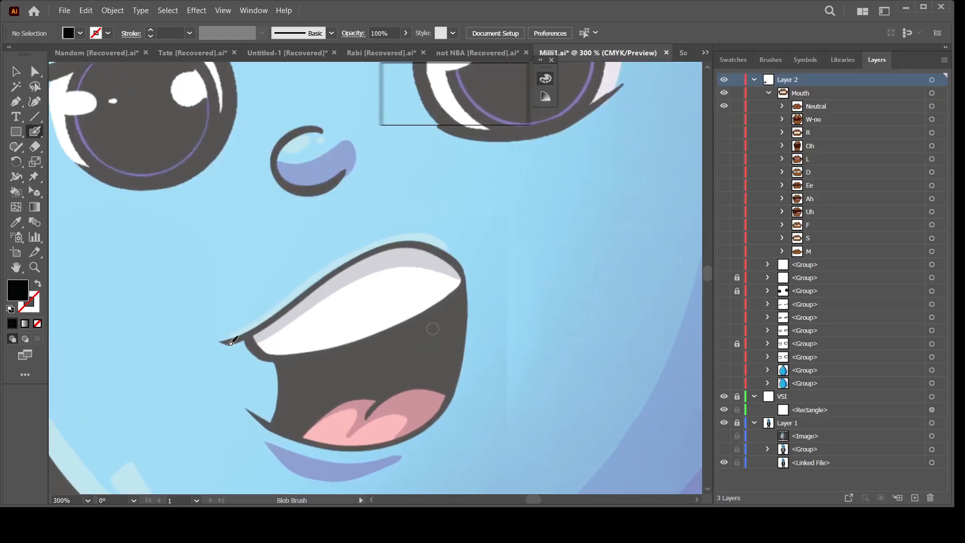
pyautogui.moveTo(220, 342)
pyautogui.mouseDown()
pyautogui.moveTo(256, 333)
pyautogui.moveTo(387, 249)
pyautogui.moveTo(447, 256)
pyautogui.moveTo(470, 276)
pyautogui.mouseUp()
pyautogui.hotkey('ctrl', '-')
pyautogui.hotkey('ctrl', '-')
pyautogui.hotkey('ctrl', '-')
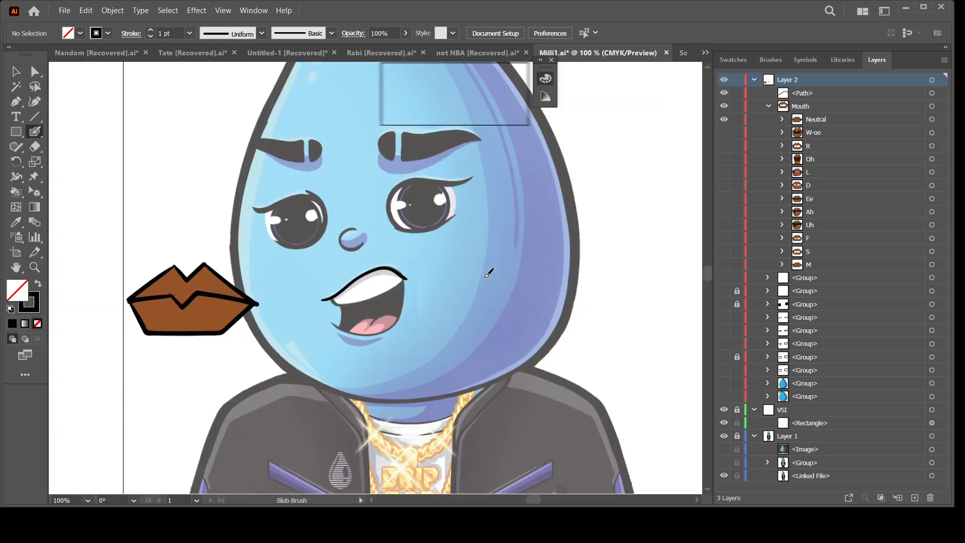
# Collapse the Mouth group and show the upper drop head group plus the pupil, eye highlight, nose and eye outline groups
pyautogui.click(768, 106)
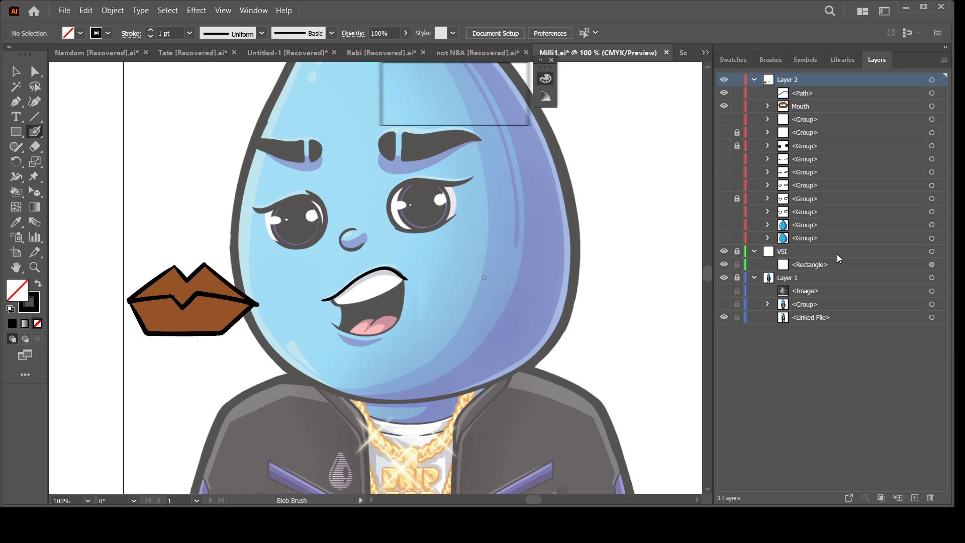
pyautogui.click(723, 225)
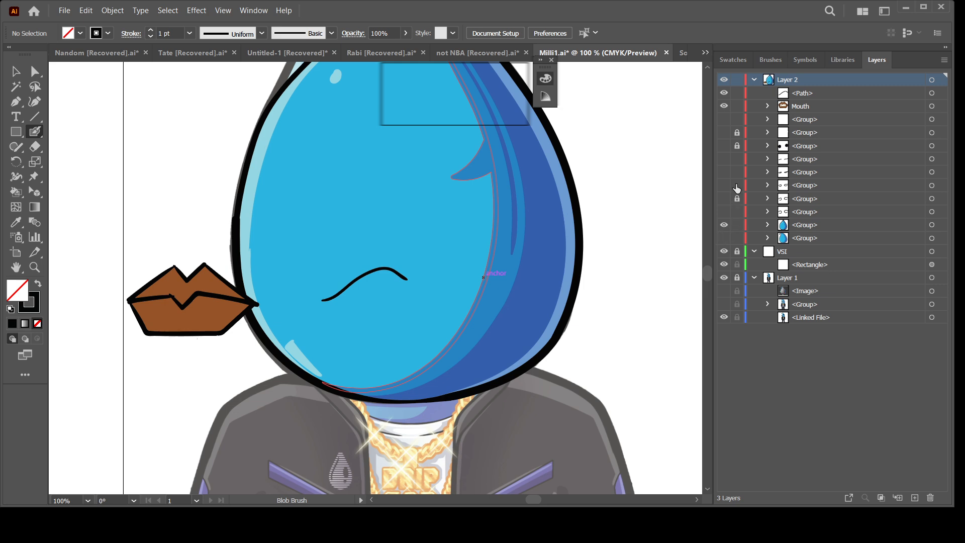
pyautogui.click(724, 146)
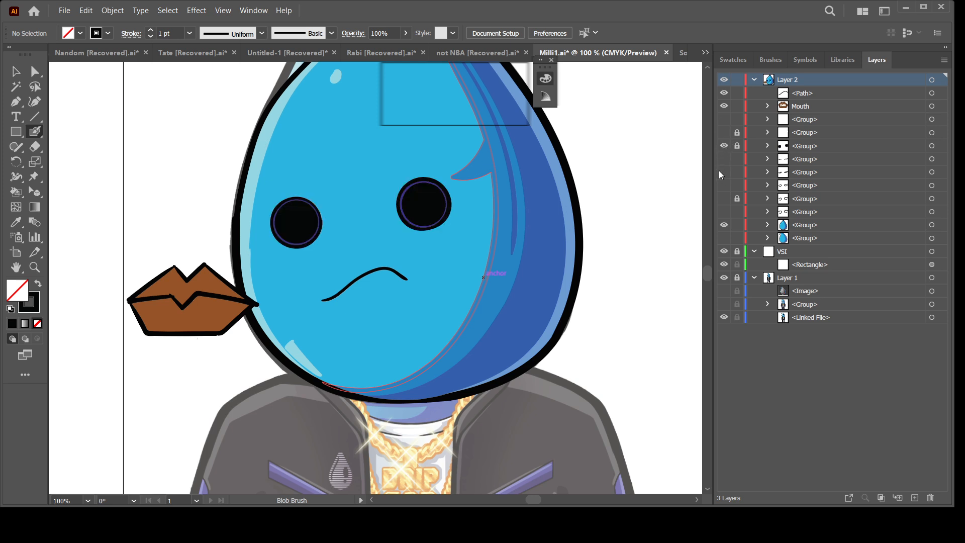
pyautogui.click(724, 133)
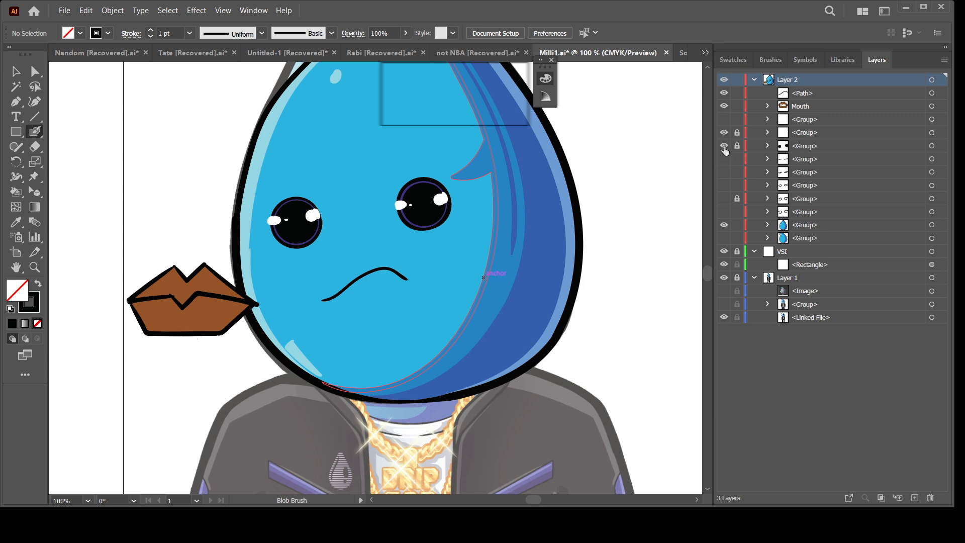
pyautogui.click(724, 120)
pyautogui.moveTo(615, 265); pyautogui.dragTo(592, 315)
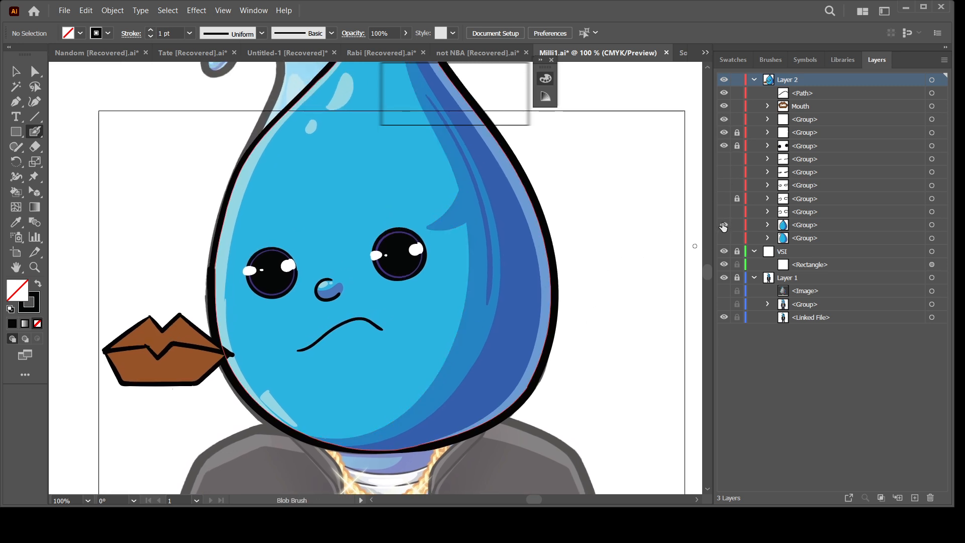
pyautogui.click(723, 199)
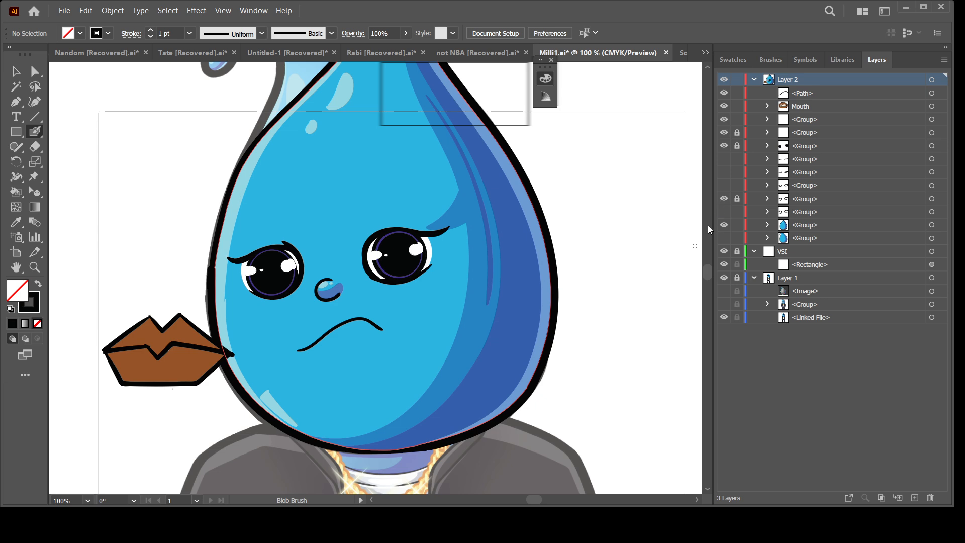
pyautogui.hotkey('ctrl', '-')
pyautogui.hotkey('ctrl', '=')
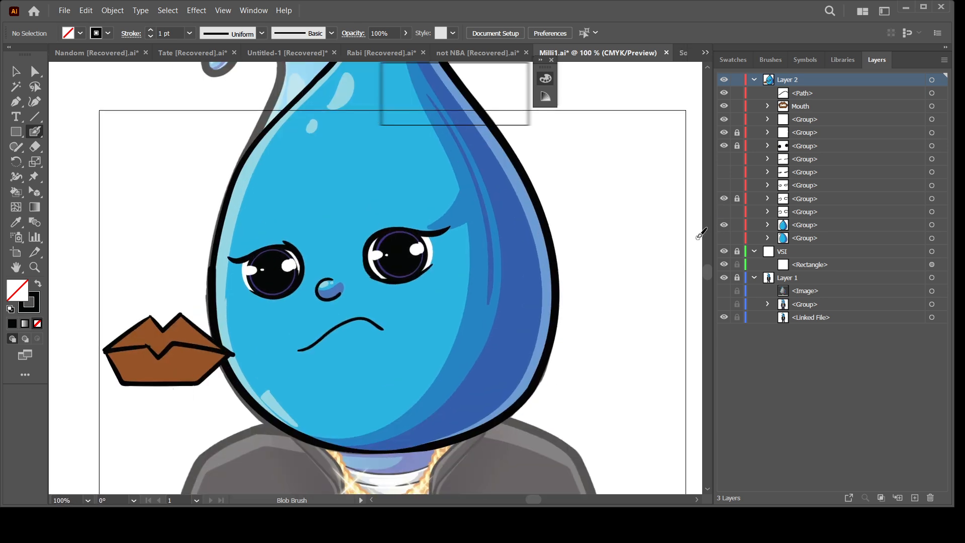
pyautogui.hotkey('ctrl', '=')
pyautogui.hotkey('ctrl', '-')
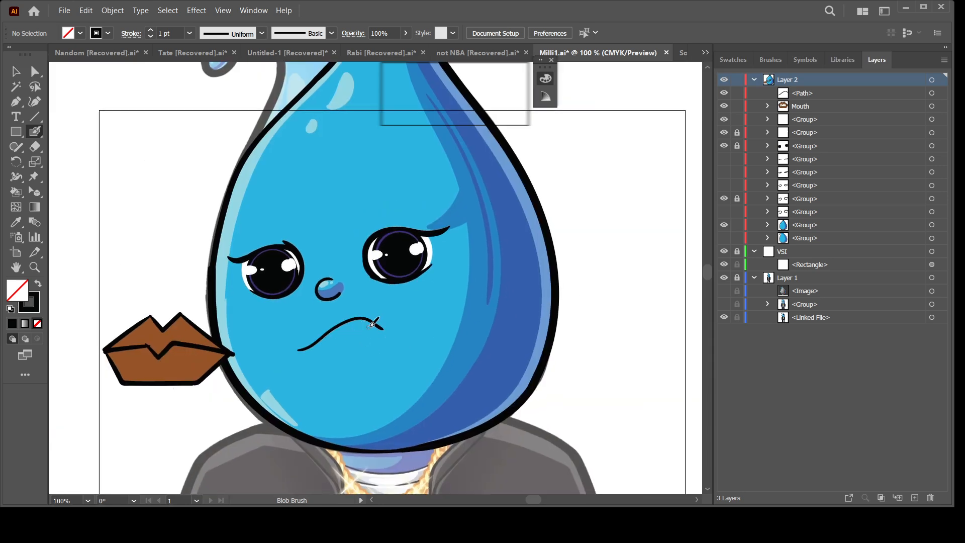
# Finish the mouth stroke's corner, then create a new layer above Layer 2 and move the traced path and Mouth group into it
pyautogui.moveTo(373, 324); pyautogui.dragTo(383, 328)
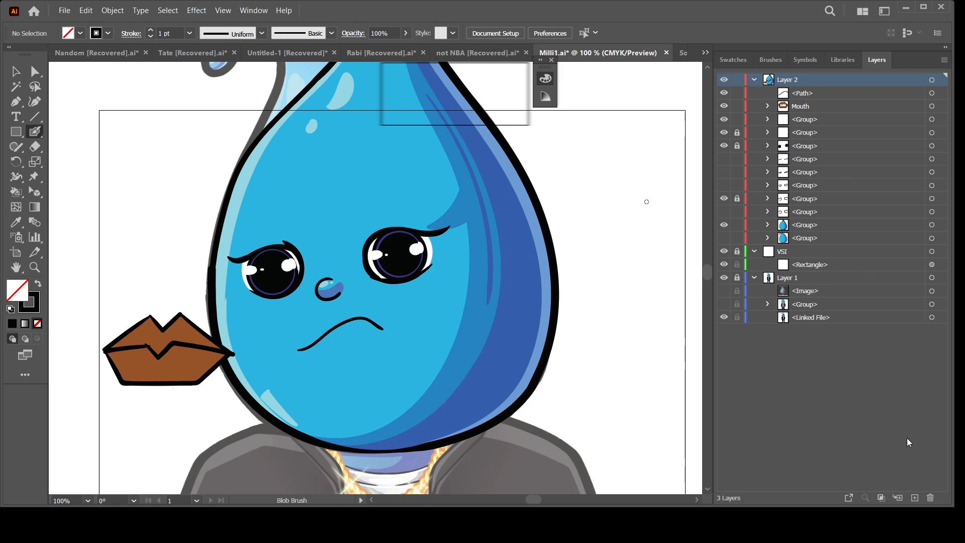
pyautogui.click(915, 498)
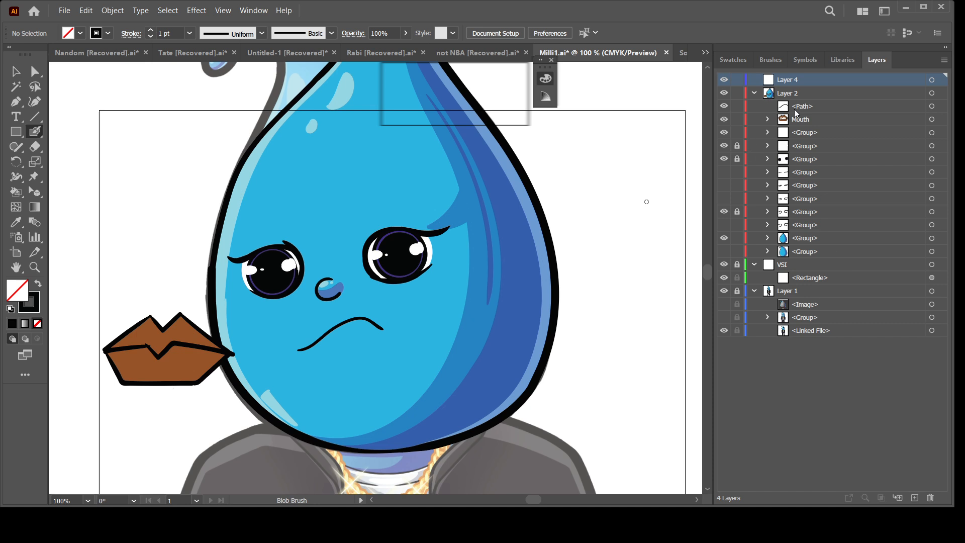
pyautogui.click(799, 106)
pyautogui.keyDown('shift'); pyautogui.click(802, 119); pyautogui.keyUp('shift')
pyautogui.moveTo(805, 108); pyautogui.dragTo(806, 81)
pyautogui.click(754, 93)
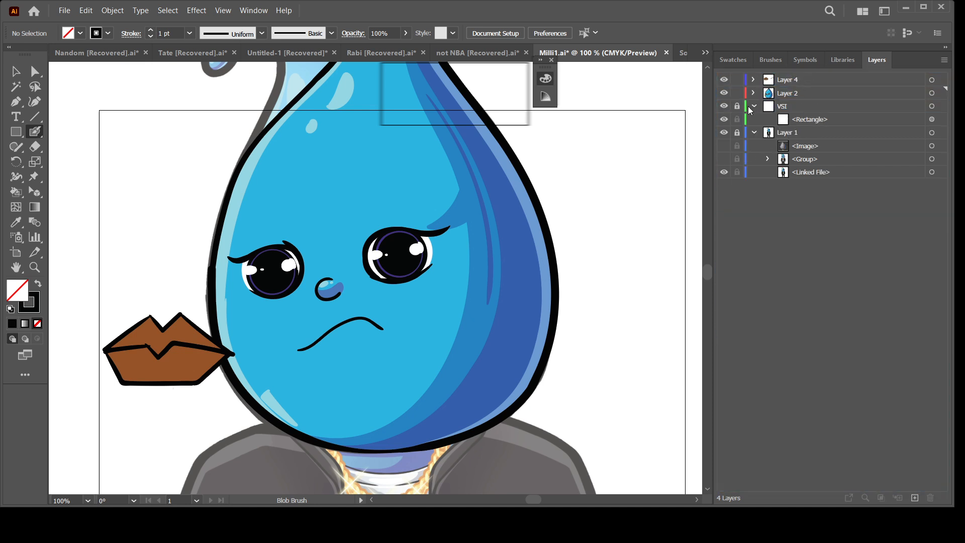
pyautogui.click(724, 93)
pyautogui.click(724, 93)
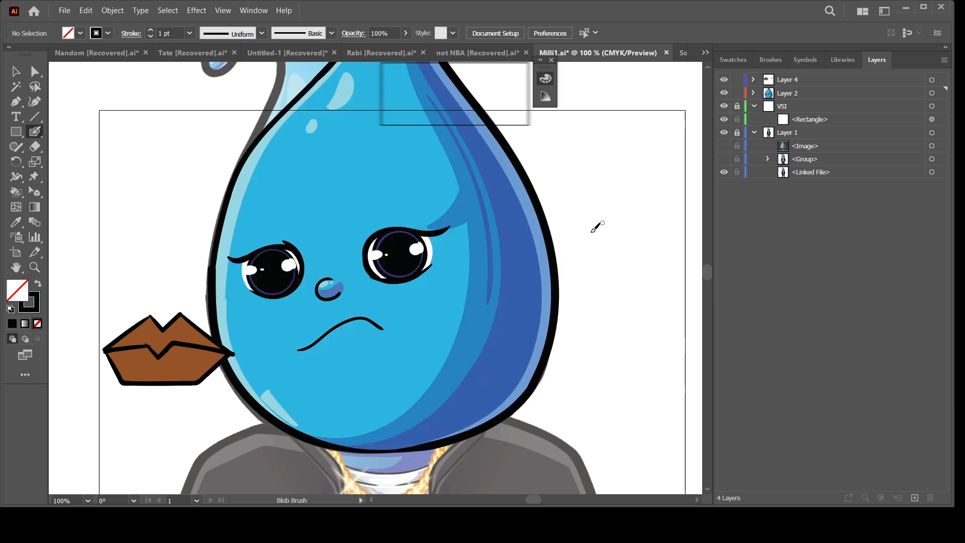
# Show the bottommost drop head group in Layer 2 and hide the head group directly above it
pyautogui.scroll(4, 597, 227)
pyautogui.hotkey('ctrl', '-')
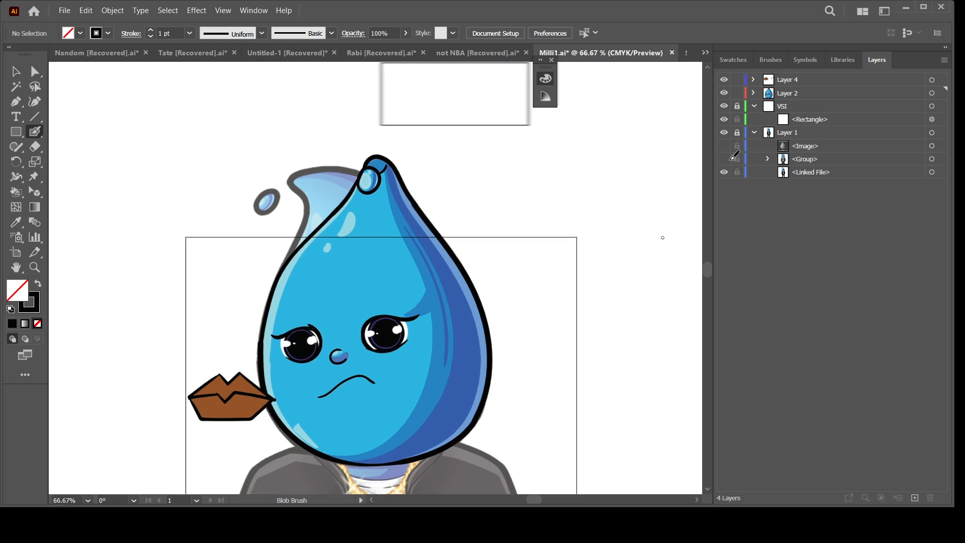
pyautogui.click(754, 94)
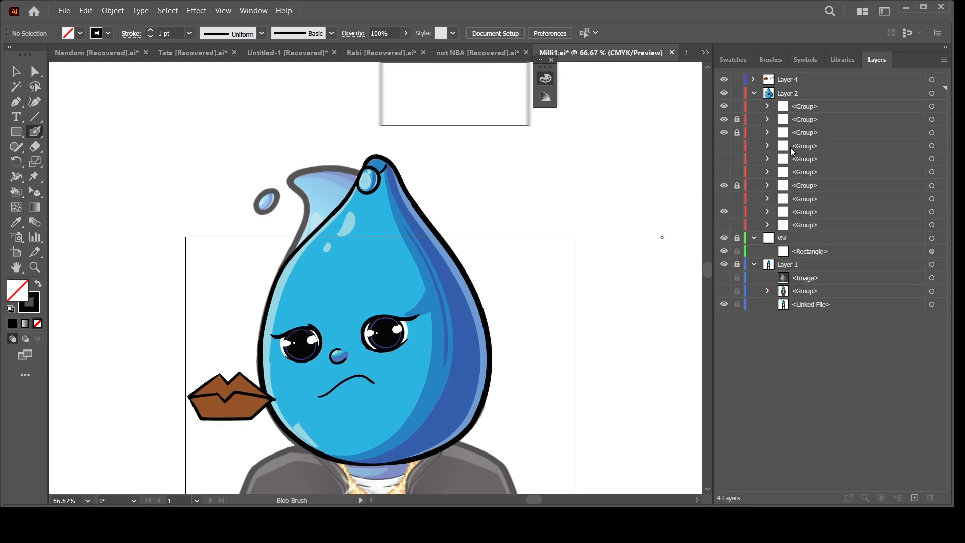
pyautogui.click(724, 224)
pyautogui.click(723, 212)
pyautogui.moveTo(562, 317); pyautogui.dragTo(583, 246)
pyautogui.hotkey('ctrl', '+')
pyautogui.click(754, 93)
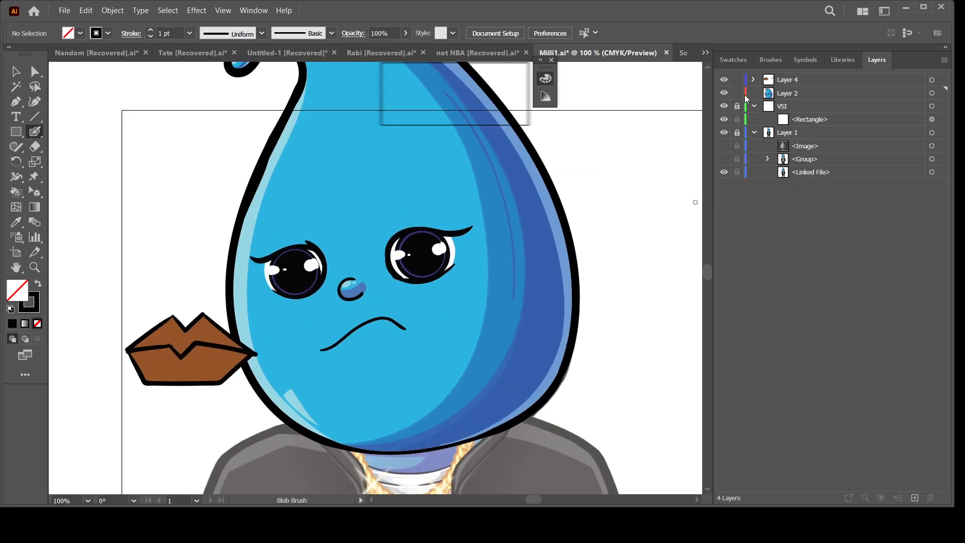
# Hide Layer 2 and the first lip path, then draw a flatter mouth line between the reference mouth's corners in Layer 4
pyautogui.click(724, 93)
pyautogui.hotkey('ctrl', '+')
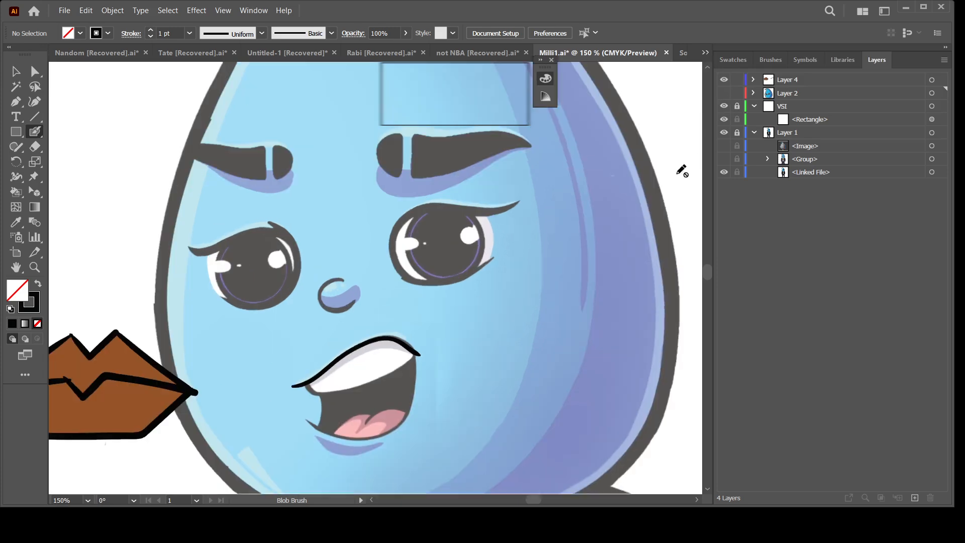
pyautogui.click(753, 80)
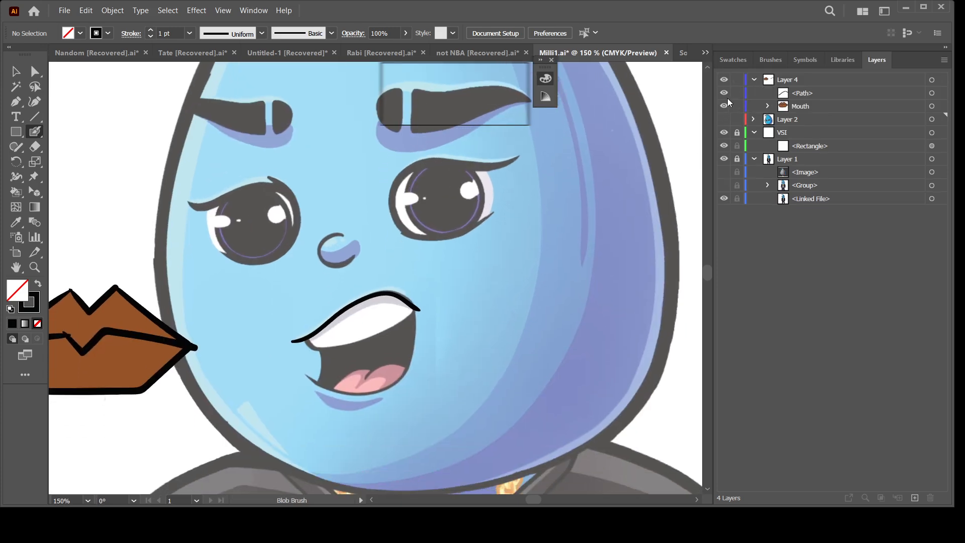
pyautogui.click(724, 94)
pyautogui.hotkey('ctrl', '+')
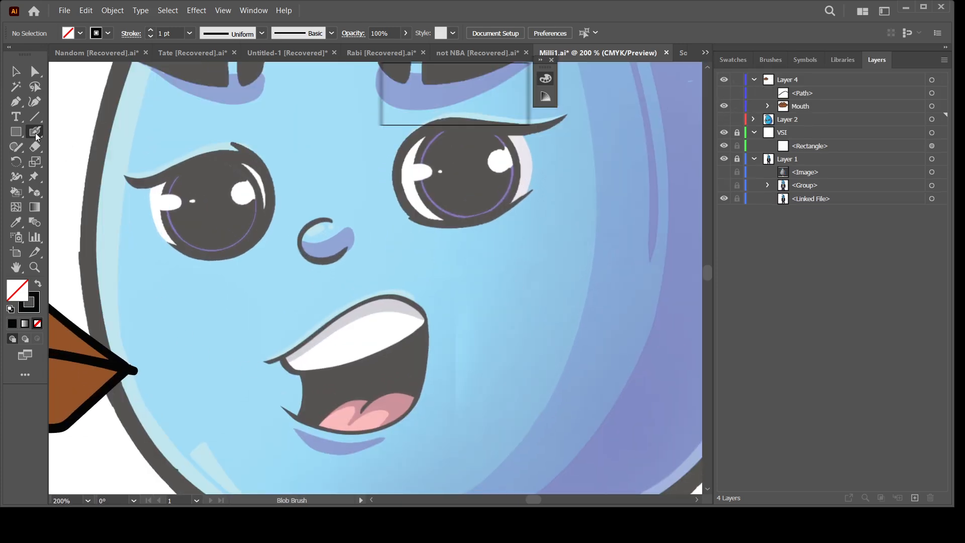
pyautogui.hotkey('ctrl', '+')
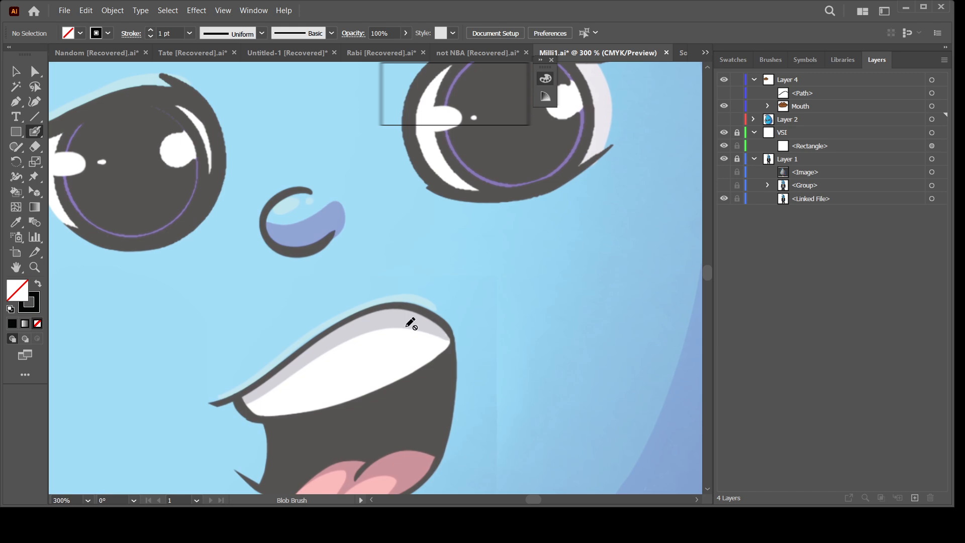
pyautogui.click(803, 82)
pyautogui.moveTo(210, 402)
pyautogui.mouseDown()
pyautogui.moveTo(376, 341)
pyautogui.moveTo(460, 325)
pyautogui.mouseUp()
pyautogui.hotkey('ctrl', '-')
pyautogui.hotkey('ctrl', '-')
pyautogui.hotkey('ctrl', '-')
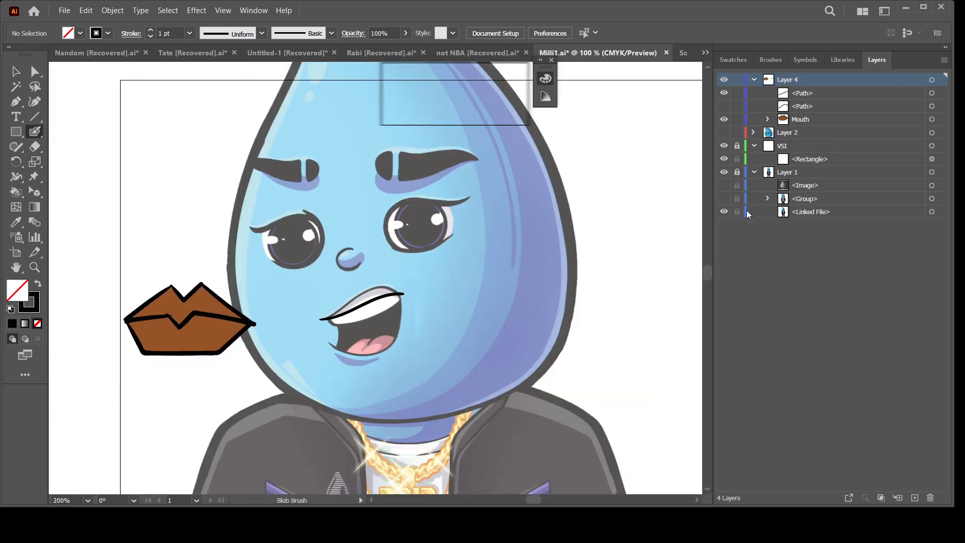
pyautogui.hotkey('ctrl', '+')
pyautogui.hotkey('ctrl', '+')
pyautogui.hotkey('ctrl', '+')
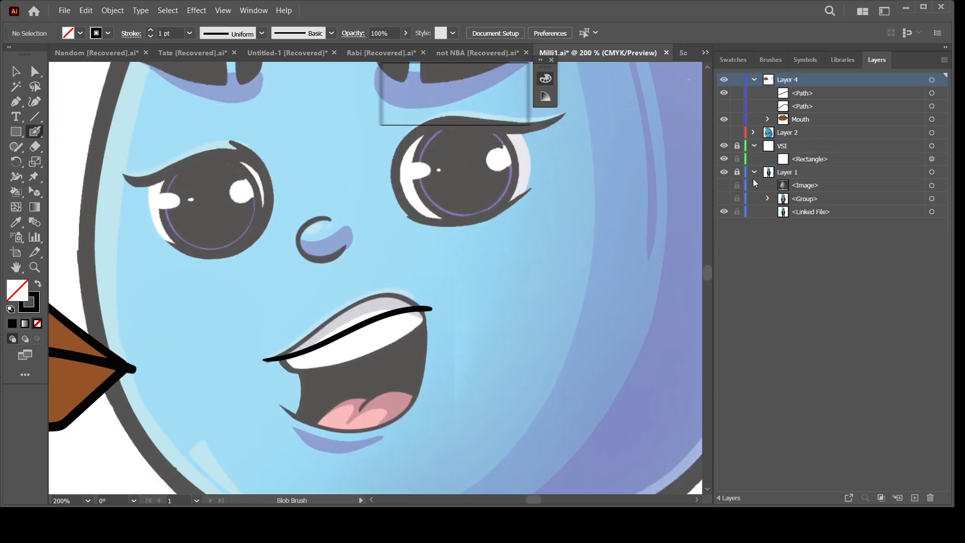
# Temporarily show Layer 2 to check how the flatter mouth line sits on the drop's face
pyautogui.click(725, 132)
pyautogui.hotkey('ctrl', '-')
pyautogui.hotkey('ctrl', '-')
pyautogui.hotkey('ctrl', '-')
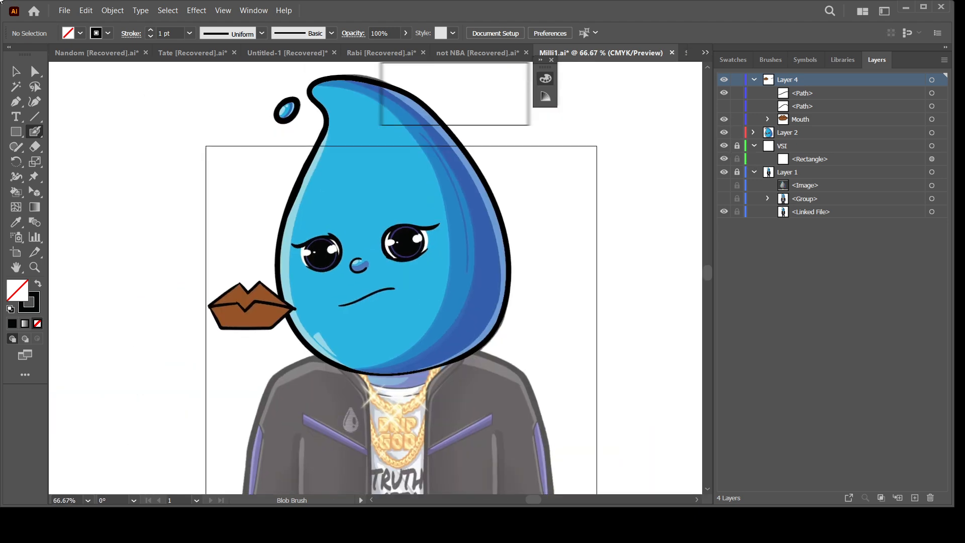
pyautogui.hotkey('ctrl', '+')
pyautogui.hotkey('ctrl', '+')
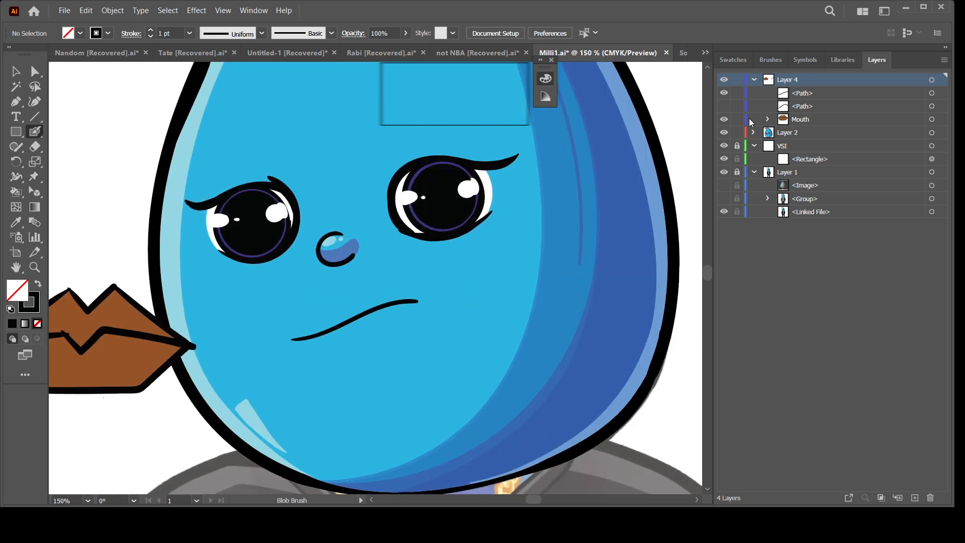
pyautogui.hotkey('ctrl', '+')
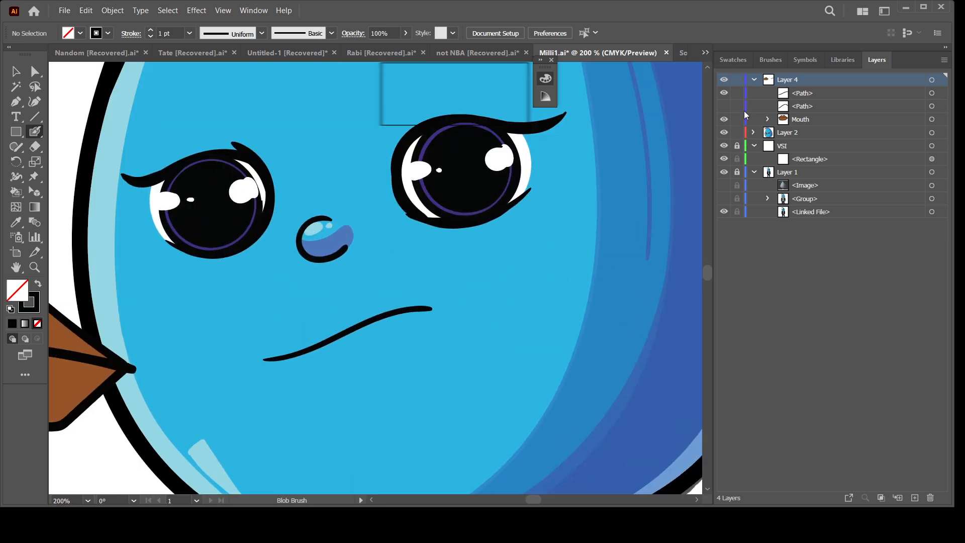
pyautogui.click(724, 133)
# Trim the new mouth line's overhanging right end with the Eraser, flush with the reference mouth's corner
pyautogui.scroll(5, 493, 286)
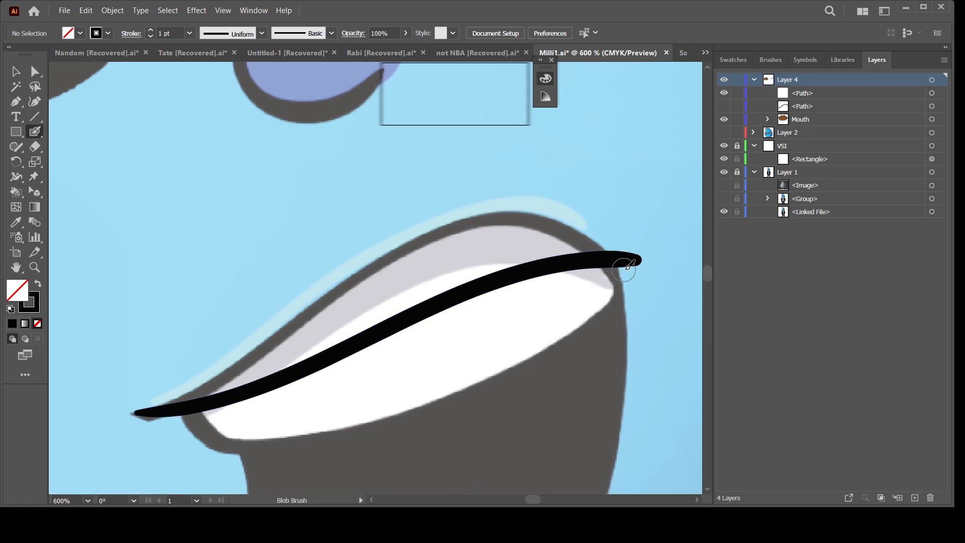
pyautogui.click(932, 93)
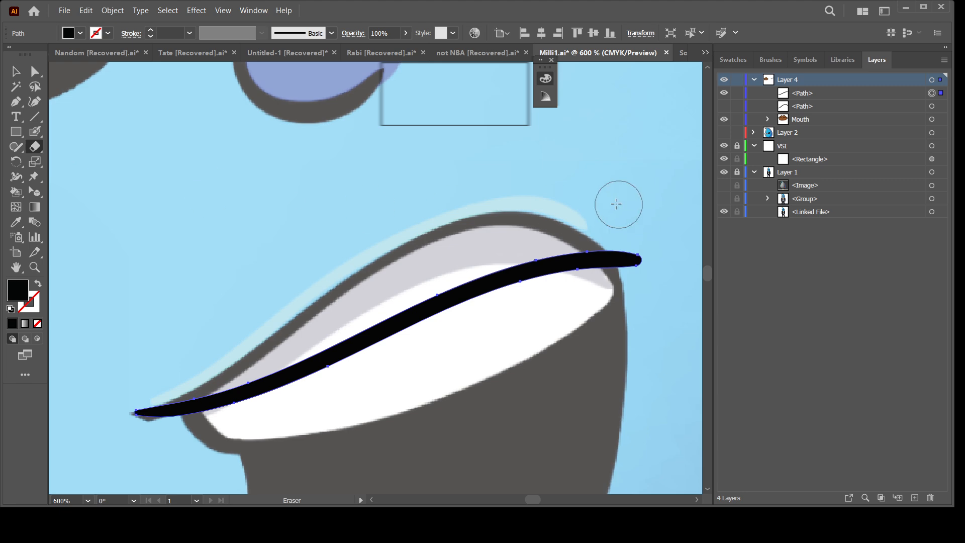
pyautogui.moveTo(578, 211)
pyautogui.mouseDown()
pyautogui.moveTo(650, 257)
pyautogui.moveTo(661, 292)
pyautogui.moveTo(621, 233)
pyautogui.moveTo(567, 205)
pyautogui.moveTo(594, 211)
pyautogui.moveTo(658, 322)
pyautogui.moveTo(654, 301)
pyautogui.mouseUp()
pyautogui.hotkey('ctrl', '-')
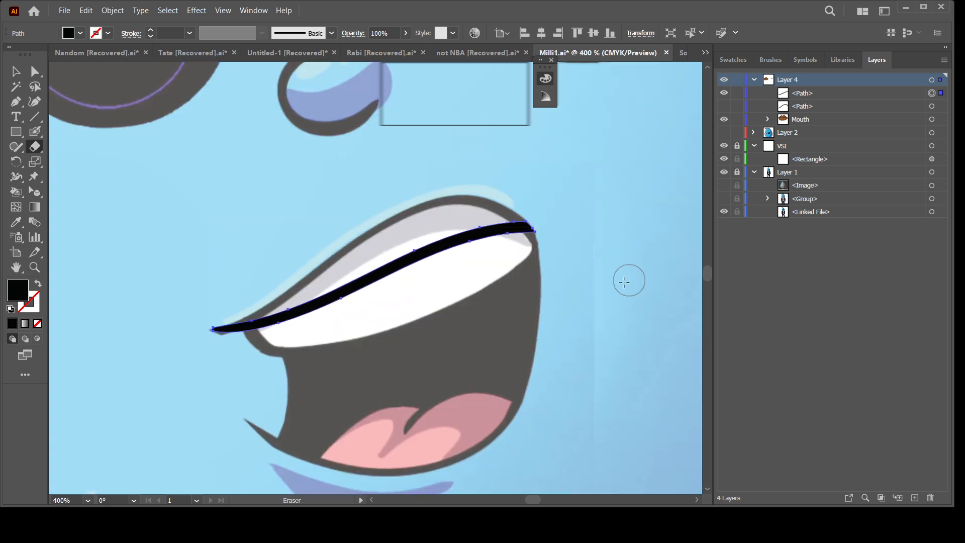
pyautogui.hotkey('ctrl', '-')
pyautogui.press('v')
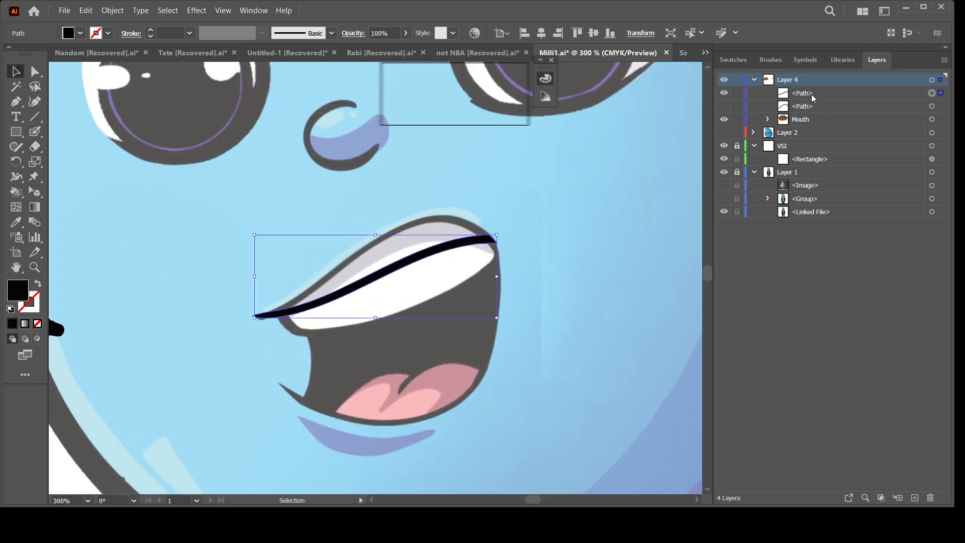
# Group the new mouth line, move it into the Neutral mouth group and delete the old brown lips there
pyautogui.click(812, 94)
pyautogui.click(768, 120)
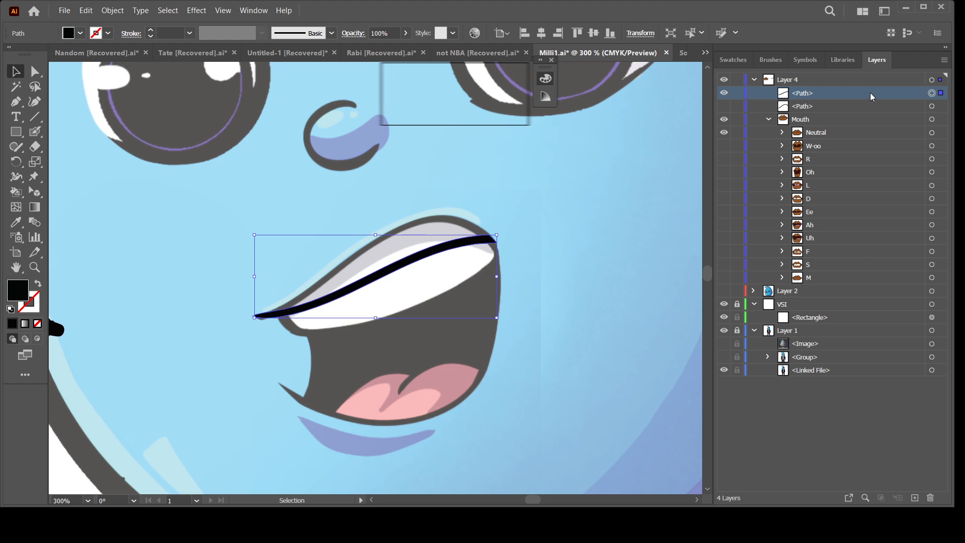
pyautogui.hotkey('ctrl', 'g')
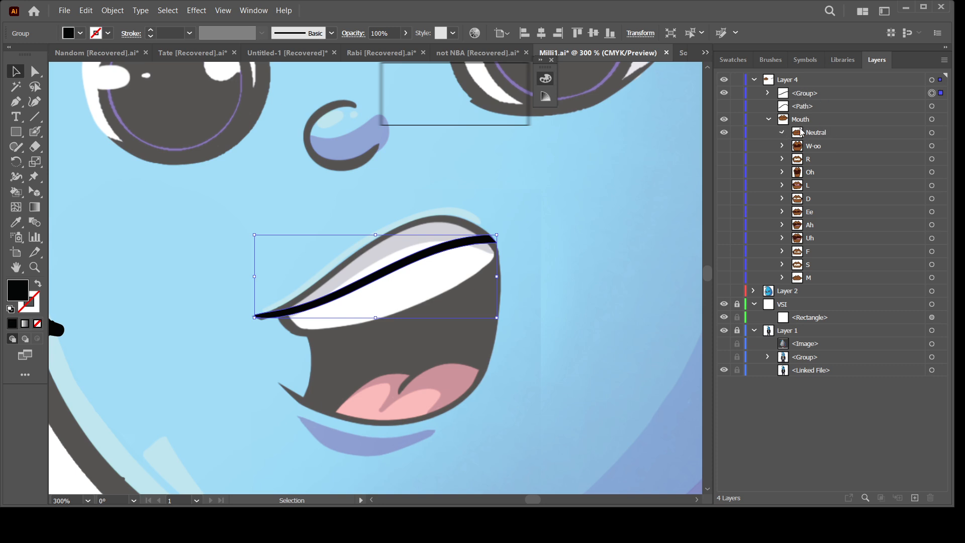
pyautogui.click(828, 96)
pyautogui.moveTo(825, 108); pyautogui.dragTo(834, 146)
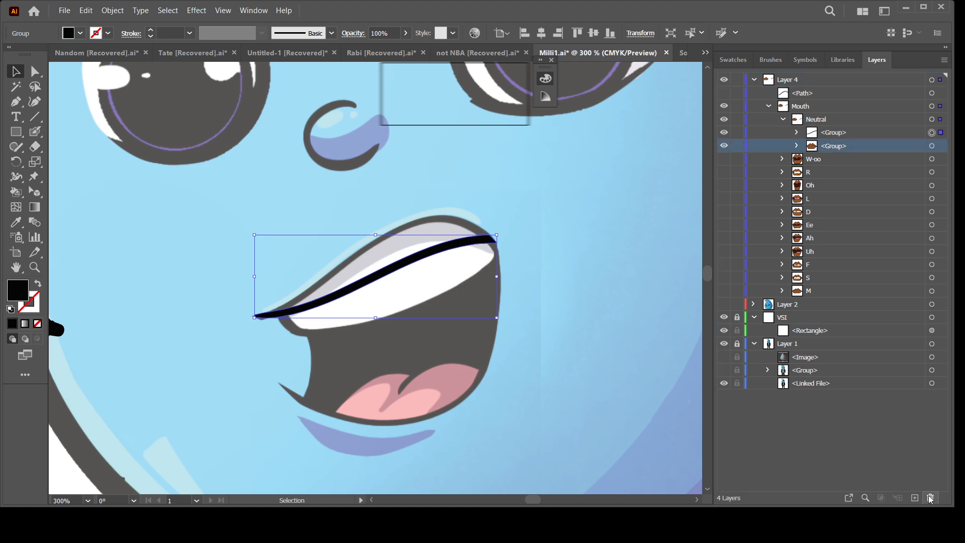
pyautogui.click(930, 498)
pyautogui.hotkey('ctrl', '-')
pyautogui.moveTo(218, 390); pyautogui.dragTo(230, 385)
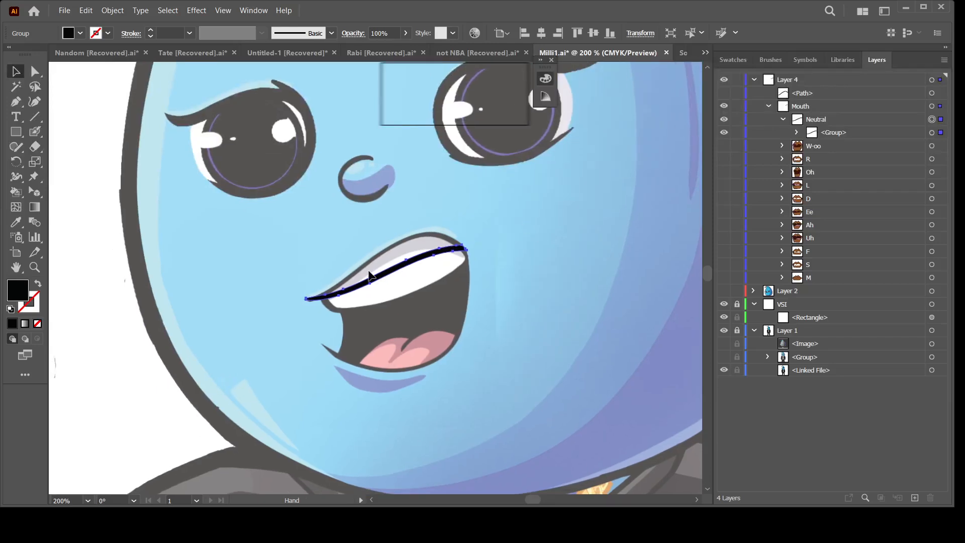
pyautogui.click(784, 119)
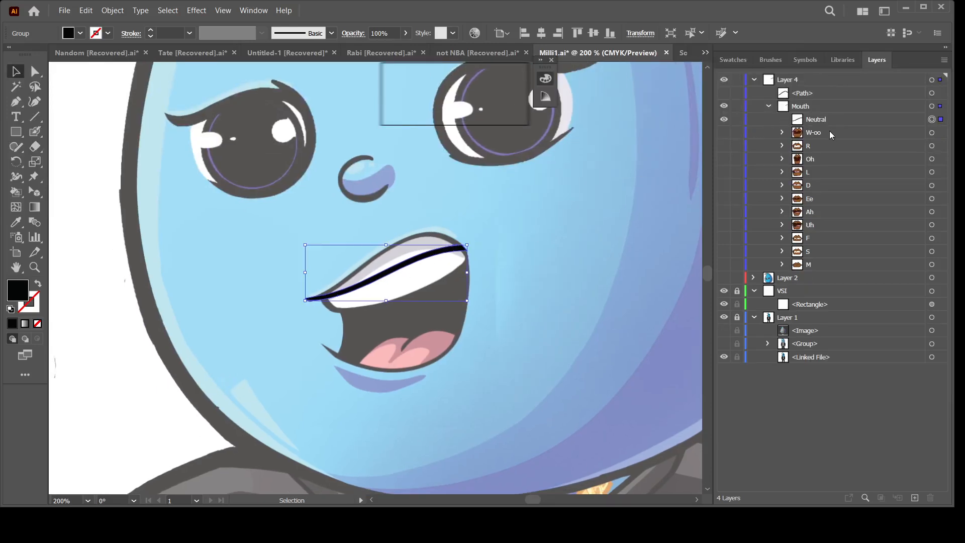
# Show the W-oo mouth shape and hide the Neutral one
pyautogui.click(724, 132)
pyautogui.click(724, 119)
pyautogui.moveTo(449, 364); pyautogui.dragTo(524, 353)
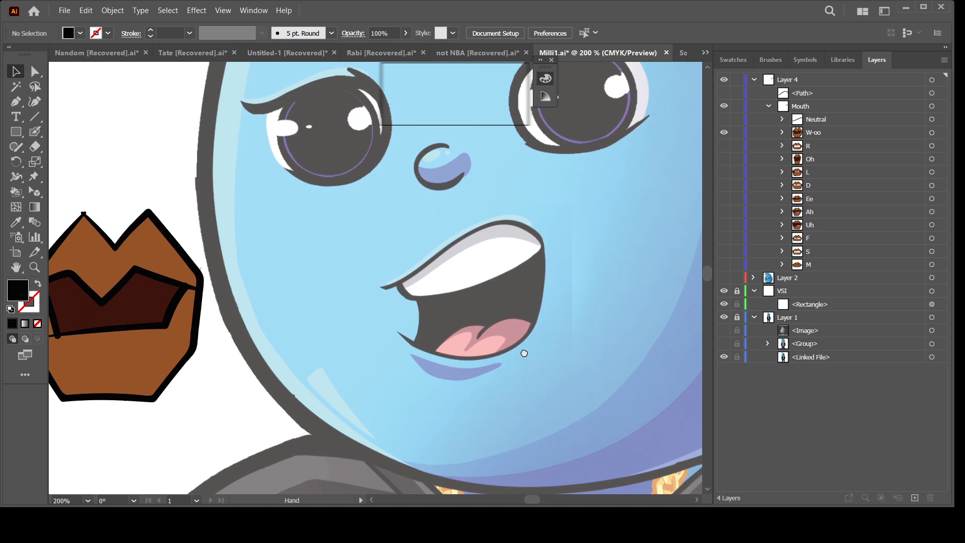
# Scale the Mouth group without Neutral to about half size beside the reference mouth, keeping Neutral visible as first item in the group
pyautogui.click(932, 132)
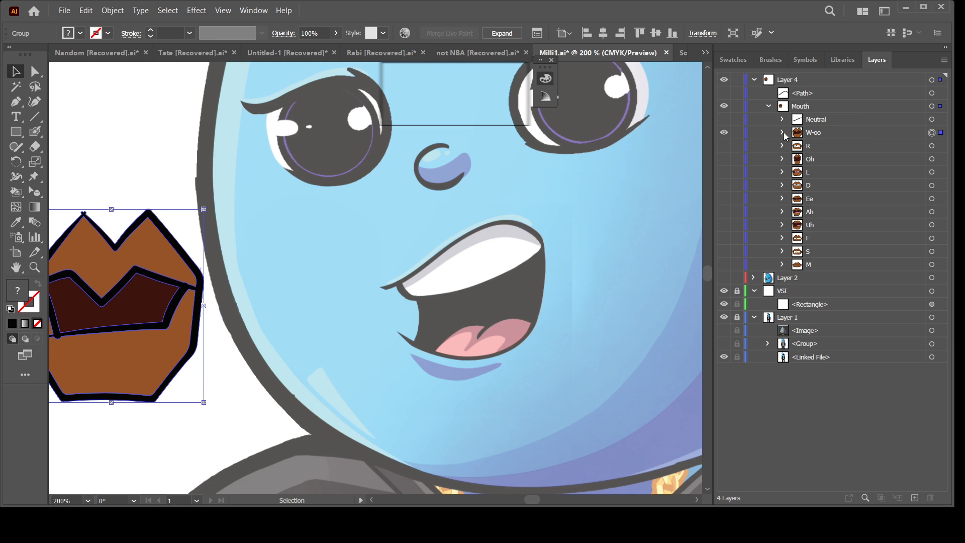
pyautogui.keyDown('shift'); pyautogui.click(932, 119); pyautogui.keyUp('shift')
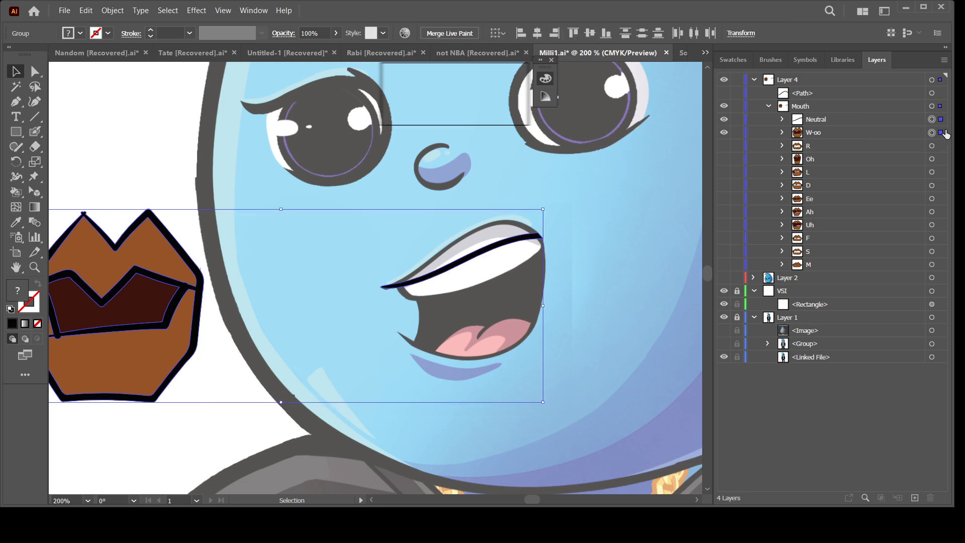
pyautogui.moveTo(815, 119); pyautogui.dragTo(822, 101)
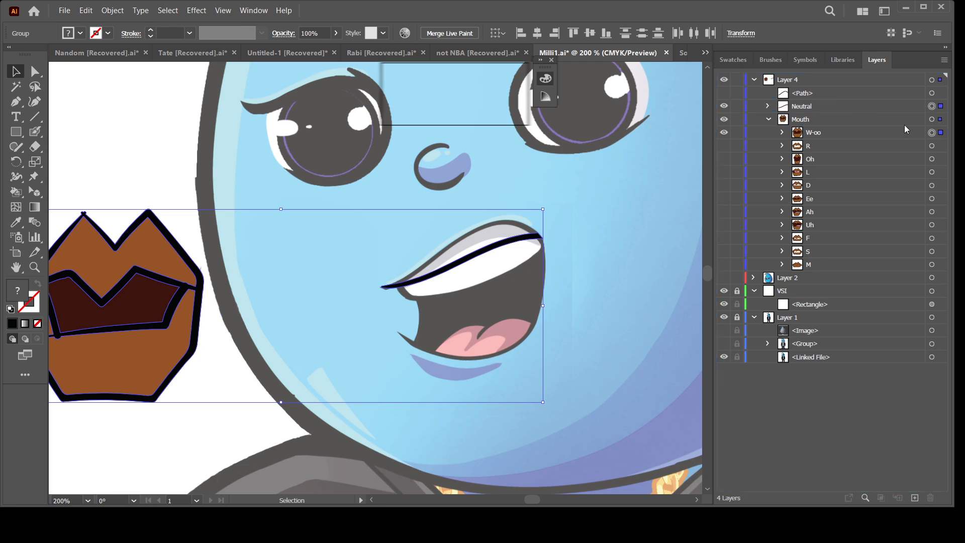
pyautogui.click(931, 119)
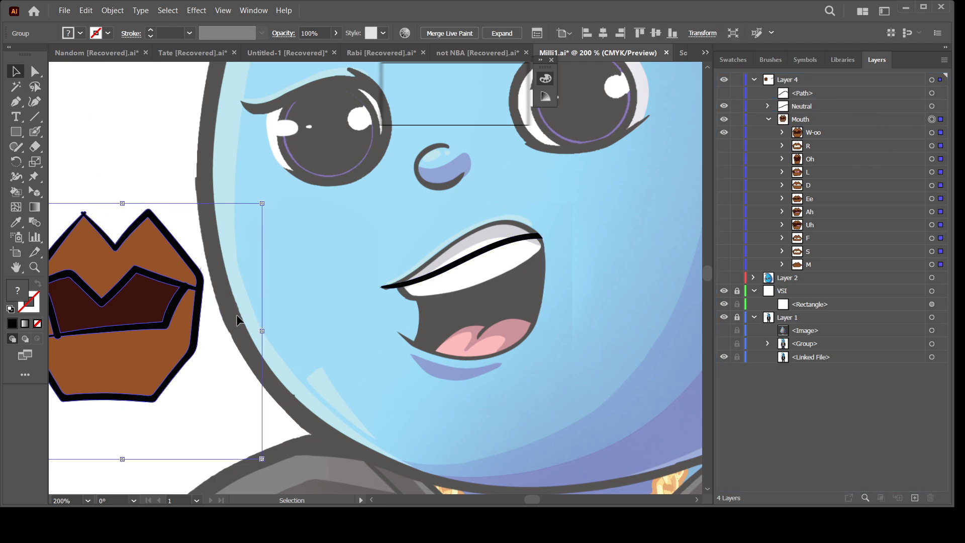
pyautogui.moveTo(262, 330); pyautogui.dragTo(373, 313)
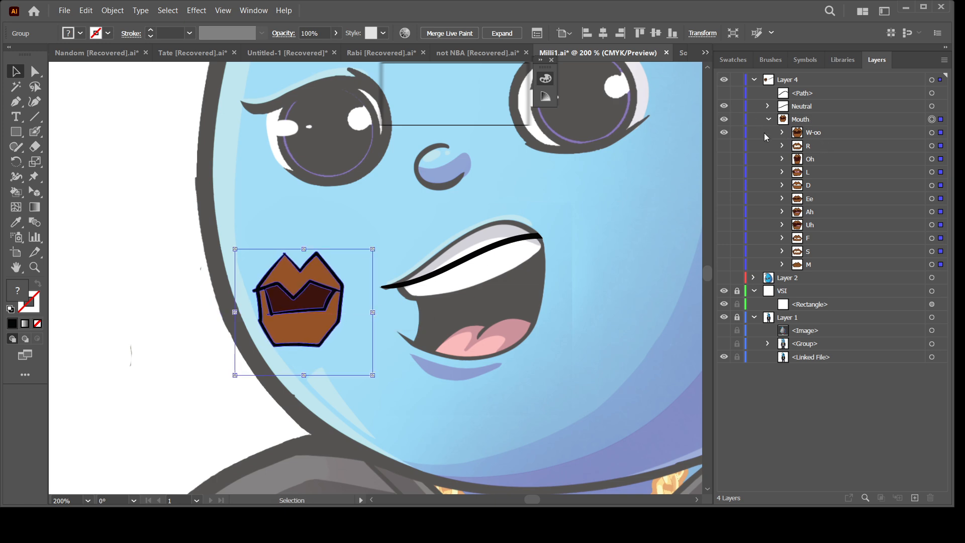
pyautogui.moveTo(814, 106); pyautogui.dragTo(821, 125)
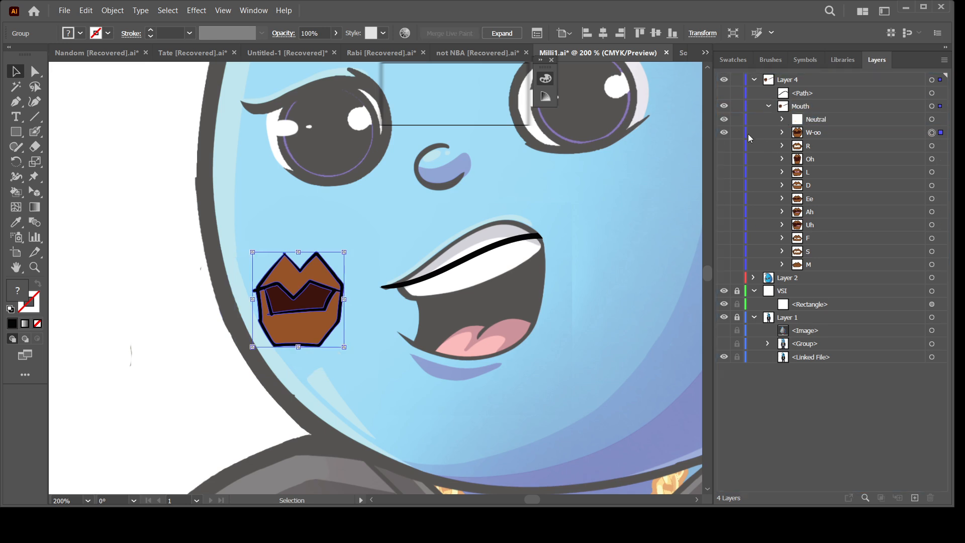
# Lock the W-oo and Neutral mouth groups and highlight Neutral in the layer list
pyautogui.click(724, 147)
pyautogui.click(724, 147)
pyautogui.click(737, 133)
pyautogui.click(737, 119)
pyautogui.hotkey('ctrl', '+')
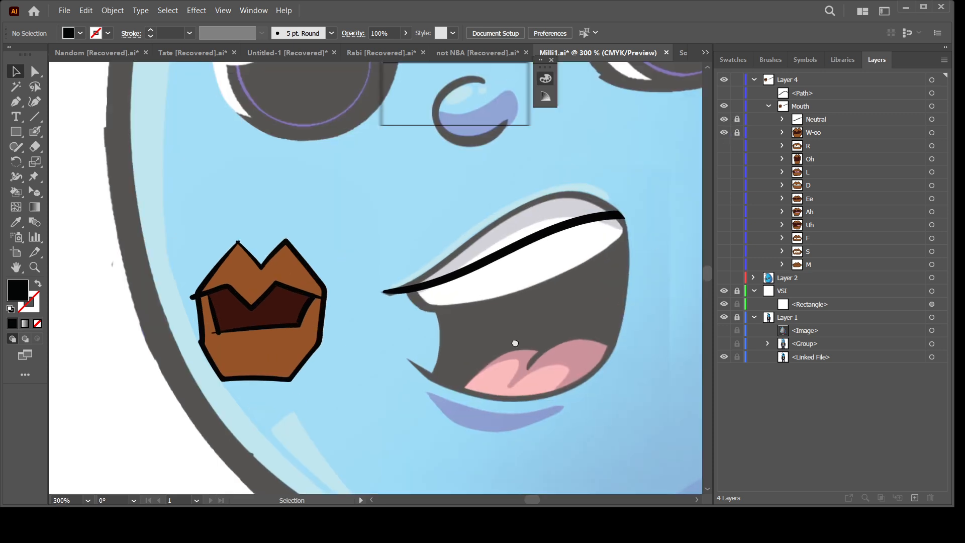
pyautogui.moveTo(515, 342); pyautogui.dragTo(408, 356)
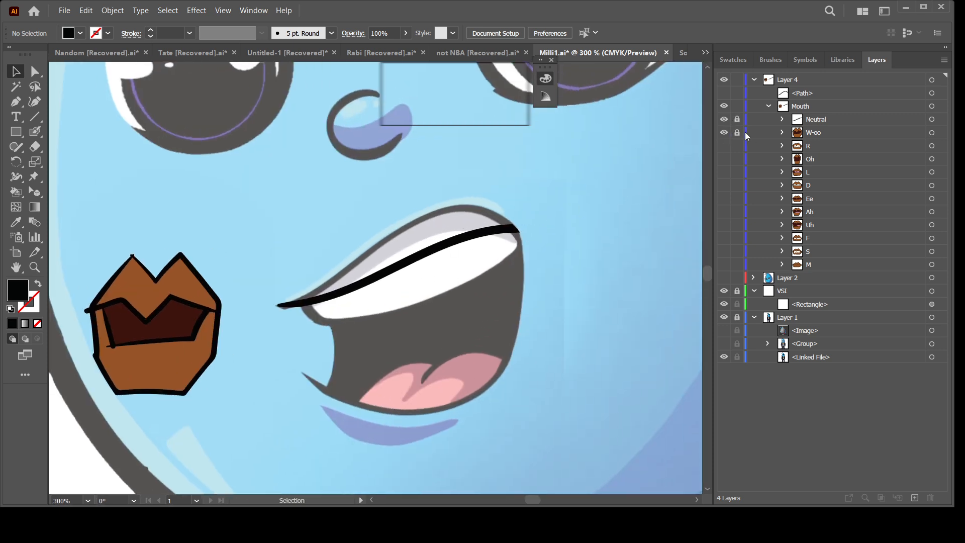
pyautogui.click(829, 121)
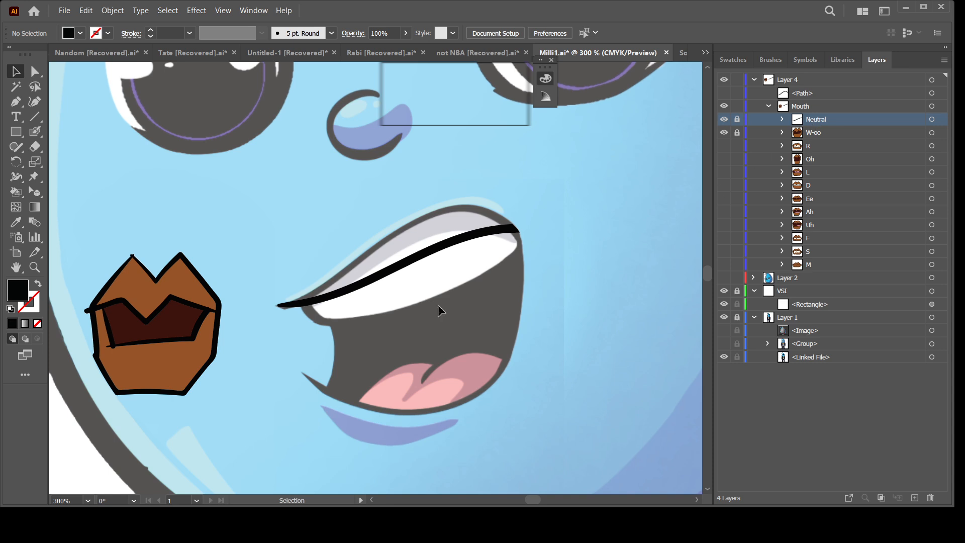
# Paint a thick black upper lip line for the W-oo mouth along the Neutral line with the Blob Brush
pyautogui.click(35, 132)
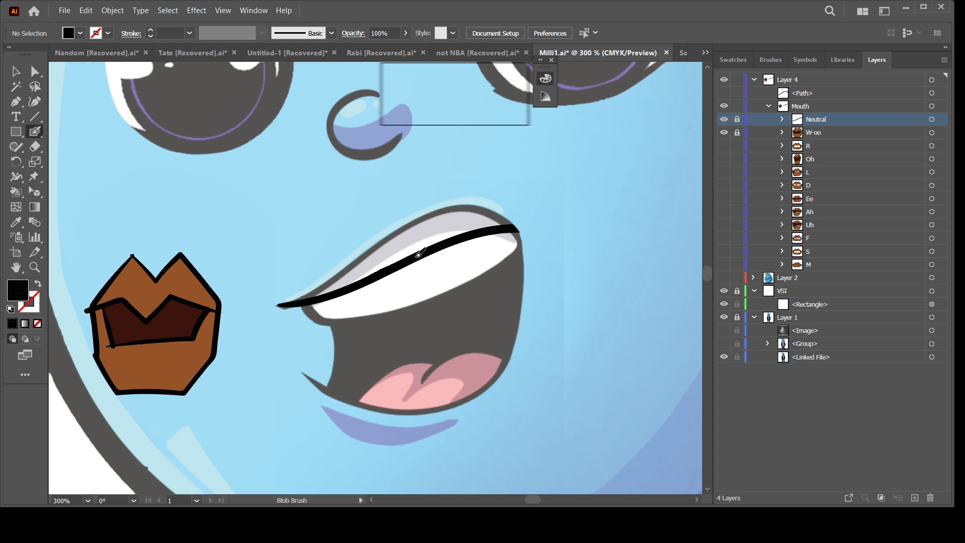
pyautogui.moveTo(518, 228); pyautogui.dragTo(519, 228)
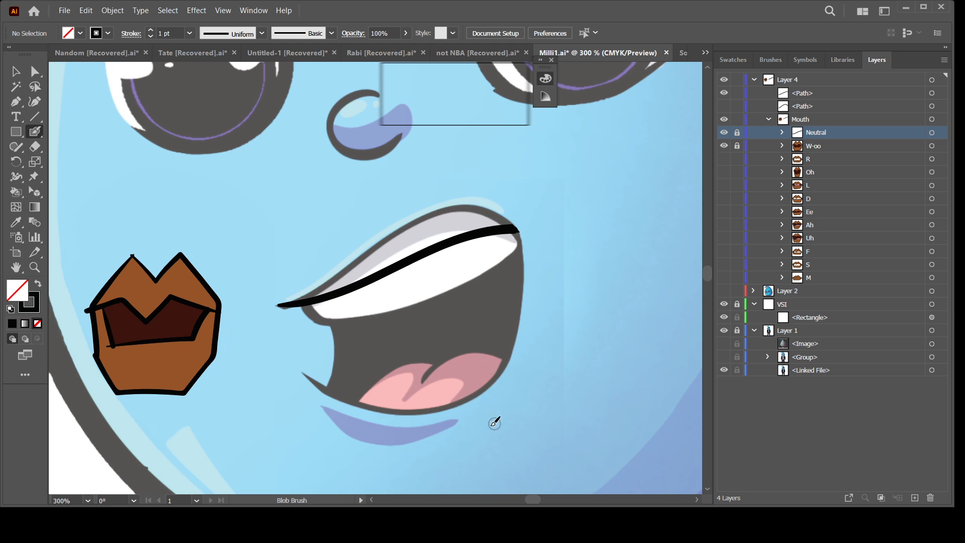
pyautogui.scroll(-2, 478, 407)
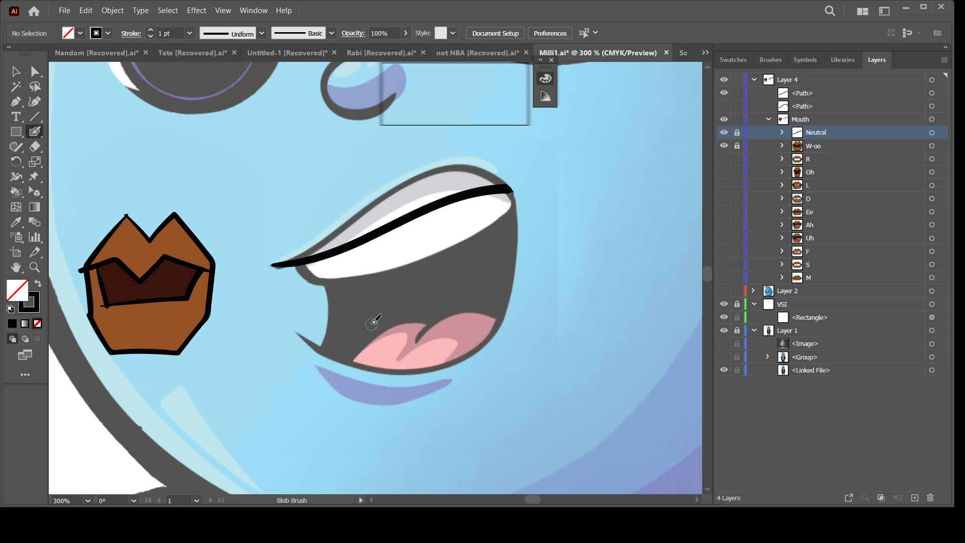
pyautogui.moveTo(365, 298)
pyautogui.mouseDown()
pyautogui.moveTo(423, 313)
pyautogui.moveTo(463, 305)
pyautogui.moveTo(499, 277)
pyautogui.moveTo(509, 186)
pyautogui.mouseUp()
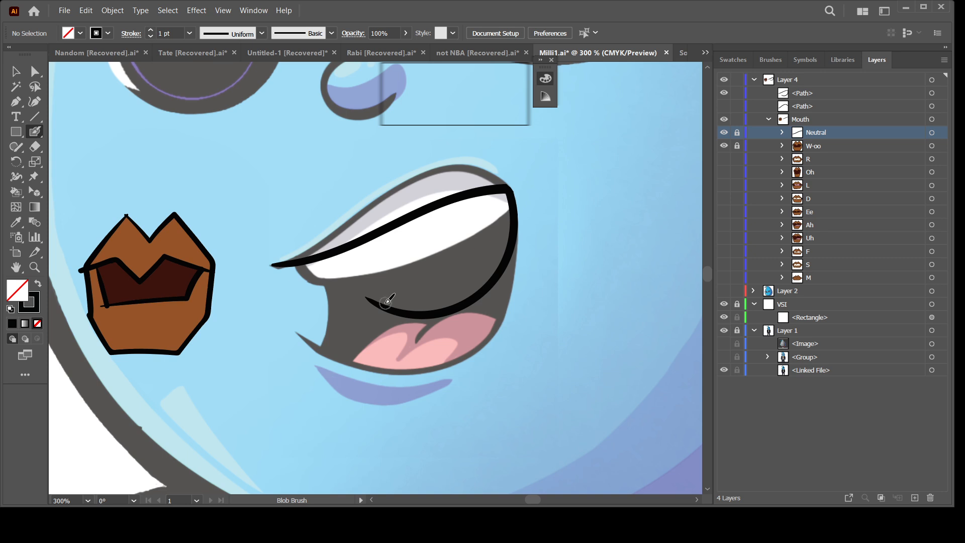
pyautogui.moveTo(378, 236)
pyautogui.mouseDown()
pyautogui.moveTo(385, 272)
pyautogui.moveTo(370, 295)
pyautogui.mouseUp()
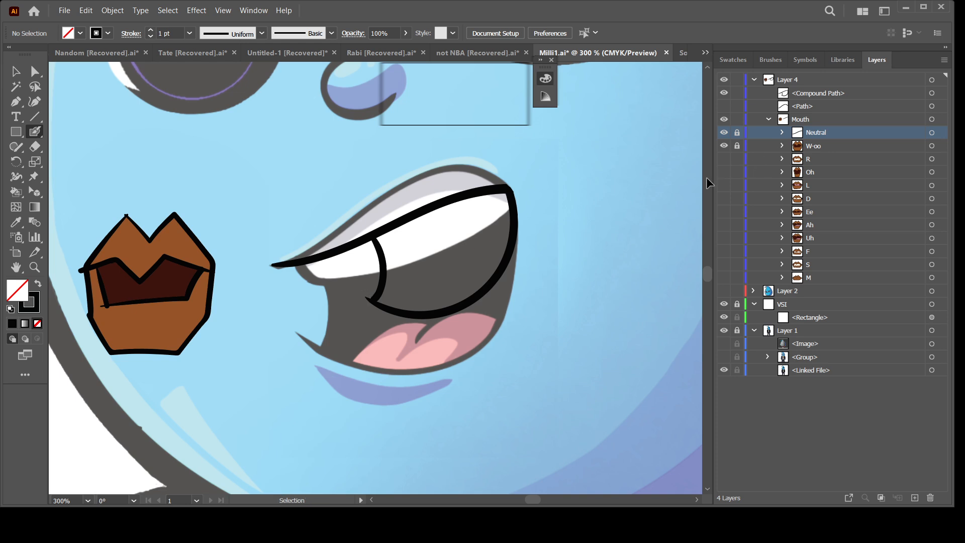
pyautogui.hotkey('ctrl', 'z')
pyautogui.hotkey('ctrl', 'z')
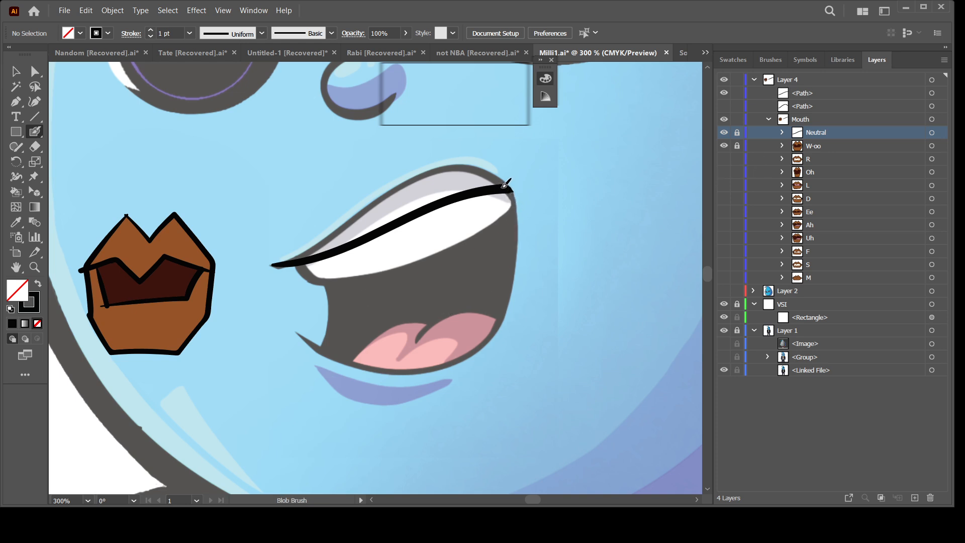
pyautogui.moveTo(504, 185)
pyautogui.mouseDown()
pyautogui.moveTo(517, 201)
pyautogui.moveTo(519, 230)
pyautogui.moveTo(509, 257)
pyautogui.moveTo(483, 270)
pyautogui.moveTo(439, 245)
pyautogui.moveTo(440, 202)
pyautogui.mouseUp()
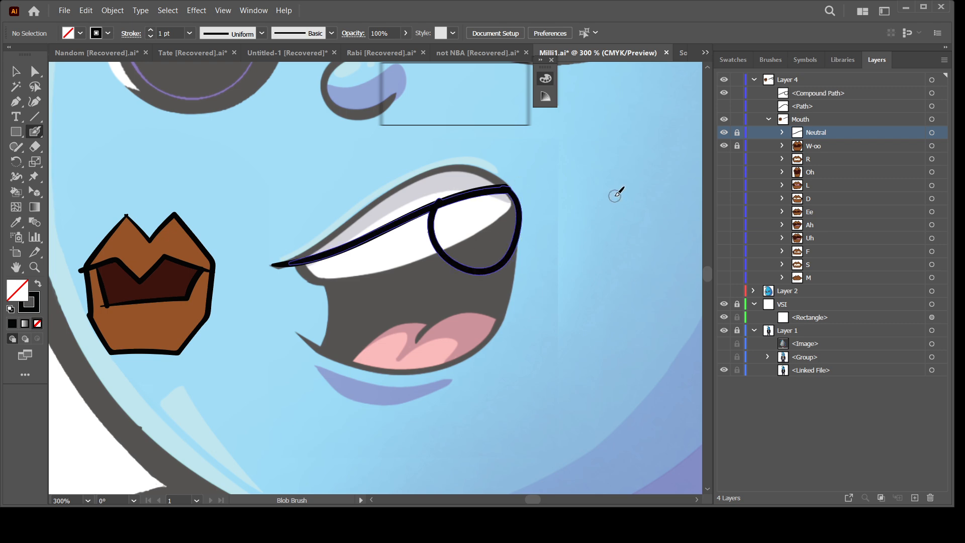
pyautogui.hotkey('ctrl', 'z')
pyautogui.moveTo(505, 186)
pyautogui.mouseDown()
pyautogui.moveTo(520, 230)
pyautogui.moveTo(507, 258)
pyautogui.moveTo(439, 273)
pyautogui.mouseUp()
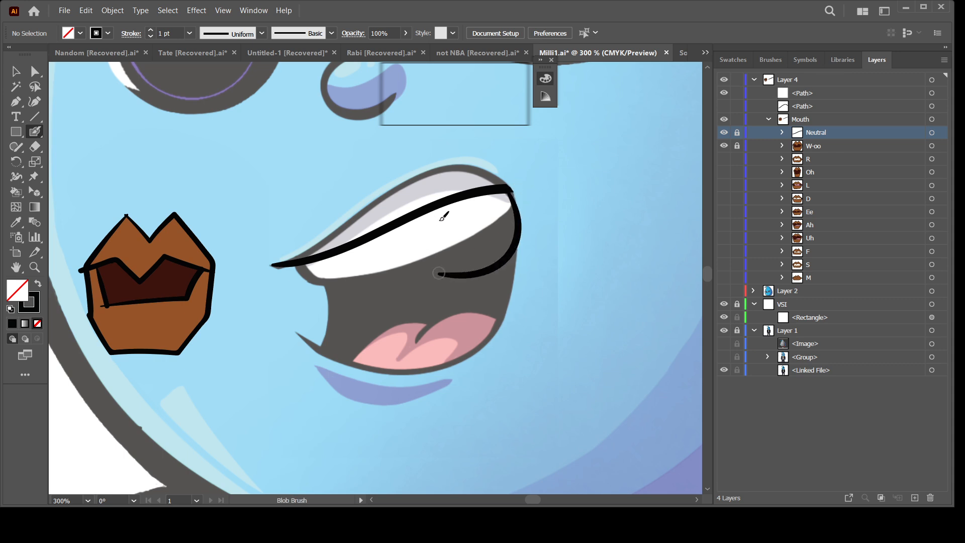
pyautogui.moveTo(444, 205)
pyautogui.mouseDown()
pyautogui.moveTo(455, 237)
pyautogui.moveTo(447, 268)
pyautogui.mouseUp()
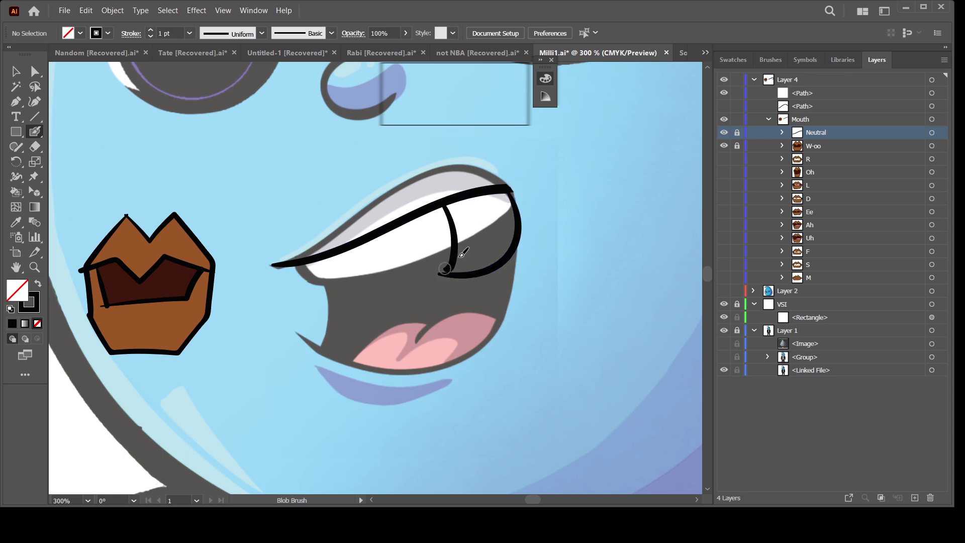
pyautogui.hotkey('ctrl', 'z')
pyautogui.hotkey('ctrl', 'z')
pyautogui.moveTo(506, 187)
pyautogui.mouseDown()
pyautogui.moveTo(511, 246)
pyautogui.moveTo(420, 215)
pyautogui.mouseUp()
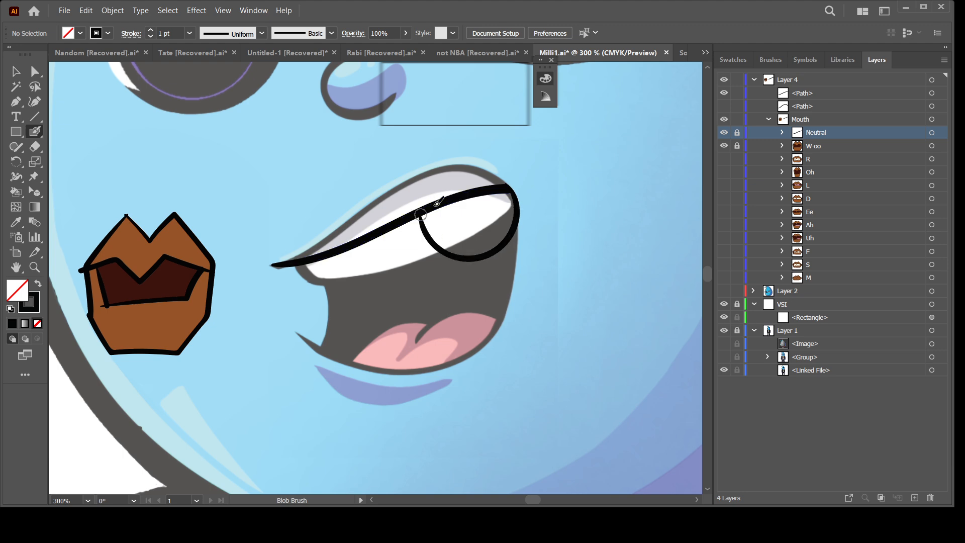
pyautogui.hotkey('ctrl', 'z')
# Paint a small rounded lower lip with a short inner curve under the line's upper end, and show Layer 2 to check it
pyautogui.moveTo(508, 185)
pyautogui.mouseDown()
pyautogui.moveTo(515, 225)
pyautogui.moveTo(483, 253)
pyautogui.moveTo(440, 237)
pyautogui.moveTo(449, 215)
pyautogui.moveTo(432, 230)
pyautogui.mouseUp()
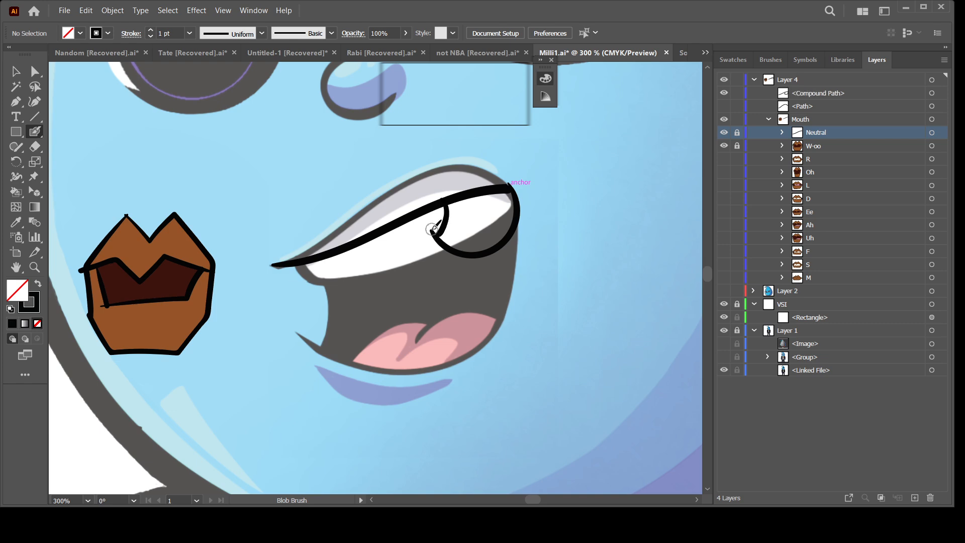
pyautogui.hotkey('ctrl', '-')
pyautogui.hotkey('ctrl', '-')
pyautogui.hotkey('ctrl', '-')
pyautogui.hotkey('ctrl', '=')
pyautogui.hotkey('ctrl', '=')
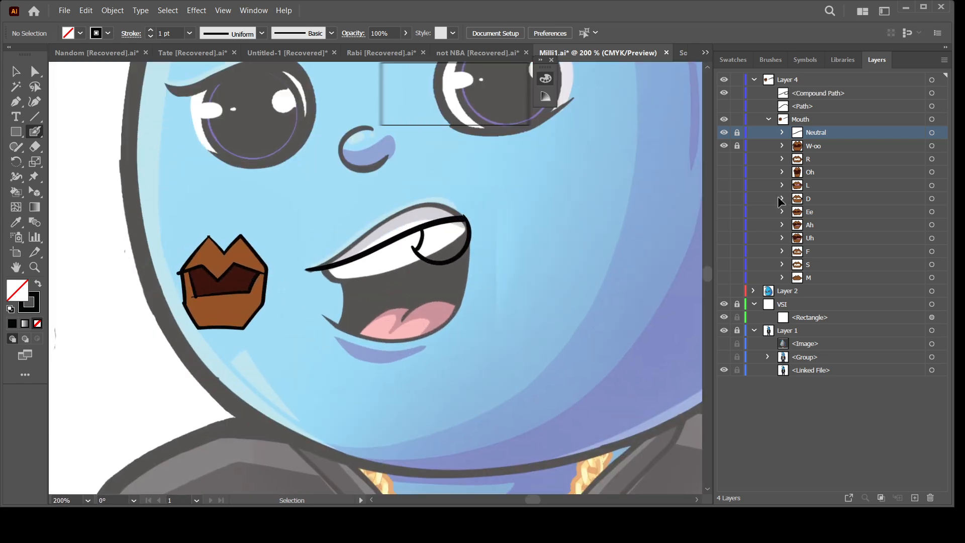
pyautogui.click(724, 291)
pyautogui.hotkey('ctrl', '-')
pyautogui.hotkey('ctrl', '-')
pyautogui.hotkey('ctrl', '-')
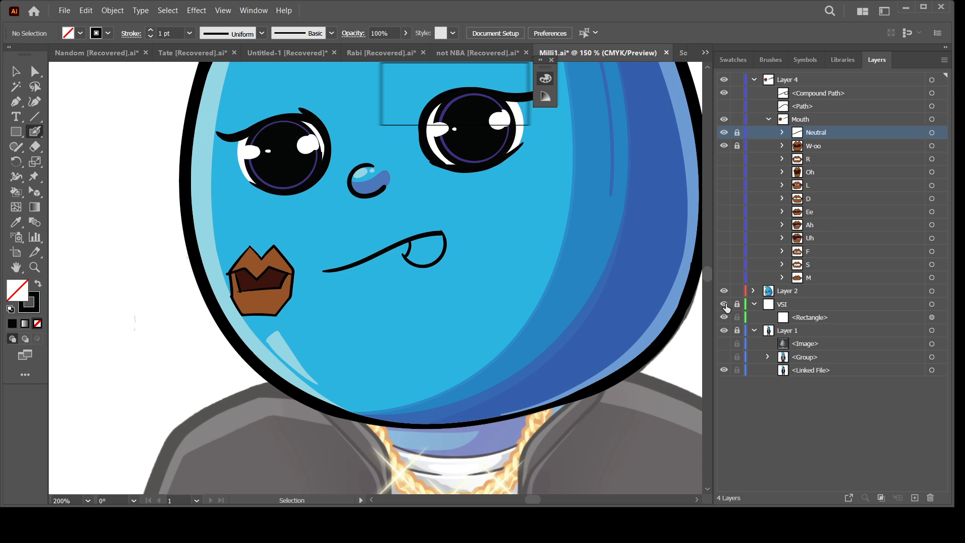
pyautogui.hotkey('ctrl', '=')
pyautogui.hotkey('ctrl', '=')
pyautogui.hotkey('ctrl', '=')
pyautogui.hotkey('ctrl', '=')
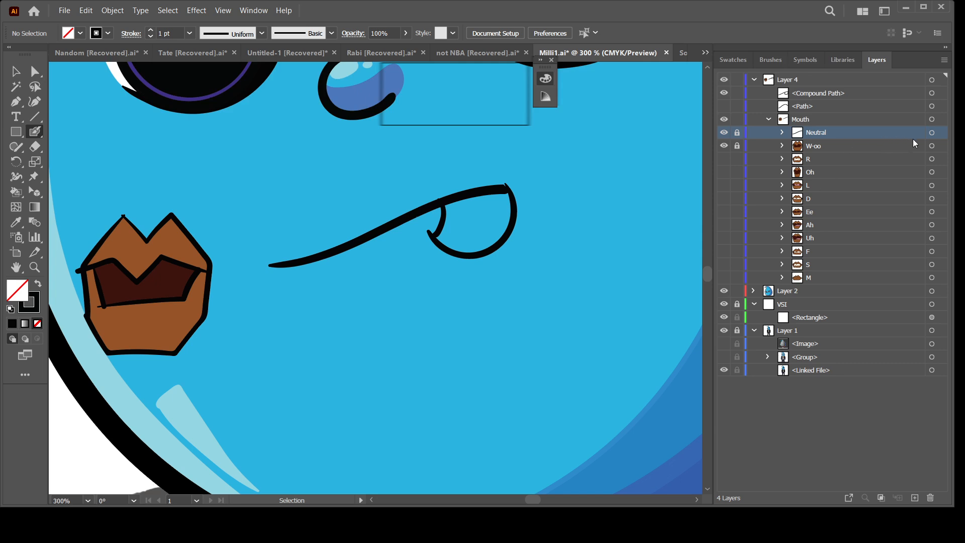
# Erase the long tail of the drafted W-oo outline, keeping the part around the small mouth opening
pyautogui.click(932, 94)
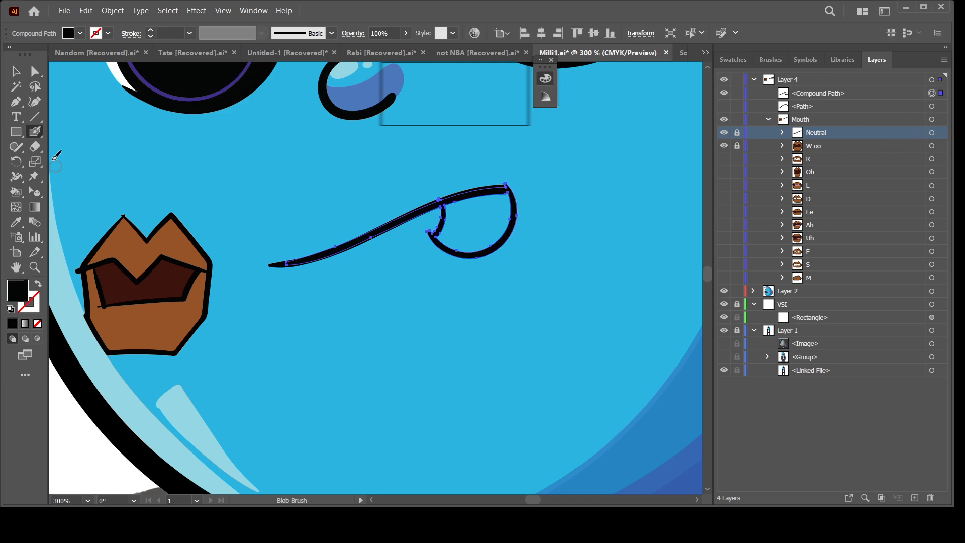
pyautogui.hotkey('shift', 'e')
pyautogui.moveTo(252, 267)
pyautogui.mouseDown()
pyautogui.moveTo(343, 242)
pyautogui.moveTo(397, 198)
pyautogui.mouseUp()
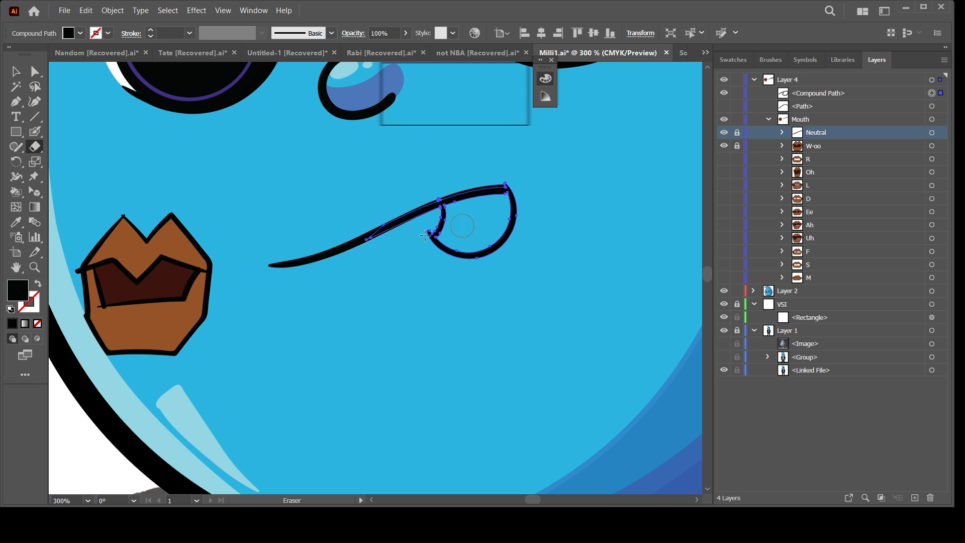
pyautogui.moveTo(257, 265)
pyautogui.mouseDown()
pyautogui.moveTo(349, 243)
pyautogui.moveTo(420, 193)
pyautogui.moveTo(300, 267)
pyautogui.mouseUp()
# Paint a short tapered end onto the trimmed upper lip line with the Blob Brush and deselect the outline
pyautogui.click(35, 133)
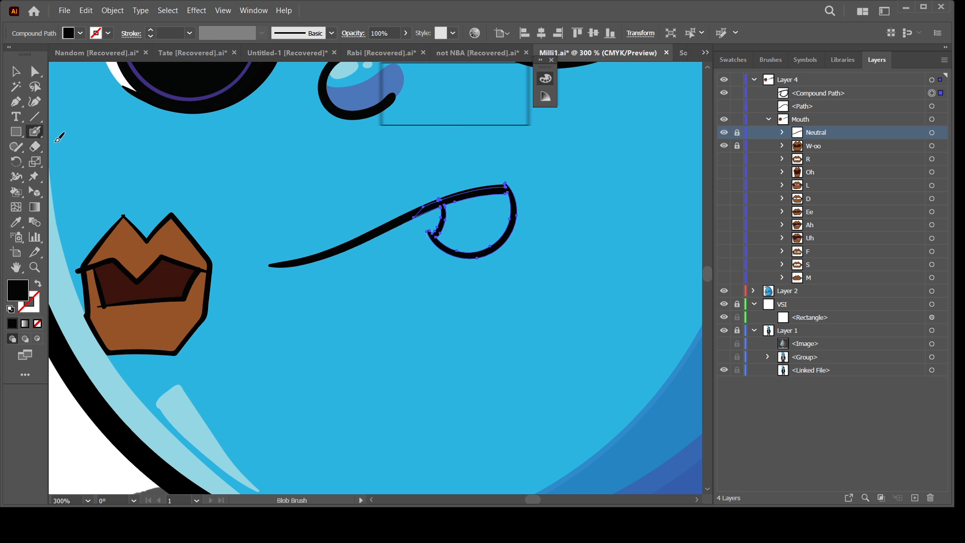
pyautogui.hotkey('ctrl', '=')
pyautogui.hotkey('ctrl', '=')
pyautogui.moveTo(363, 226); pyautogui.dragTo(270, 263)
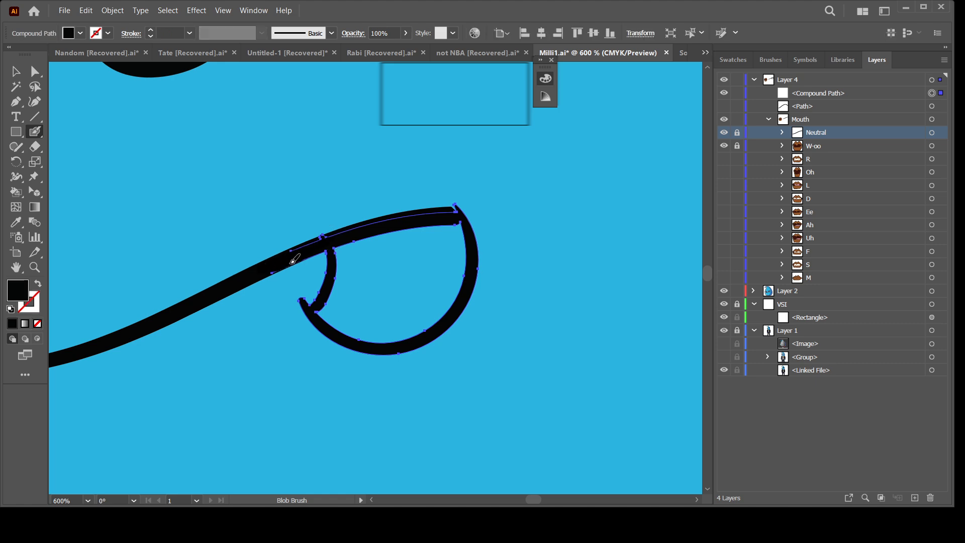
pyautogui.hotkey('ctrl', 'shift', 'a')
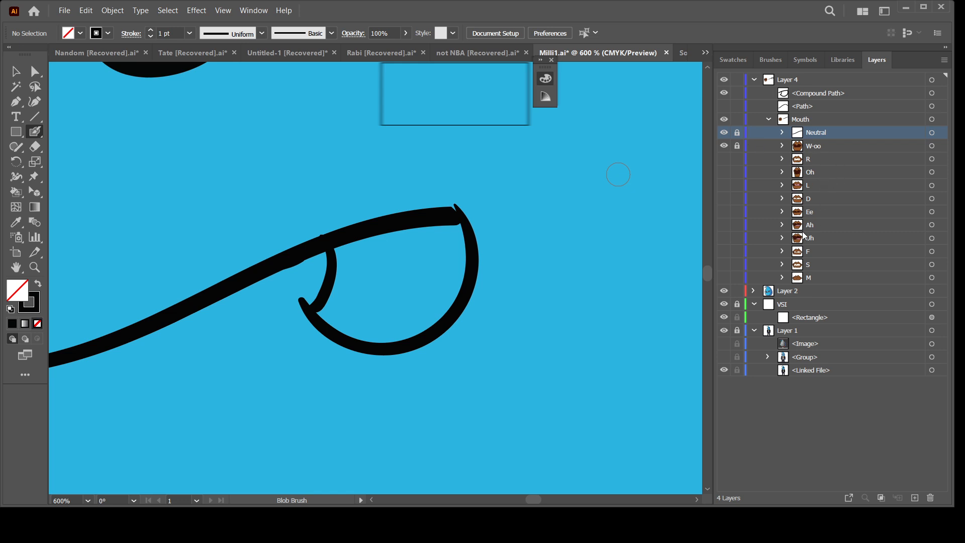
# Hide Layer 2 and the Neutral mouth to reveal the reference, and lock the drafted W-oo compound path
pyautogui.click(724, 292)
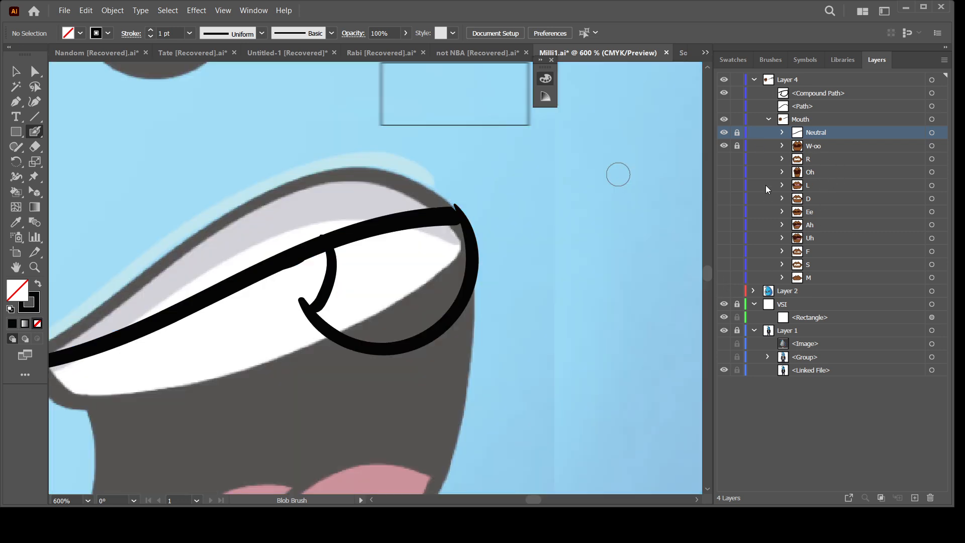
pyautogui.click(724, 133)
pyautogui.hotkey('ctrl', '-')
pyautogui.hotkey('ctrl', '-')
pyautogui.hotkey('ctrl', '-')
pyautogui.hotkey('ctrl', '-')
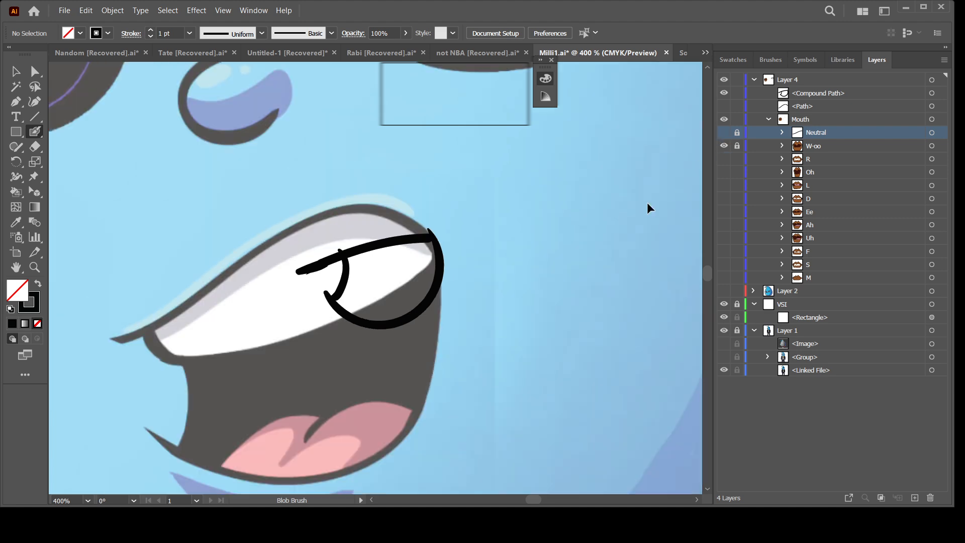
pyautogui.hotkey('ctrl', '+')
pyautogui.hotkey('ctrl', '+')
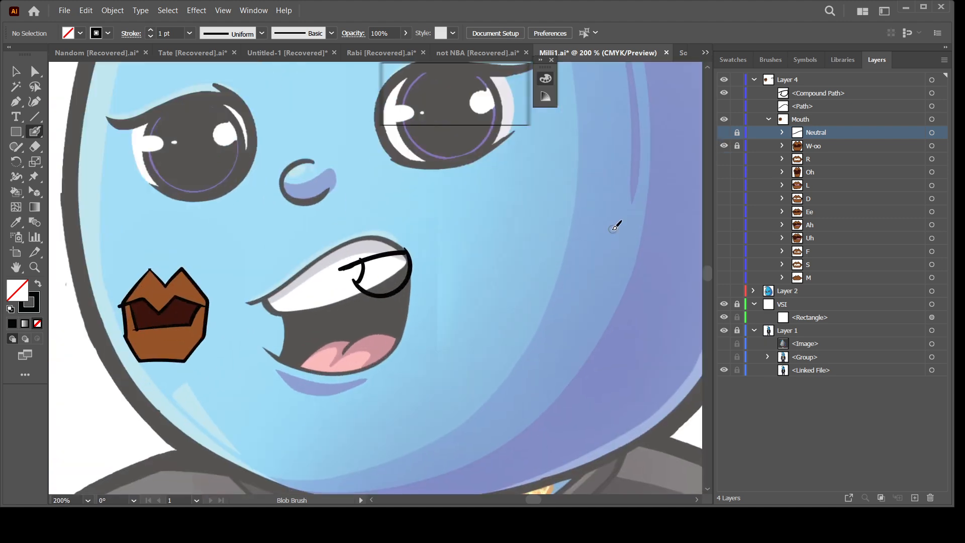
pyautogui.hotkey('ctrl', '+')
pyautogui.hotkey('ctrl', '+')
pyautogui.hotkey('ctrl', '+')
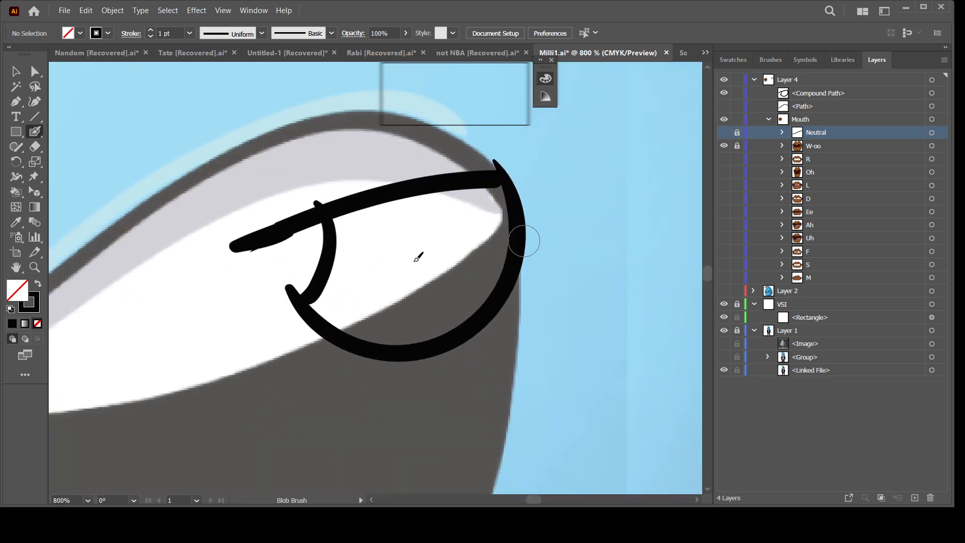
pyautogui.hotkey('ctrl', '-')
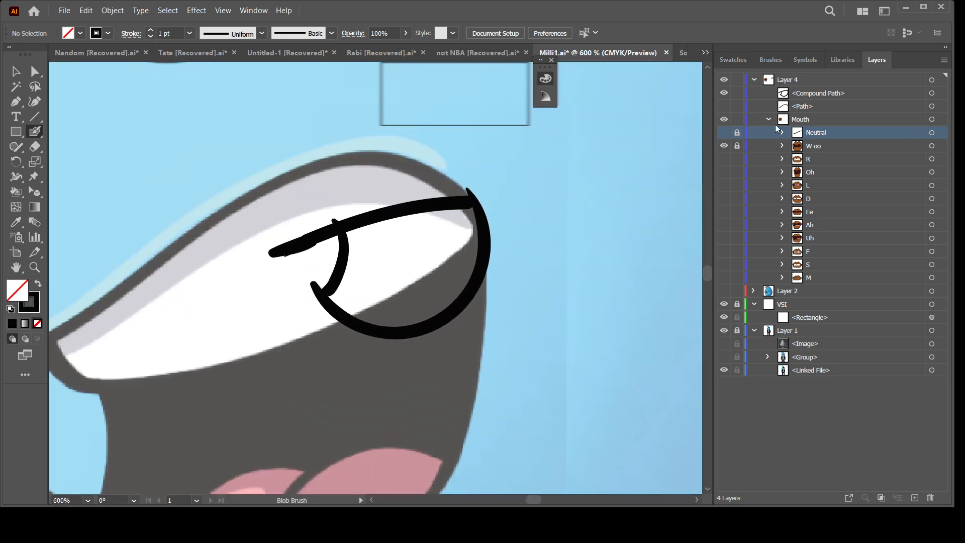
pyautogui.click(738, 93)
# Paint a new W-oo outline over the locked draft, with a curved upper lip line and a rounded lower lip
pyautogui.moveTo(258, 255)
pyautogui.mouseDown()
pyautogui.moveTo(294, 243)
pyautogui.moveTo(312, 260)
pyautogui.moveTo(401, 207)
pyautogui.mouseUp()
pyautogui.hotkey('ctrl', 'z')
pyautogui.hotkey('ctrl', 'z')
pyautogui.moveTo(267, 255)
pyautogui.mouseDown()
pyautogui.moveTo(310, 256)
pyautogui.moveTo(463, 192)
pyautogui.moveTo(484, 217)
pyautogui.moveTo(472, 283)
pyautogui.moveTo(436, 316)
pyautogui.moveTo(370, 321)
pyautogui.moveTo(333, 303)
pyautogui.moveTo(314, 269)
pyautogui.mouseUp()
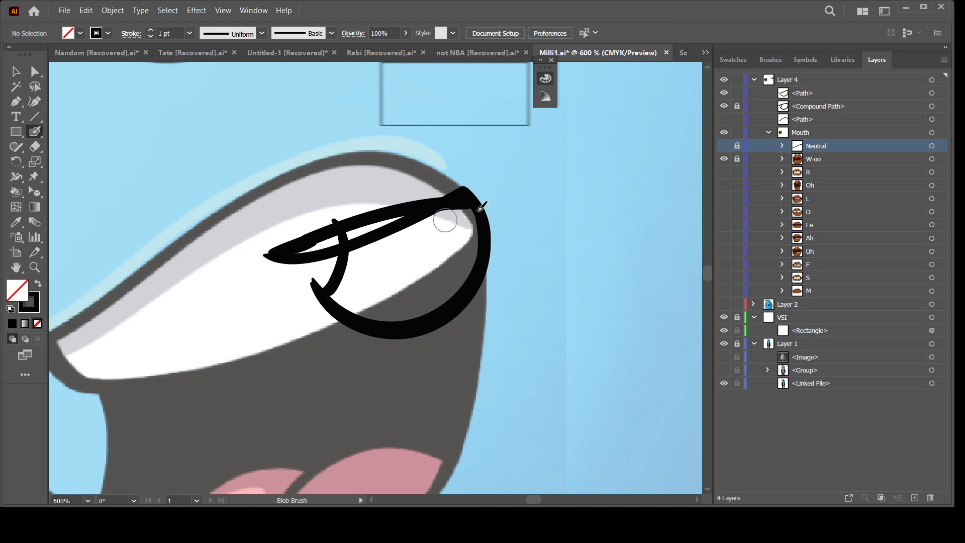
# Hide the locked draft and paint a short inner curve closing the corner of the new W-oo mouth opening
pyautogui.click(724, 106)
pyautogui.moveTo(354, 248); pyautogui.dragTo(345, 299)
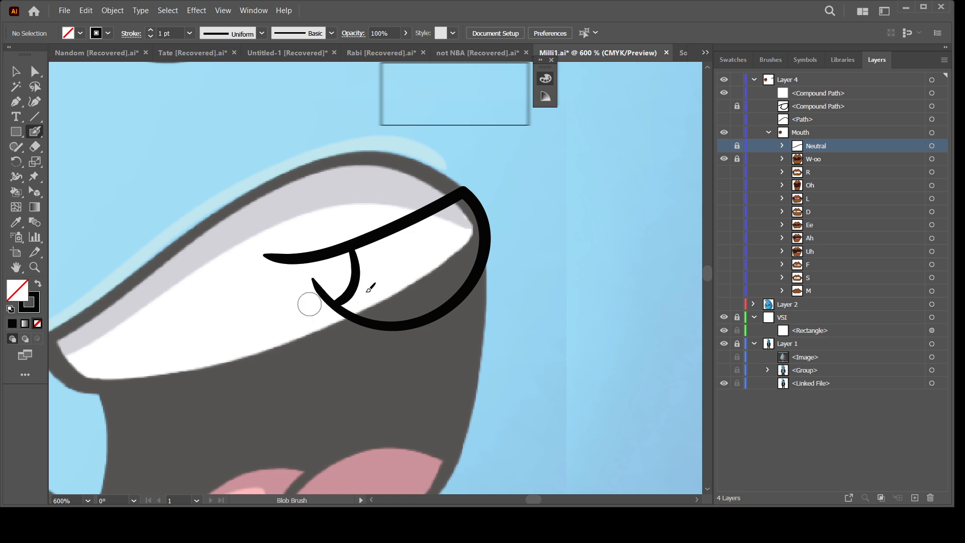
pyautogui.hotkey('ctrl', 'z')
pyautogui.moveTo(365, 246)
pyautogui.mouseDown()
pyautogui.moveTo(372, 281)
pyautogui.moveTo(333, 304)
pyautogui.mouseUp()
pyautogui.hotkey('ctrl', '-')
pyautogui.hotkey('ctrl', '-')
pyautogui.hotkey('ctrl', '-')
pyautogui.hotkey('ctrl', '-')
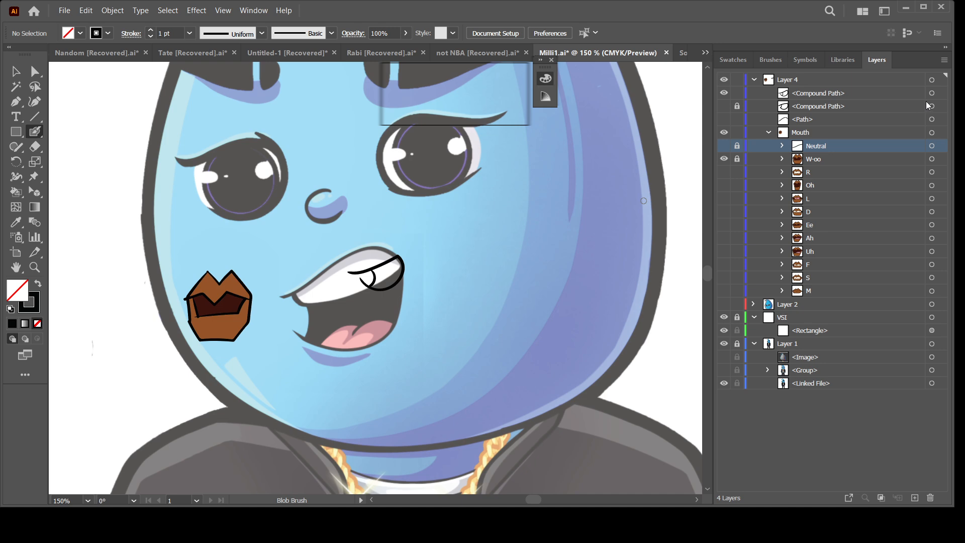
# Unlock the W-oo group, move the new mouth outline into it and delete the brown lips group there
pyautogui.click(932, 93)
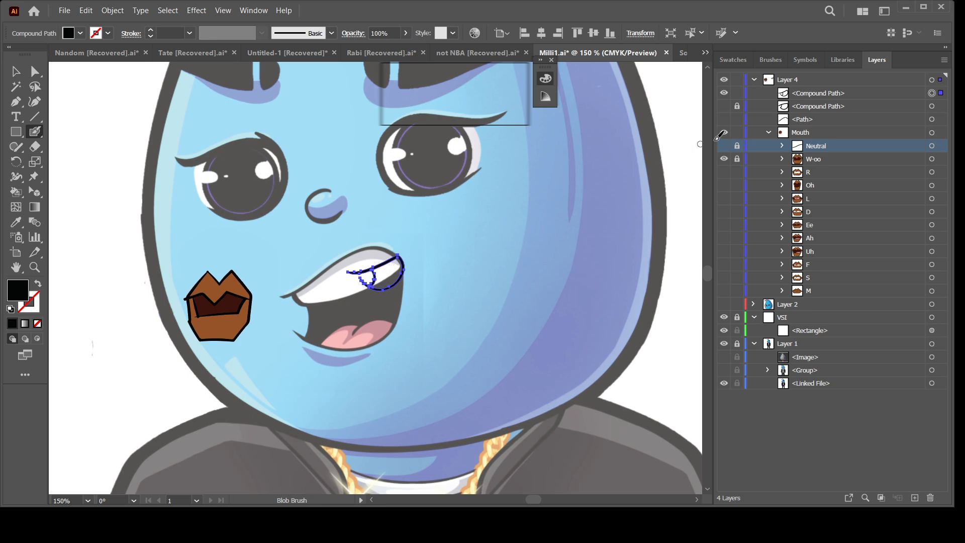
pyautogui.click(817, 97)
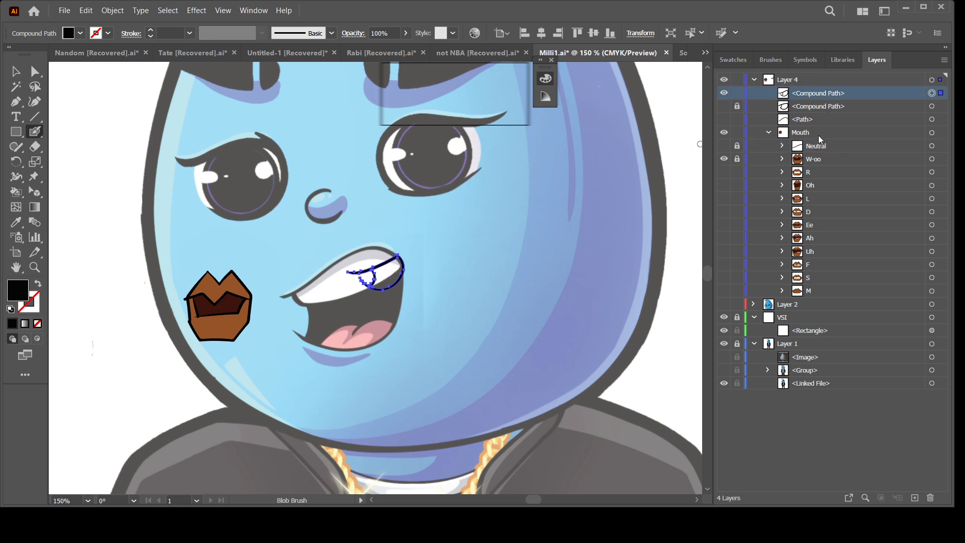
pyautogui.click(737, 160)
pyautogui.click(783, 159)
pyautogui.moveTo(809, 98); pyautogui.dragTo(787, 168)
pyautogui.click(833, 175)
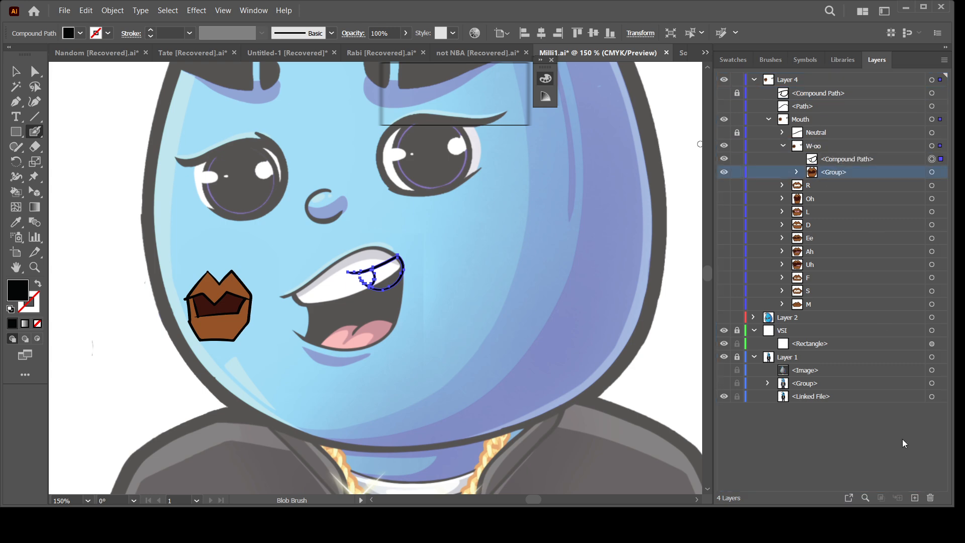
pyautogui.click(931, 498)
pyautogui.click(782, 146)
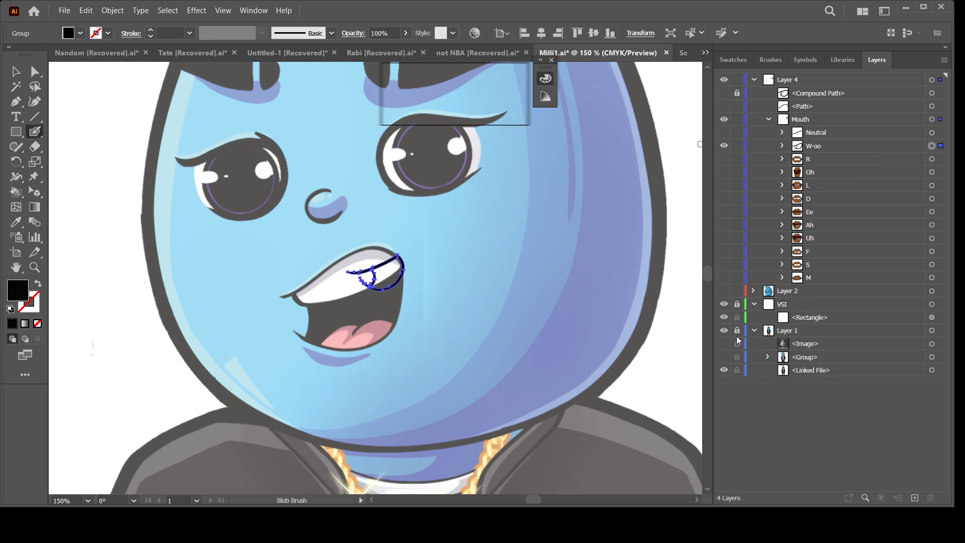
# Show Layer 2 and compare the W-oo and Neutral mouths on the face by toggling their visibility, leaving Neutral hidden
pyautogui.click(724, 291)
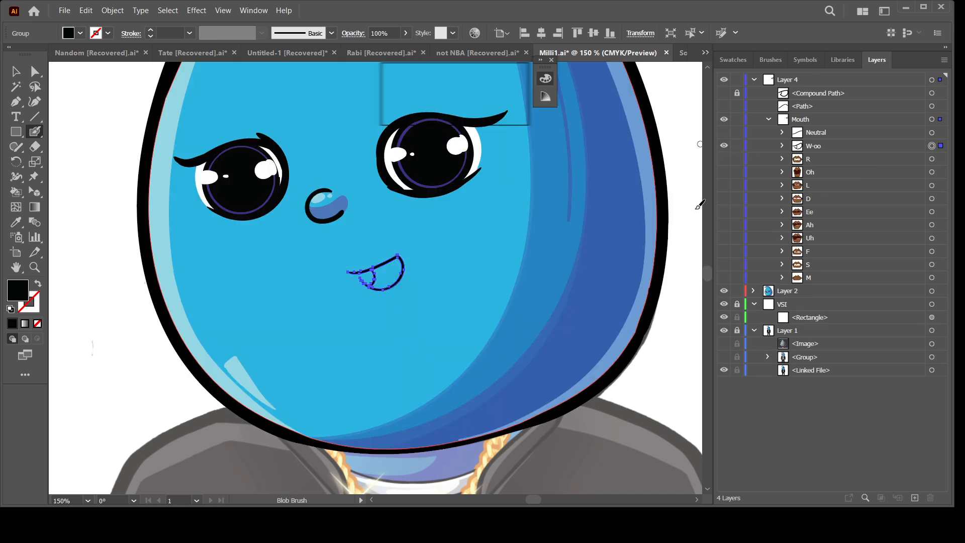
pyautogui.click(724, 146)
pyautogui.click(724, 146)
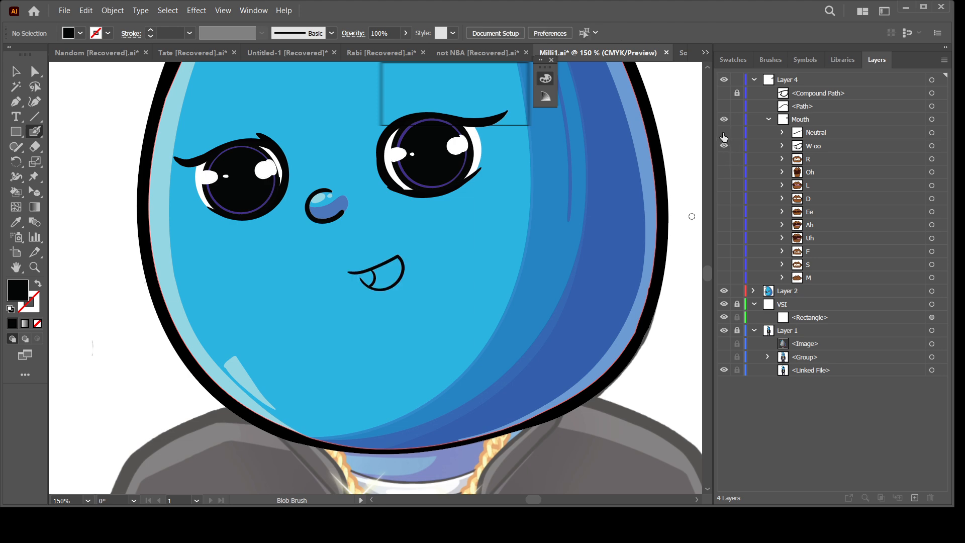
pyautogui.click(724, 133)
pyautogui.click(724, 146)
pyautogui.click(724, 146)
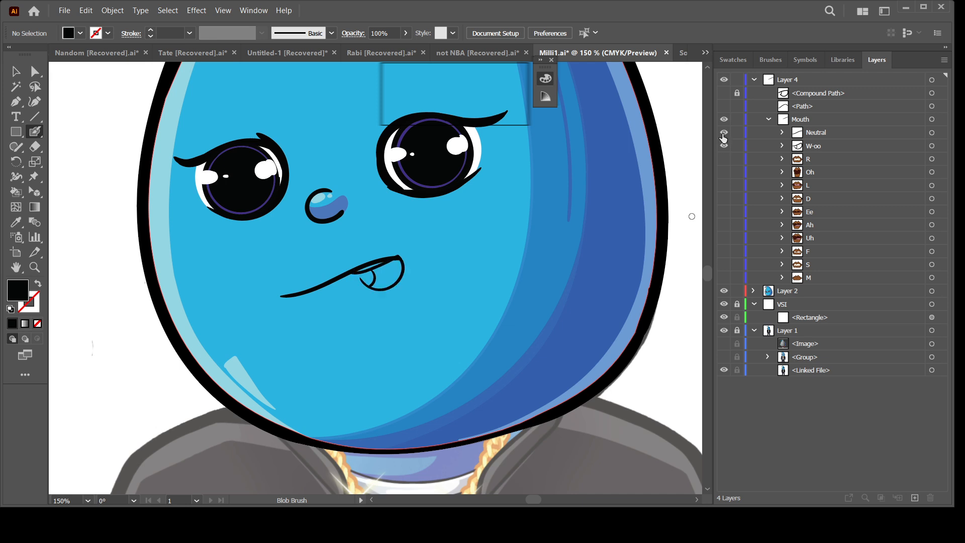
pyautogui.click(724, 133)
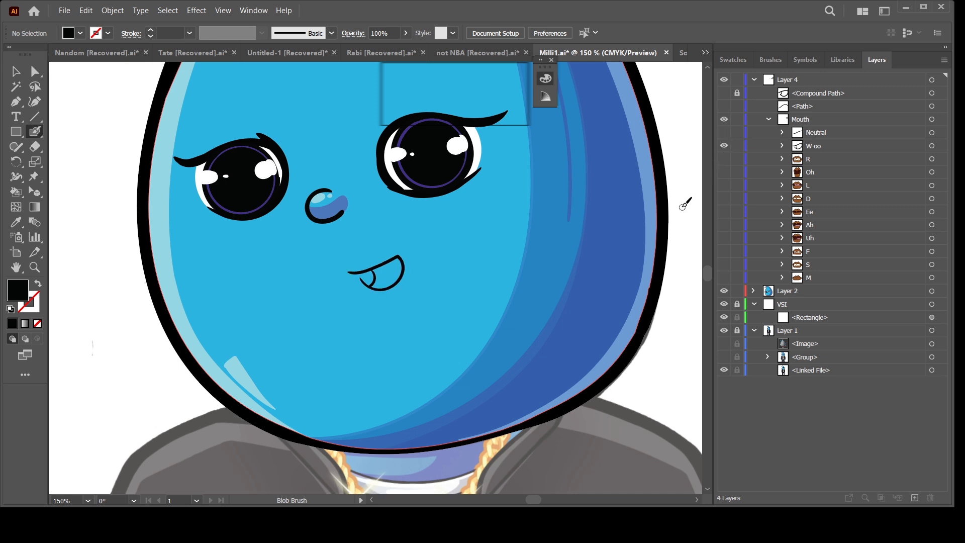
# Show the Neutral mouth and move the W-oo mouth so its corner meets the lower-left end of the Neutral line
pyautogui.click(724, 133)
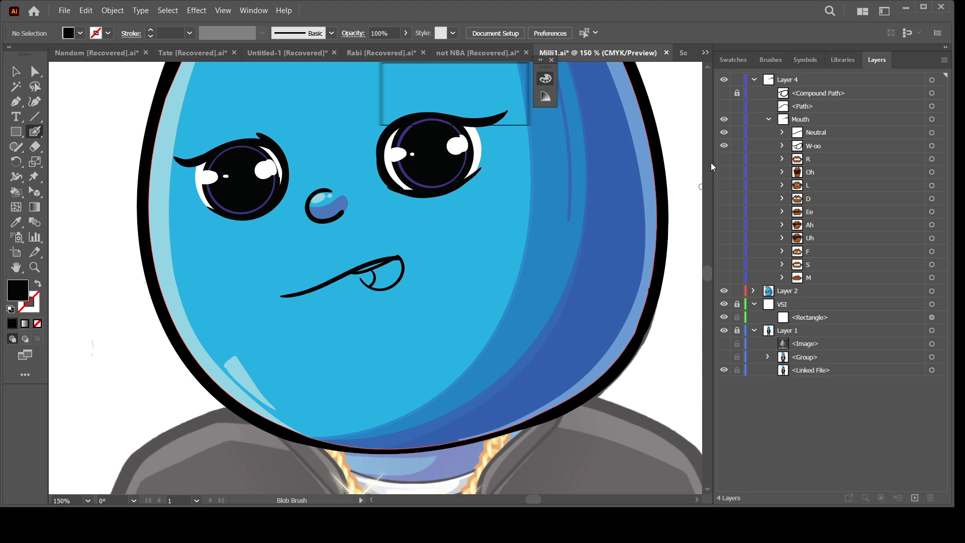
pyautogui.click(936, 146)
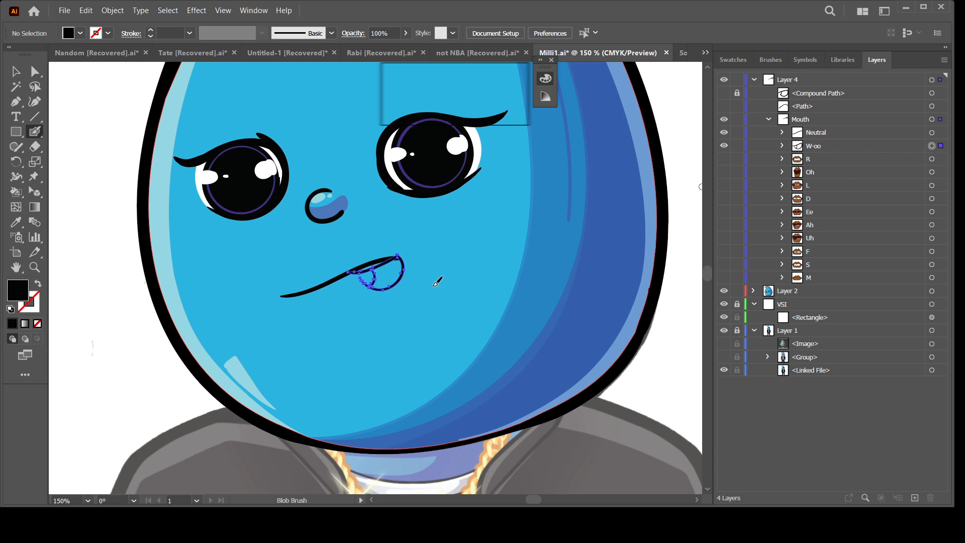
pyautogui.press('v')
pyautogui.moveTo(400, 283); pyautogui.dragTo(331, 304)
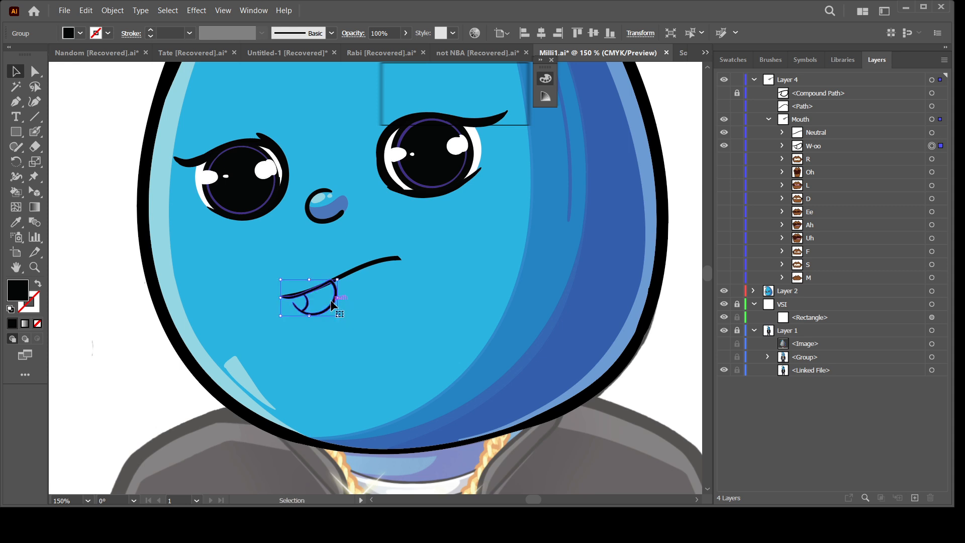
# Compare the repositioned W-oo mouth with the Neutral mouth by toggling their visibility
pyautogui.click(724, 133)
pyautogui.click(724, 133)
pyautogui.click(724, 146)
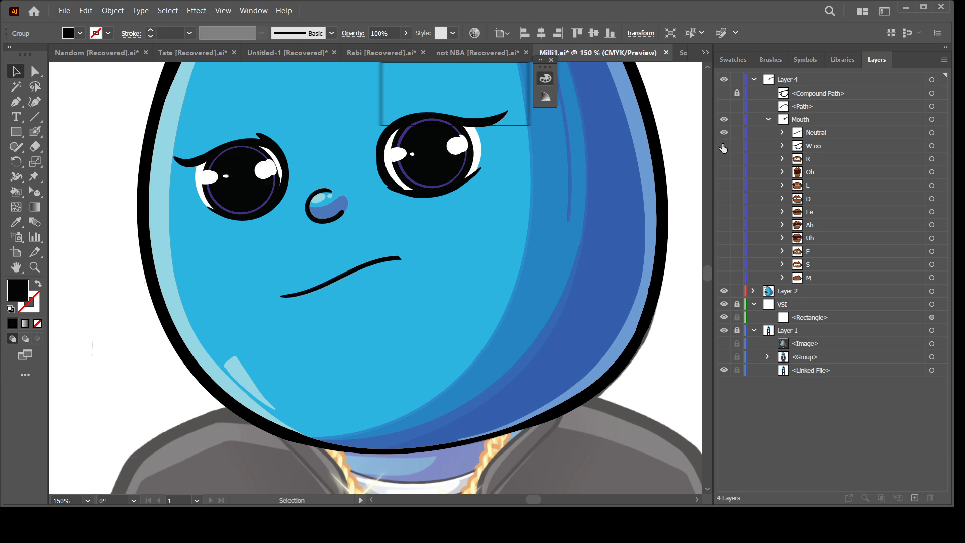
pyautogui.click(724, 132)
pyautogui.click(724, 146)
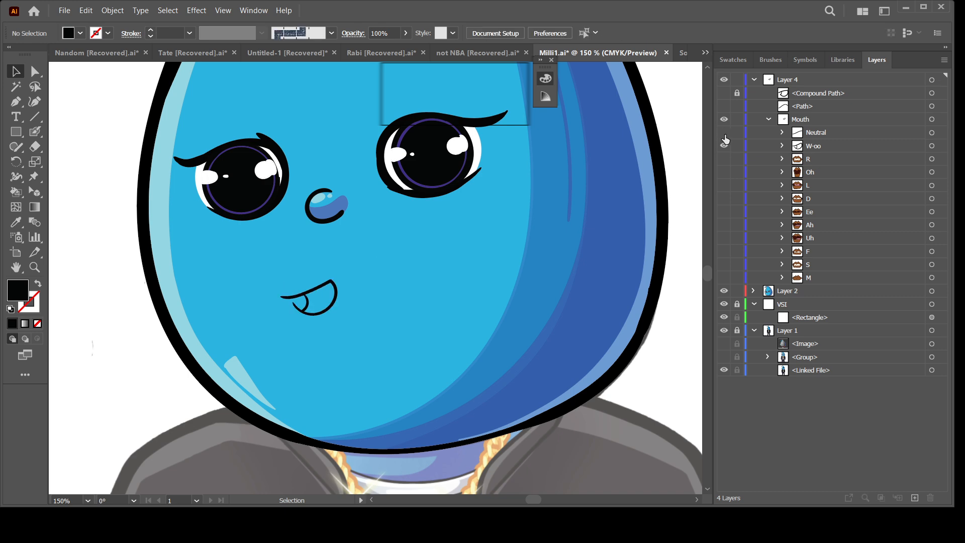
pyautogui.click(723, 135)
pyautogui.click(724, 146)
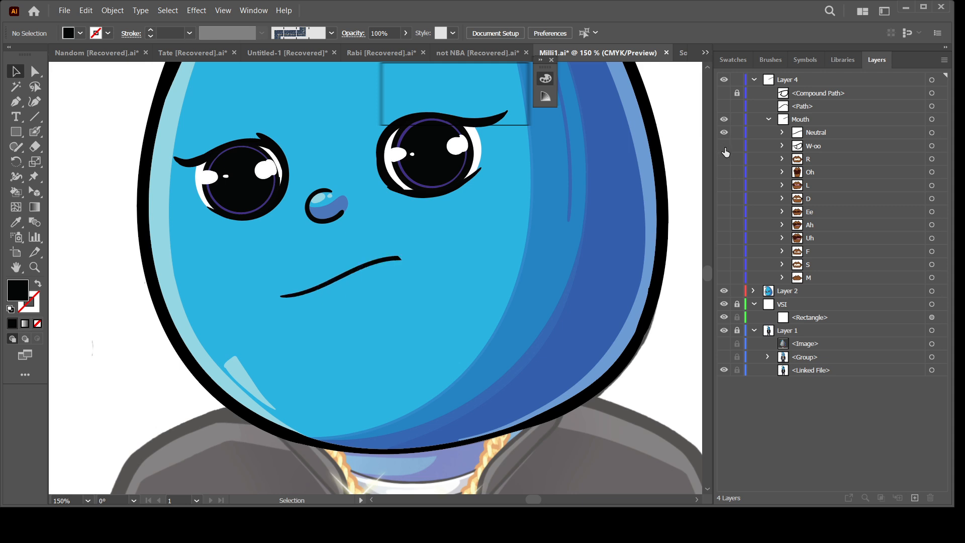
pyautogui.click(723, 147)
pyautogui.click(725, 132)
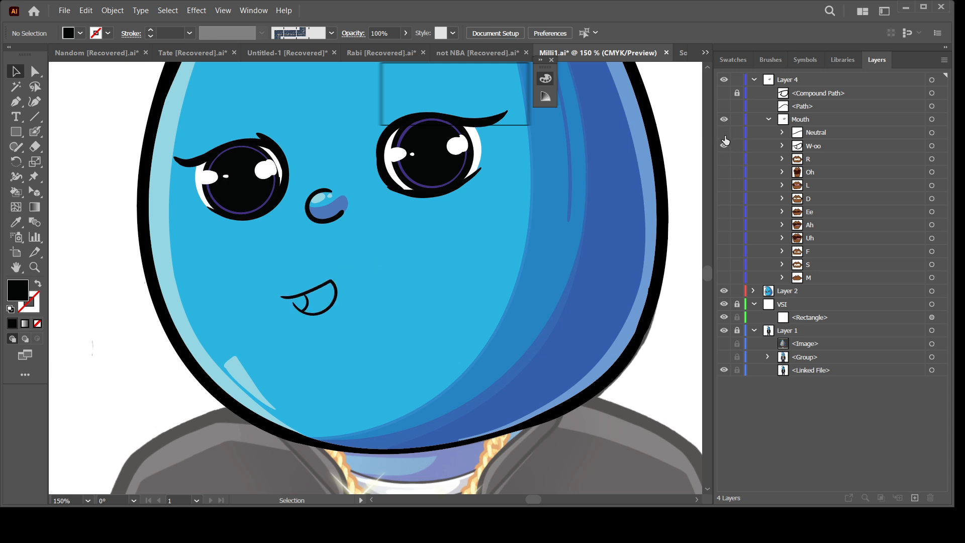
# Hide the W-oo mouth and show the R group with its brown lips
pyautogui.click(724, 132)
pyautogui.click(724, 146)
pyautogui.click(724, 159)
pyautogui.click(724, 146)
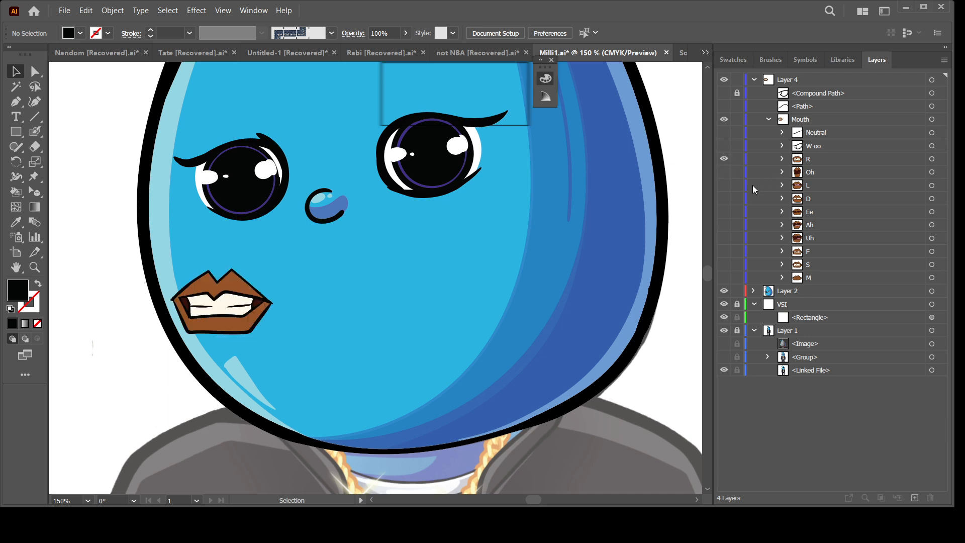
# Show the Neutral mouth, recolor its line magenta and lock it as a guide for the R mouth
pyautogui.click(724, 132)
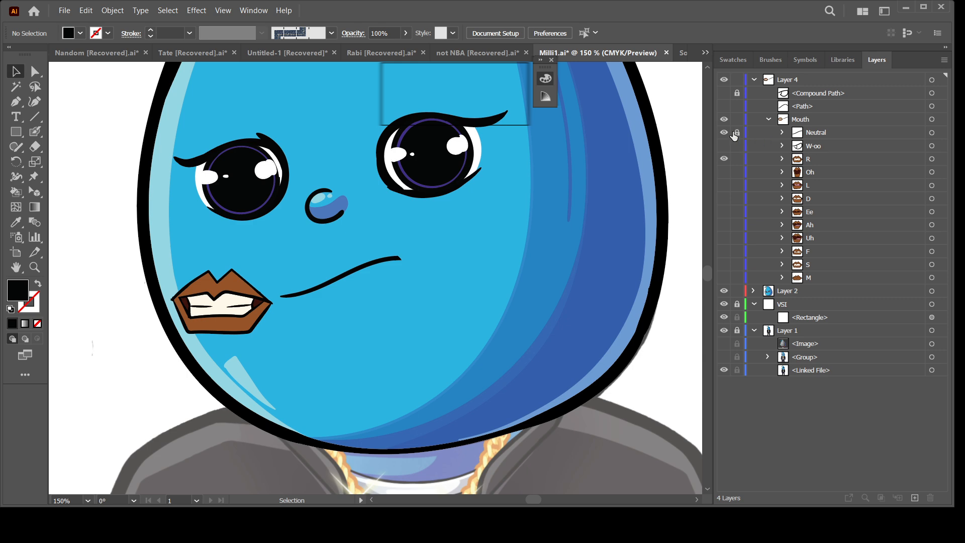
pyautogui.click(931, 134)
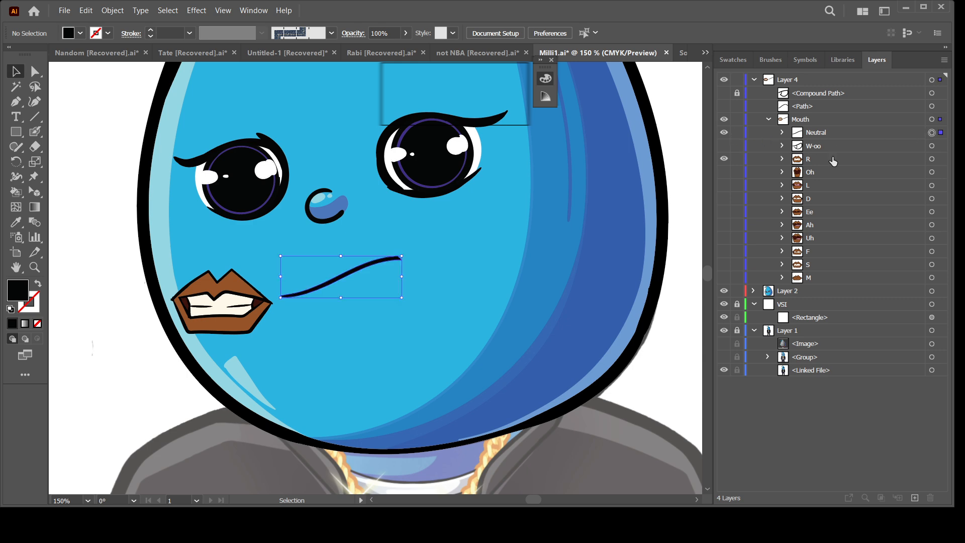
pyautogui.click(429, 104)
pyautogui.click(737, 133)
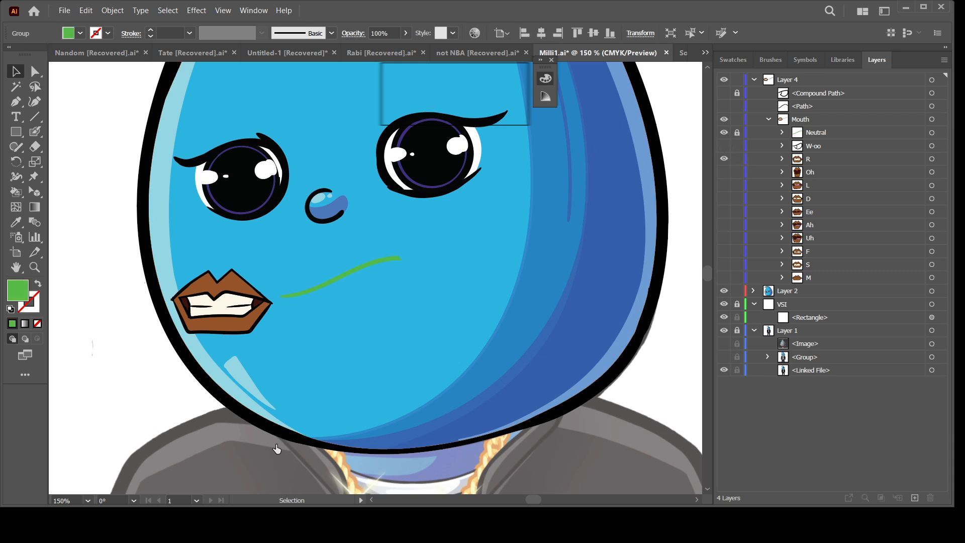
pyautogui.click(932, 133)
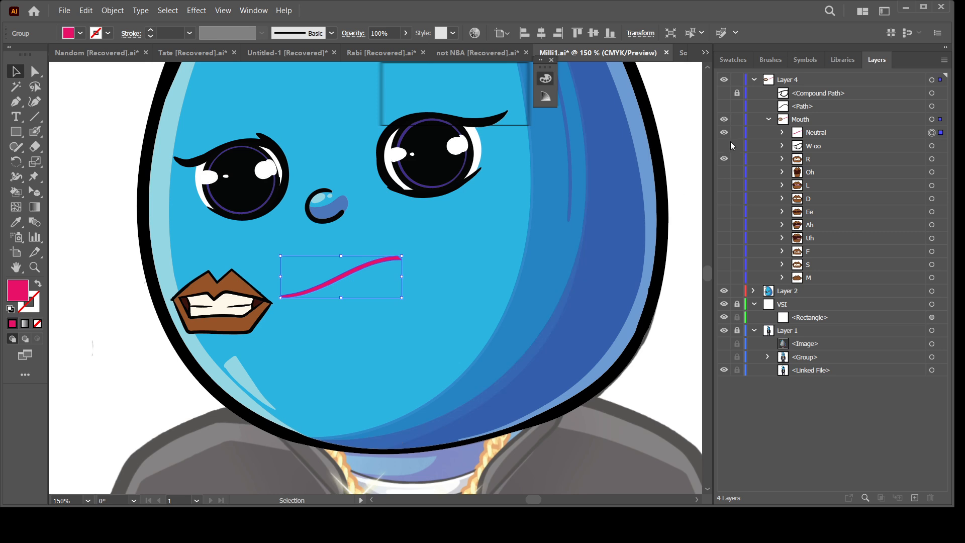
pyautogui.hotkey('ctrl', 'shift', 'a')
# Hide Layer 2 to reveal the reference mouth and get the Blob Brush ready over it
pyautogui.hotkey('ctrl', '=')
pyautogui.hotkey('ctrl', '=')
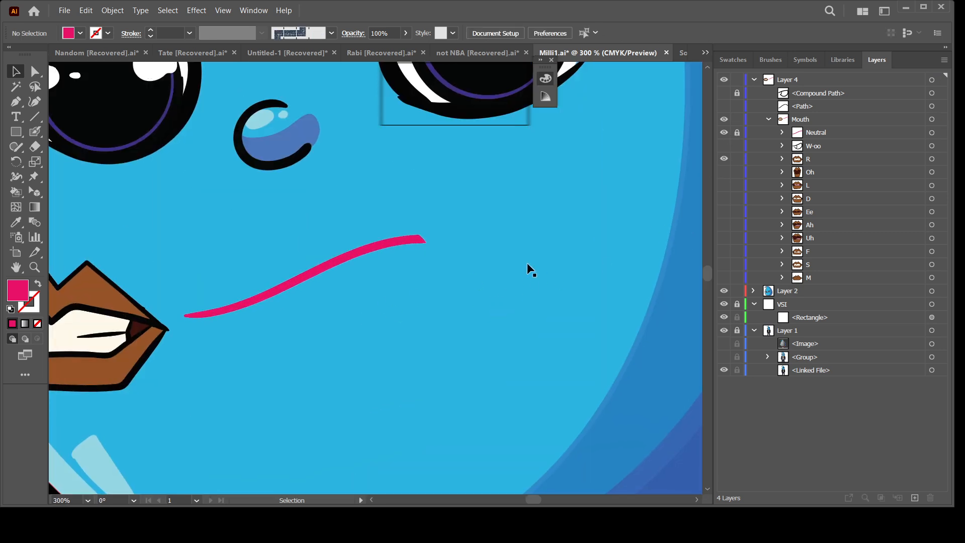
pyautogui.hscroll(-5, 551, 276)
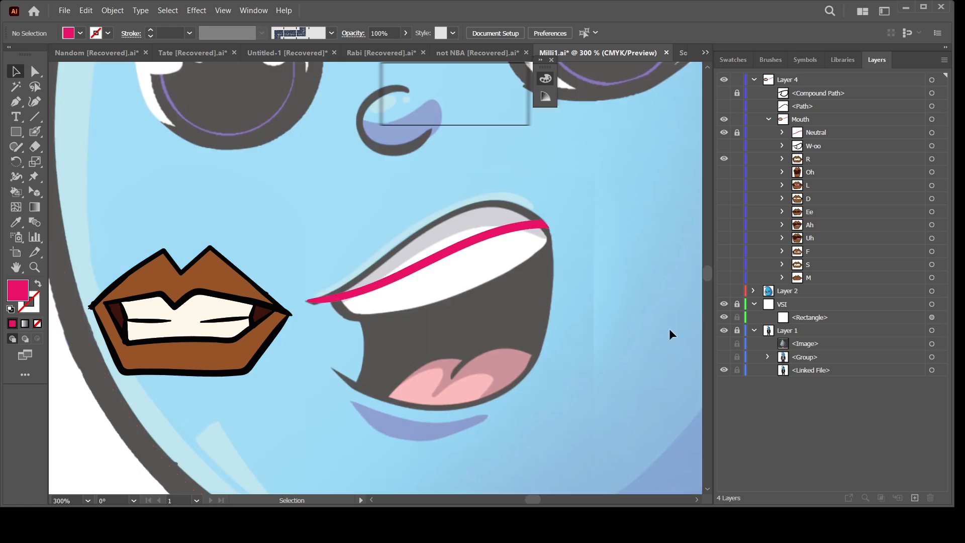
pyautogui.hotkey('ctrl', '=')
pyautogui.moveTo(481, 379); pyautogui.dragTo(544, 361)
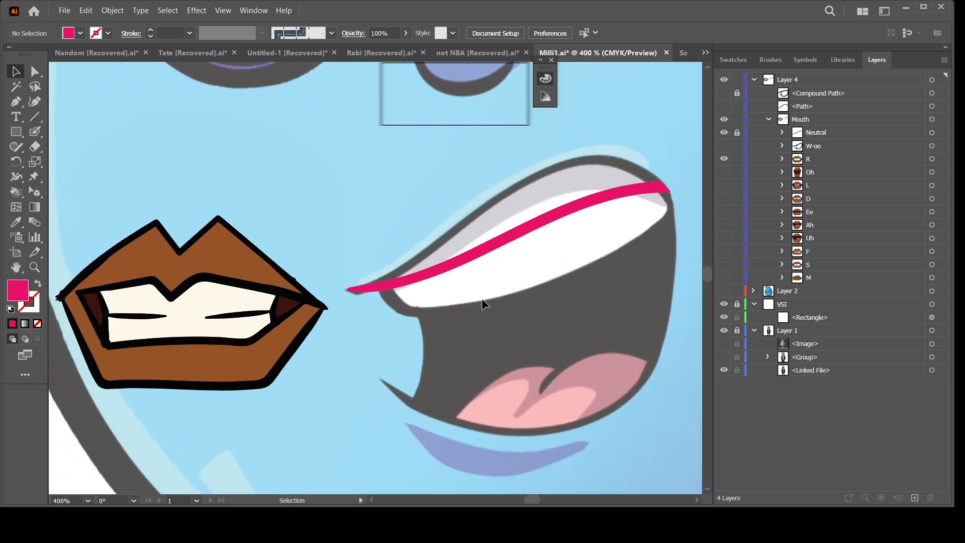
pyautogui.click(34, 131)
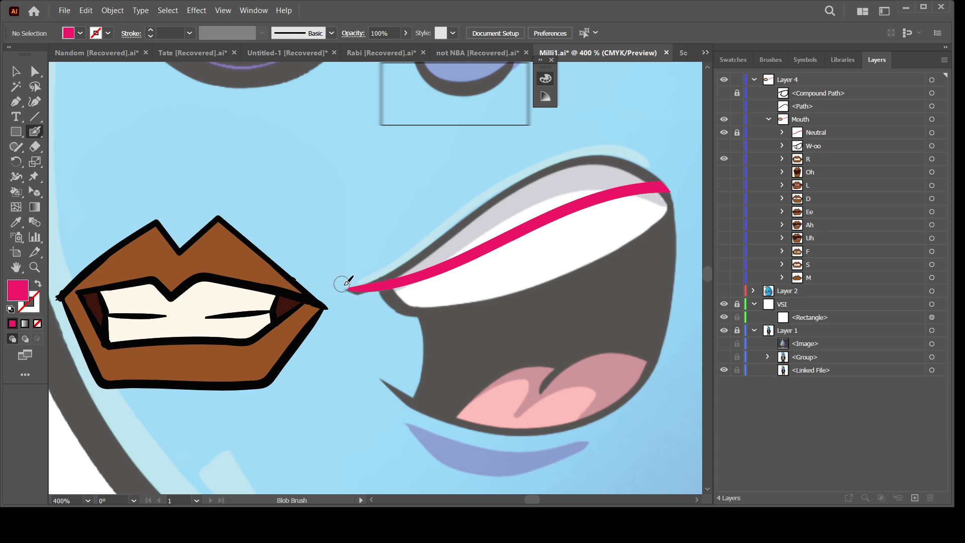
# Set the paint color to black and paint the R mouth's upper lip line along the magenta Neutral guide
pyautogui.moveTo(349, 288); pyautogui.dragTo(410, 277)
pyautogui.hotkey('ctrl', 'z')
pyautogui.click(34, 310)
pyautogui.click(38, 284)
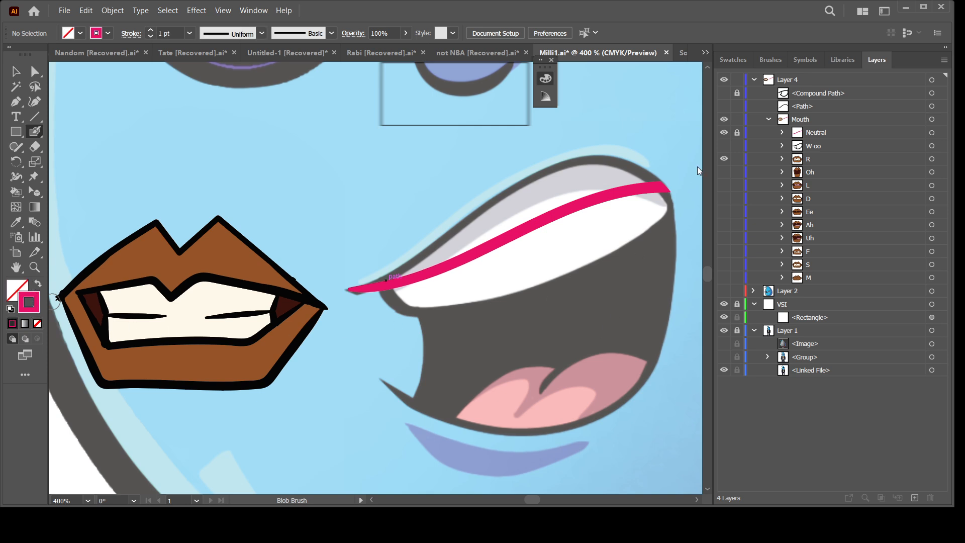
pyautogui.press('Return')
pyautogui.click(37, 284)
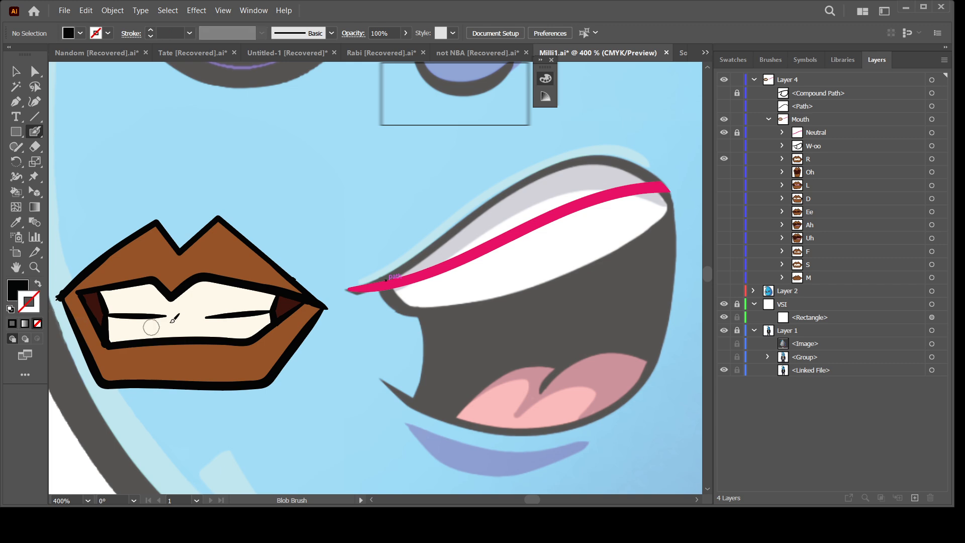
pyautogui.moveTo(348, 290)
pyautogui.mouseDown()
pyautogui.moveTo(424, 274)
pyautogui.moveTo(591, 197)
pyautogui.moveTo(669, 188)
pyautogui.mouseUp()
# Paint the R mouth's lower lip as a curve rising around the right side to meet the upper lip's end
pyautogui.scroll(-1, 603, 339)
pyautogui.hscroll(2, 603, 339)
pyautogui.hotkey('shift', 'x')
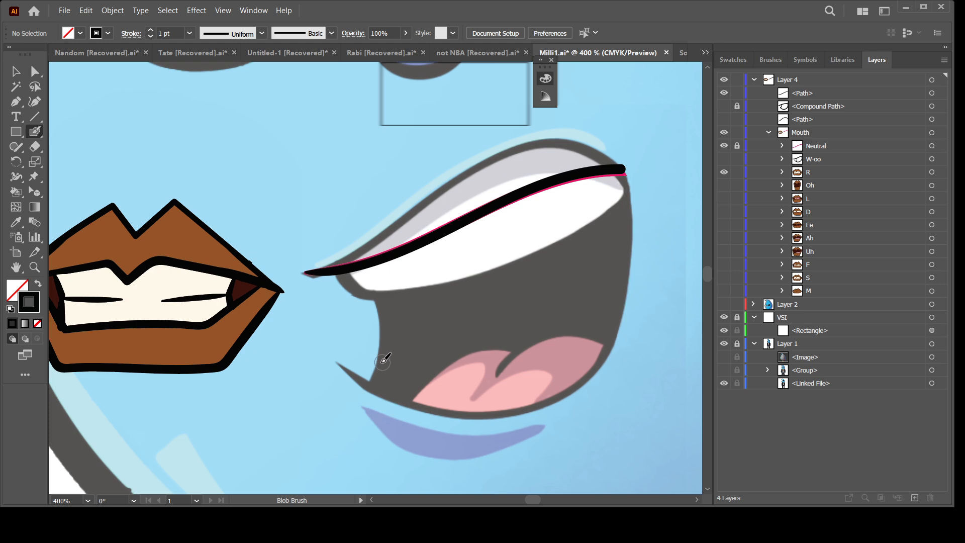
pyautogui.moveTo(353, 356)
pyautogui.mouseDown()
pyautogui.moveTo(462, 370)
pyautogui.moveTo(520, 367)
pyautogui.moveTo(591, 341)
pyautogui.moveTo(623, 306)
pyautogui.moveTo(634, 265)
pyautogui.moveTo(623, 165)
pyautogui.mouseUp()
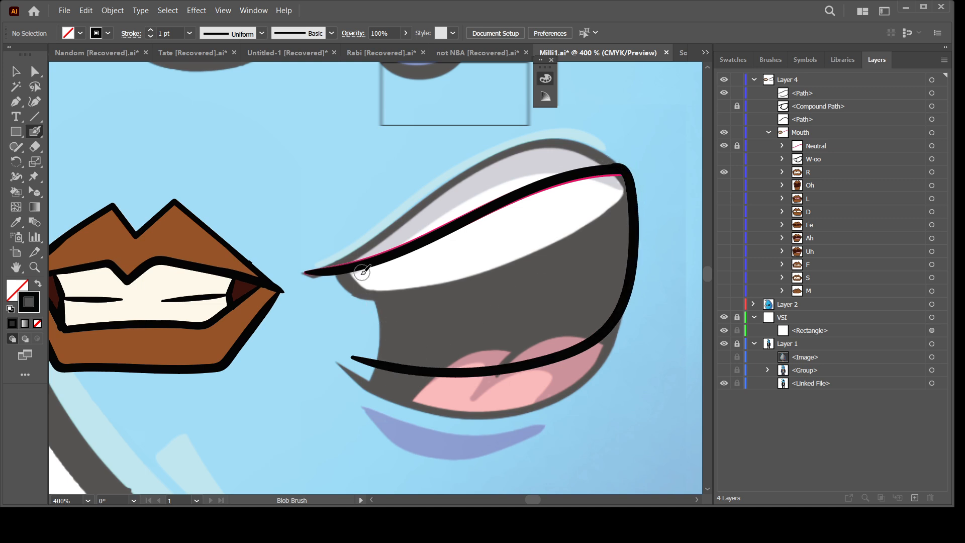
# Paint a curved line under the upper teeth from the left mouth corner to the right side of the outline
pyautogui.moveTo(347, 270)
pyautogui.mouseDown()
pyautogui.moveTo(374, 299)
pyautogui.moveTo(413, 308)
pyautogui.moveTo(546, 264)
pyautogui.mouseUp()
pyautogui.hotkey('ctrl', 'z')
pyautogui.moveTo(336, 269)
pyautogui.mouseDown()
pyautogui.moveTo(378, 310)
pyautogui.moveTo(418, 308)
pyautogui.moveTo(564, 259)
pyautogui.moveTo(641, 211)
pyautogui.mouseUp()
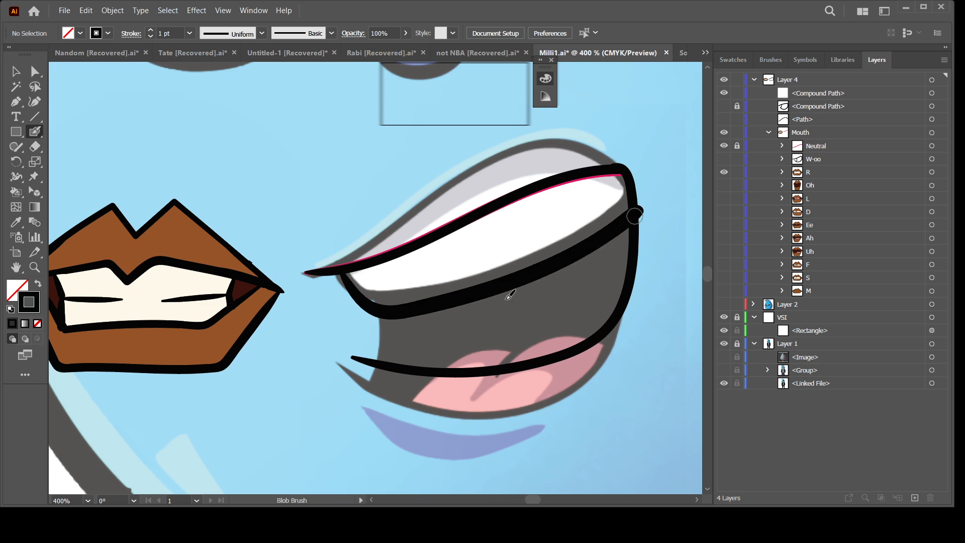
# Paint a short inner curve at the left, joining the teeth line to the lower lip
pyautogui.moveTo(386, 314); pyautogui.dragTo(386, 362)
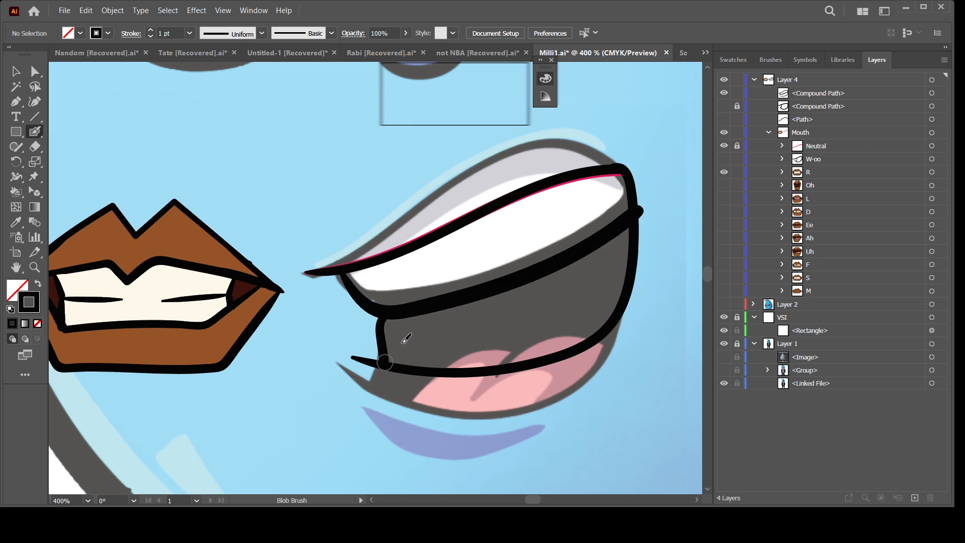
pyautogui.hotkey('ctrl', 'z')
pyautogui.moveTo(447, 305)
pyautogui.mouseDown()
pyautogui.moveTo(389, 324)
pyautogui.moveTo(382, 351)
pyautogui.moveTo(395, 356)
pyautogui.mouseUp()
# Examine the new R mouth outline against the reference, both with and without its last inner corner stroke
pyautogui.hotkey('ctrl', '-')
pyautogui.hotkey('ctrl', '-')
pyautogui.hotkey('ctrl', '-')
pyautogui.hotkey('ctrl', '-')
pyautogui.hotkey('ctrl', '=')
pyautogui.hotkey('ctrl', '=')
pyautogui.hotkey('ctrl', '=')
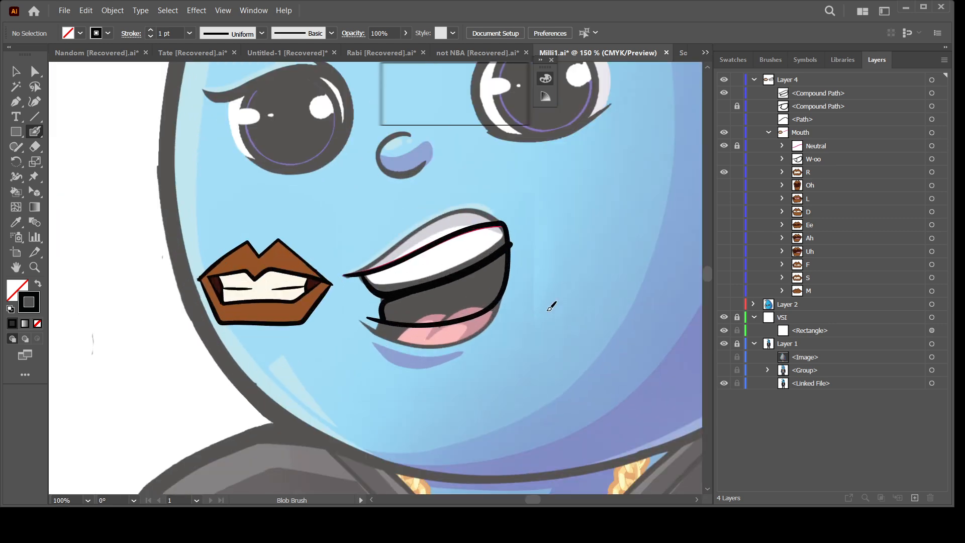
pyautogui.moveTo(355, 343)
pyautogui.mouseDown()
pyautogui.moveTo(491, 322)
pyautogui.moveTo(547, 289)
pyautogui.moveTo(547, 300)
pyautogui.mouseUp()
pyautogui.hotkey('ctrl', '-')
pyautogui.hotkey('ctrl', '-')
pyautogui.hotkey('ctrl', '-')
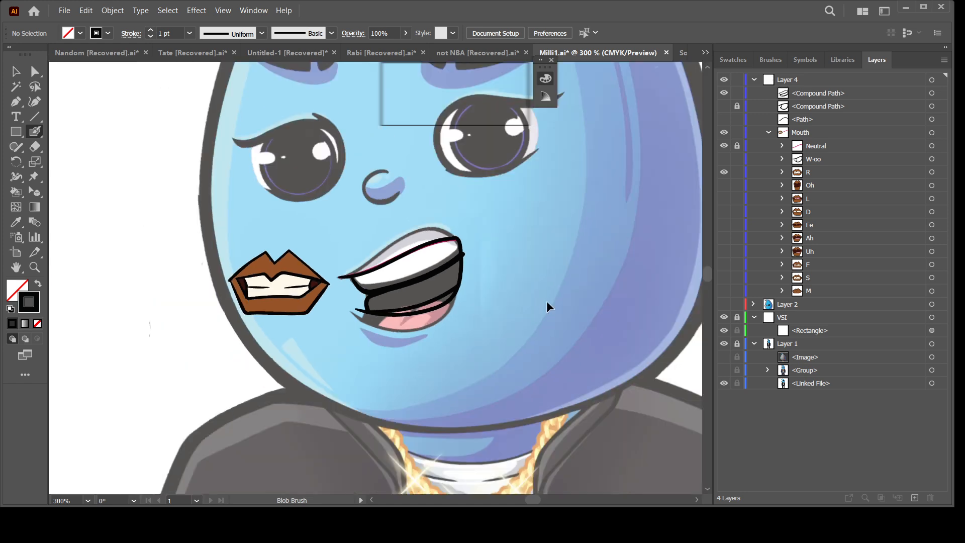
pyautogui.hotkey('ctrl', '=')
pyautogui.hotkey('ctrl', '=')
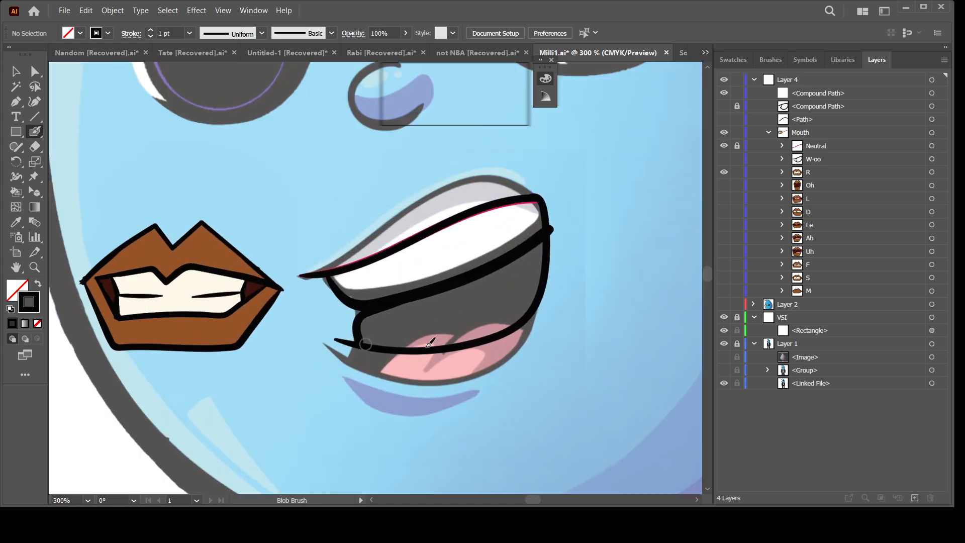
pyautogui.hotkey('ctrl', '=')
pyautogui.hotkey('ctrl', '=')
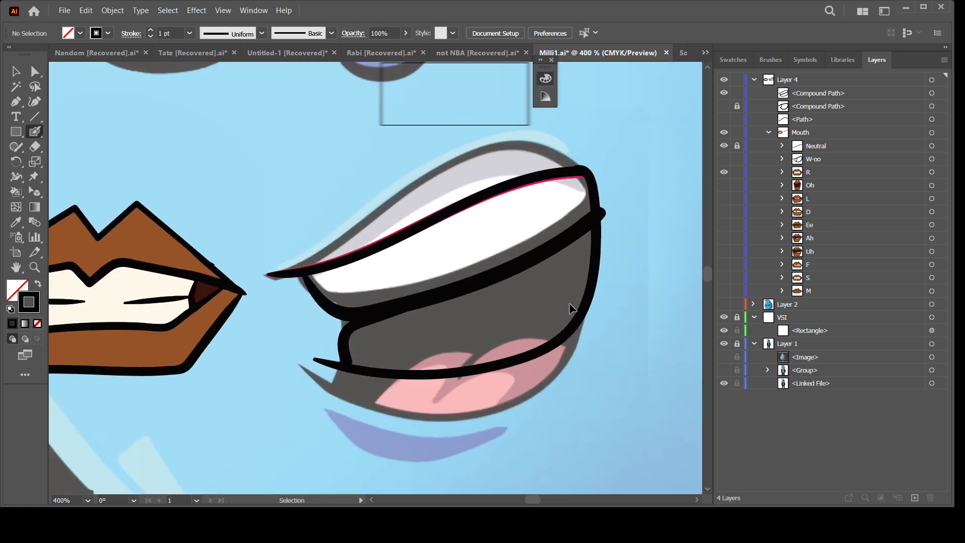
pyautogui.hotkey('ctrl', 'z')
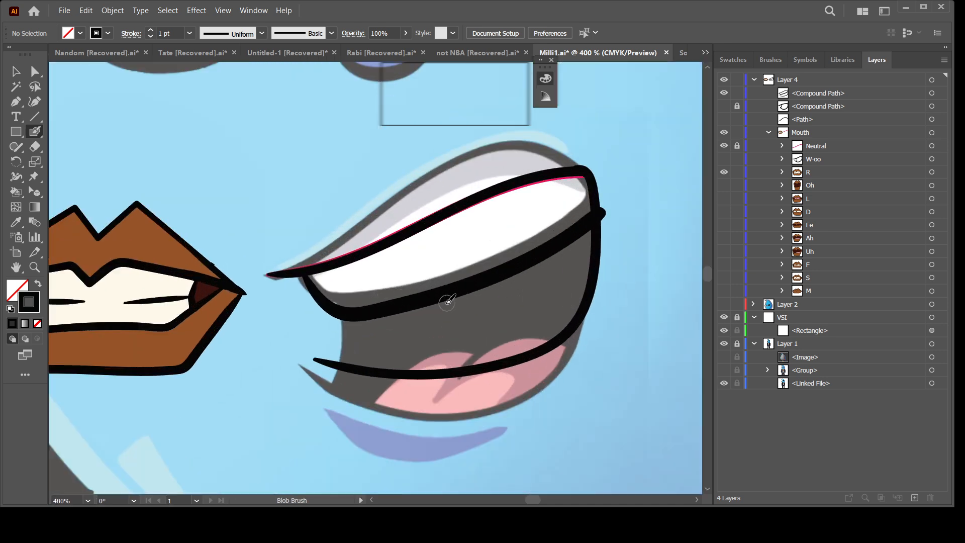
pyautogui.hotkey('ctrl', 'shift', 'z')
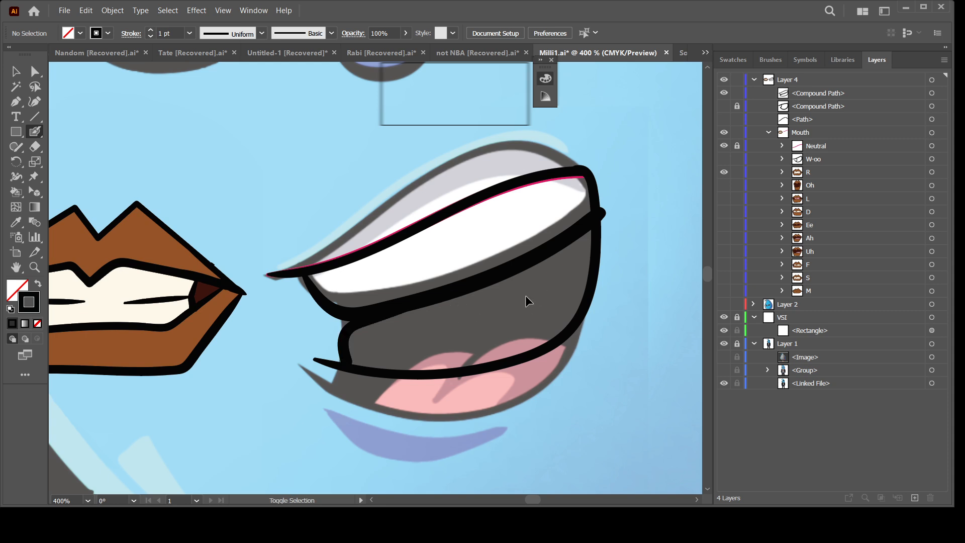
# Compare the new R outline with the reference mouth by toggling its visibility, leaving it shown
pyautogui.hotkey('ctrl', '-')
pyautogui.click(724, 93)
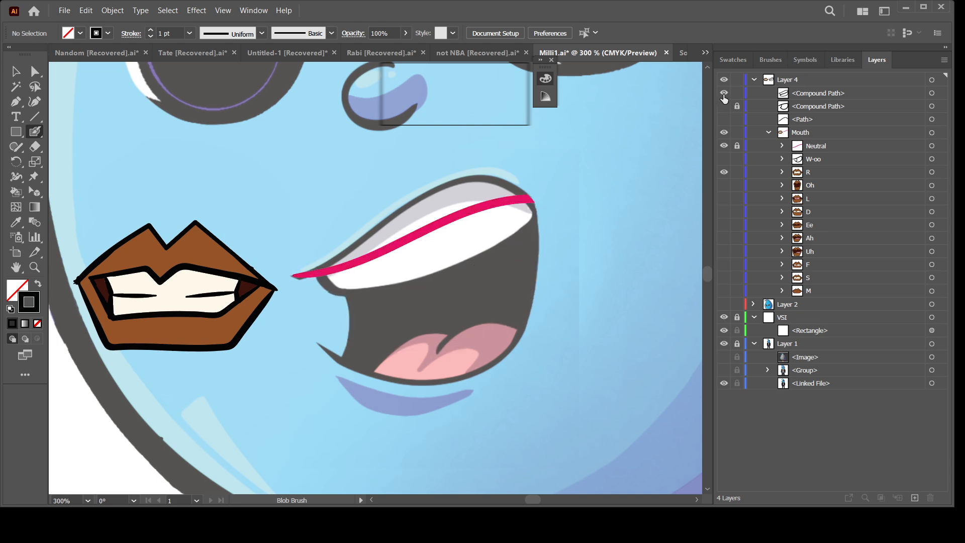
pyautogui.click(724, 93)
pyautogui.click(723, 94)
pyautogui.hotkey('ctrl', '-')
pyautogui.hotkey('ctrl', '-')
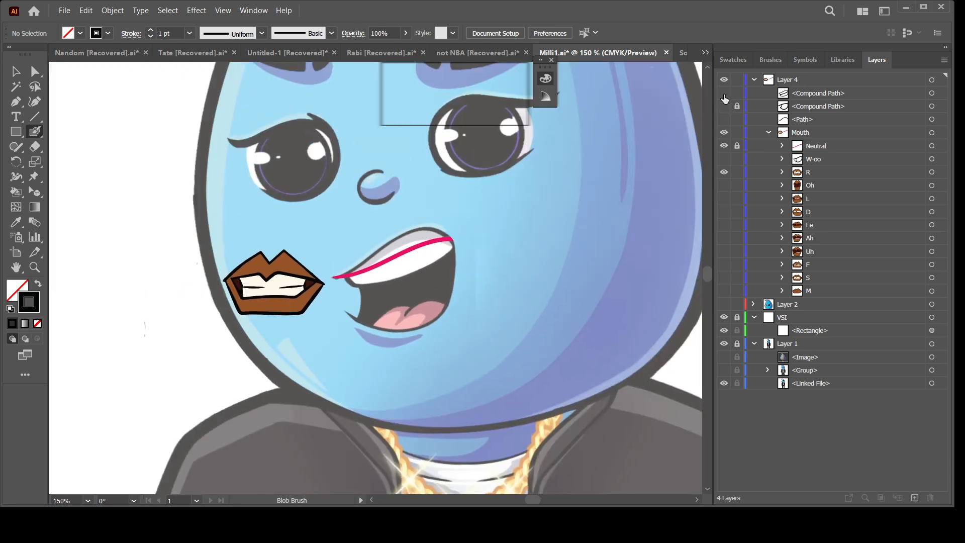
pyautogui.hotkey('ctrl', '+')
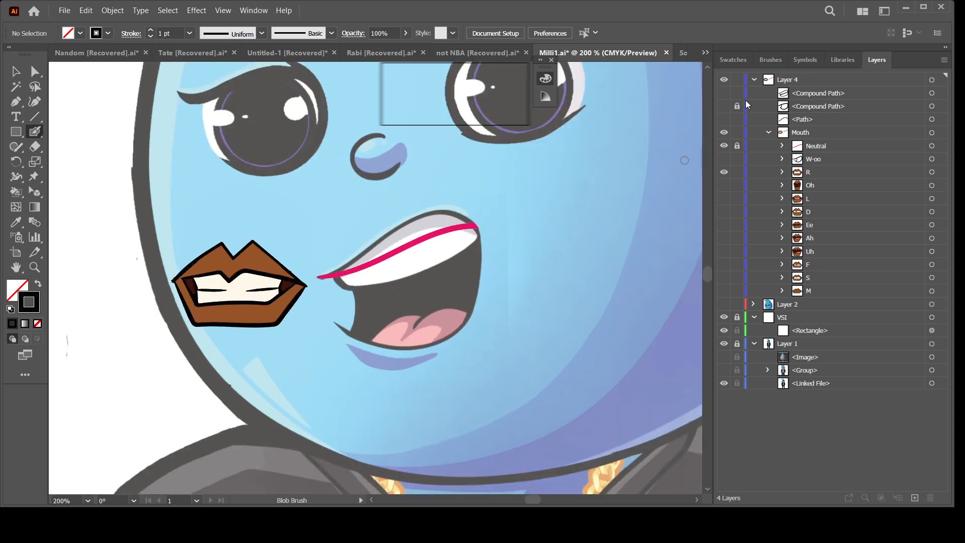
pyautogui.click(724, 94)
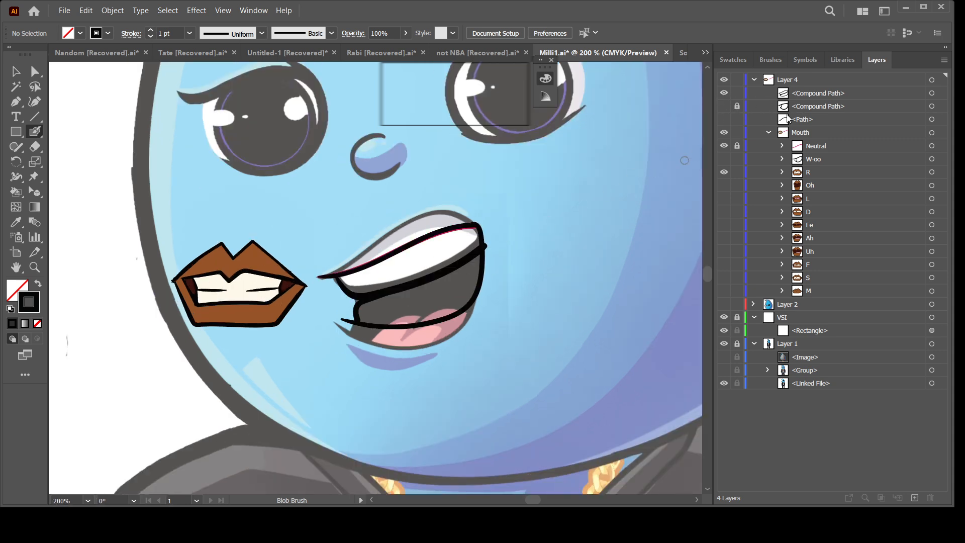
# Replace the brown lips in the R group with the new mouth outline, and select that outline
pyautogui.click(781, 172)
pyautogui.moveTo(819, 94); pyautogui.dragTo(841, 180)
pyautogui.click(840, 187)
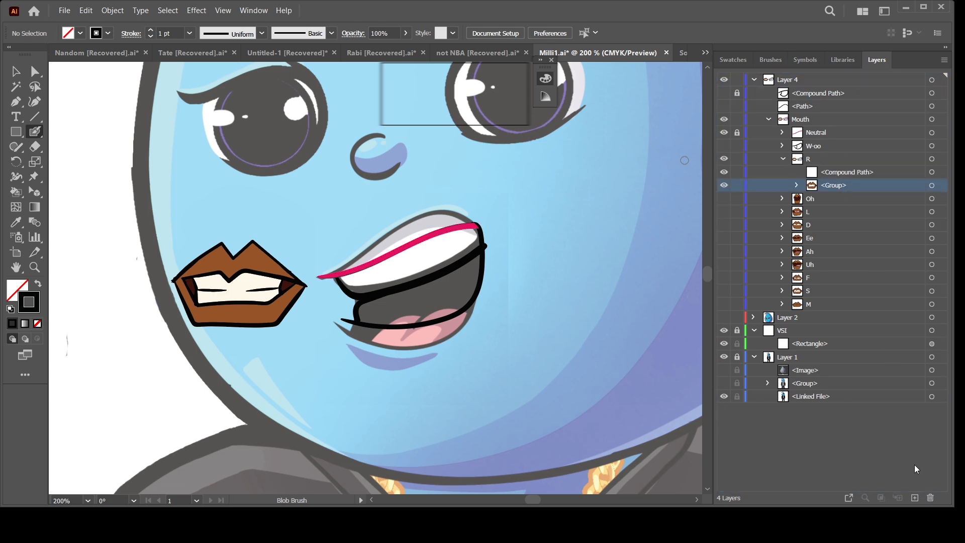
pyautogui.click(931, 497)
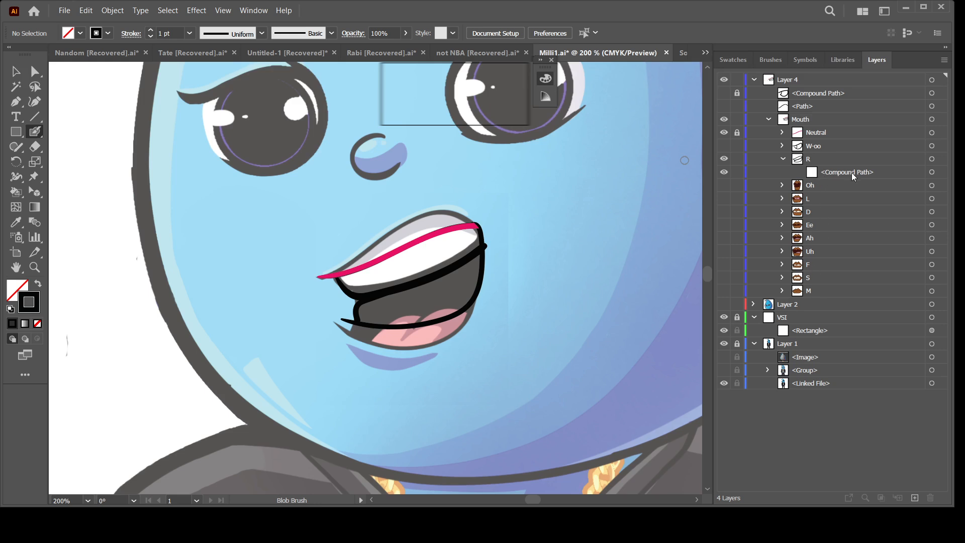
pyautogui.click(932, 172)
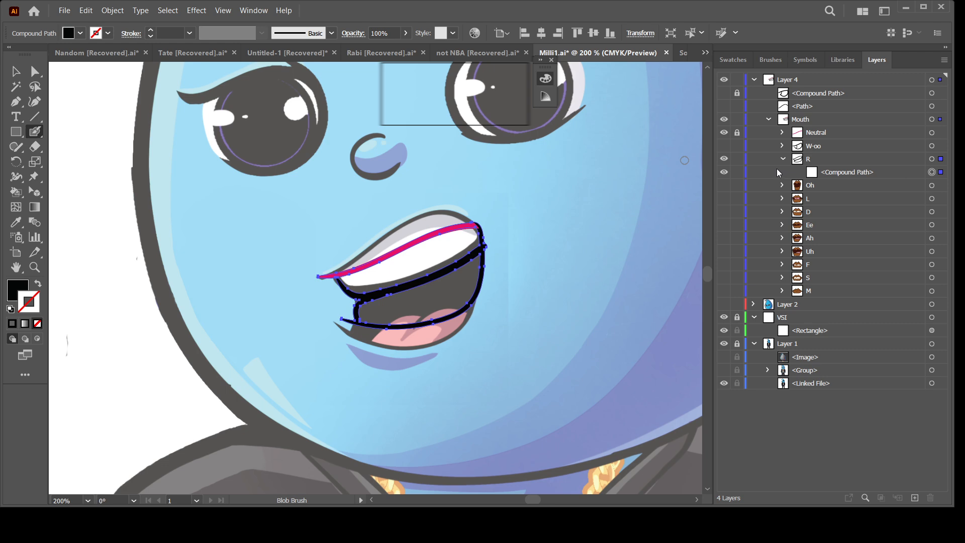
# Switch the visible mouth from R to Oh, checking the W-oo outline against it and leaving W-oo hidden
pyautogui.click(724, 133)
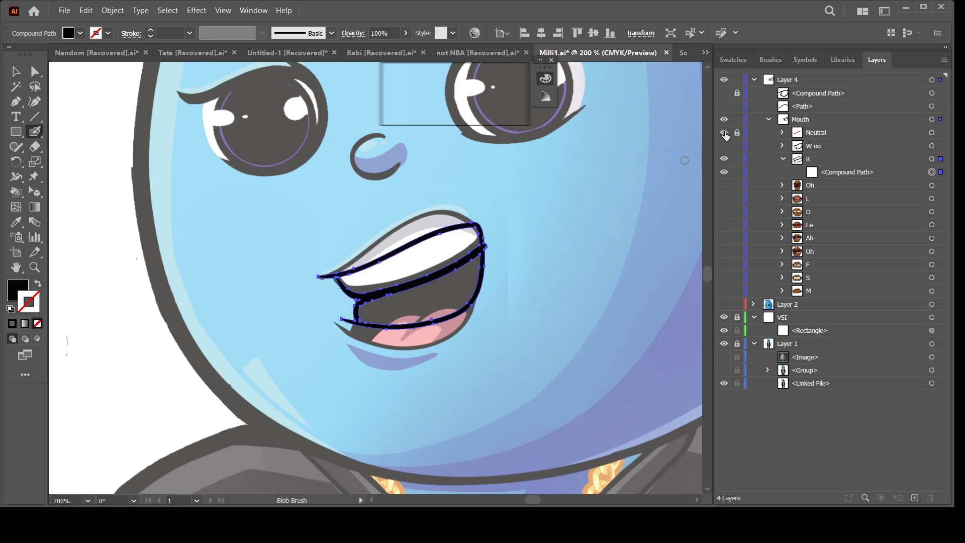
pyautogui.click(723, 133)
pyautogui.click(784, 159)
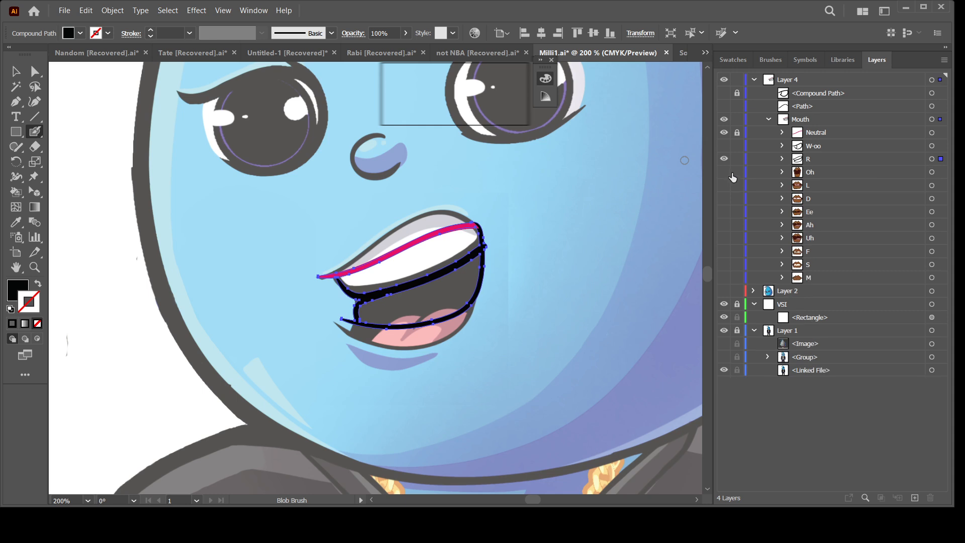
pyautogui.click(724, 172)
pyautogui.click(724, 159)
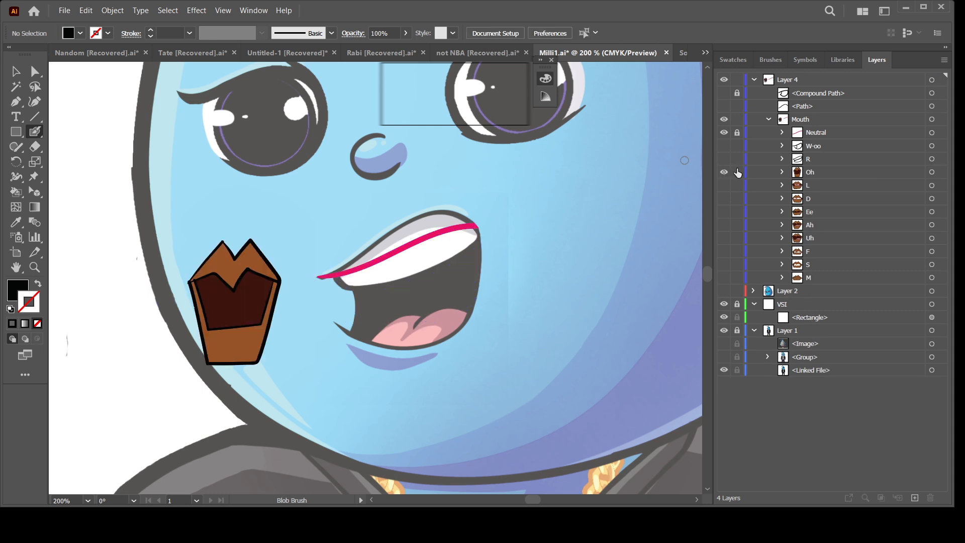
pyautogui.click(723, 147)
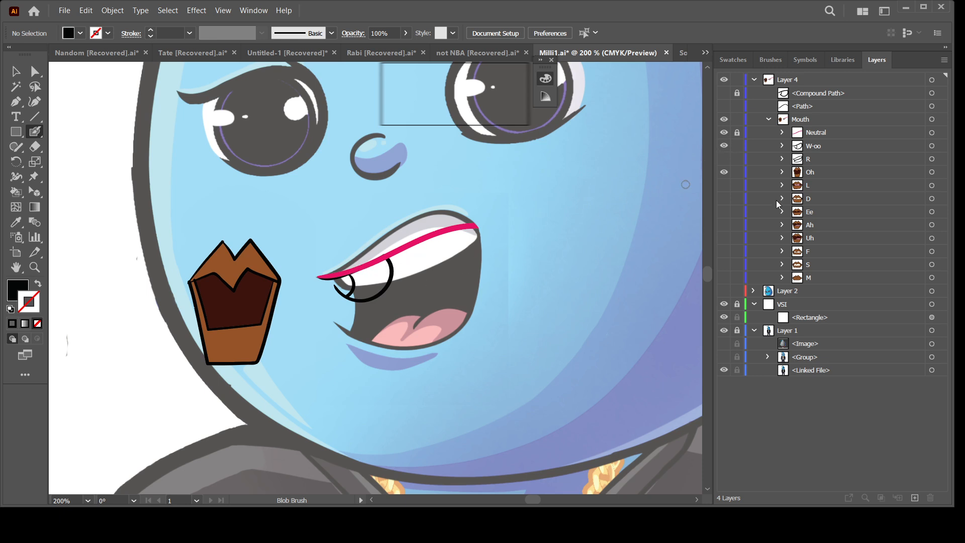
pyautogui.click(724, 146)
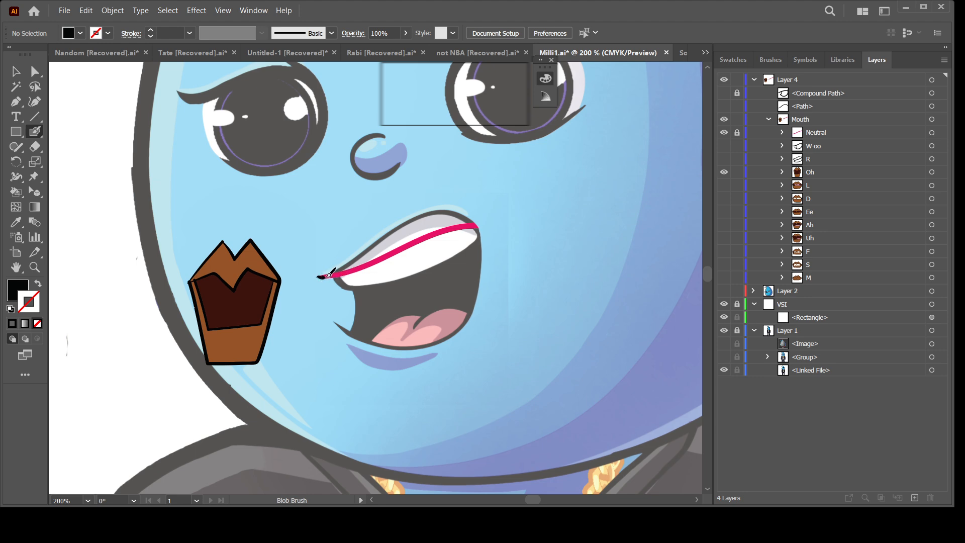
# Paint the tall open Oh outline from the reference's upper lip to below its lower lip, with an inner curve near the left corner
pyautogui.moveTo(328, 275)
pyautogui.mouseDown()
pyautogui.moveTo(449, 226)
pyautogui.moveTo(467, 224)
pyautogui.moveTo(481, 261)
pyautogui.mouseUp()
pyautogui.hotkey('ctrl', 'z')
pyautogui.moveTo(327, 274)
pyautogui.mouseDown()
pyautogui.moveTo(428, 213)
pyautogui.moveTo(469, 215)
pyautogui.moveTo(483, 239)
pyautogui.moveTo(474, 325)
pyautogui.moveTo(438, 357)
pyautogui.moveTo(404, 365)
pyautogui.moveTo(370, 352)
pyautogui.moveTo(359, 328)
pyautogui.mouseUp()
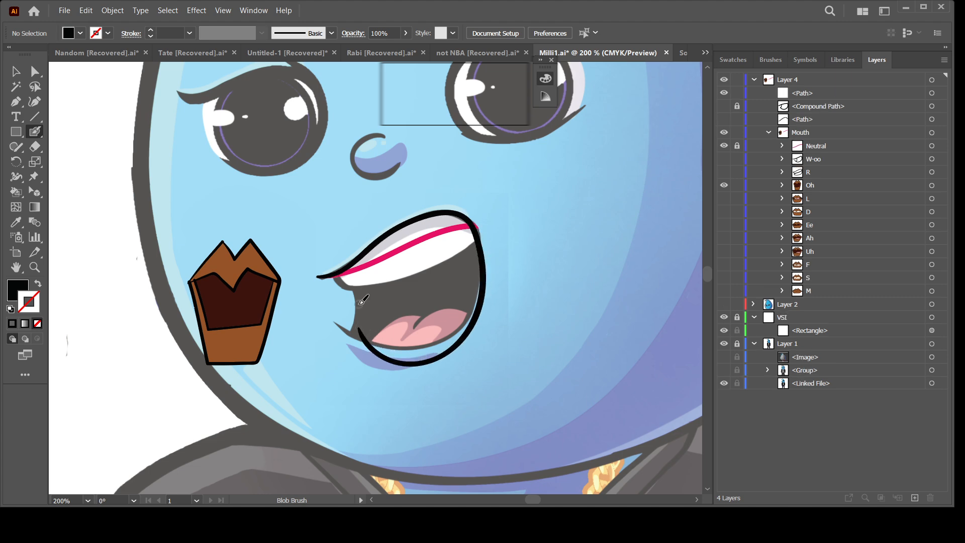
pyautogui.hotkey('shift', 'x')
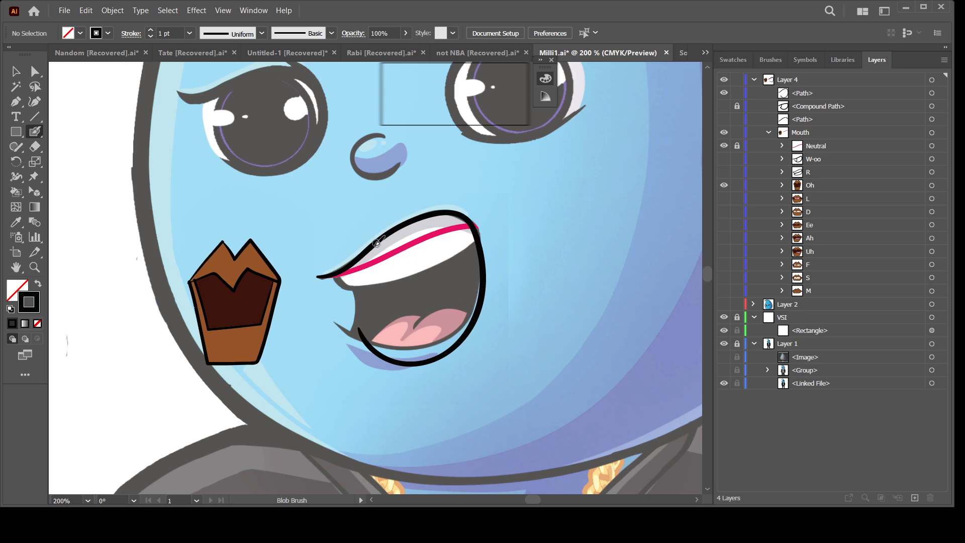
pyautogui.moveTo(373, 248)
pyautogui.mouseDown()
pyautogui.moveTo(386, 261)
pyautogui.moveTo(391, 302)
pyautogui.moveTo(363, 346)
pyautogui.mouseUp()
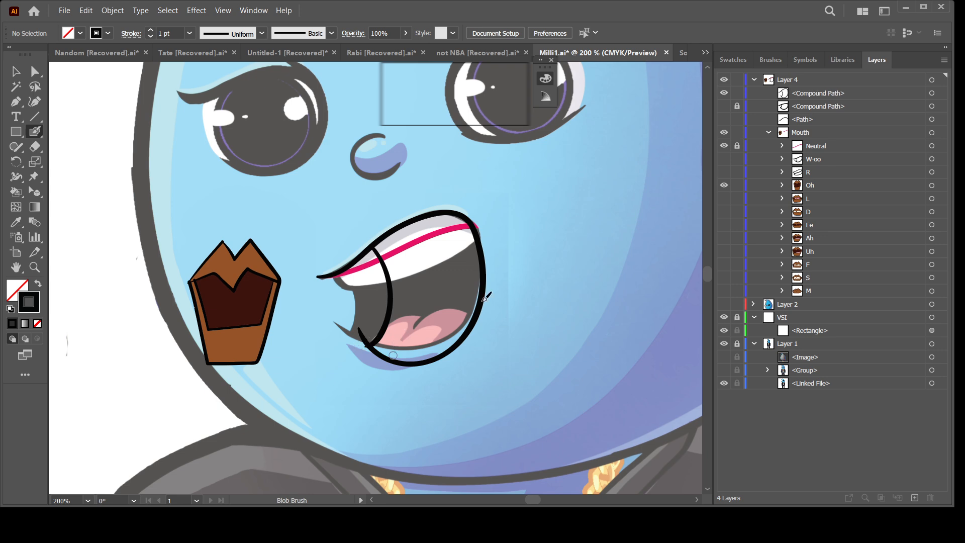
# Move the new open-mouth outline into the Oh group and delete the brown lips group there
pyautogui.click(932, 93)
pyautogui.click(782, 185)
pyautogui.click(812, 94)
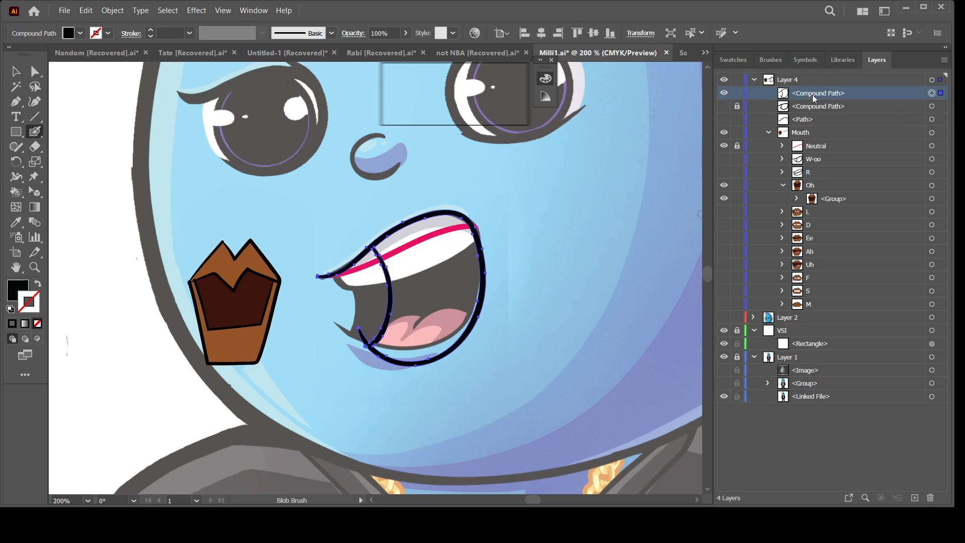
pyautogui.moveTo(815, 95); pyautogui.dragTo(843, 194)
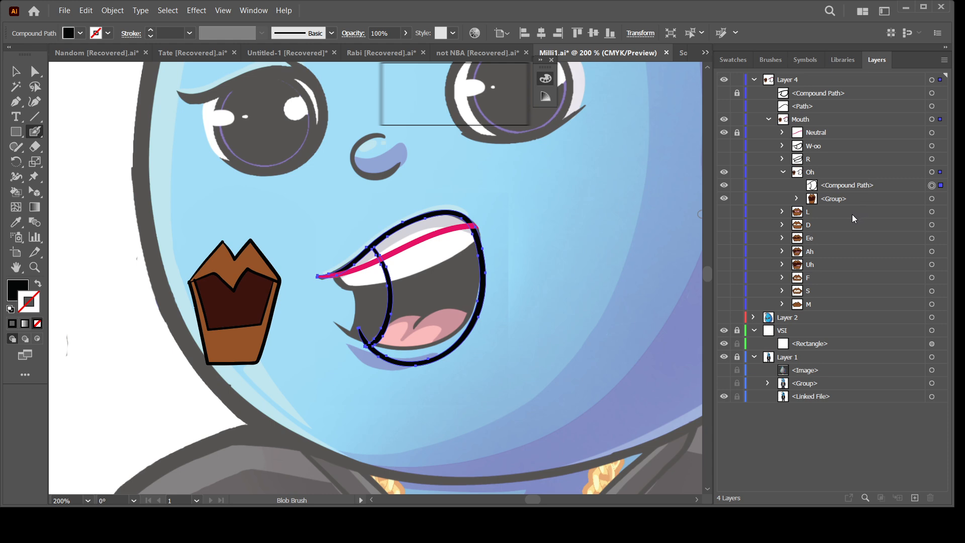
pyautogui.click(829, 199)
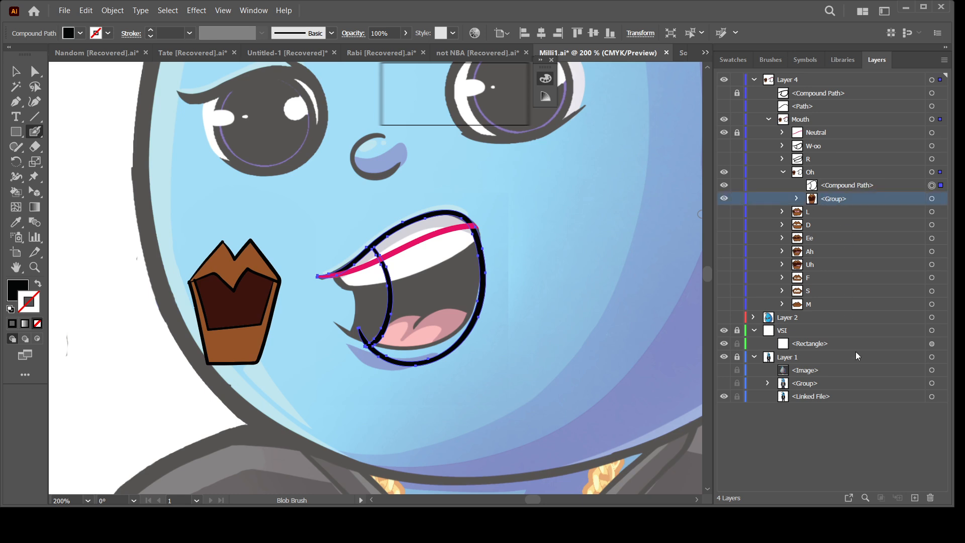
pyautogui.click(931, 497)
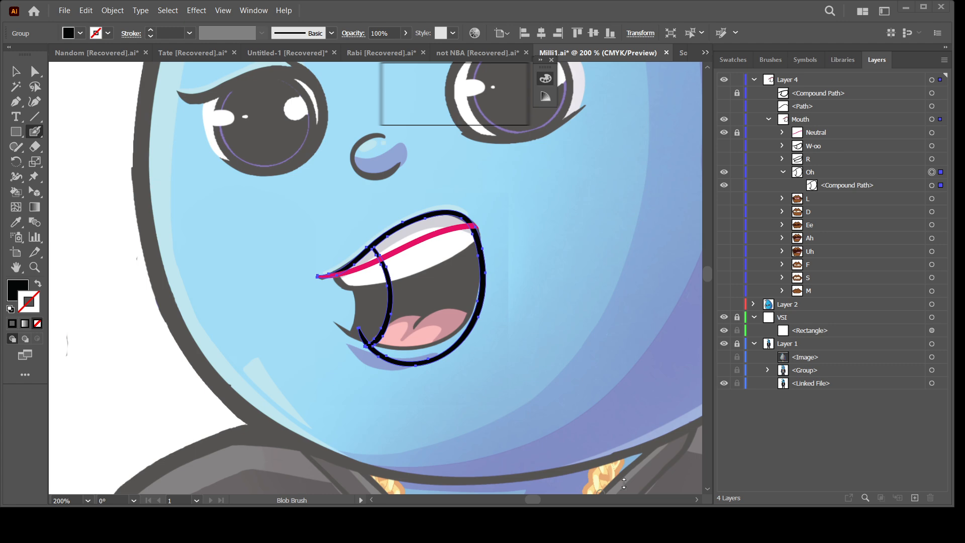
# Collapse the Oh group, hide it, and show the L mouth as the active group
pyautogui.click(782, 172)
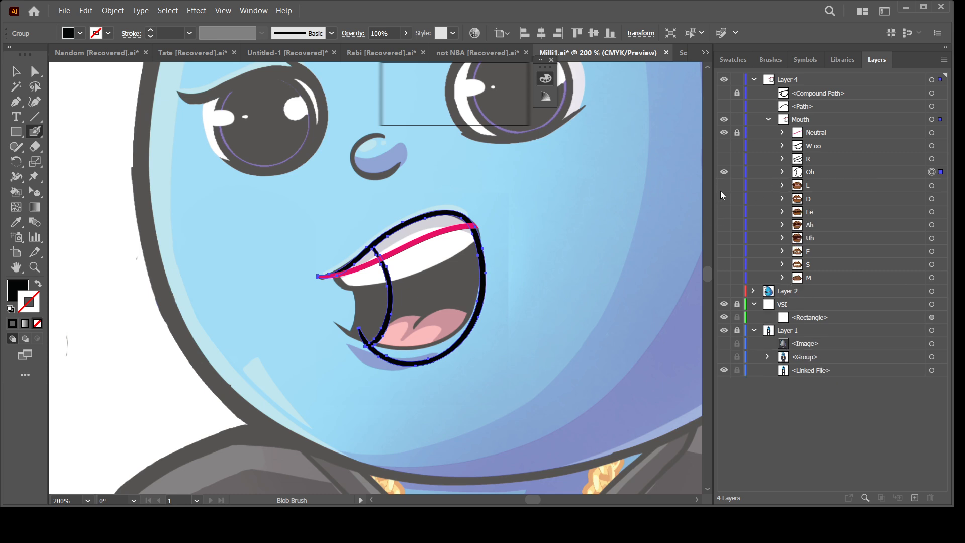
pyautogui.click(724, 185)
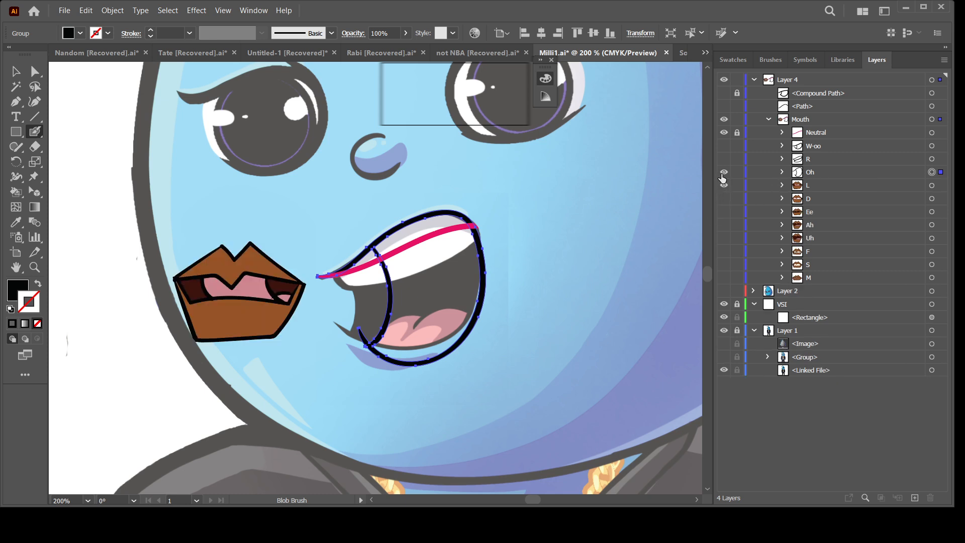
pyautogui.click(724, 172)
pyautogui.click(808, 188)
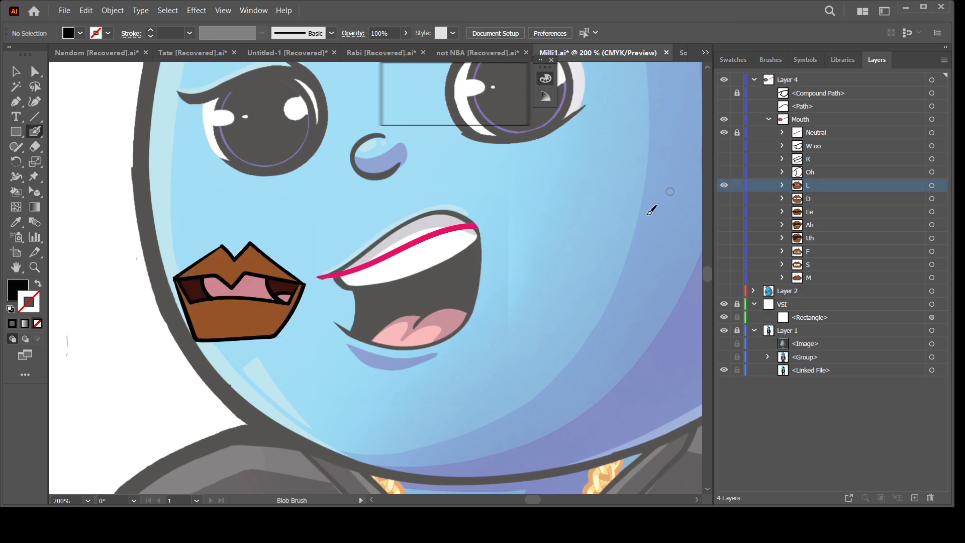
# Paint the L mouth's outer outline along the neutral line and lower lip, plus the lower edge of its upper teeth
pyautogui.hotkey('ctrl', '=')
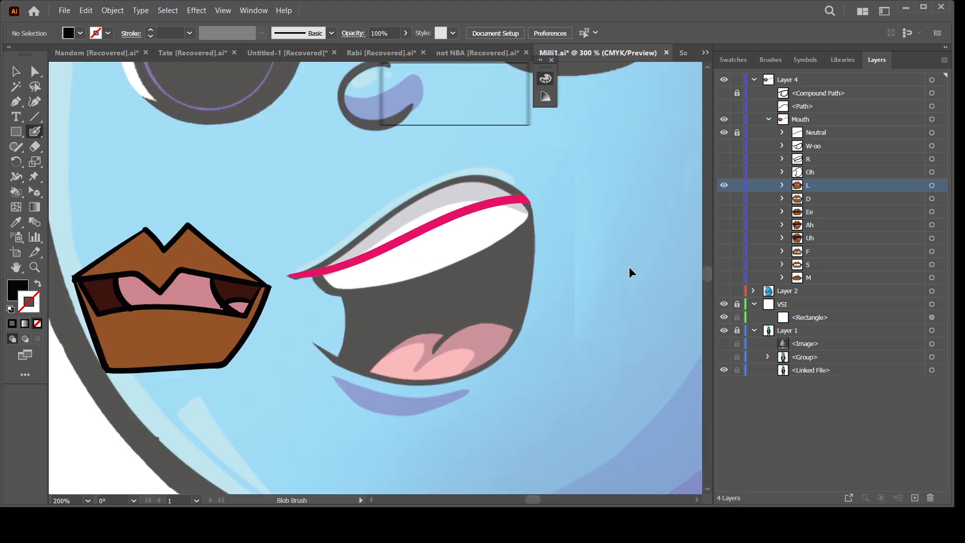
pyautogui.moveTo(263, 275)
pyautogui.mouseDown()
pyautogui.moveTo(348, 254)
pyautogui.moveTo(516, 178)
pyautogui.moveTo(583, 179)
pyautogui.moveTo(593, 222)
pyautogui.moveTo(588, 305)
pyautogui.moveTo(572, 349)
pyautogui.moveTo(545, 381)
pyautogui.moveTo(453, 408)
pyautogui.moveTo(402, 403)
pyautogui.moveTo(348, 380)
pyautogui.moveTo(307, 339)
pyautogui.moveTo(315, 358)
pyautogui.mouseUp()
pyautogui.hotkey('shift', 'x')
pyautogui.moveTo(508, 331); pyautogui.dragTo(523, 326)
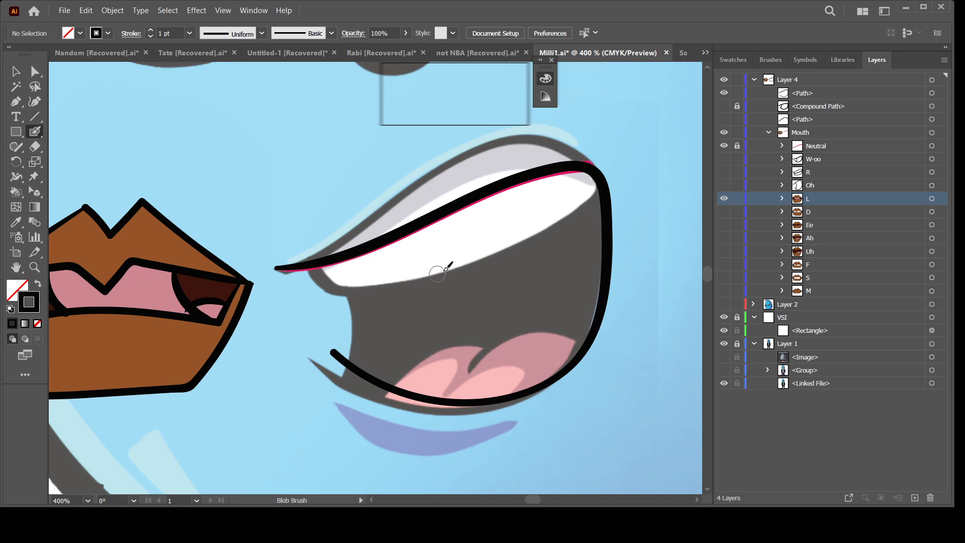
pyautogui.moveTo(463, 361); pyautogui.dragTo(504, 357)
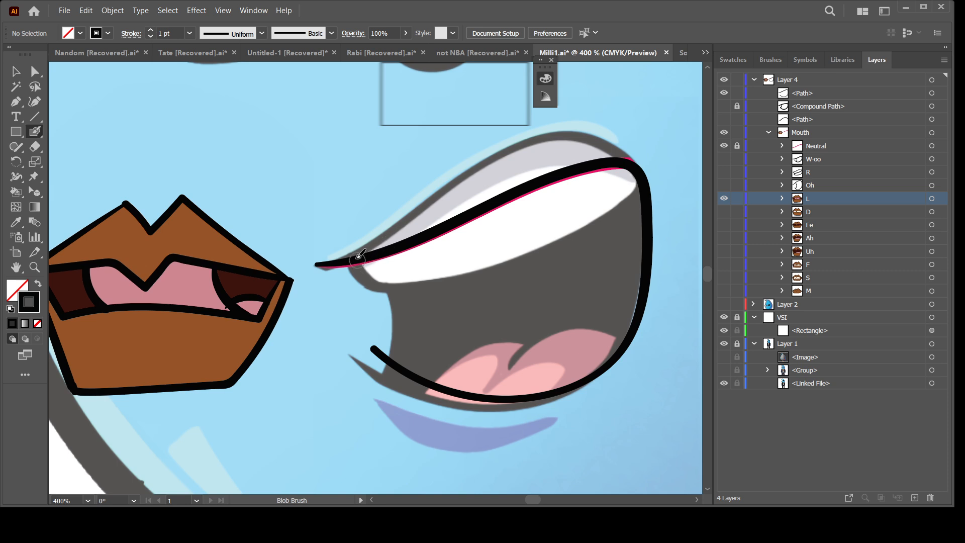
pyautogui.moveTo(355, 256)
pyautogui.mouseDown()
pyautogui.moveTo(370, 287)
pyautogui.moveTo(426, 294)
pyautogui.moveTo(583, 253)
pyautogui.moveTo(649, 201)
pyautogui.mouseUp()
# Paint two curves from the L teeth line, a long one to the lower lip and a short one to the right edge, bounding the tongue
pyautogui.moveTo(425, 301)
pyautogui.mouseDown()
pyautogui.moveTo(470, 363)
pyautogui.moveTo(587, 381)
pyautogui.mouseUp()
pyautogui.hotkey('ctrl', 'z')
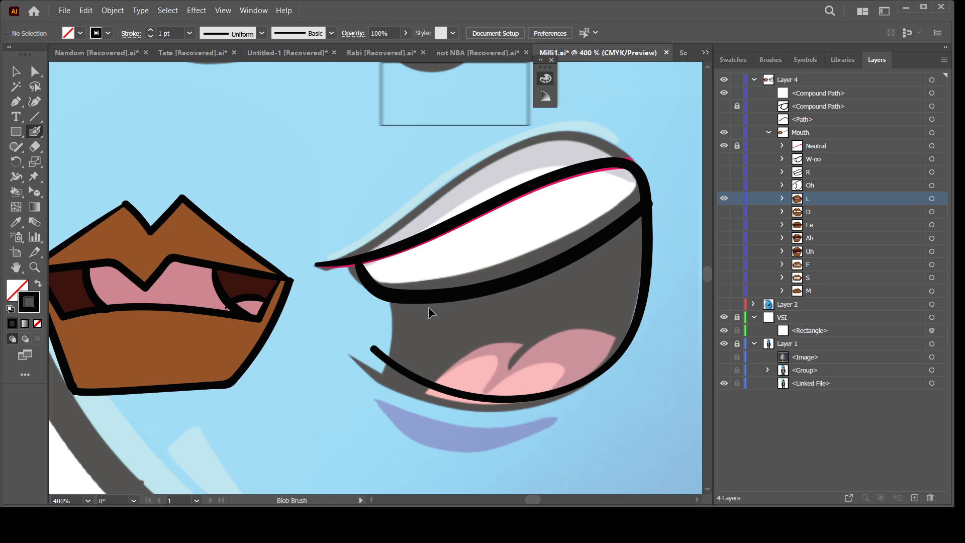
pyautogui.moveTo(427, 301)
pyautogui.mouseDown()
pyautogui.moveTo(464, 349)
pyautogui.moveTo(563, 388)
pyautogui.moveTo(584, 385)
pyautogui.mouseUp()
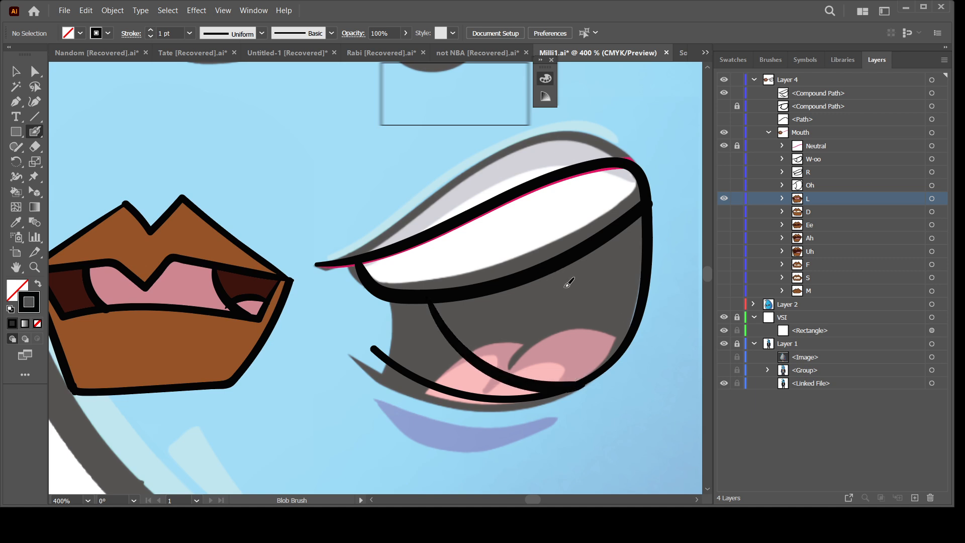
pyautogui.moveTo(548, 273); pyautogui.dragTo(639, 310)
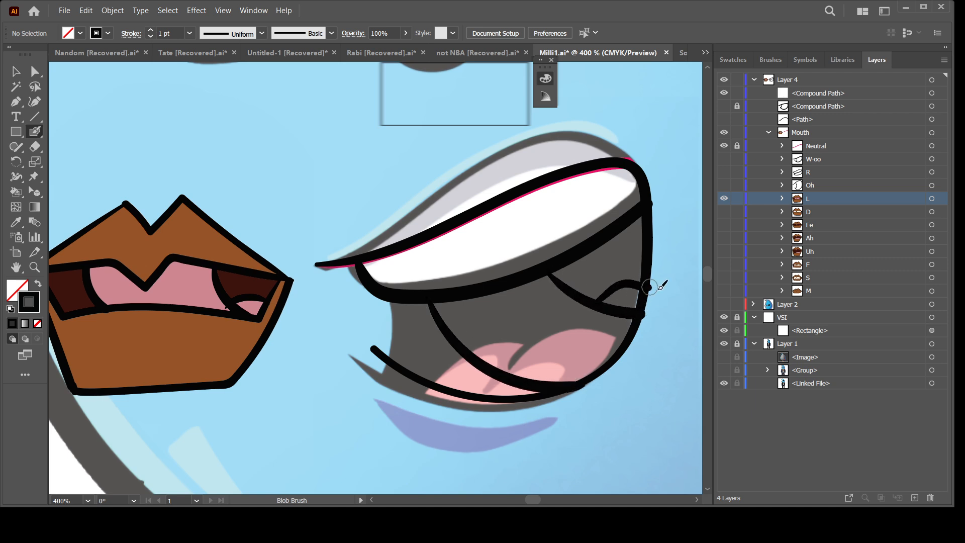
# Redraw the small rounded tongue detail at the right corner of the L mouth
pyautogui.hotkey('ctrl', '-')
pyautogui.moveTo(577, 279)
pyautogui.mouseDown()
pyautogui.moveTo(557, 279)
pyautogui.moveTo(533, 301)
pyautogui.mouseUp()
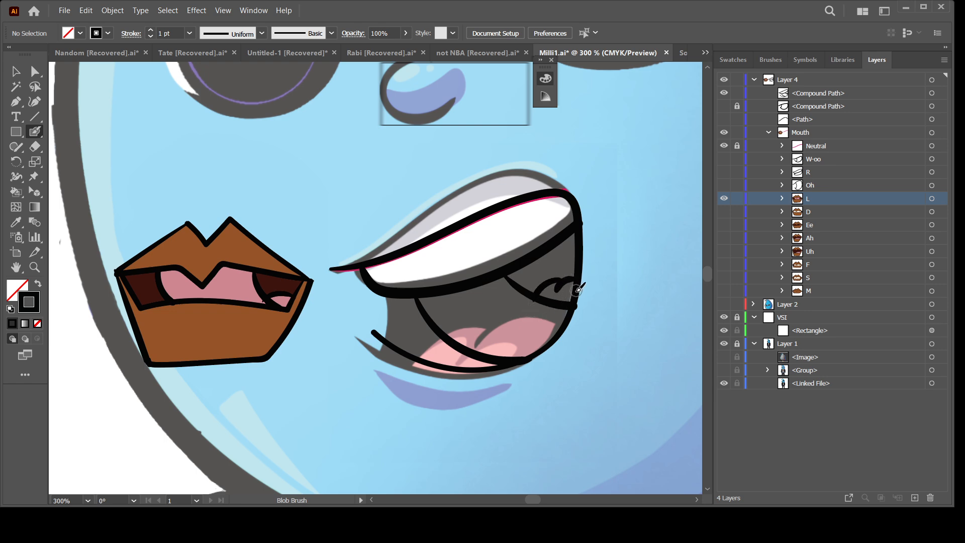
pyautogui.hotkey('ctrl', 'z')
pyautogui.hotkey('ctrl', 'z')
pyautogui.moveTo(574, 292); pyautogui.dragTo(545, 300)
# Paint a short inner curve at the left of the L mouth, from the teeth line down to the lower lip
pyautogui.hotkey('ctrl', '-')
pyautogui.hotkey('ctrl', '-')
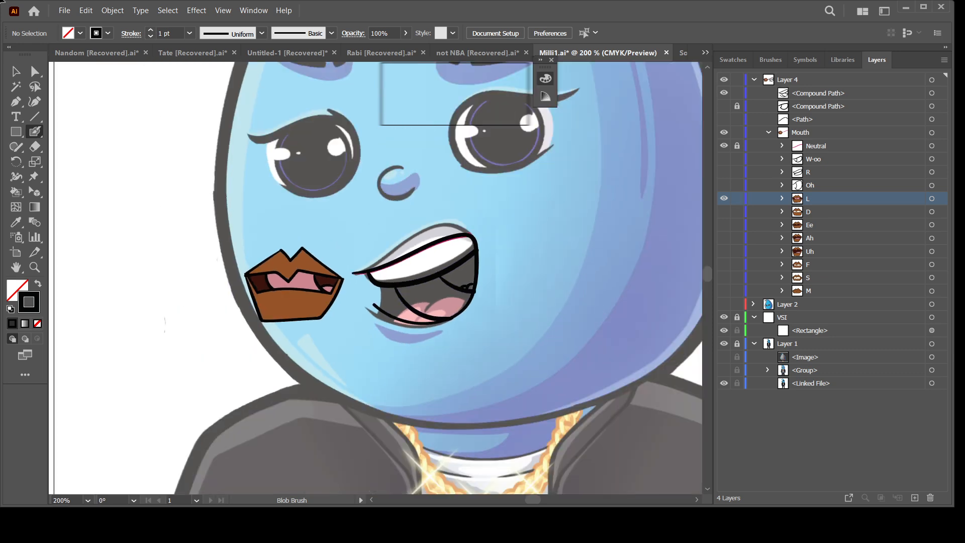
pyautogui.hotkey('ctrl', '+')
pyautogui.hotkey('ctrl', '+')
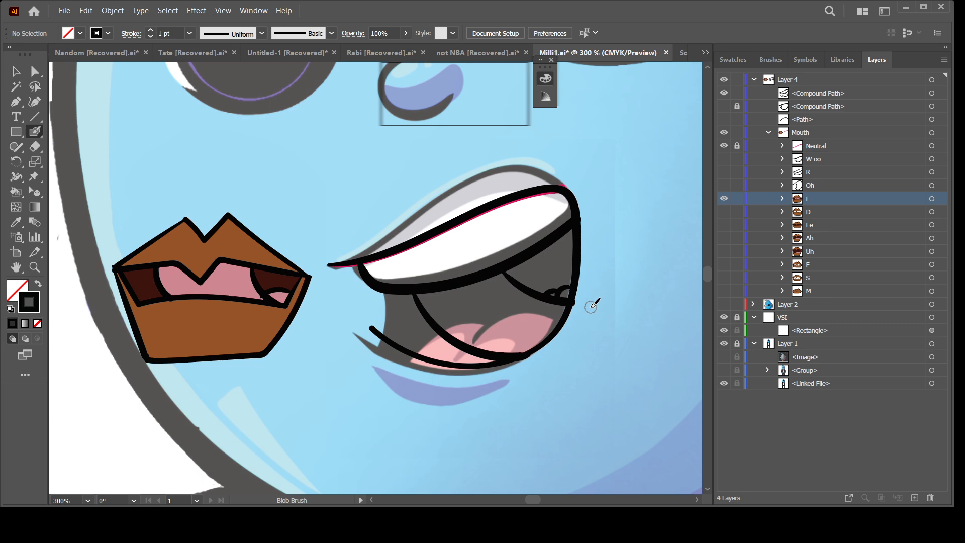
pyautogui.hotkey('ctrl', '-')
pyautogui.hotkey('ctrl', '-')
pyautogui.hotkey('ctrl', '+')
pyautogui.hotkey('ctrl', '+')
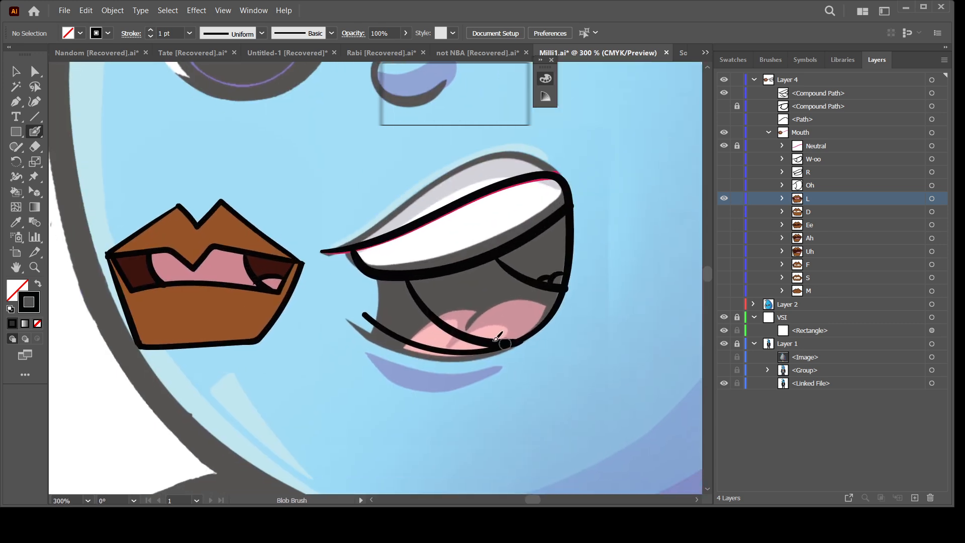
pyautogui.moveTo(393, 282); pyautogui.dragTo(398, 333)
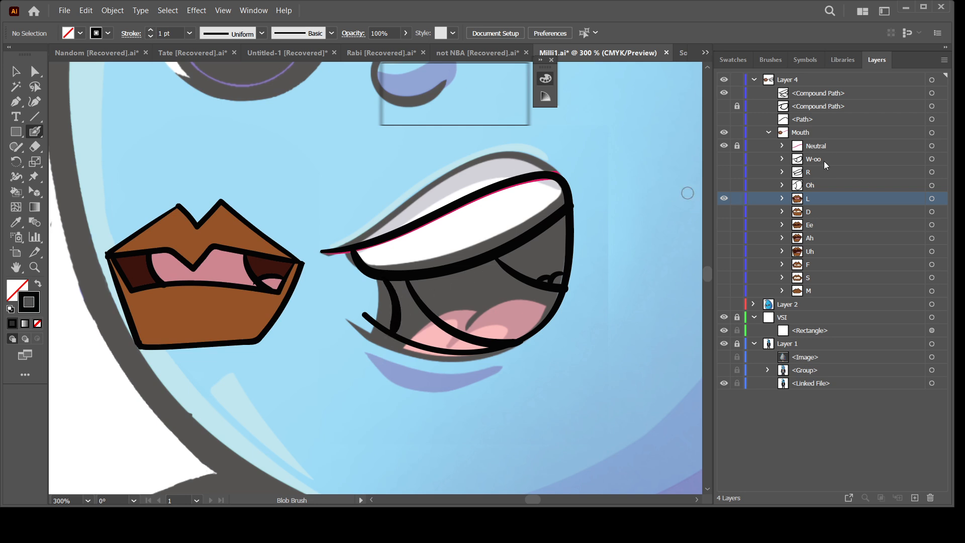
# Compare the new L outline with the Oh, R and W-oo mouths by toggling their visibility
pyautogui.click(723, 187)
pyautogui.click(724, 198)
pyautogui.click(723, 173)
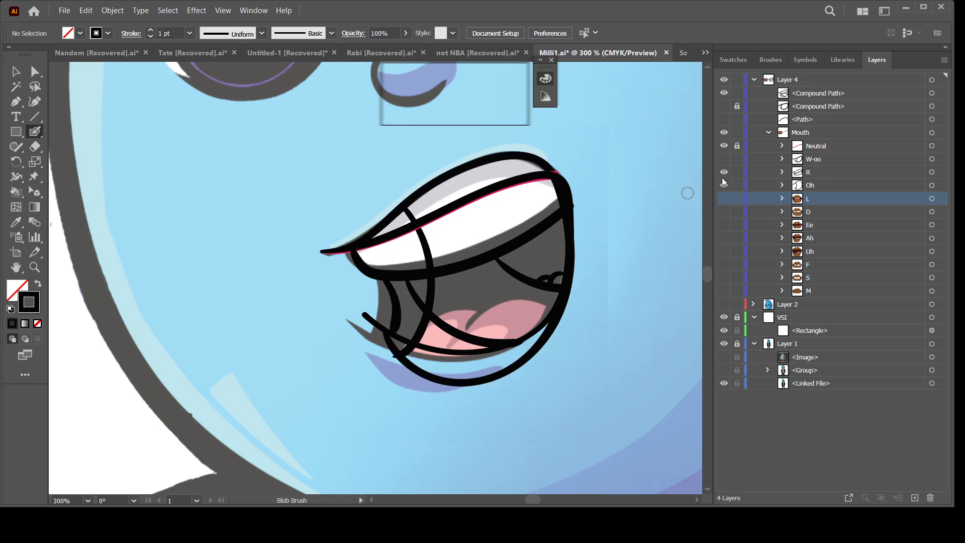
pyautogui.click(726, 187)
pyautogui.click(724, 172)
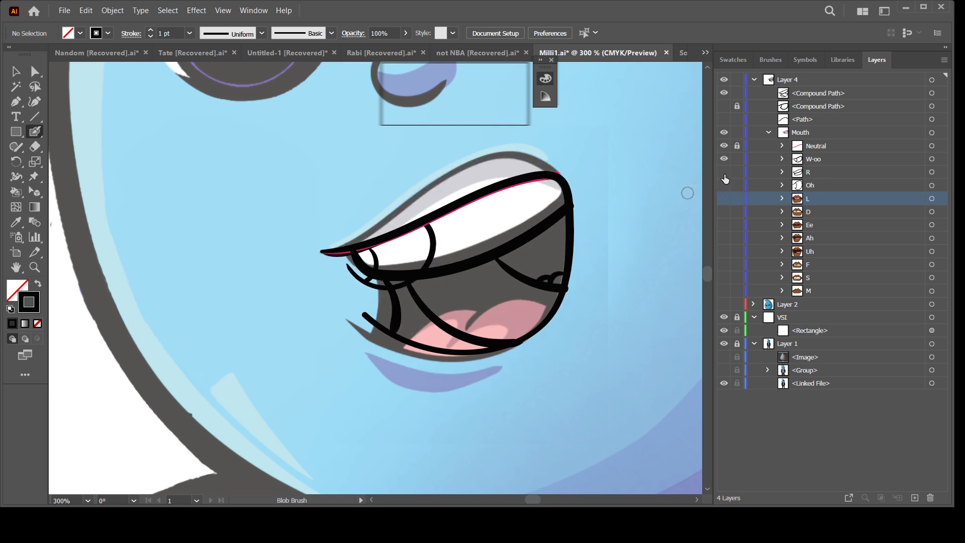
pyautogui.click(724, 160)
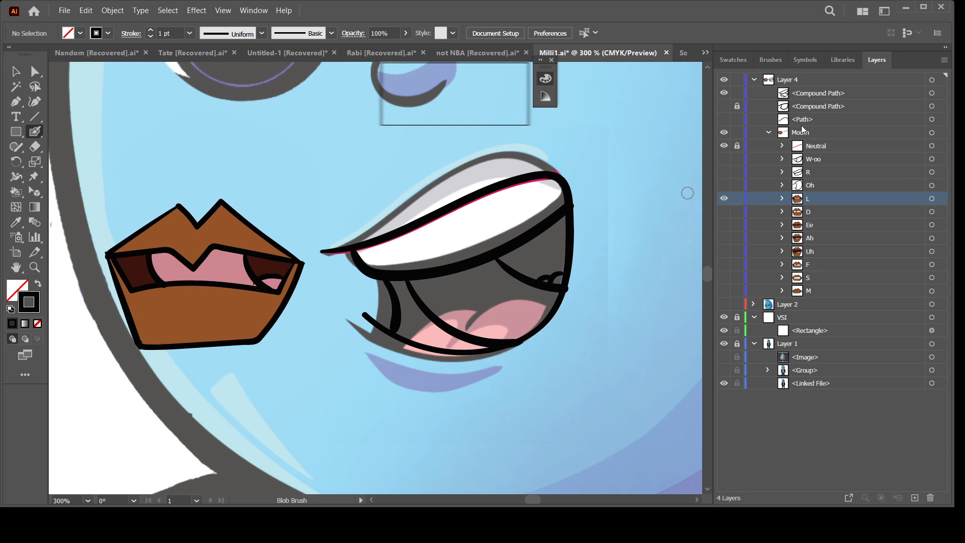
# Move the new outline into the L group, delete its brown lips group, and collapse L
pyautogui.click(782, 199)
pyautogui.moveTo(815, 95); pyautogui.dragTo(847, 201)
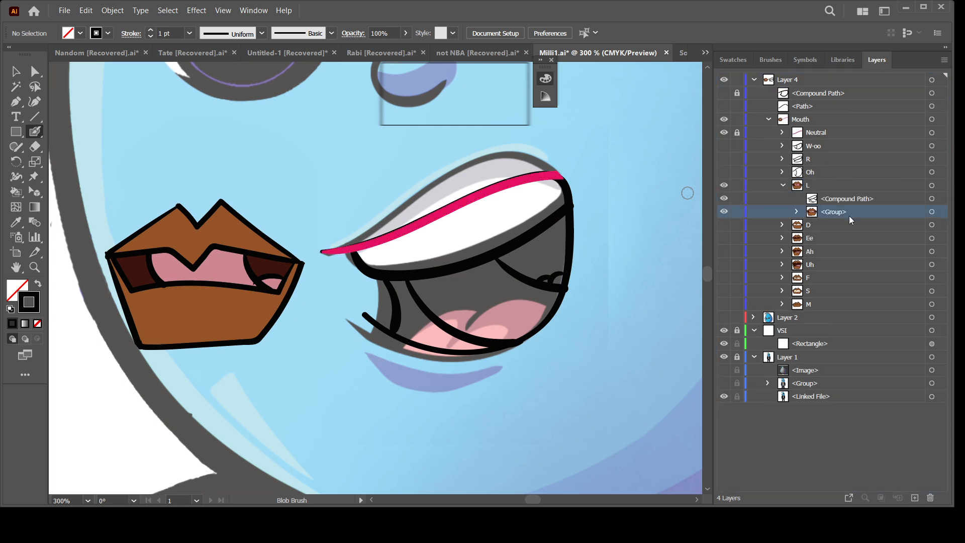
pyautogui.click(933, 499)
pyautogui.click(783, 185)
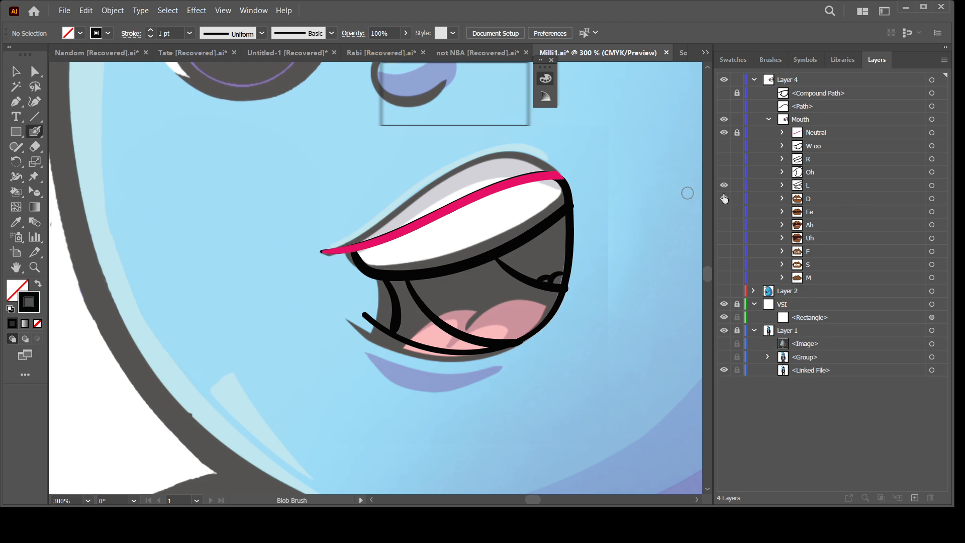
# Hide the L mouth and show the D mouth as the active group
pyautogui.click(724, 198)
pyautogui.click(724, 185)
pyautogui.click(812, 203)
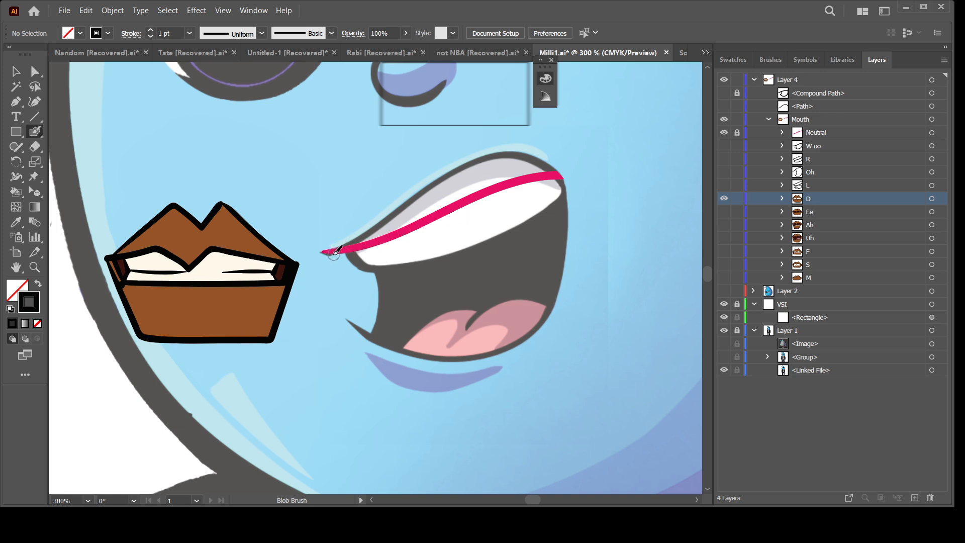
# Paint the D mouth's outer outline with a raised lower lip, and the lower edge of its upper teeth
pyautogui.moveTo(324, 251)
pyautogui.mouseDown()
pyautogui.moveTo(388, 237)
pyautogui.moveTo(508, 181)
pyautogui.moveTo(563, 176)
pyautogui.moveTo(555, 173)
pyautogui.moveTo(571, 231)
pyautogui.moveTo(556, 298)
pyautogui.moveTo(538, 321)
pyautogui.moveTo(456, 339)
pyautogui.moveTo(352, 312)
pyautogui.mouseUp()
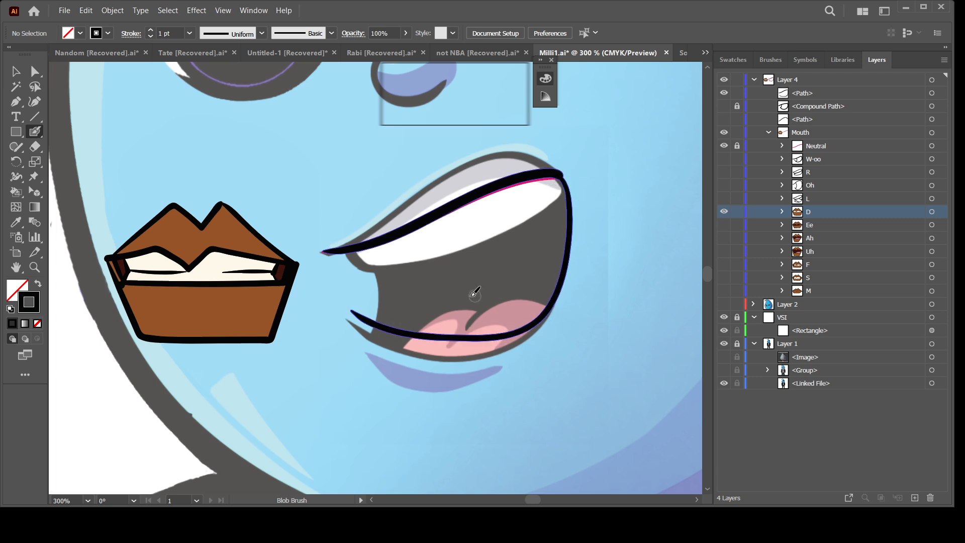
pyautogui.moveTo(359, 250)
pyautogui.mouseDown()
pyautogui.moveTo(377, 273)
pyautogui.moveTo(434, 269)
pyautogui.moveTo(500, 247)
pyautogui.moveTo(570, 197)
pyautogui.mouseUp()
pyautogui.hotkey('ctrl', 'z')
pyautogui.moveTo(355, 252)
pyautogui.mouseDown()
pyautogui.moveTo(367, 273)
pyautogui.moveTo(434, 264)
pyautogui.moveTo(524, 226)
pyautogui.moveTo(570, 191)
pyautogui.mouseUp()
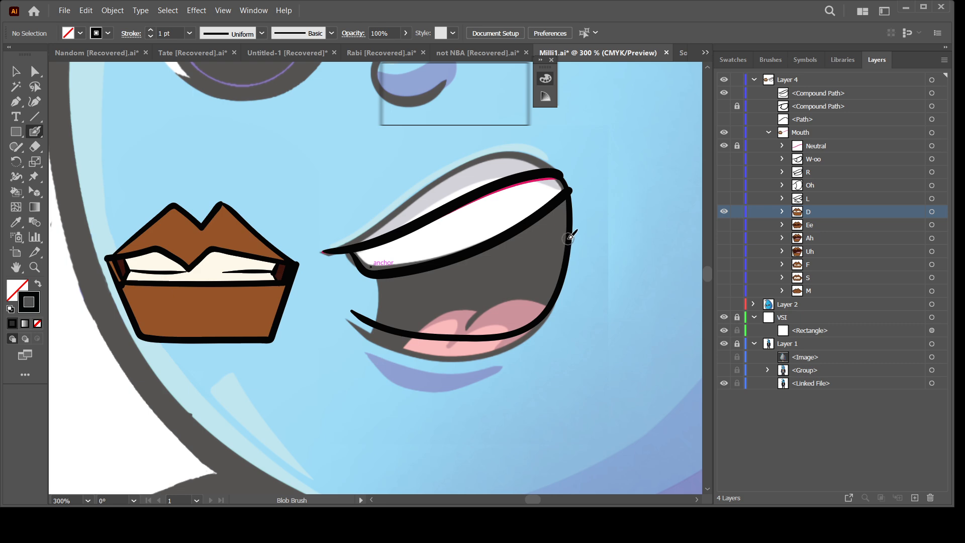
# Paint the upper edge of the D mouth's lower teeth, curving from the right edge down to the lower lip at the left
pyautogui.moveTo(568, 238)
pyautogui.mouseDown()
pyautogui.moveTo(514, 280)
pyautogui.moveTo(402, 309)
pyautogui.mouseUp()
pyautogui.hotkey('ctrl', 'z')
pyautogui.moveTo(553, 274)
pyautogui.mouseDown()
pyautogui.moveTo(382, 301)
pyautogui.moveTo(373, 330)
pyautogui.mouseUp()
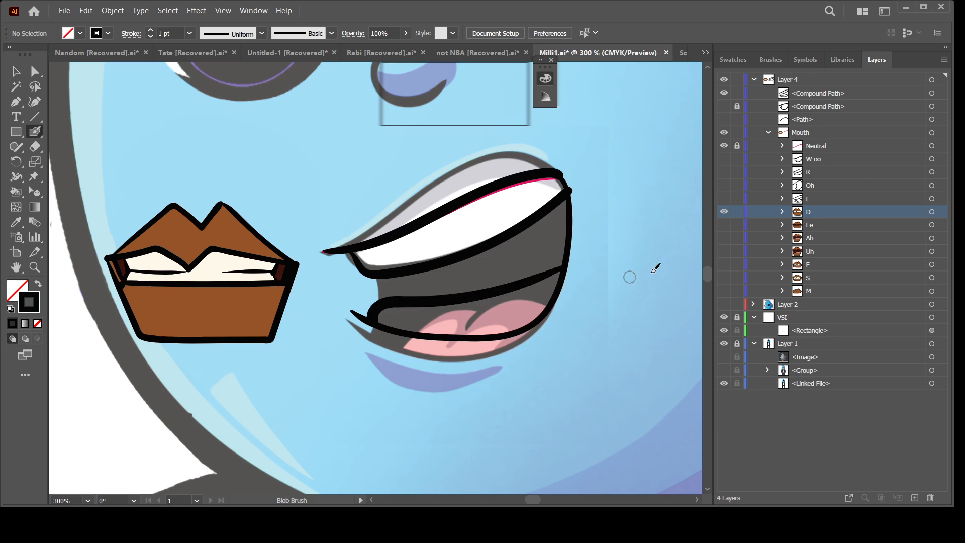
# Undo the D mouth's painted upper and lower teeth edges, leaving only its outer outline
pyautogui.hotkey('ctrl', '-')
pyautogui.hotkey('ctrl', '+')
pyautogui.hotkey('ctrl', '+')
pyautogui.hotkey('ctrl', '+')
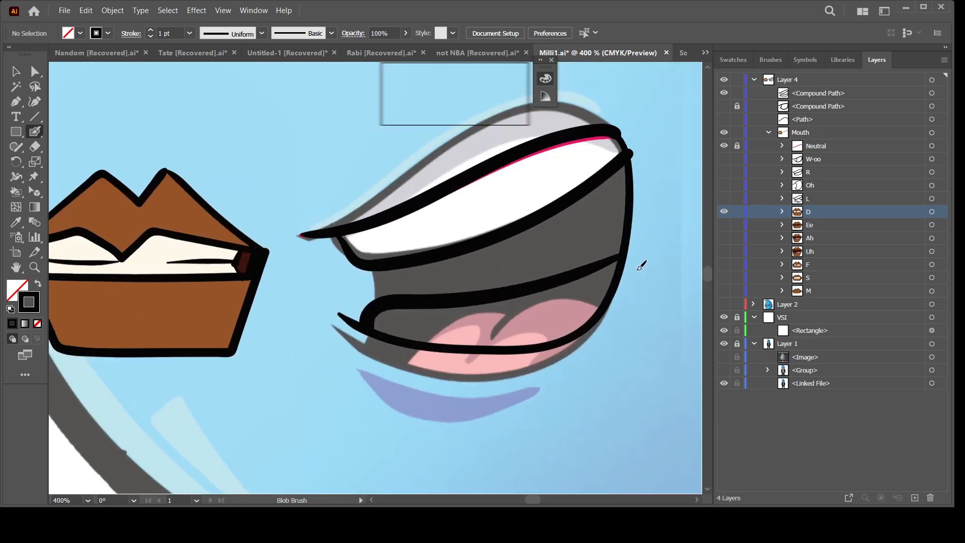
pyautogui.hotkey('ctrl', 'z')
pyautogui.hotkey('ctrl', 'z')
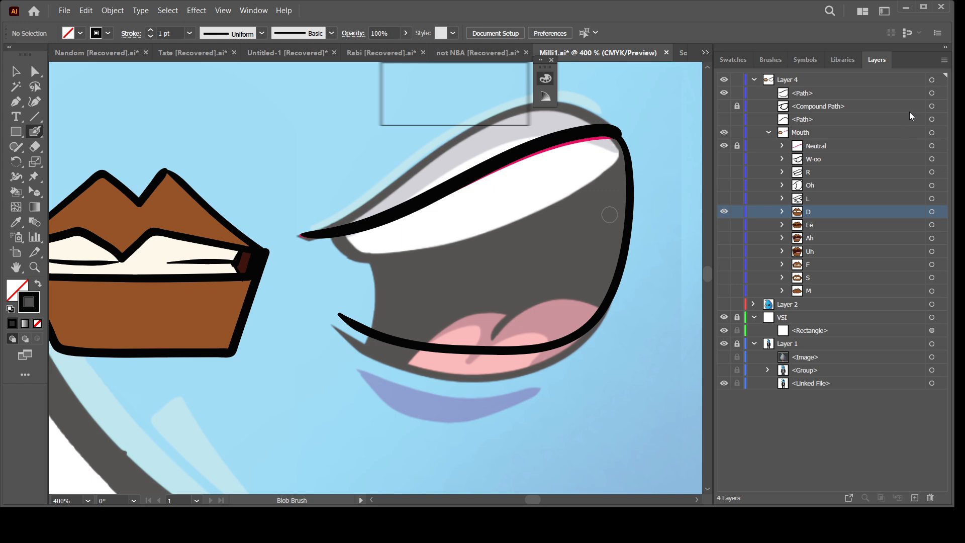
# Reshape the D mouth's outer outline with a rounder right corner and the lower lip raised above the reference tongue
pyautogui.click(931, 93)
pyautogui.hotkey('shift', 'e')
pyautogui.moveTo(341, 315)
pyautogui.mouseDown()
pyautogui.moveTo(359, 329)
pyautogui.moveTo(615, 296)
pyautogui.moveTo(627, 136)
pyautogui.moveTo(587, 123)
pyautogui.moveTo(573, 129)
pyautogui.moveTo(624, 140)
pyautogui.moveTo(632, 168)
pyautogui.moveTo(628, 212)
pyautogui.moveTo(596, 268)
pyautogui.moveTo(500, 303)
pyautogui.moveTo(347, 299)
pyautogui.mouseUp()
pyautogui.click(35, 131)
pyautogui.hotkey('ctrl', 'shift', 'a')
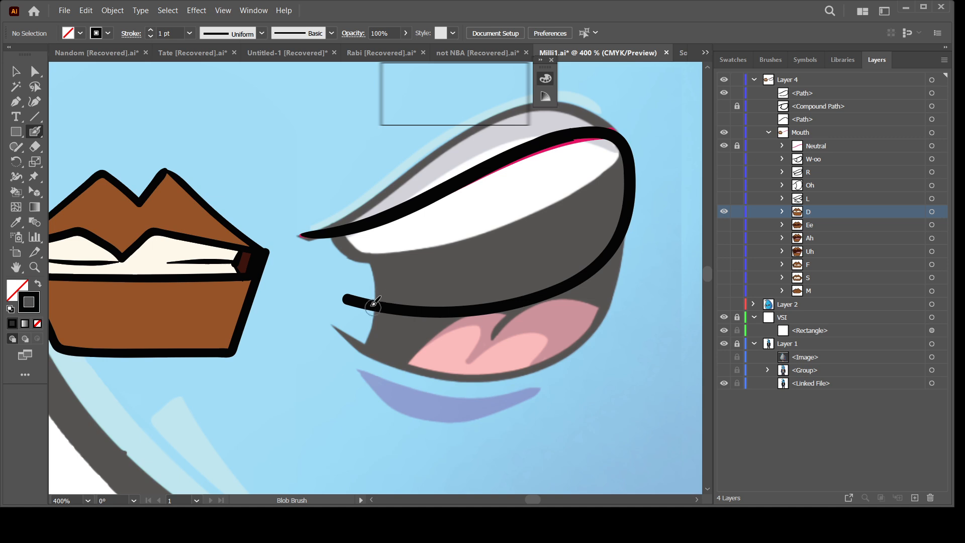
# Paint the lower edge of the D mouth's upper teeth and the upper edge of its lower teeth, closing the latter at the left
pyautogui.moveTo(349, 237)
pyautogui.mouseDown()
pyautogui.moveTo(364, 260)
pyautogui.moveTo(466, 243)
pyautogui.moveTo(542, 211)
pyautogui.moveTo(628, 154)
pyautogui.mouseUp()
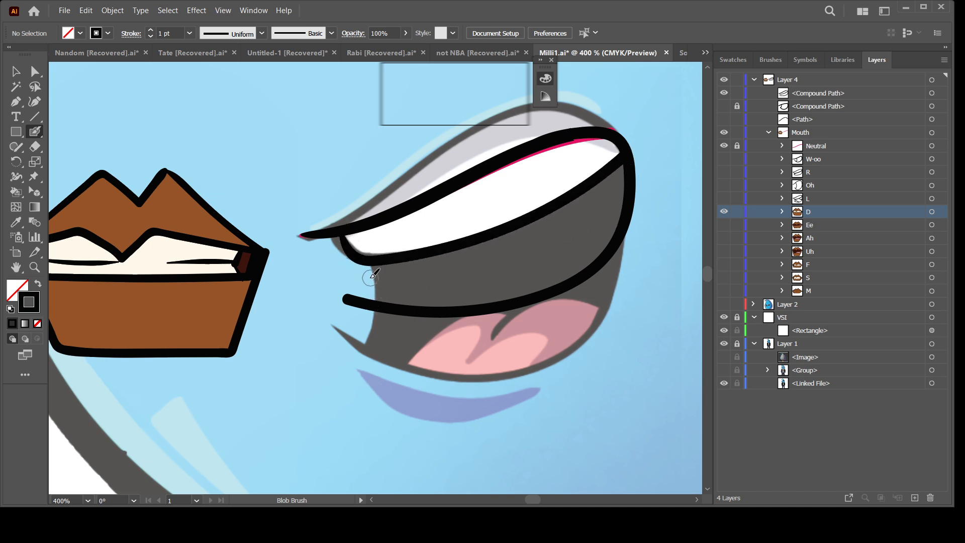
pyautogui.moveTo(371, 276)
pyautogui.mouseDown()
pyautogui.moveTo(538, 250)
pyautogui.moveTo(634, 206)
pyautogui.mouseUp()
pyautogui.hotkey('ctrl', 'z')
pyautogui.moveTo(381, 271)
pyautogui.mouseDown()
pyautogui.moveTo(601, 214)
pyautogui.moveTo(394, 273)
pyautogui.moveTo(483, 265)
pyautogui.moveTo(595, 224)
pyautogui.moveTo(629, 200)
pyautogui.mouseUp()
pyautogui.hotkey('ctrl', 'z')
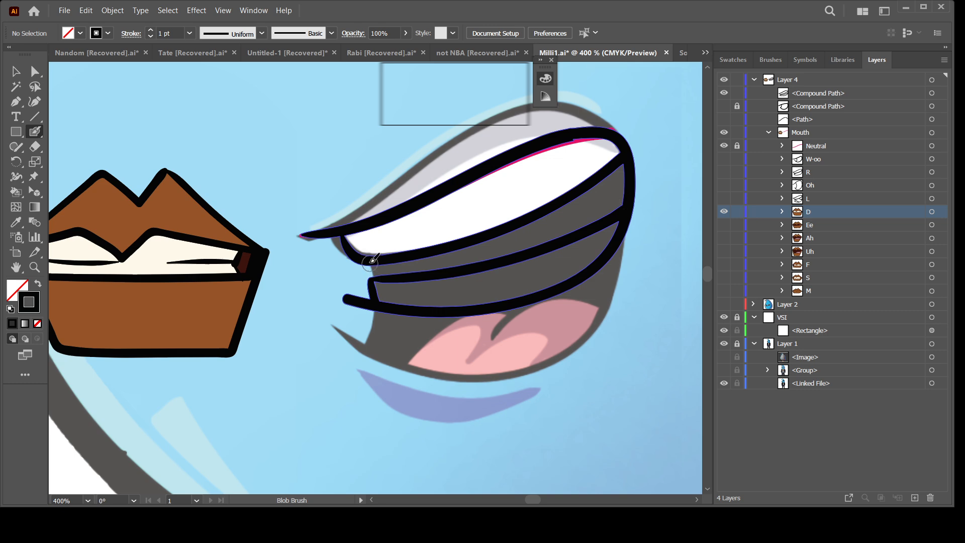
# Move the new outline into the D group, delete its brown lips group, and collapse D
pyautogui.hotkey('ctrl', '-')
pyautogui.hotkey('ctrl', '-')
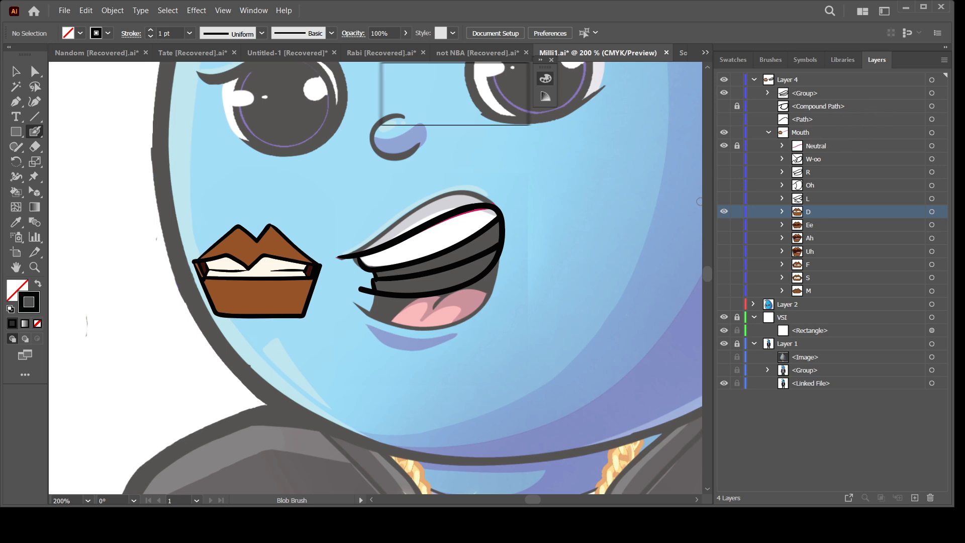
pyautogui.moveTo(806, 94)
pyautogui.mouseDown()
pyautogui.moveTo(834, 181)
pyautogui.moveTo(834, 222)
pyautogui.mouseUp()
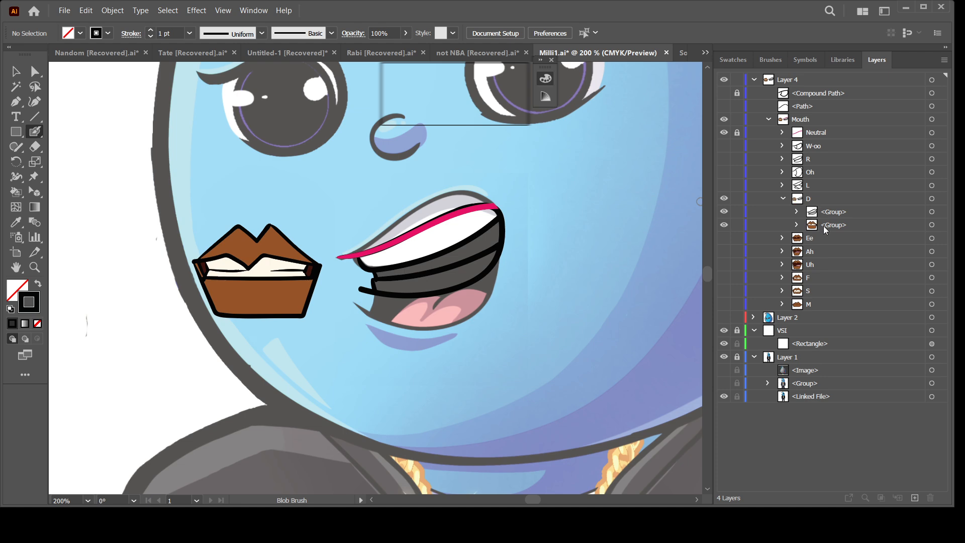
pyautogui.click(825, 230)
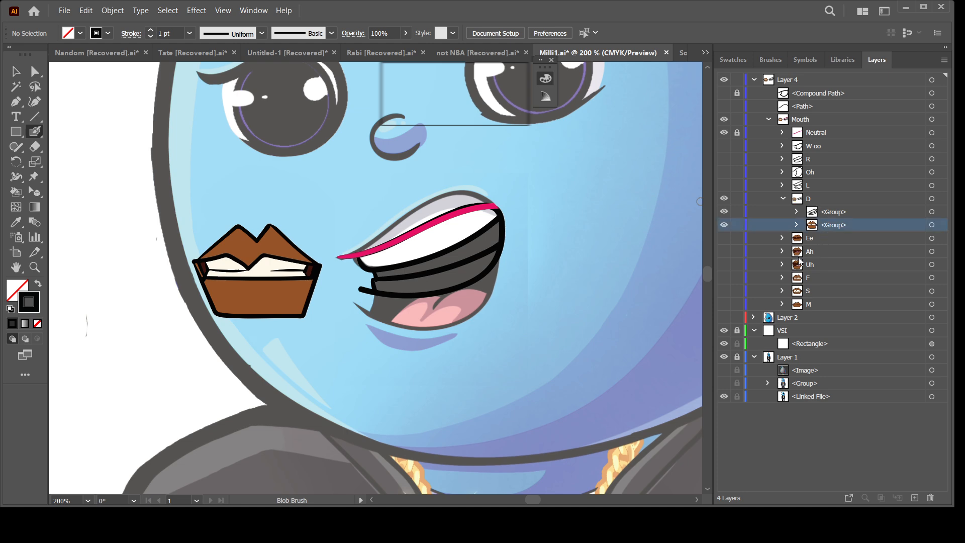
pyautogui.click(930, 498)
pyautogui.click(782, 199)
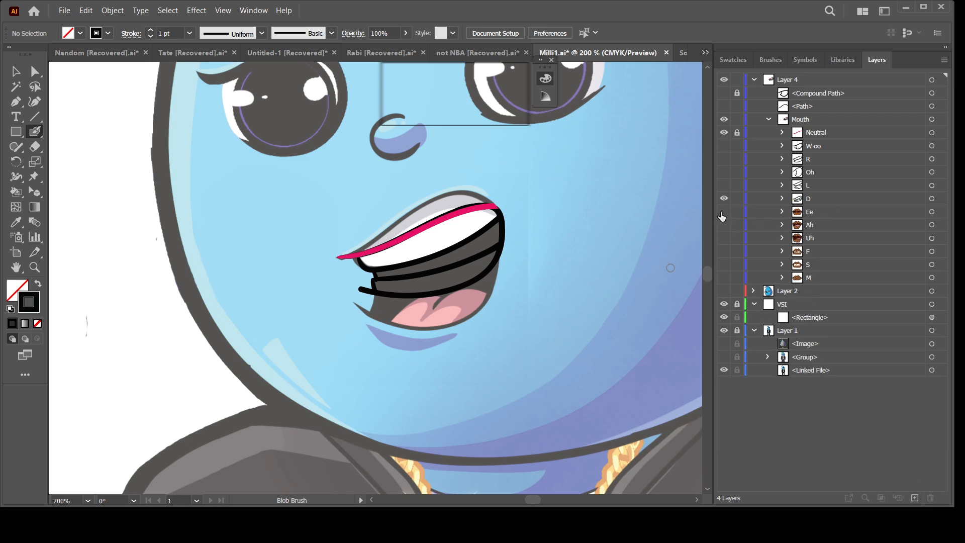
# Show the Ee mouth and hide the D mouth
pyautogui.click(724, 212)
pyautogui.click(724, 198)
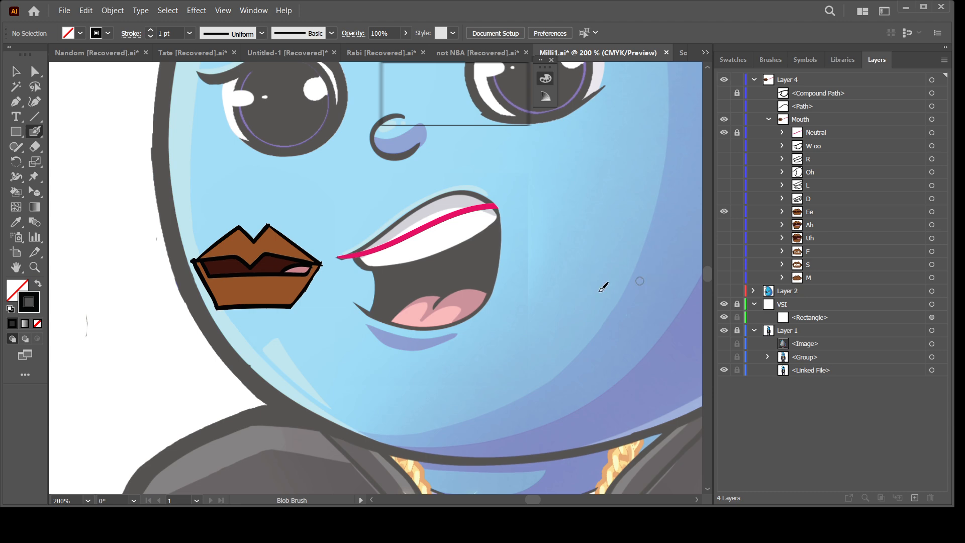
pyautogui.hotkey('ctrl', '+')
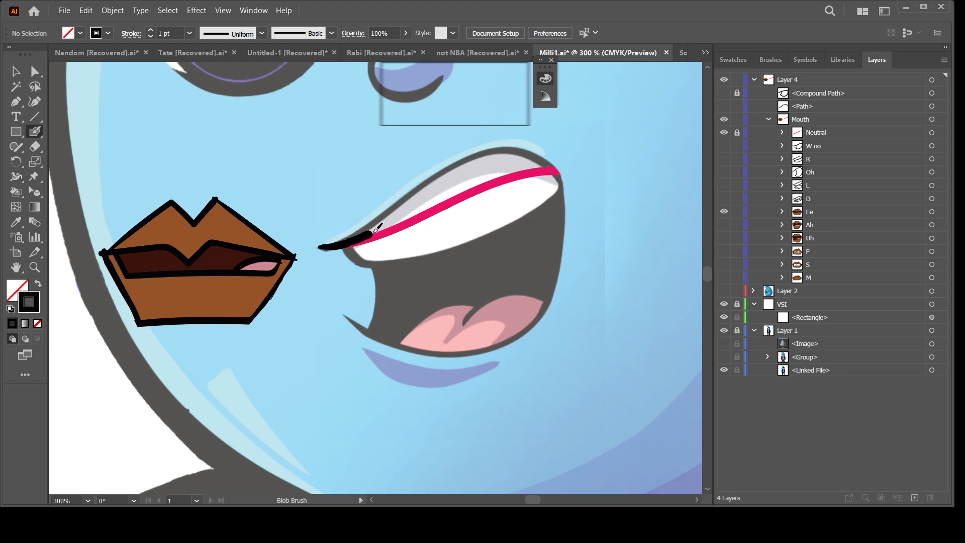
# Paint the Ee mouth's outer outline, slightly smaller than the reference mouth, and the lower edge of its upper teeth
pyautogui.moveTo(375, 229)
pyautogui.mouseDown()
pyautogui.moveTo(470, 180)
pyautogui.moveTo(529, 162)
pyautogui.mouseUp()
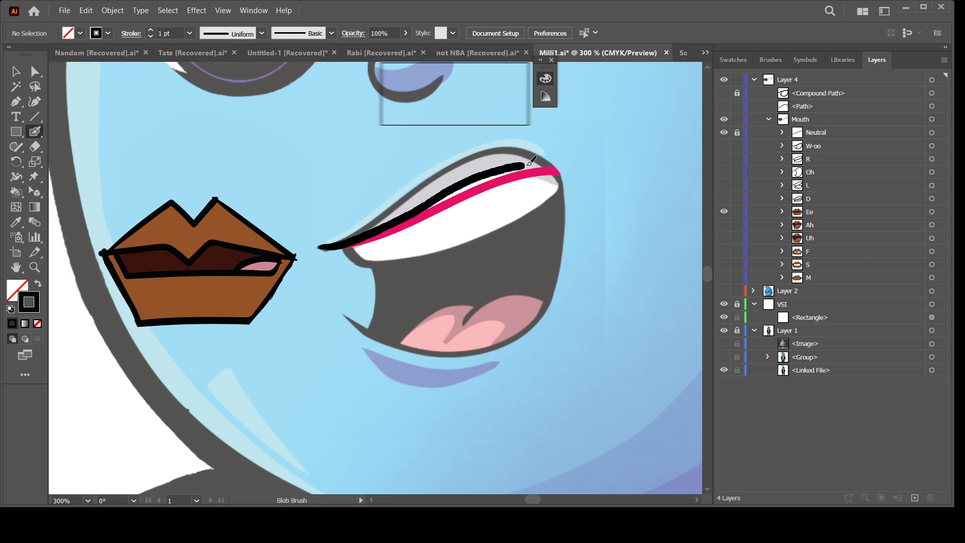
pyautogui.moveTo(565, 221)
pyautogui.mouseDown()
pyautogui.moveTo(565, 268)
pyautogui.moveTo(551, 302)
pyautogui.moveTo(508, 327)
pyautogui.moveTo(392, 336)
pyautogui.moveTo(350, 314)
pyautogui.mouseUp()
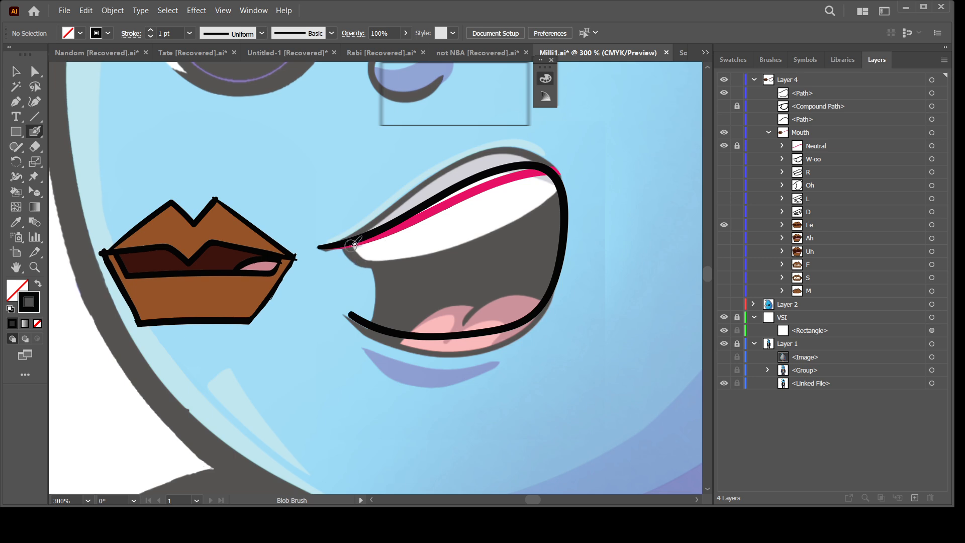
pyautogui.moveTo(366, 254)
pyautogui.mouseDown()
pyautogui.moveTo(437, 239)
pyautogui.moveTo(558, 173)
pyautogui.mouseUp()
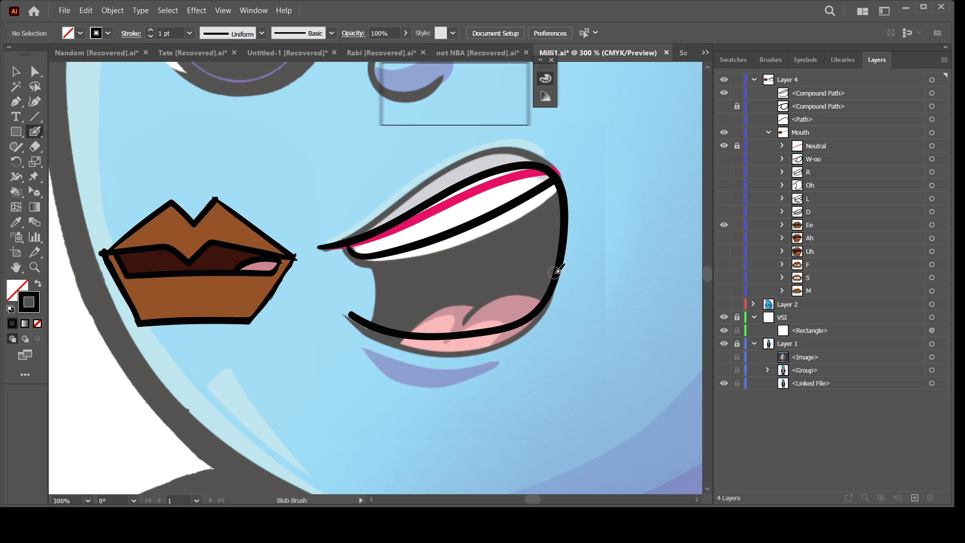
# Paint the Ee mouth's two-lobed tongue outline and the curved inner edge that closes the mouth at the left
pyautogui.moveTo(559, 262)
pyautogui.mouseDown()
pyautogui.moveTo(502, 279)
pyautogui.moveTo(483, 332)
pyautogui.moveTo(515, 267)
pyautogui.moveTo(456, 292)
pyautogui.moveTo(413, 333)
pyautogui.mouseUp()
pyautogui.hotkey('ctrl', 'z')
pyautogui.moveTo(492, 273)
pyautogui.mouseDown()
pyautogui.moveTo(463, 281)
pyautogui.moveTo(422, 342)
pyautogui.mouseUp()
pyautogui.hotkey('ctrl', 'z')
pyautogui.moveTo(491, 276)
pyautogui.mouseDown()
pyautogui.moveTo(441, 305)
pyautogui.moveTo(422, 335)
pyautogui.mouseUp()
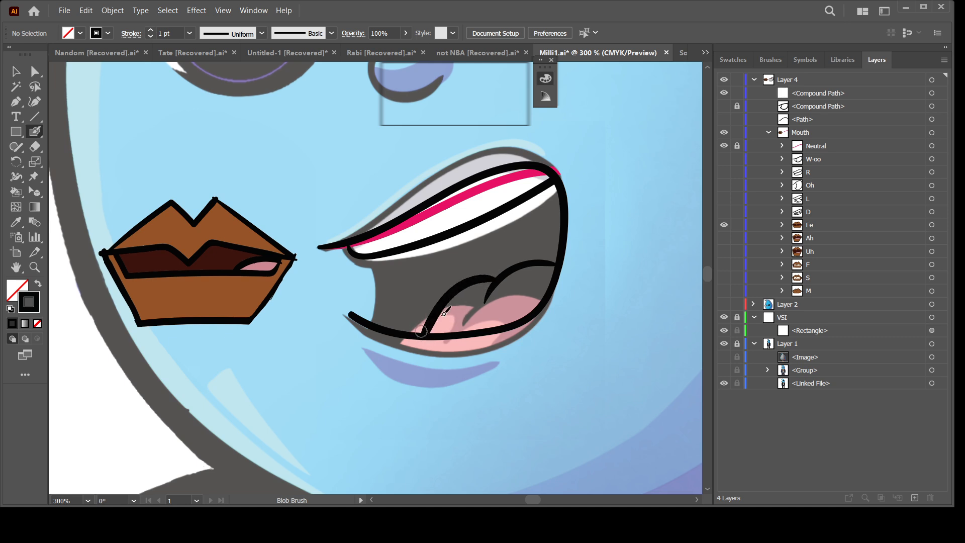
pyautogui.moveTo(375, 258)
pyautogui.mouseDown()
pyautogui.moveTo(384, 293)
pyautogui.moveTo(371, 324)
pyautogui.mouseUp()
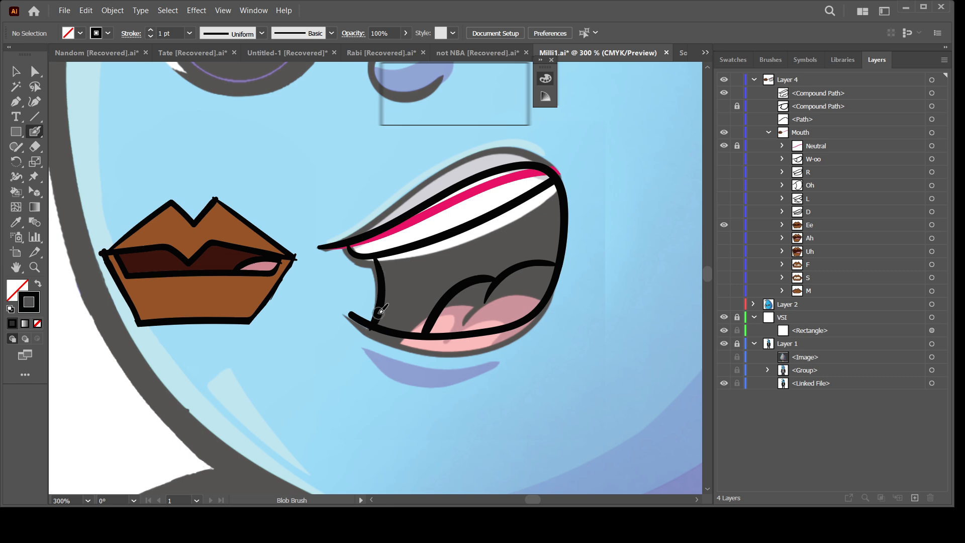
# Move the new outline into the Ee group, delete its brown lips group, and collapse Ee
pyautogui.click(818, 100)
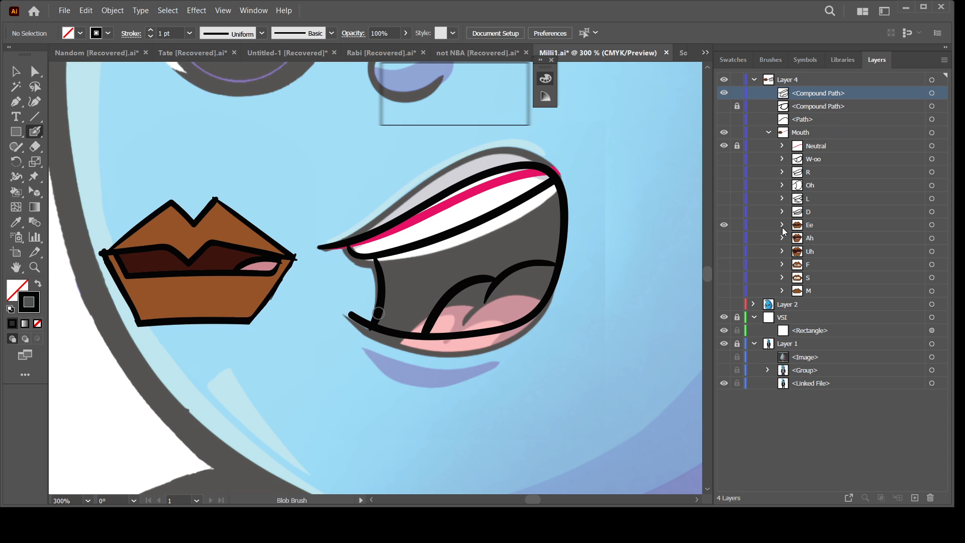
pyautogui.moveTo(814, 96); pyautogui.dragTo(837, 227)
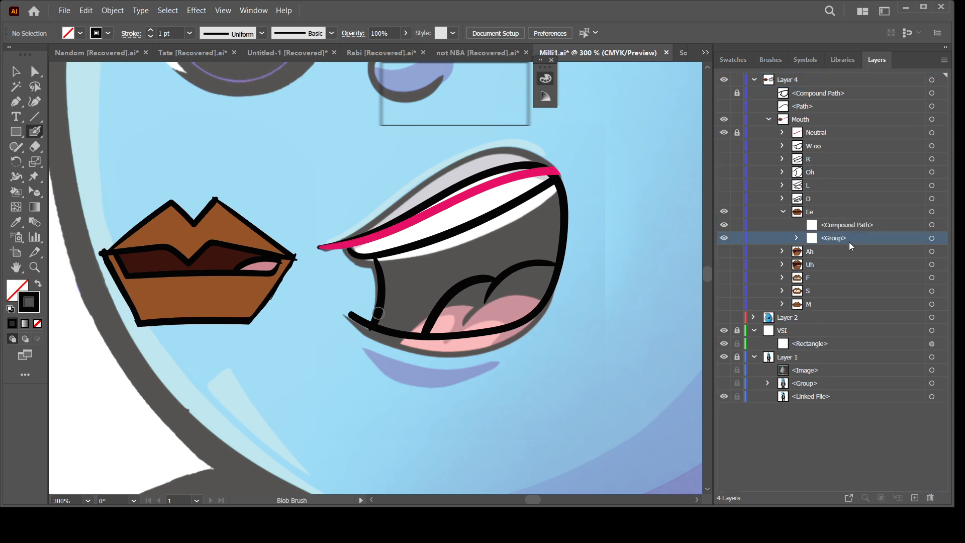
pyautogui.click(930, 497)
pyautogui.click(783, 212)
# Switch the visible mouth from Ee to Ah and paint the Ah mouth's wide-open outer outline along the reference mouth
pyautogui.click(723, 225)
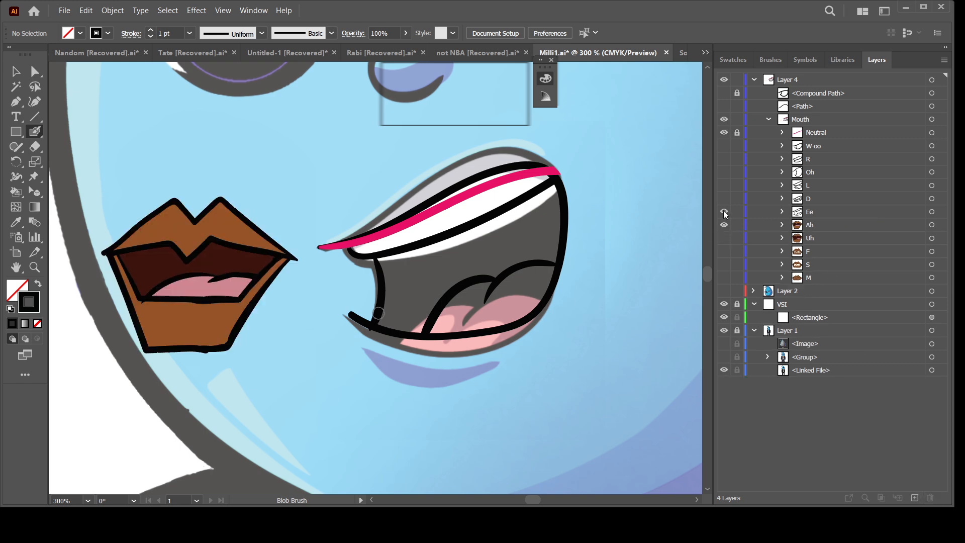
pyautogui.click(724, 212)
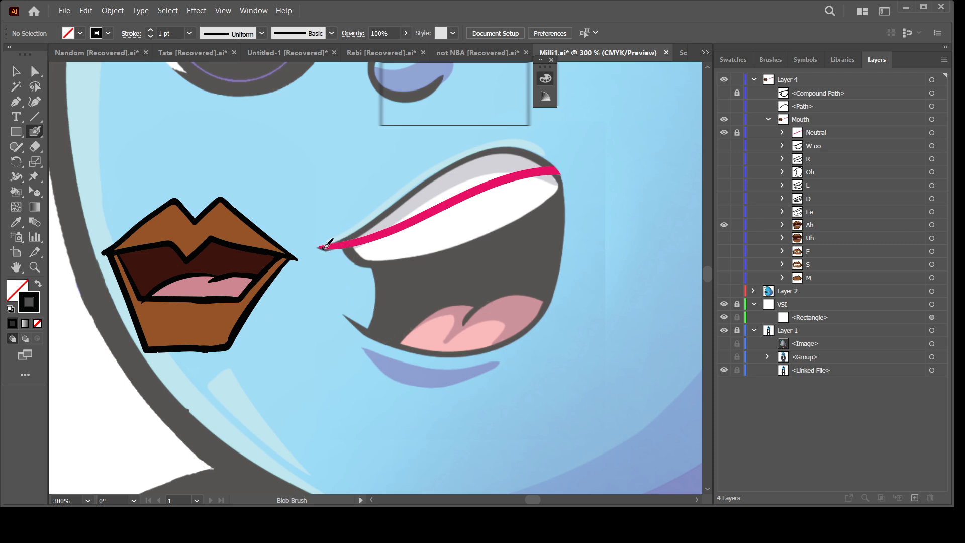
pyautogui.moveTo(327, 245)
pyautogui.mouseDown()
pyautogui.moveTo(460, 157)
pyautogui.moveTo(517, 145)
pyautogui.moveTo(543, 162)
pyautogui.moveTo(557, 205)
pyautogui.mouseUp()
pyautogui.hotkey('ctrl', 'z')
pyautogui.moveTo(329, 245)
pyautogui.mouseDown()
pyautogui.moveTo(459, 162)
pyautogui.moveTo(507, 147)
pyautogui.mouseUp()
pyautogui.hotkey('ctrl', 'z')
pyautogui.hotkey('ctrl', 'z')
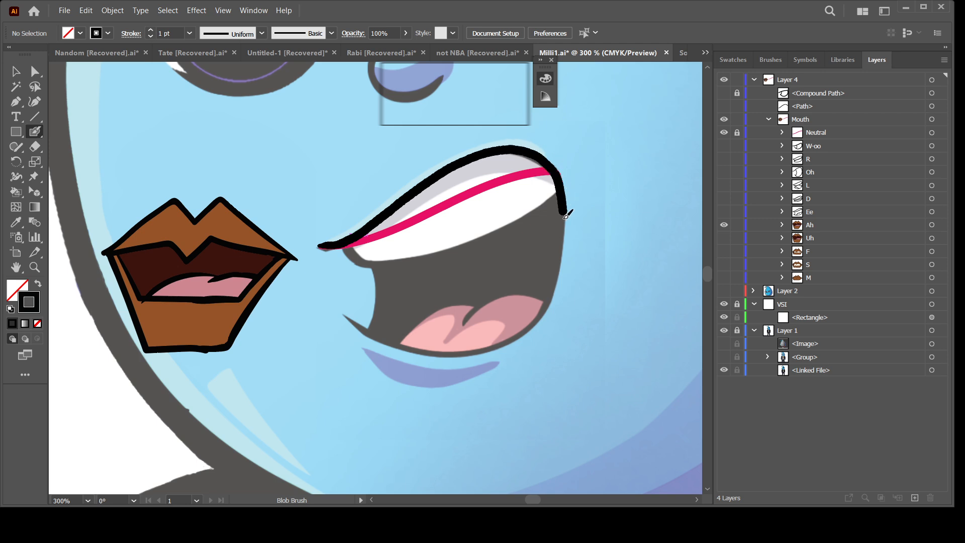
pyautogui.moveTo(566, 215)
pyautogui.mouseDown()
pyautogui.moveTo(546, 314)
pyautogui.moveTo(491, 352)
pyautogui.moveTo(424, 353)
pyautogui.moveTo(374, 335)
pyautogui.moveTo(342, 304)
pyautogui.mouseUp()
# Paint the lower edge of the Ah mouth's upper teeth from the left corner to the right side of the outline
pyautogui.hotkey('ctrl', '=')
pyautogui.hotkey('ctrl', '=')
pyautogui.moveTo(316, 212)
pyautogui.mouseDown()
pyautogui.moveTo(355, 247)
pyautogui.moveTo(385, 251)
pyautogui.moveTo(470, 242)
pyautogui.moveTo(579, 212)
pyautogui.moveTo(413, 321)
pyautogui.mouseUp()
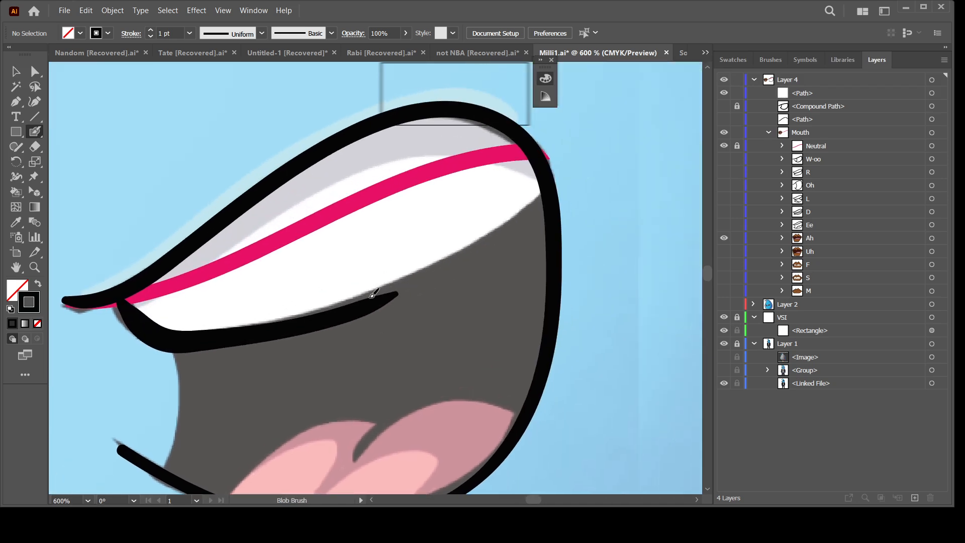
pyautogui.moveTo(316, 316)
pyautogui.mouseDown()
pyautogui.moveTo(433, 278)
pyautogui.moveTo(493, 246)
pyautogui.moveTo(552, 189)
pyautogui.mouseUp()
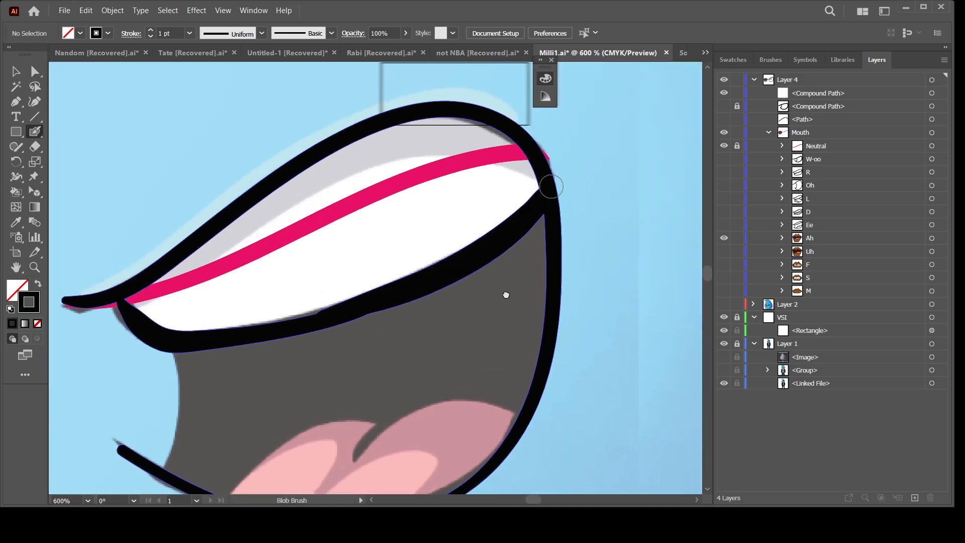
# Paint the Ah mouth's two-lobed tongue outline over the reference and the curved inner edge at the mouth's left side
pyautogui.moveTo(507, 295); pyautogui.dragTo(540, 169)
pyautogui.moveTo(557, 282)
pyautogui.mouseDown()
pyautogui.moveTo(486, 272)
pyautogui.moveTo(431, 292)
pyautogui.moveTo(385, 343)
pyautogui.moveTo(422, 297)
pyautogui.moveTo(392, 292)
pyautogui.moveTo(335, 304)
pyautogui.moveTo(248, 377)
pyautogui.mouseUp()
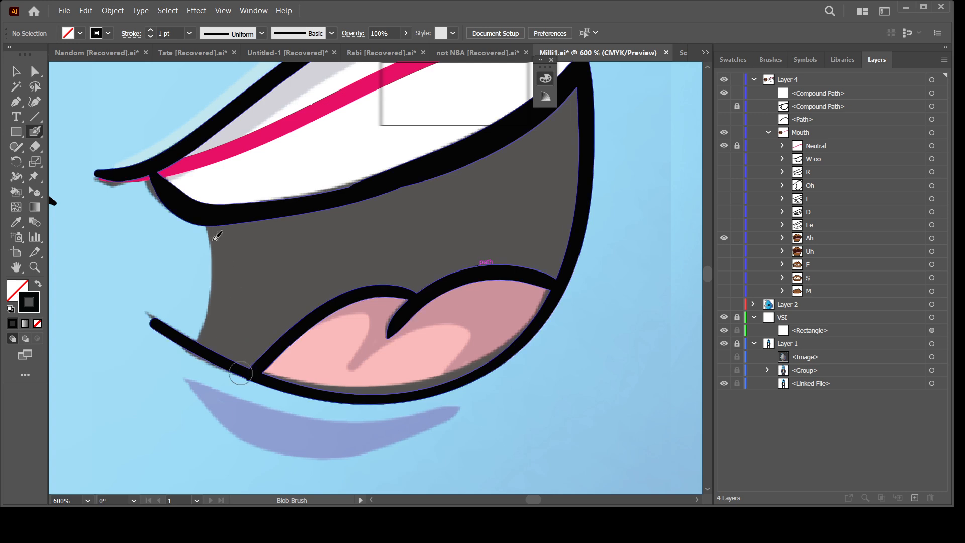
pyautogui.moveTo(211, 224)
pyautogui.mouseDown()
pyautogui.moveTo(221, 272)
pyautogui.moveTo(213, 324)
pyautogui.moveTo(197, 355)
pyautogui.mouseUp()
pyautogui.hotkey('ctrl', '-')
pyautogui.hotkey('ctrl', '-')
pyautogui.hotkey('ctrl', '-')
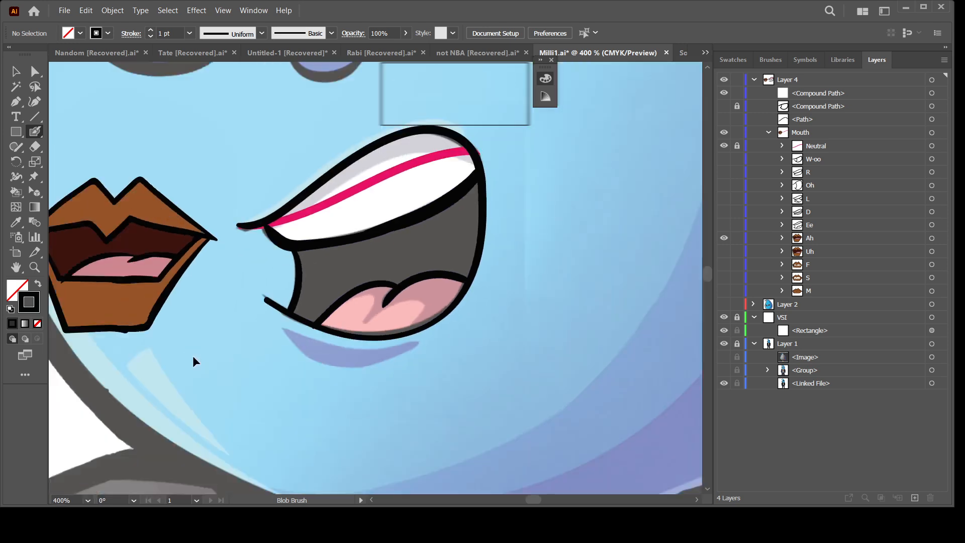
# Expand the Ah group and select the newly painted outline for moving into it
pyautogui.hotkey('ctrl', '=')
pyautogui.hotkey('ctrl', '=')
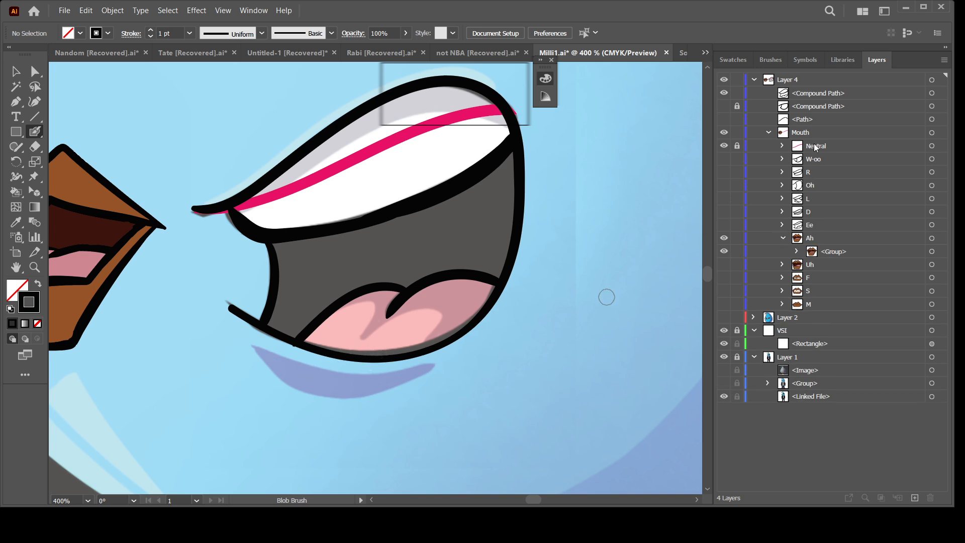
pyautogui.click(808, 95)
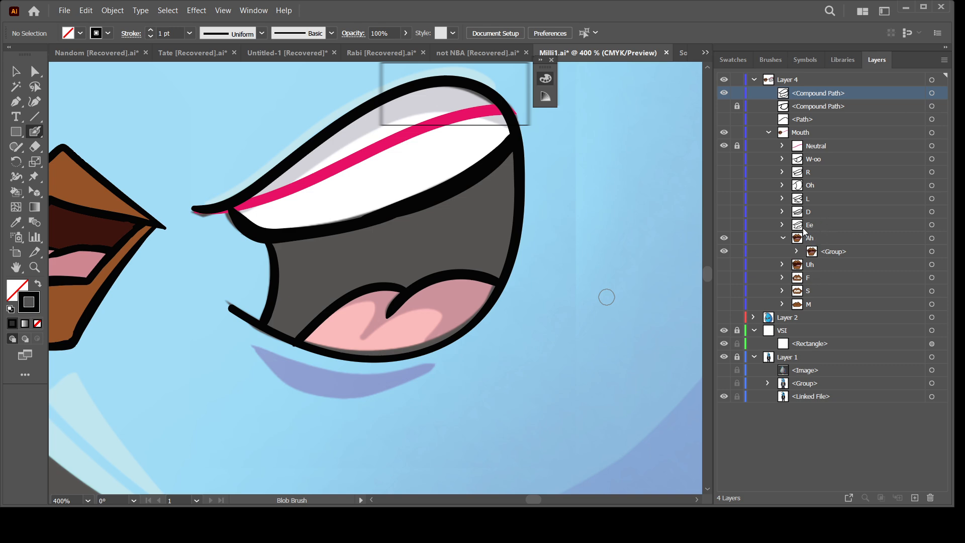
# Replace the placeholder lips in the Ah group with the drawn mouth outline, and switch visibility from Ah to Uh
pyautogui.moveTo(814, 97); pyautogui.dragTo(852, 241)
pyautogui.click(826, 254)
pyautogui.click(932, 496)
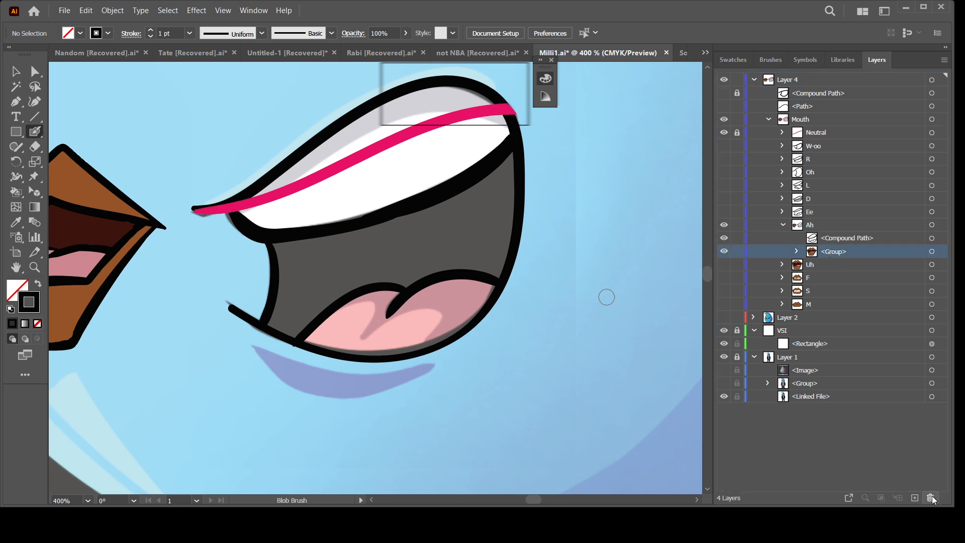
pyautogui.click(783, 226)
pyautogui.click(724, 239)
pyautogui.click(724, 224)
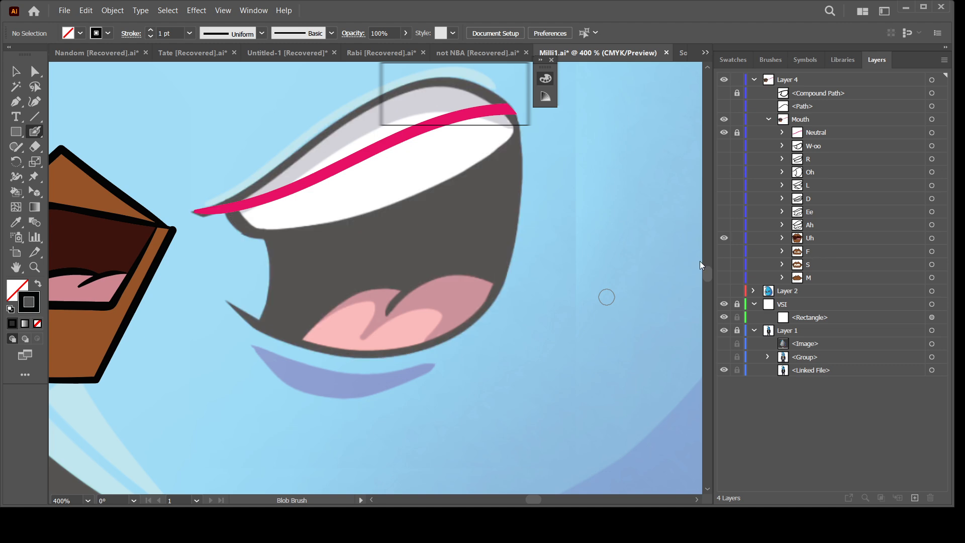
# Draw the Uh mouth outline with the Blob Brush: upper lip, rounded far side, lower lip and inner cheek curve at the near corner
pyautogui.moveTo(508, 335); pyautogui.dragTo(487, 389)
pyautogui.hotkey('ctrl', '-')
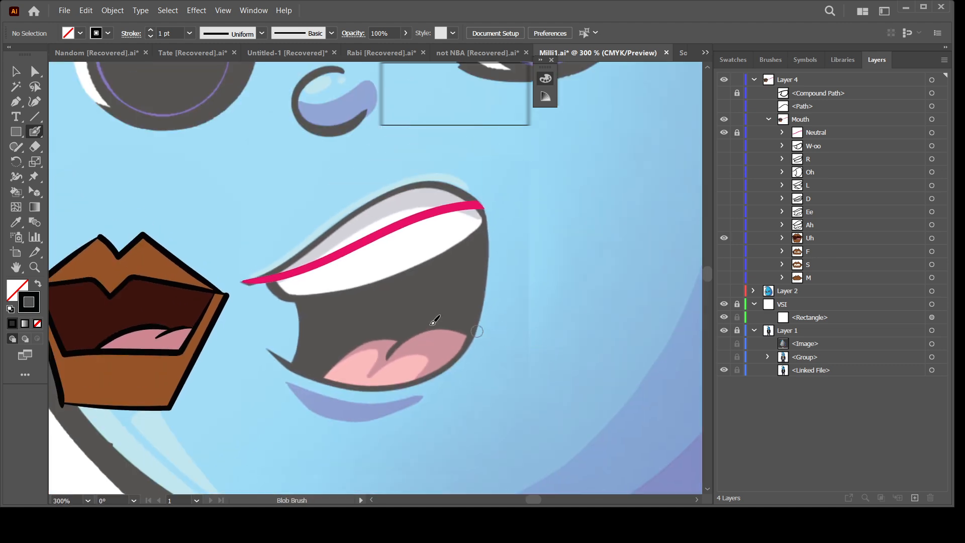
pyautogui.moveTo(249, 282)
pyautogui.mouseDown()
pyautogui.moveTo(403, 208)
pyautogui.moveTo(460, 197)
pyautogui.moveTo(480, 207)
pyautogui.moveTo(484, 296)
pyautogui.mouseUp()
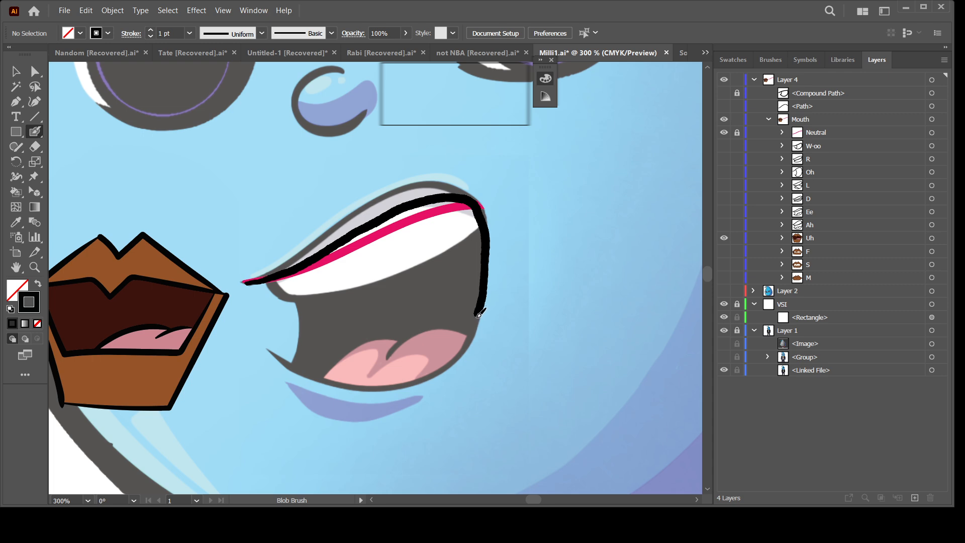
pyautogui.moveTo(471, 334)
pyautogui.mouseDown()
pyautogui.moveTo(445, 372)
pyautogui.moveTo(377, 400)
pyautogui.moveTo(300, 377)
pyautogui.mouseUp()
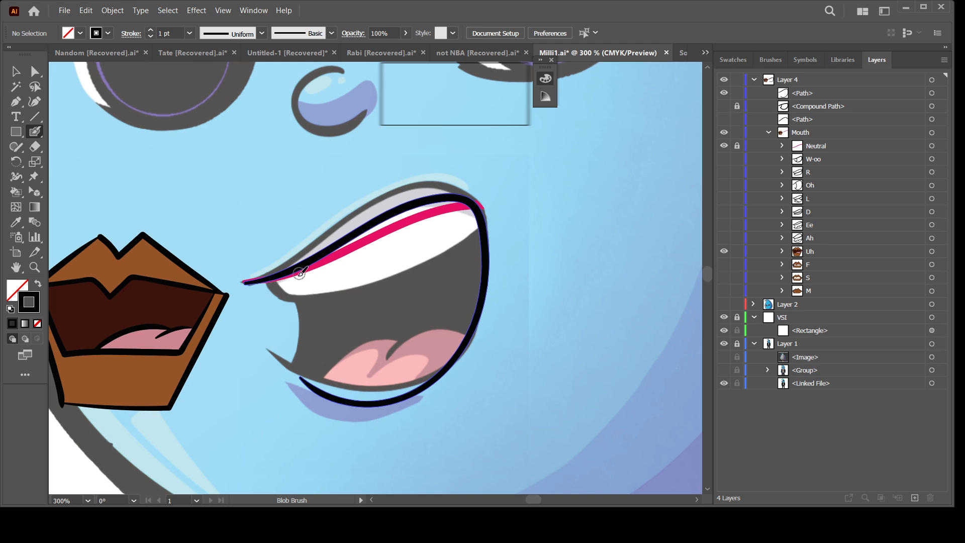
pyautogui.moveTo(301, 271)
pyautogui.mouseDown()
pyautogui.moveTo(318, 348)
pyautogui.moveTo(303, 386)
pyautogui.mouseUp()
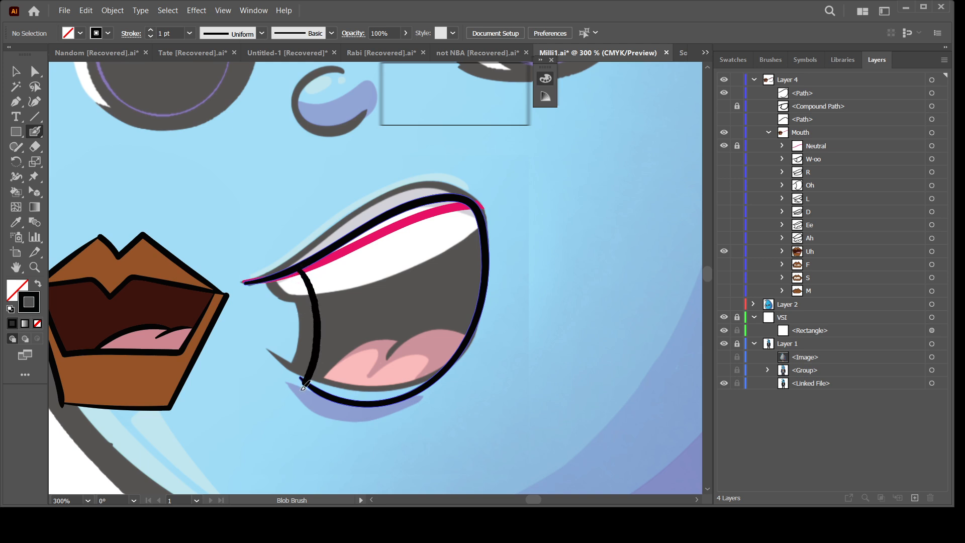
pyautogui.hotkey('ctrl', 'z')
pyautogui.moveTo(289, 275)
pyautogui.mouseDown()
pyautogui.moveTo(304, 284)
pyautogui.moveTo(308, 362)
pyautogui.moveTo(296, 372)
pyautogui.moveTo(317, 389)
pyautogui.mouseUp()
pyautogui.hotkey('ctrl', 'z')
pyautogui.hotkey('ctrl', 'z')
pyautogui.moveTo(293, 356); pyautogui.dragTo(304, 377)
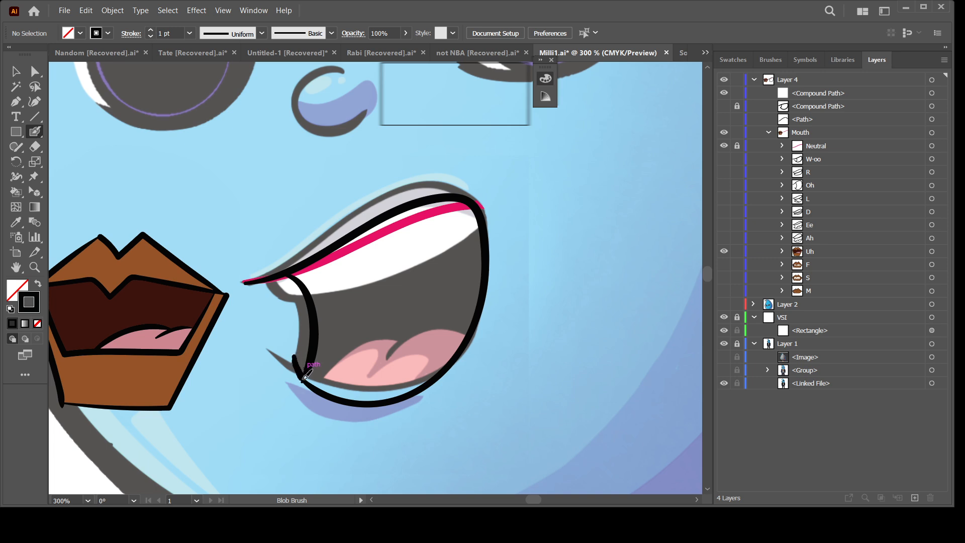
# Draw the tongue inside the Uh mouth as two overlapping humps ending on the lower lip line
pyautogui.hotkey('ctrl', '=')
pyautogui.moveTo(466, 356); pyautogui.dragTo(509, 321)
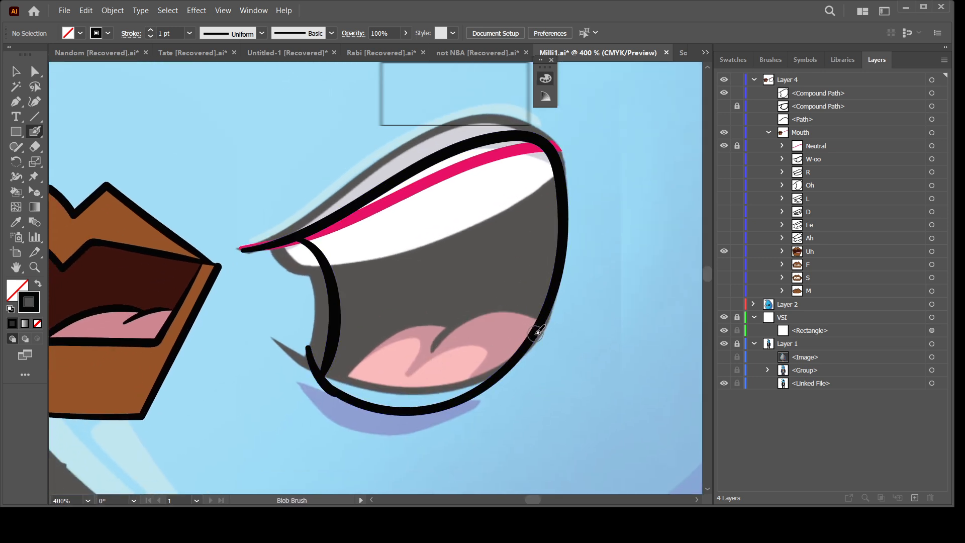
pyautogui.moveTo(534, 330); pyautogui.dragTo(458, 342)
pyautogui.hotkey('ctrl', 'z')
pyautogui.moveTo(531, 331)
pyautogui.mouseDown()
pyautogui.moveTo(503, 334)
pyautogui.moveTo(455, 371)
pyautogui.mouseUp()
pyautogui.moveTo(481, 334)
pyautogui.mouseDown()
pyautogui.moveTo(426, 347)
pyautogui.moveTo(374, 385)
pyautogui.moveTo(358, 414)
pyautogui.mouseUp()
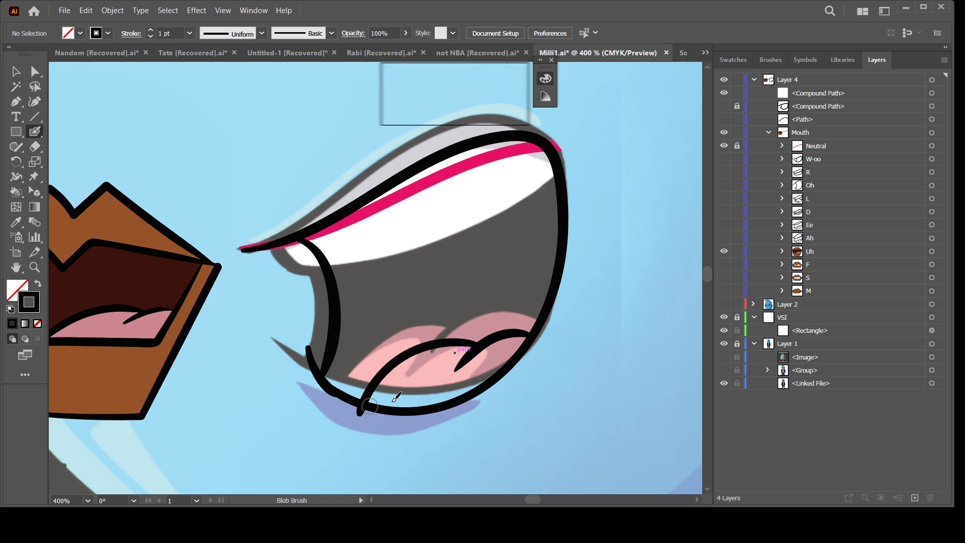
# Move the drawn outline into the Uh group, delete its placeholder lips, and show F instead of Uh
pyautogui.hotkey('ctrl', '-')
pyautogui.hotkey('ctrl', '-')
pyautogui.hotkey('ctrl', '-')
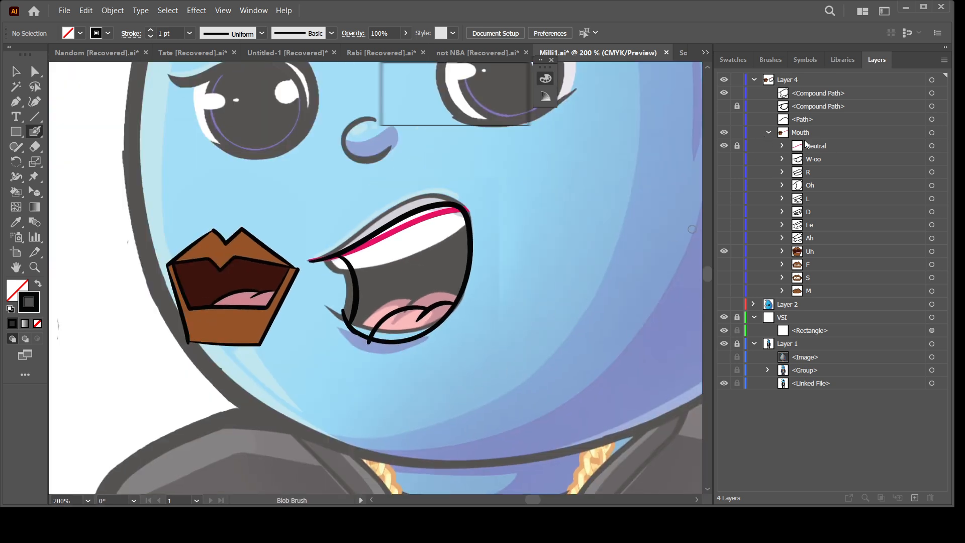
pyautogui.click(810, 95)
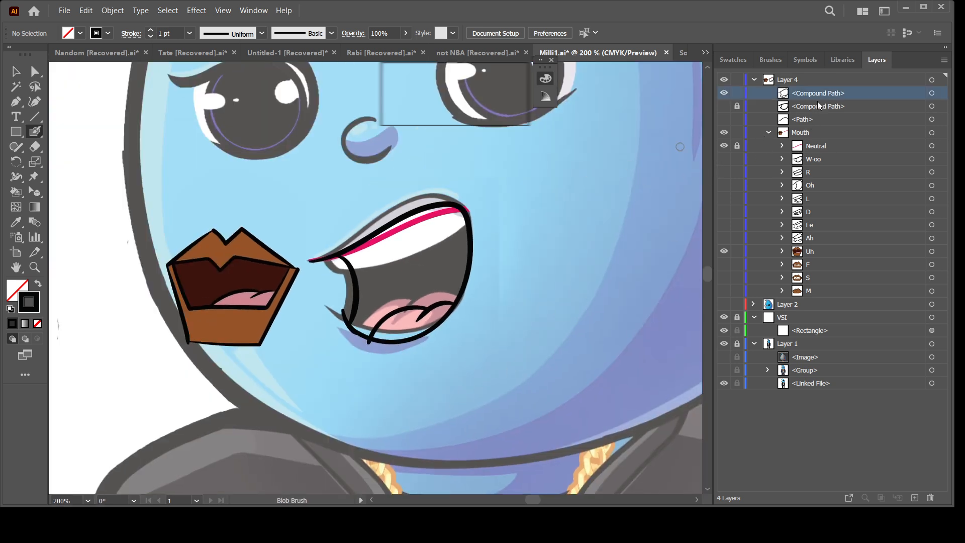
pyautogui.click(782, 251)
pyautogui.click(849, 252)
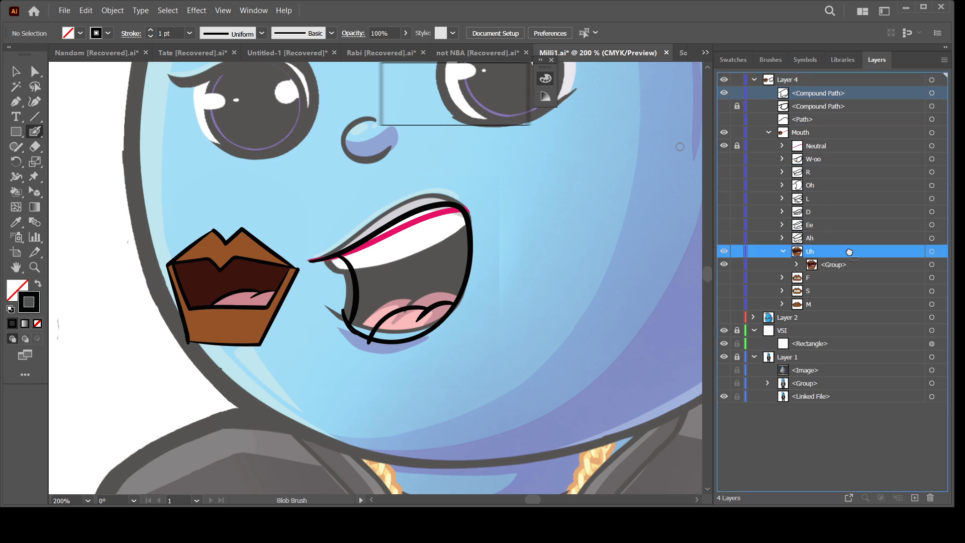
pyautogui.moveTo(848, 260); pyautogui.dragTo(848, 262)
pyautogui.click(931, 498)
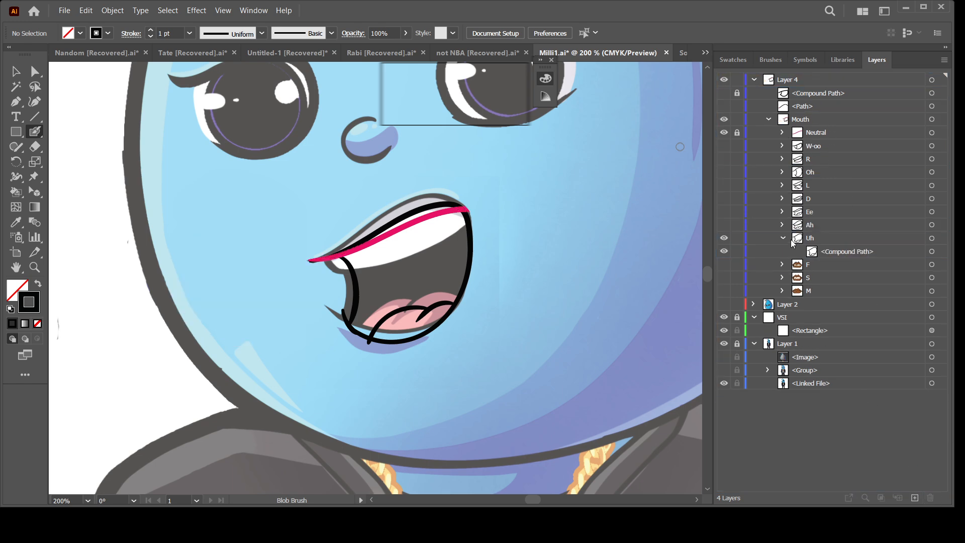
pyautogui.click(724, 251)
pyautogui.click(724, 238)
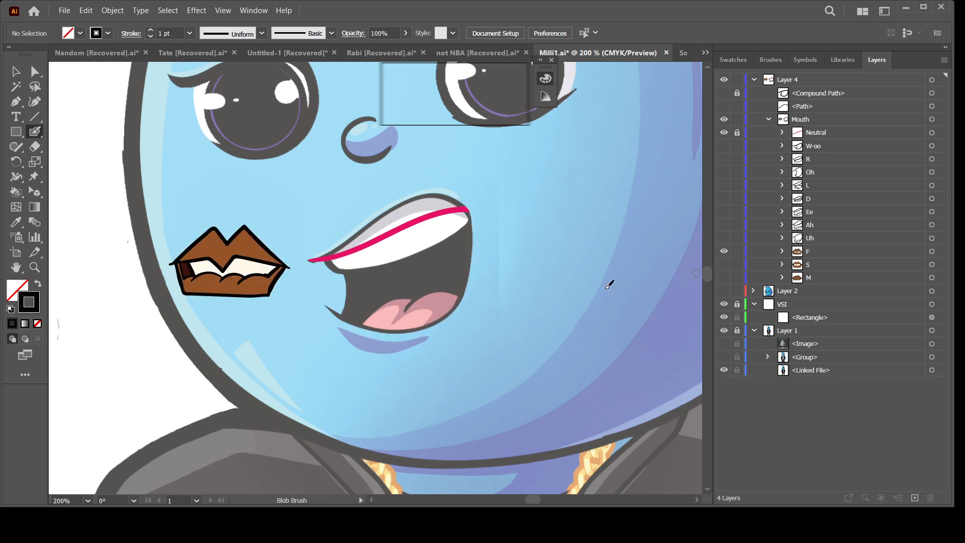
# Draw the F mouth's upper lip along the pink neutral line and curve it down at the far corner
pyautogui.hotkey('ctrl', '+')
pyautogui.moveTo(494, 220); pyautogui.dragTo(513, 260)
pyautogui.hotkey('ctrl', '+')
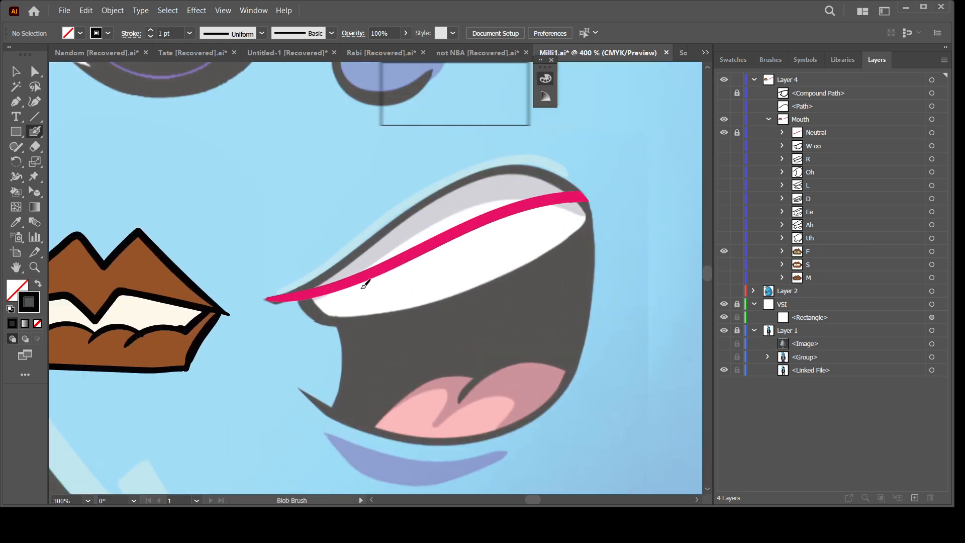
pyautogui.moveTo(269, 299)
pyautogui.mouseDown()
pyautogui.moveTo(358, 276)
pyautogui.moveTo(497, 211)
pyautogui.moveTo(589, 202)
pyautogui.mouseUp()
pyautogui.hscroll(-3, 621, 254)
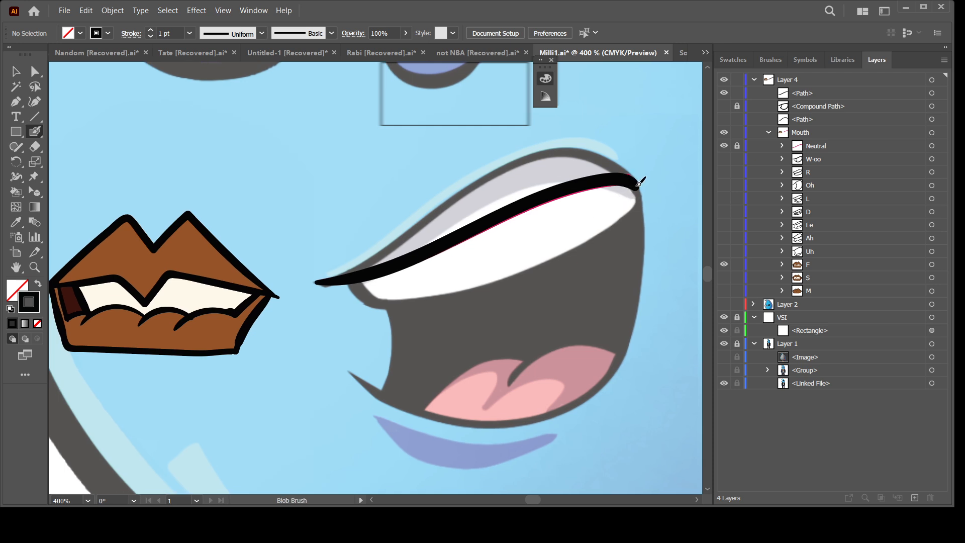
pyautogui.moveTo(647, 207); pyautogui.dragTo(643, 223)
# Draw the F mouth's lower lip as a scalloped line running beneath the upper teeth to both mouth corners
pyautogui.moveTo(501, 282)
pyautogui.mouseDown()
pyautogui.moveTo(463, 288)
pyautogui.moveTo(436, 322)
pyautogui.moveTo(402, 304)
pyautogui.moveTo(372, 328)
pyautogui.mouseUp()
pyautogui.hotkey('ctrl', 'z')
pyautogui.moveTo(446, 297); pyautogui.dragTo(396, 333)
pyautogui.moveTo(410, 298); pyautogui.dragTo(364, 335)
pyautogui.hotkey('ctrl', 'z')
pyautogui.moveTo(409, 298); pyautogui.dragTo(360, 318)
pyautogui.moveTo(609, 242)
pyautogui.mouseDown()
pyautogui.moveTo(589, 238)
pyautogui.moveTo(553, 273)
pyautogui.moveTo(557, 261)
pyautogui.moveTo(529, 265)
pyautogui.moveTo(498, 301)
pyautogui.mouseUp()
pyautogui.moveTo(596, 234); pyautogui.dragTo(653, 219)
pyautogui.hotkey('ctrl', 'z')
pyautogui.moveTo(597, 236); pyautogui.dragTo(656, 220)
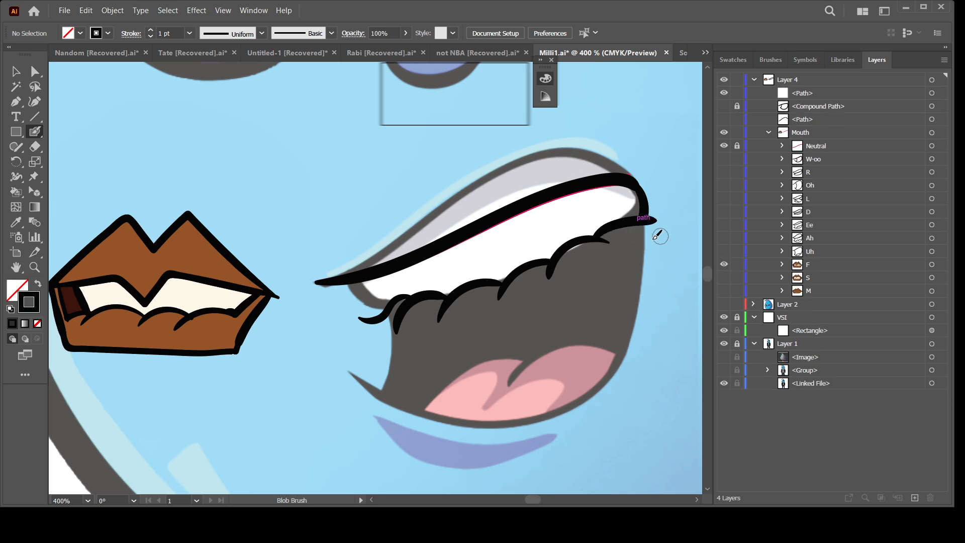
# Join the F mouth's upper lip to the scalloped lower line with a short curve at the near corner
pyautogui.moveTo(358, 283)
pyautogui.mouseDown()
pyautogui.moveTo(389, 305)
pyautogui.moveTo(403, 301)
pyautogui.mouseUp()
pyautogui.hotkey('ctrl', 'z')
pyautogui.hotkey('ctrl', '-')
pyautogui.hotkey('ctrl', '-')
pyautogui.hotkey('ctrl', '-')
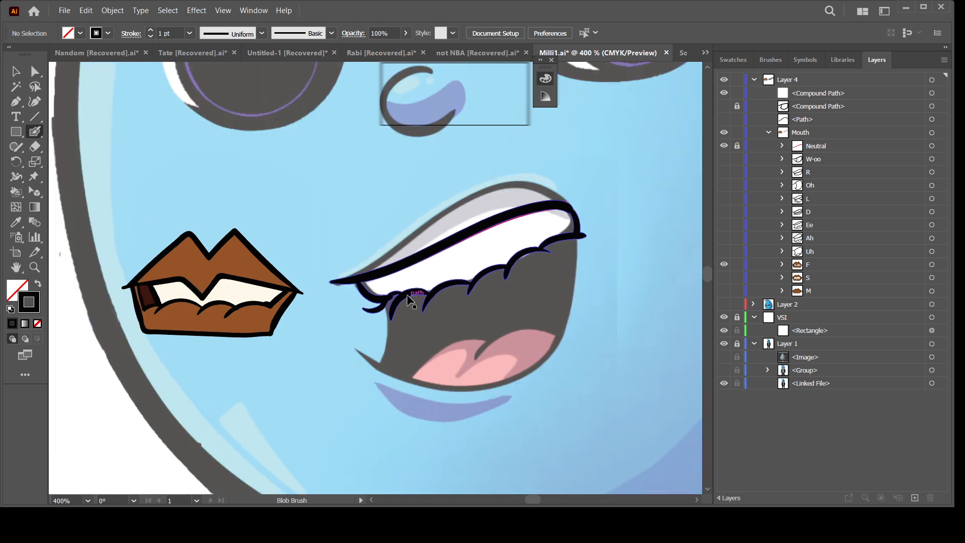
pyautogui.moveTo(548, 310); pyautogui.dragTo(556, 342)
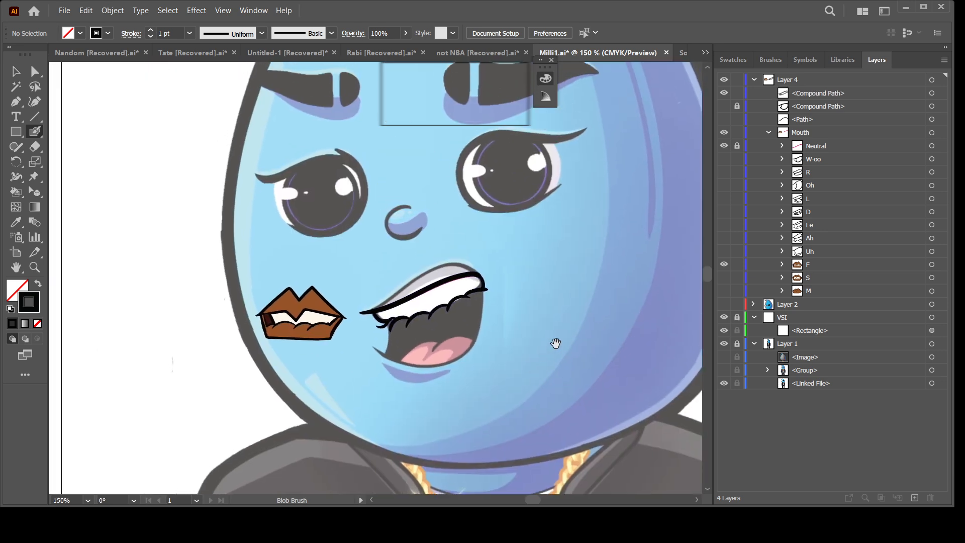
# Replace the placeholder lips in the F group with the drawn outline, and show S instead of F
pyautogui.click(931, 93)
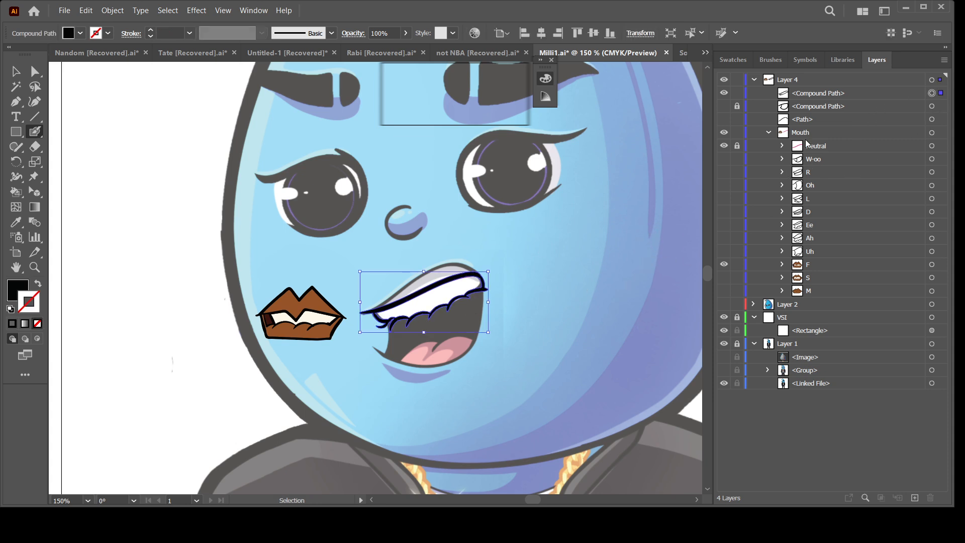
pyautogui.click(782, 265)
pyautogui.moveTo(814, 96); pyautogui.dragTo(930, 498)
pyautogui.click(724, 265)
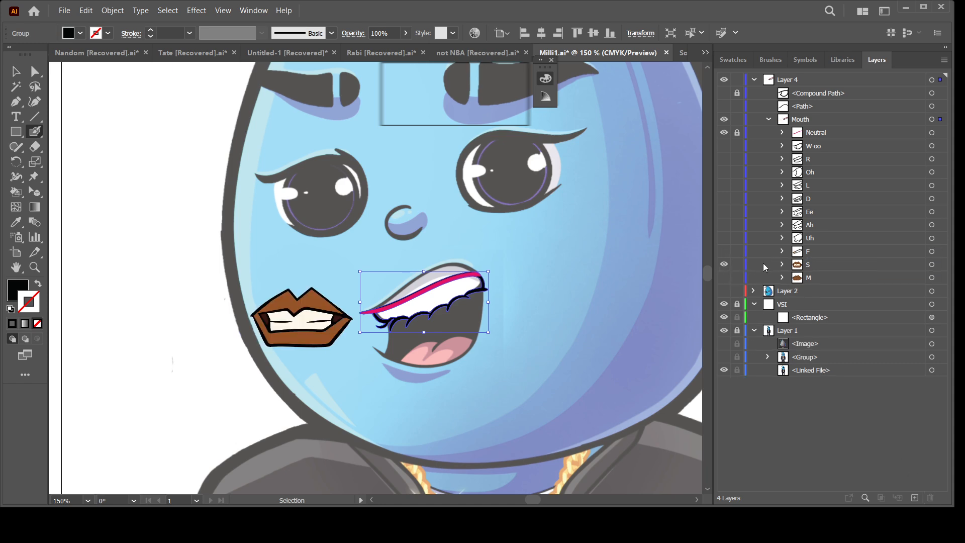
# Expand the S group, and show and lock the R mouth shape as a tracing guide
pyautogui.click(783, 264)
pyautogui.hotkey('ctrl', '+')
pyautogui.hotkey('ctrl', '+')
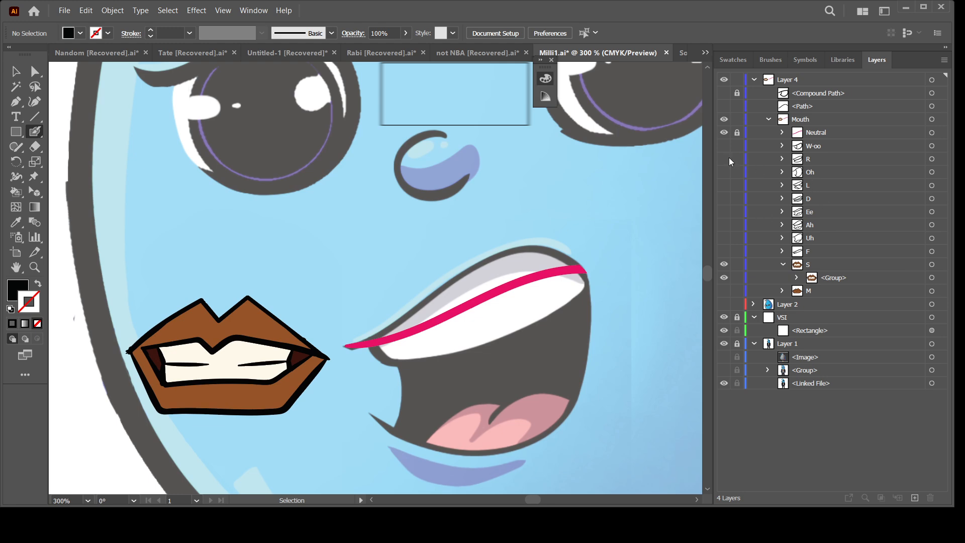
pyautogui.click(723, 159)
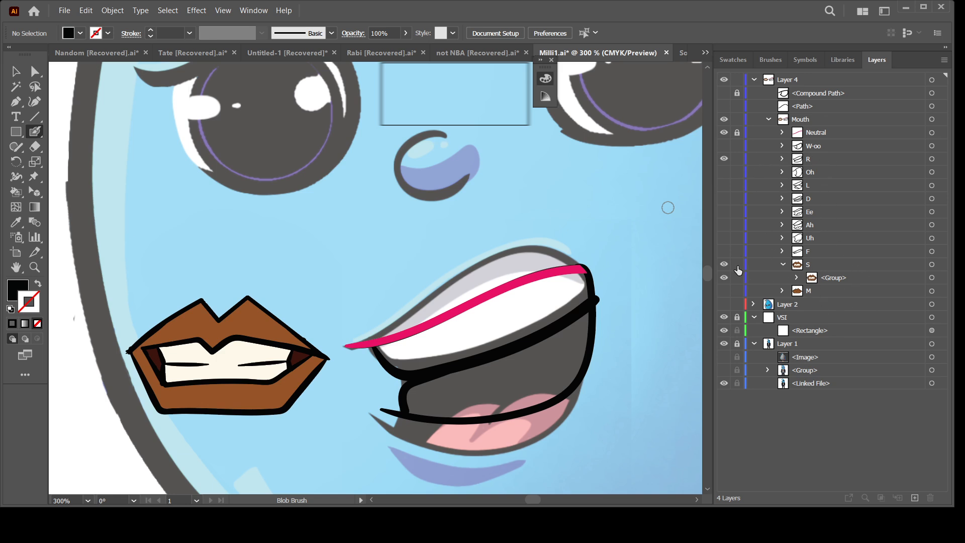
pyautogui.moveTo(502, 384); pyautogui.dragTo(461, 347)
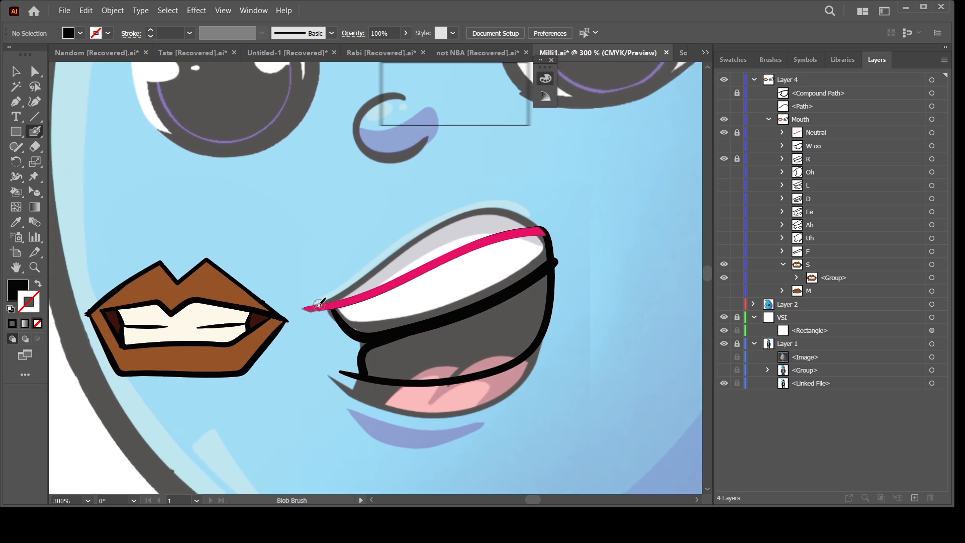
# Draw the S mouth outline over the R guide, following the neutral line and placing the lower lip slightly above R's
pyautogui.moveTo(332, 303); pyautogui.dragTo(529, 228)
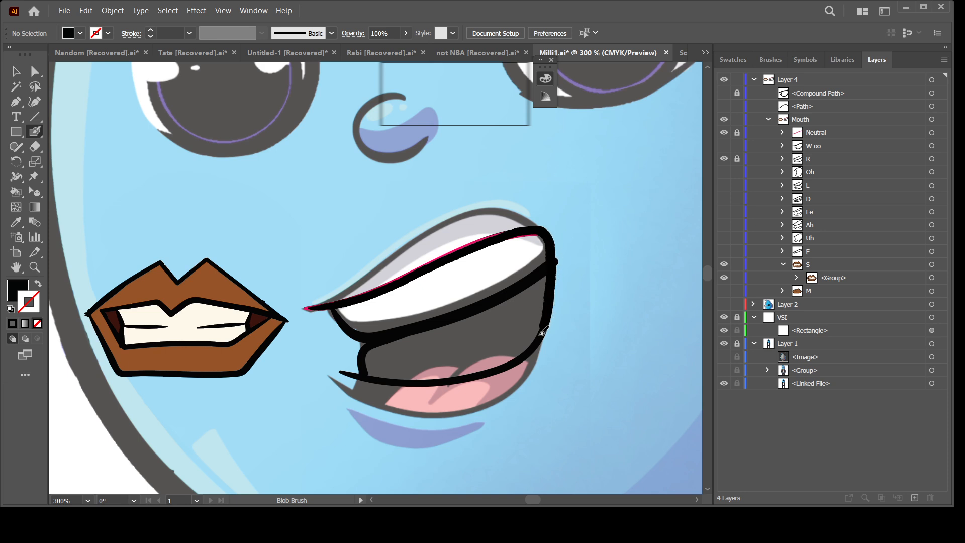
pyautogui.moveTo(542, 332)
pyautogui.mouseDown()
pyautogui.moveTo(467, 364)
pyautogui.moveTo(343, 363)
pyautogui.moveTo(373, 357)
pyautogui.moveTo(371, 366)
pyautogui.moveTo(365, 350)
pyautogui.moveTo(375, 341)
pyautogui.moveTo(457, 321)
pyautogui.moveTo(553, 257)
pyautogui.mouseUp()
pyautogui.hotkey('shift', 'x')
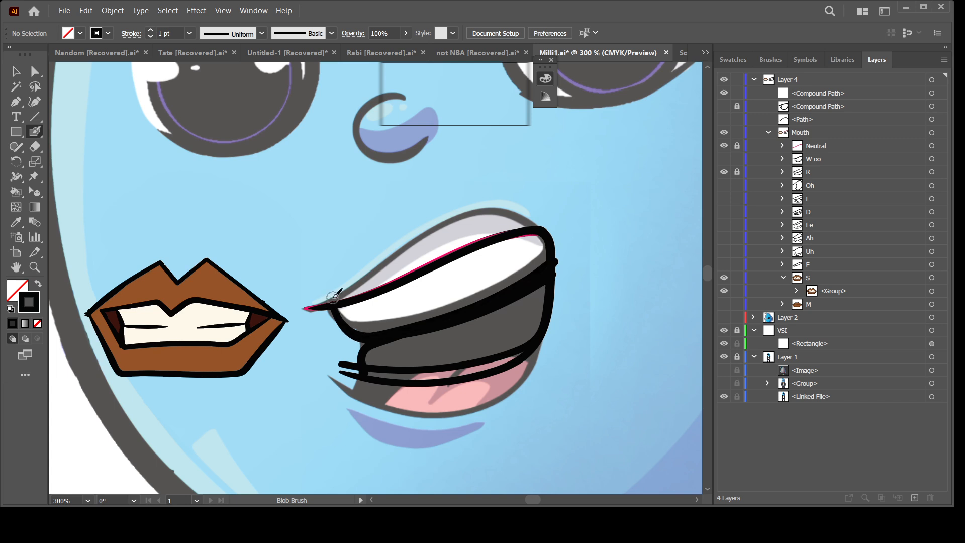
# Replace the placeholder lips in the S group with the drawn outline, and show M instead of S
pyautogui.click(933, 94)
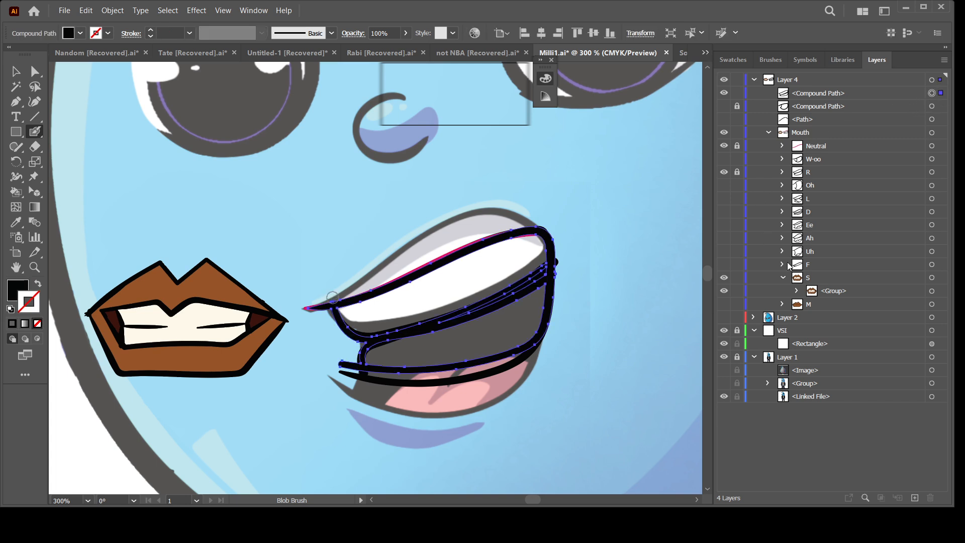
pyautogui.moveTo(817, 94)
pyautogui.mouseDown()
pyautogui.moveTo(850, 282)
pyautogui.moveTo(835, 288)
pyautogui.mouseUp()
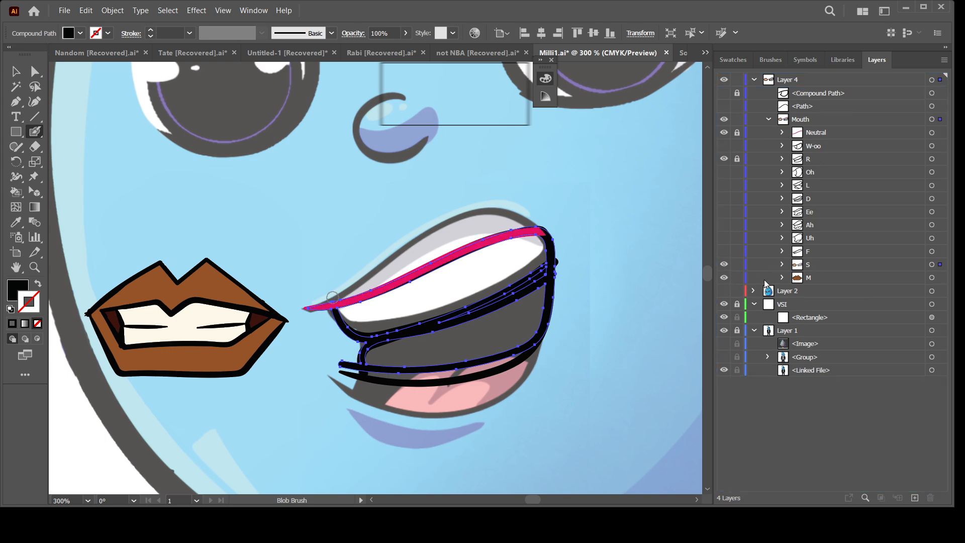
pyautogui.click(724, 264)
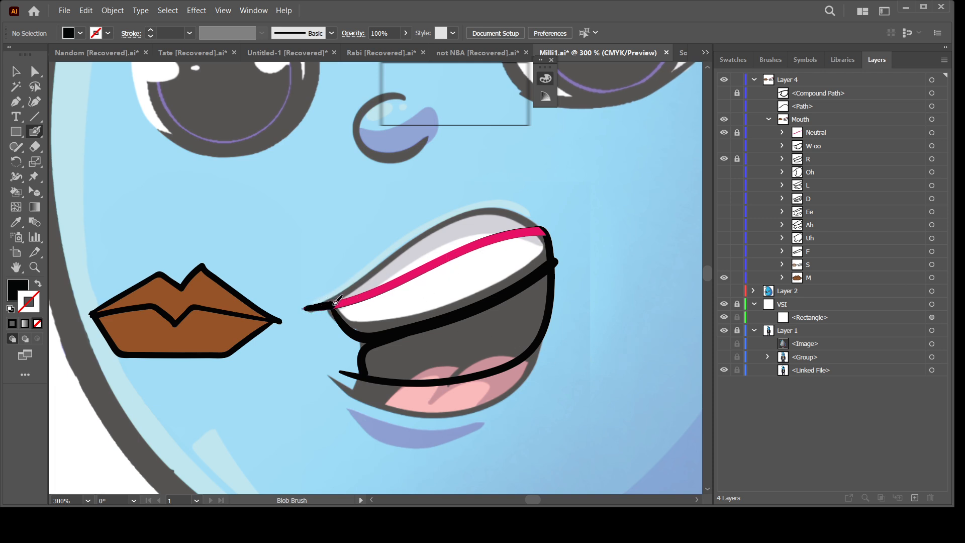
# Draw the closed M mouth as a single lip line along the pink neutral line from corner to corner
pyautogui.moveTo(348, 298); pyautogui.dragTo(361, 291)
pyautogui.hotkey('ctrl', 'z')
pyautogui.moveTo(305, 307); pyautogui.dragTo(533, 232)
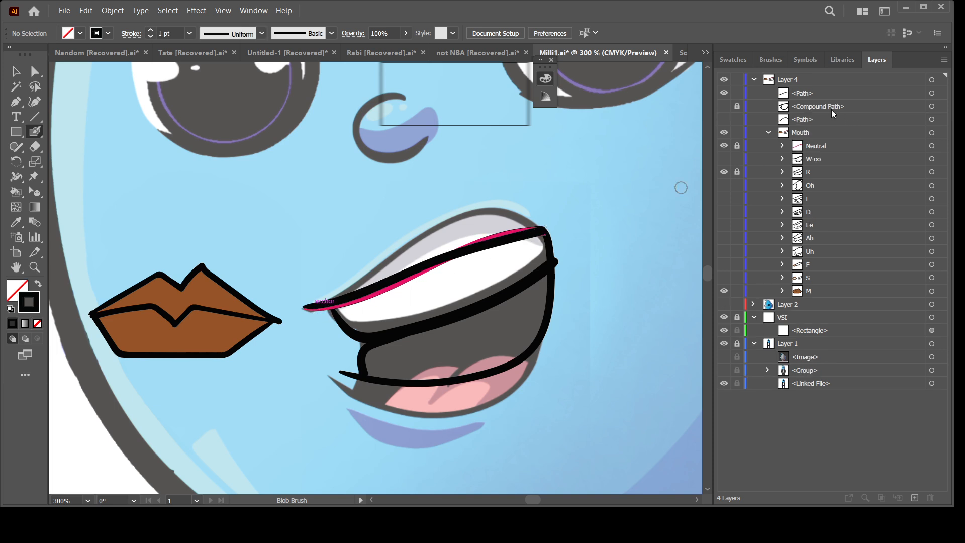
# Move the drawn lip line into the M group and delete the placeholder lips there
pyautogui.click(812, 96)
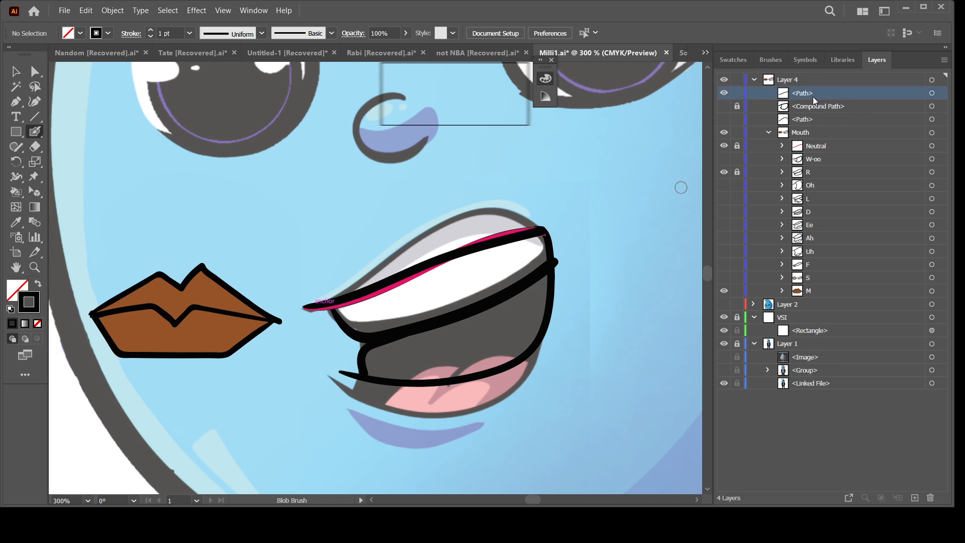
pyautogui.click(782, 291)
pyautogui.moveTo(815, 94); pyautogui.dragTo(823, 305)
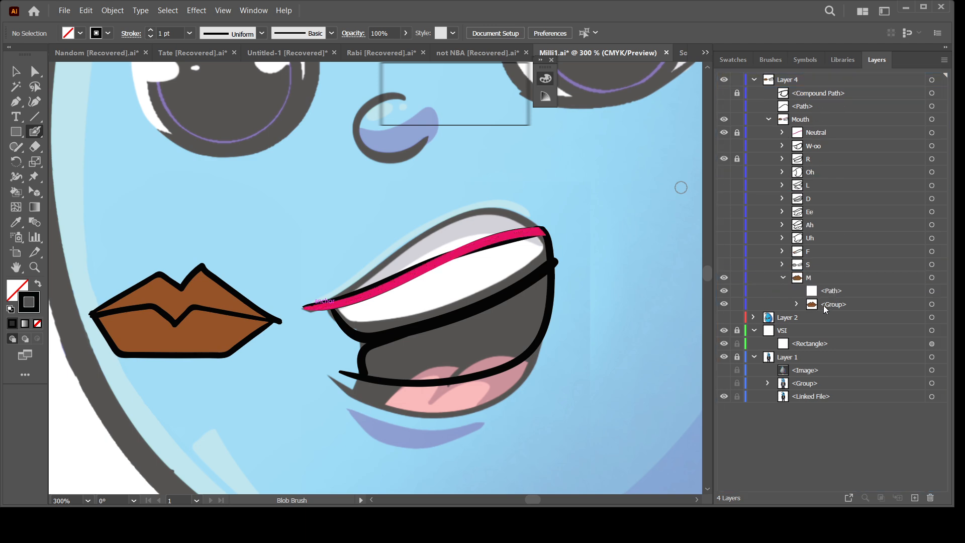
pyautogui.click(790, 307)
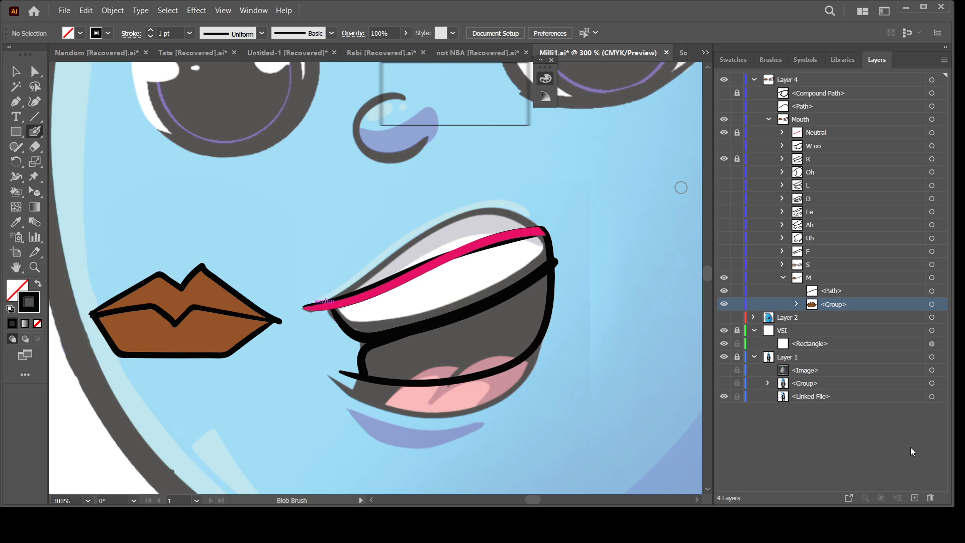
pyautogui.click(931, 499)
pyautogui.click(783, 278)
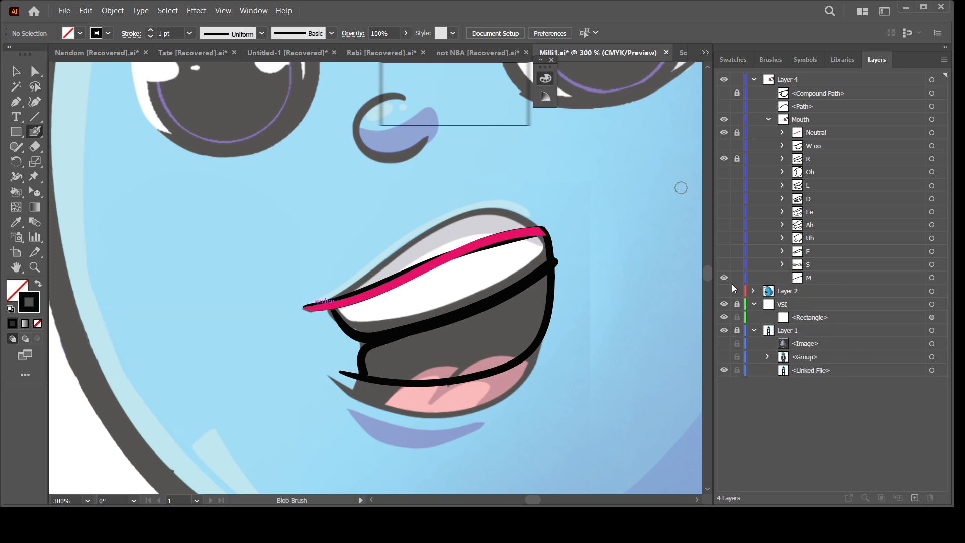
pyautogui.hotkey('ctrl', '-')
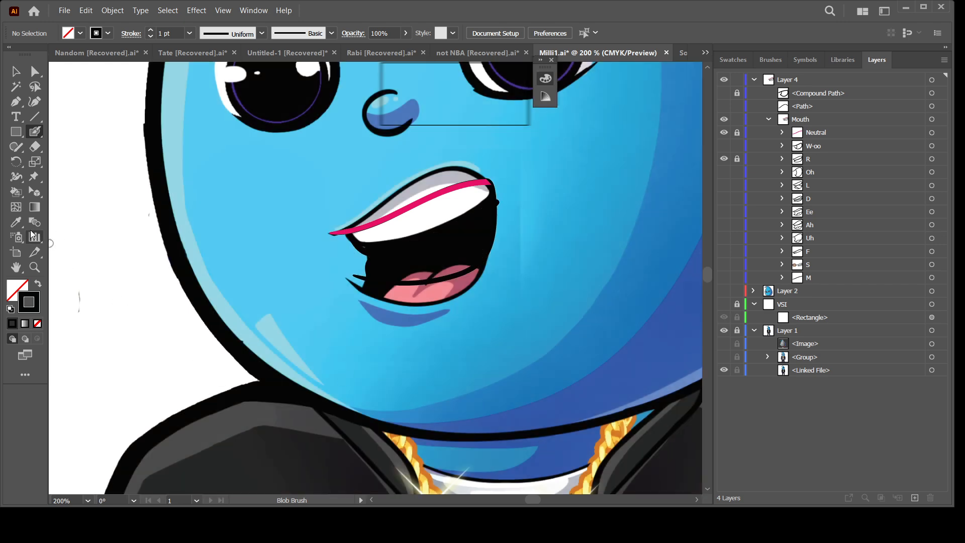
# Sample the dark pink of the reference tongue as the drawing colour for the Blob Brush
pyautogui.click(15, 222)
pyautogui.click(463, 284)
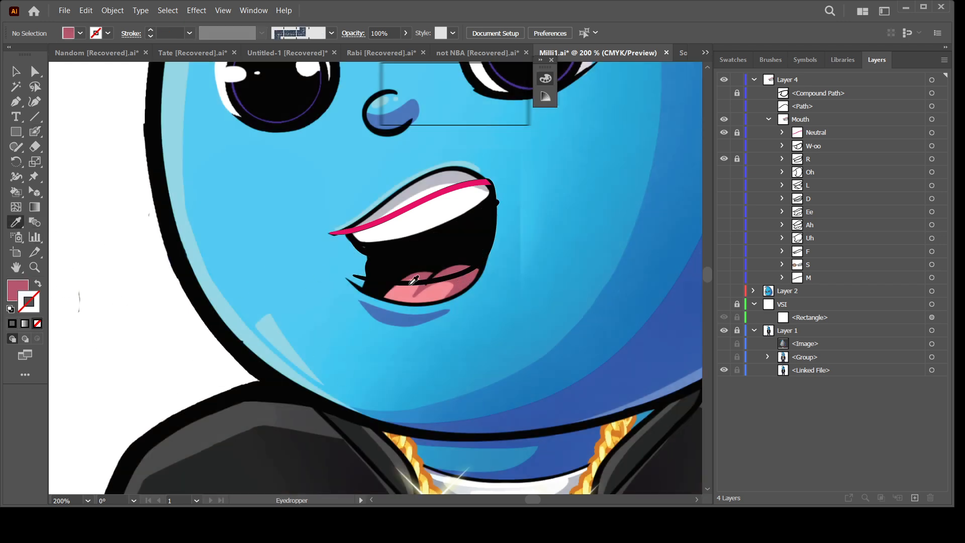
pyautogui.click(37, 131)
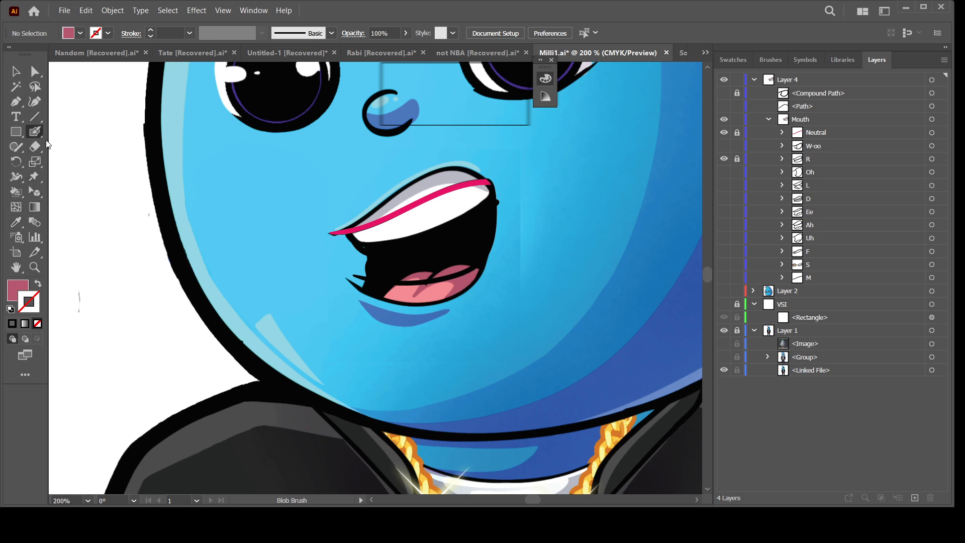
# Show the fading VSI overlay, hide the Neutral line, and leave Oh as the only visible mouth shape
pyautogui.click(737, 160)
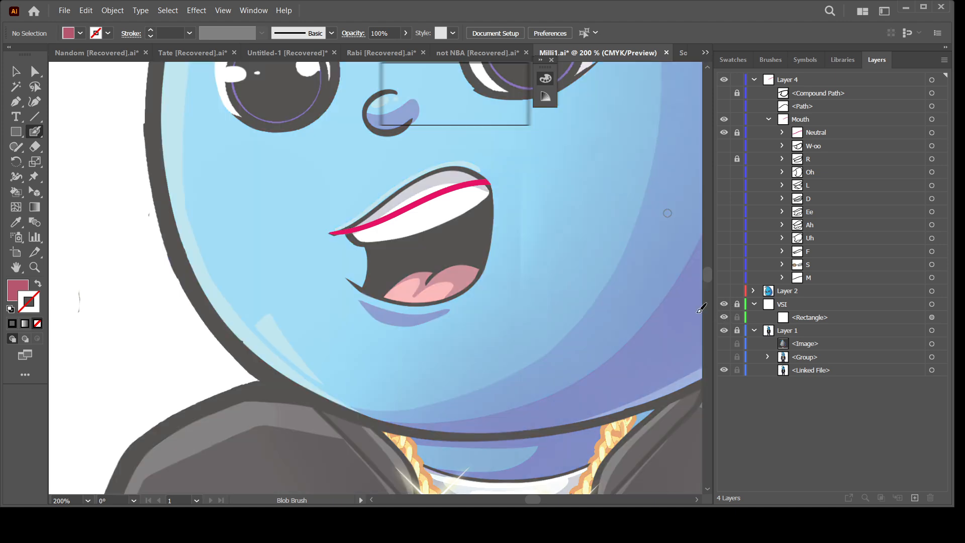
pyautogui.moveTo(598, 290); pyautogui.dragTo(556, 375)
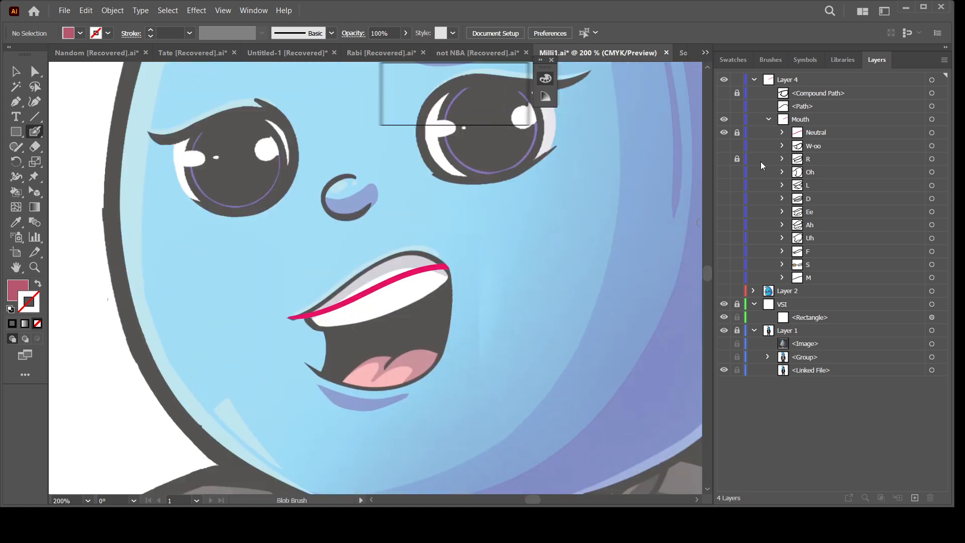
pyautogui.click(724, 133)
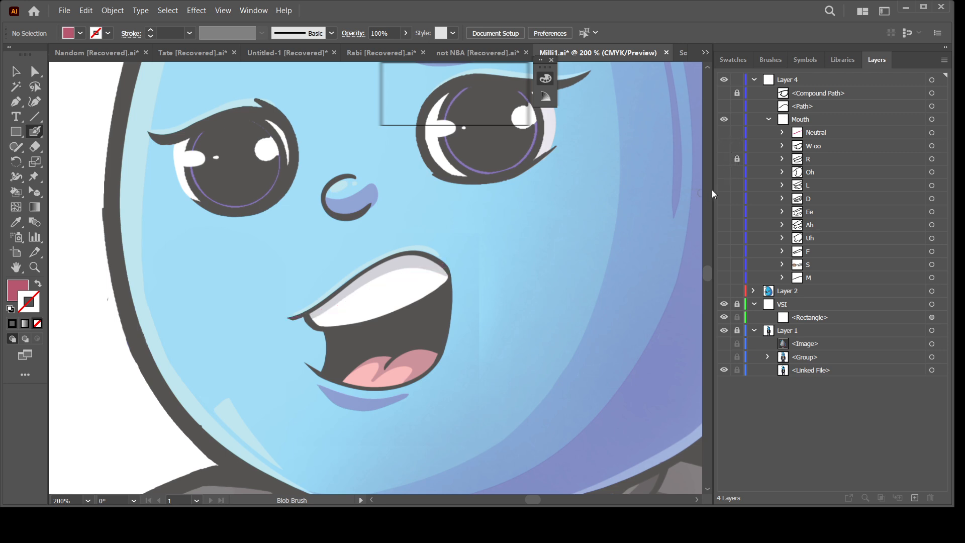
pyautogui.click(724, 159)
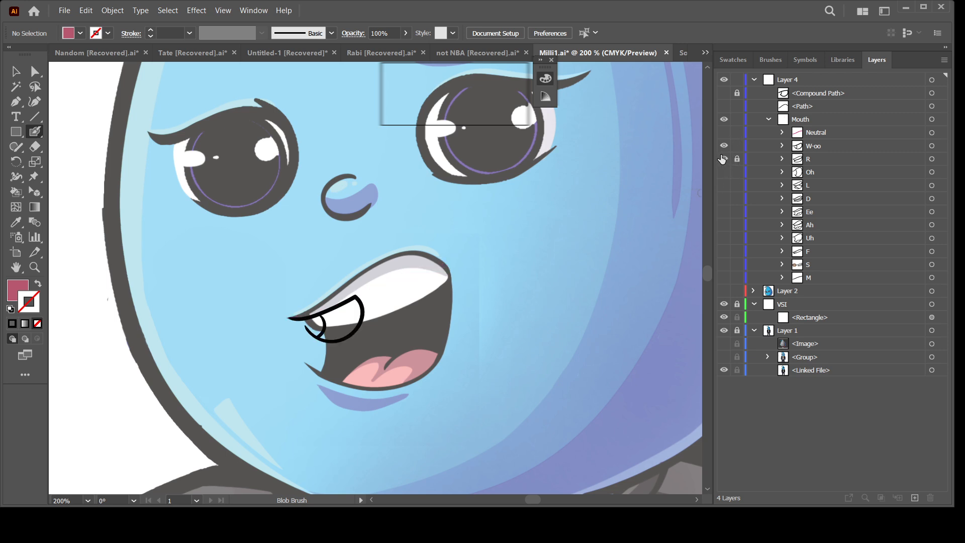
pyautogui.click(724, 145)
pyautogui.click(724, 172)
pyautogui.click(724, 159)
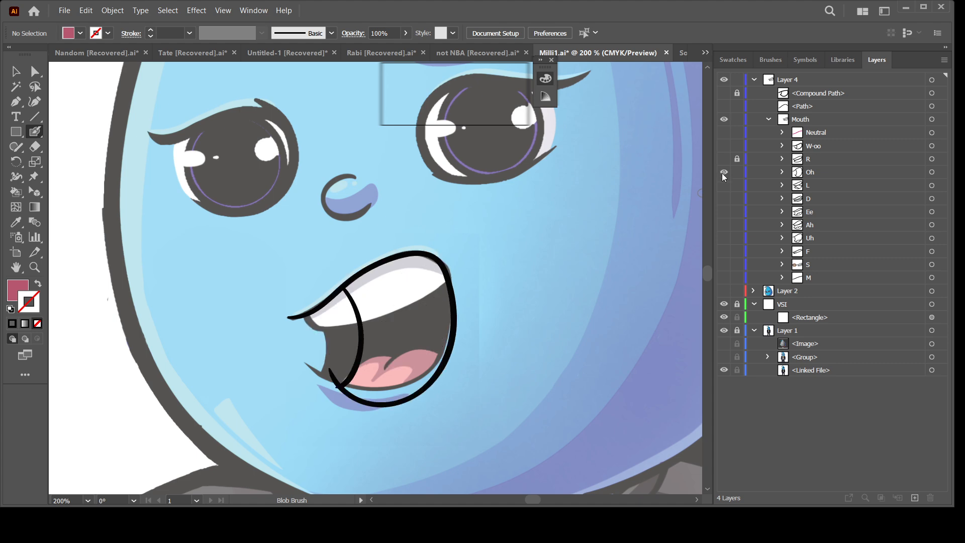
# Show L instead of Oh and draw a wavy dark pink shading line across its tongue up to the teeth line
pyautogui.click(724, 185)
pyautogui.click(723, 172)
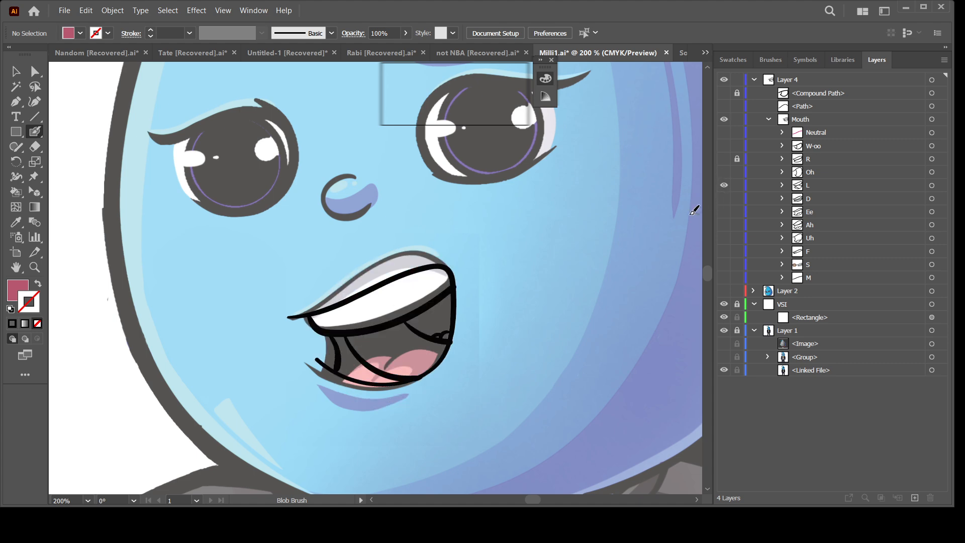
pyautogui.scroll(3, 448, 394)
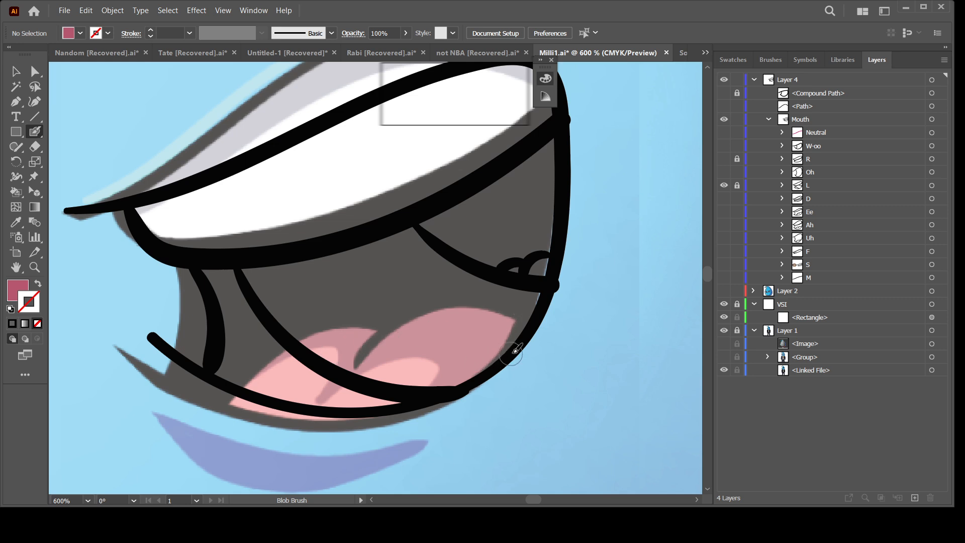
pyautogui.moveTo(513, 351)
pyautogui.mouseDown()
pyautogui.moveTo(464, 357)
pyautogui.moveTo(397, 308)
pyautogui.moveTo(308, 294)
pyautogui.moveTo(263, 245)
pyautogui.mouseUp()
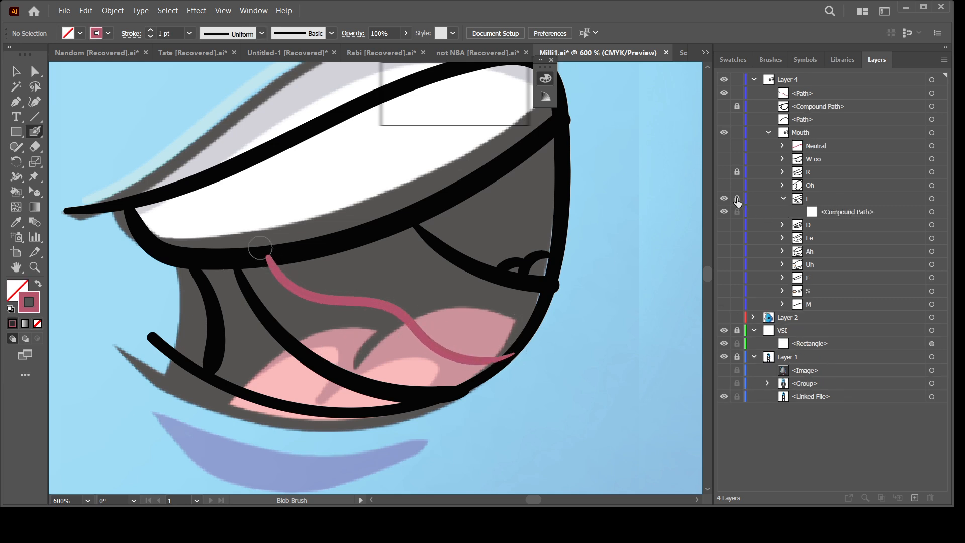
# Move the pink tongue line into L and nest it with the black outline in a subgroup, placed beneath the outline
pyautogui.moveTo(803, 98); pyautogui.dragTo(857, 220)
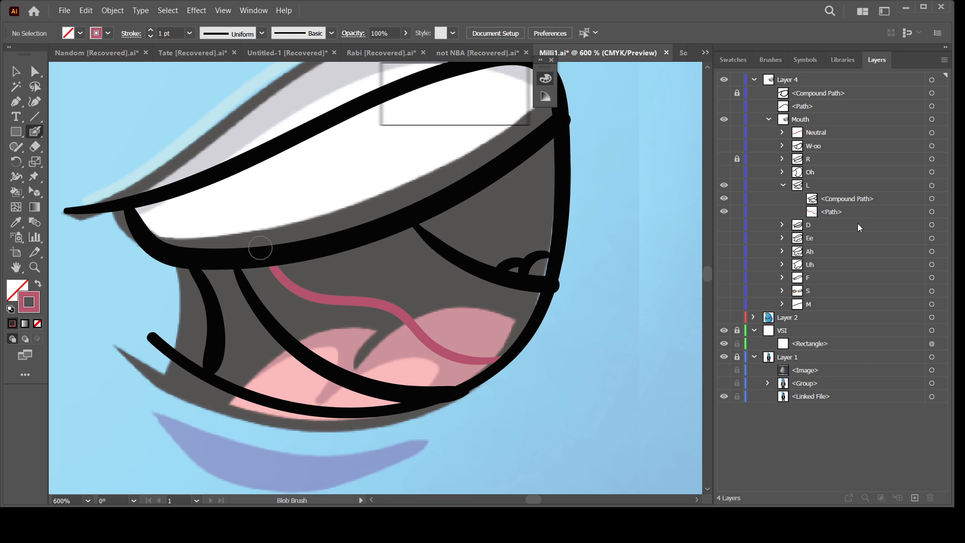
pyautogui.click(933, 199)
pyautogui.keyDown('shift'); pyautogui.click(933, 211); pyautogui.keyUp('shift')
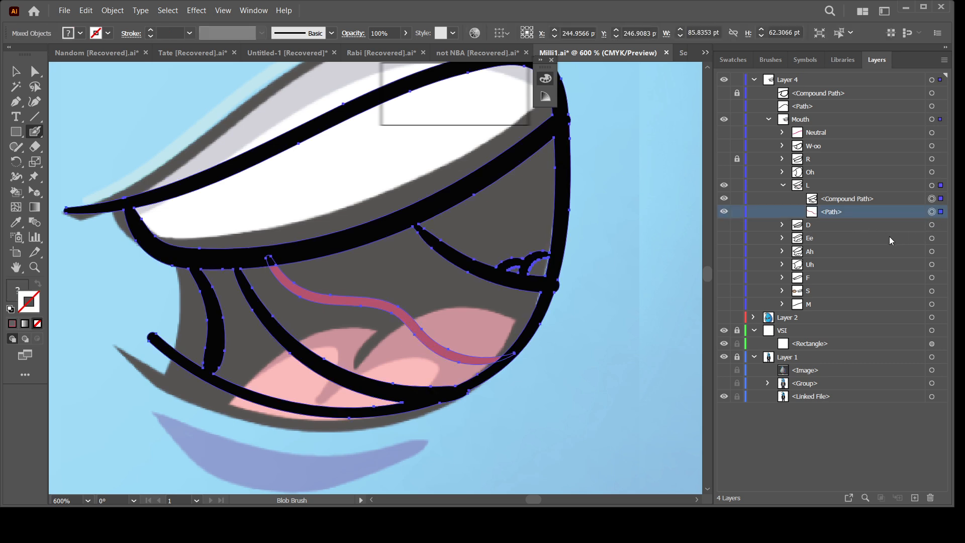
pyautogui.moveTo(835, 213); pyautogui.dragTo(872, 182)
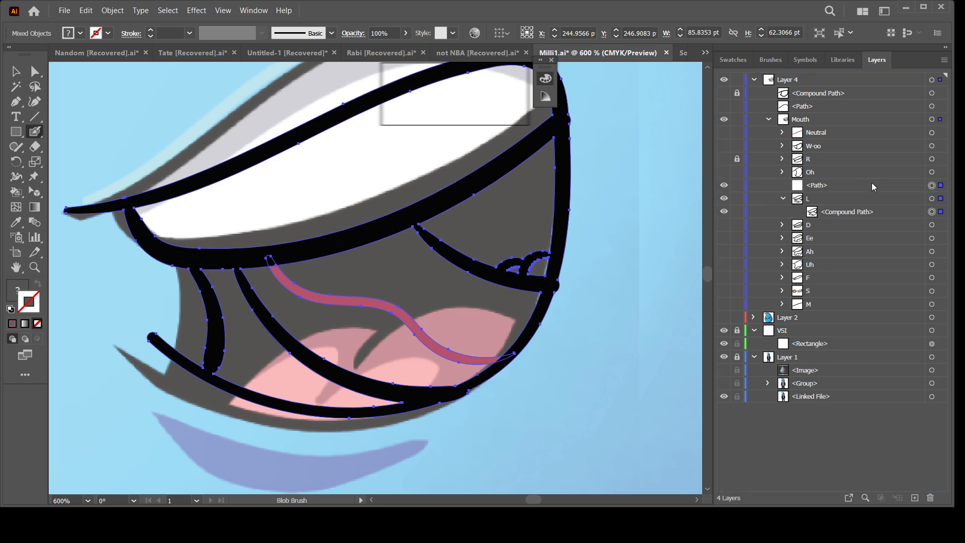
pyautogui.click(940, 185)
pyautogui.hotkey('ctrl', 'g')
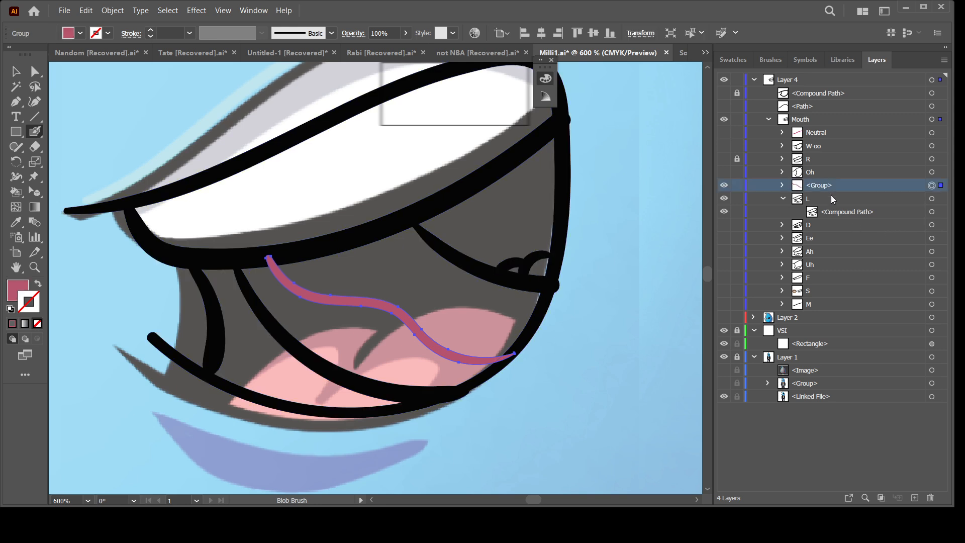
pyautogui.moveTo(831, 189); pyautogui.dragTo(838, 214)
pyautogui.click(796, 212)
pyautogui.click(793, 202)
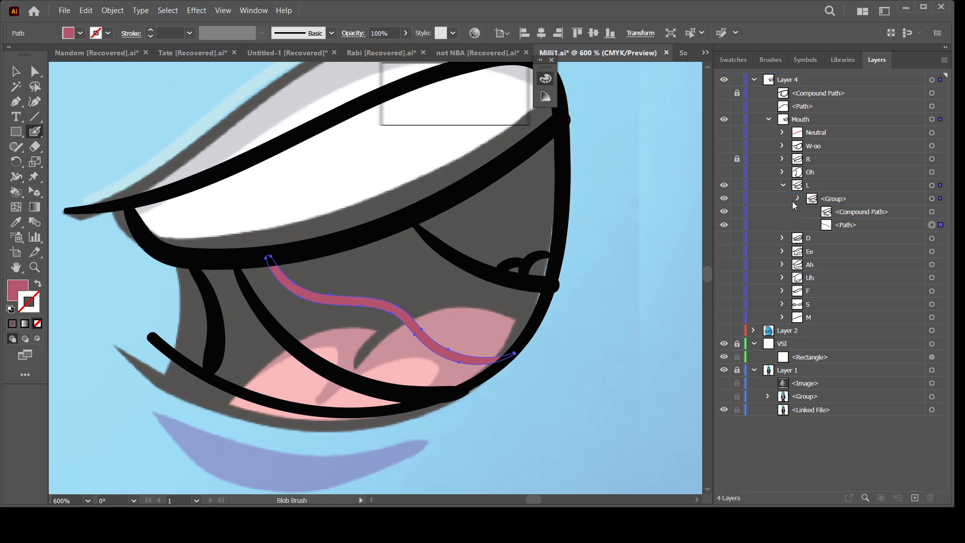
pyautogui.click(783, 185)
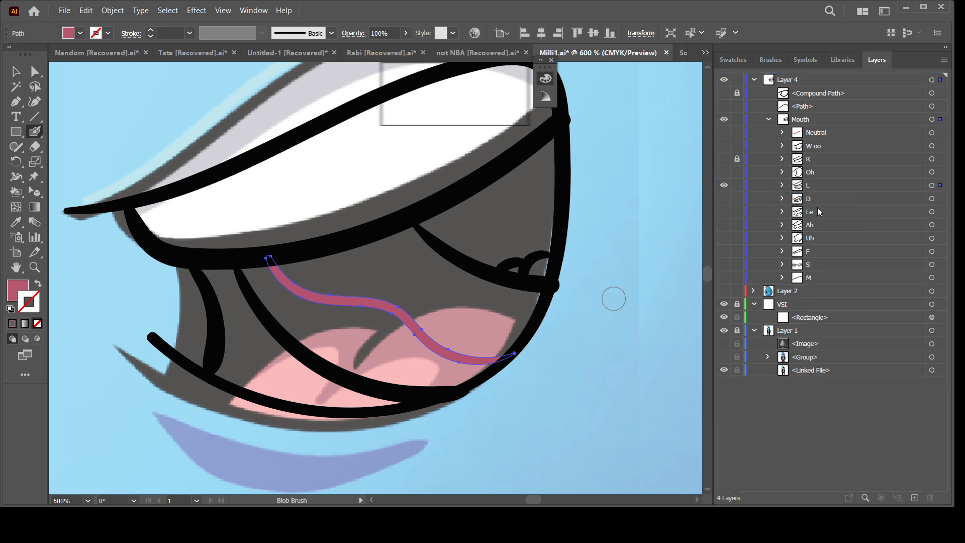
# Show only the Ee mouth and draw a dark pink shading line following both humps of its tongue
pyautogui.click(724, 186)
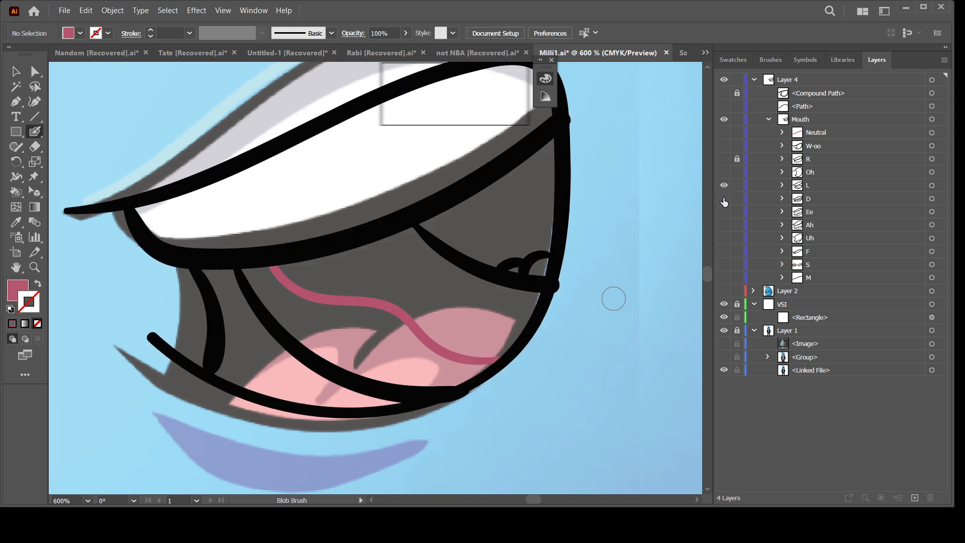
pyautogui.click(723, 199)
pyautogui.click(723, 199)
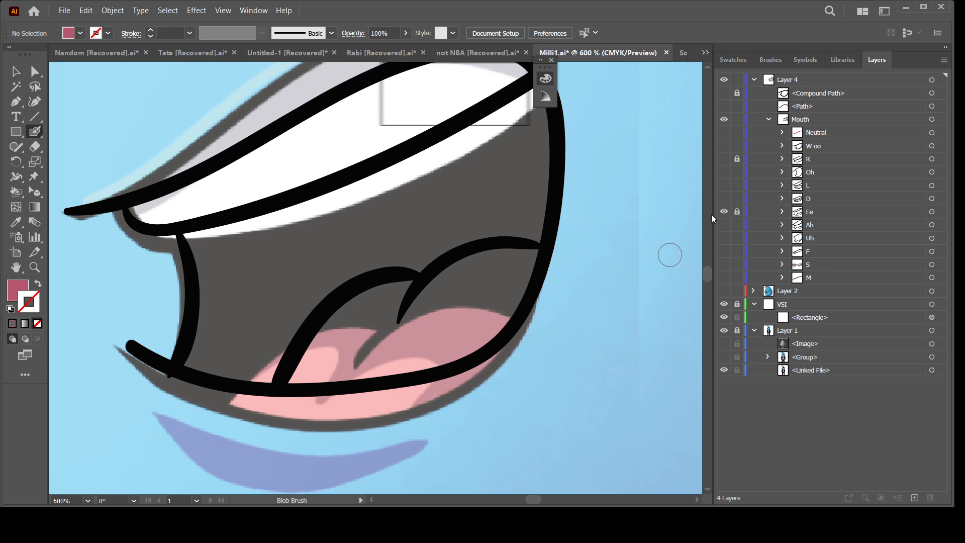
pyautogui.moveTo(464, 353)
pyautogui.mouseDown()
pyautogui.moveTo(502, 291)
pyautogui.moveTo(490, 277)
pyautogui.moveTo(452, 294)
pyautogui.moveTo(418, 339)
pyautogui.moveTo(395, 335)
pyautogui.moveTo(391, 301)
pyautogui.mouseUp()
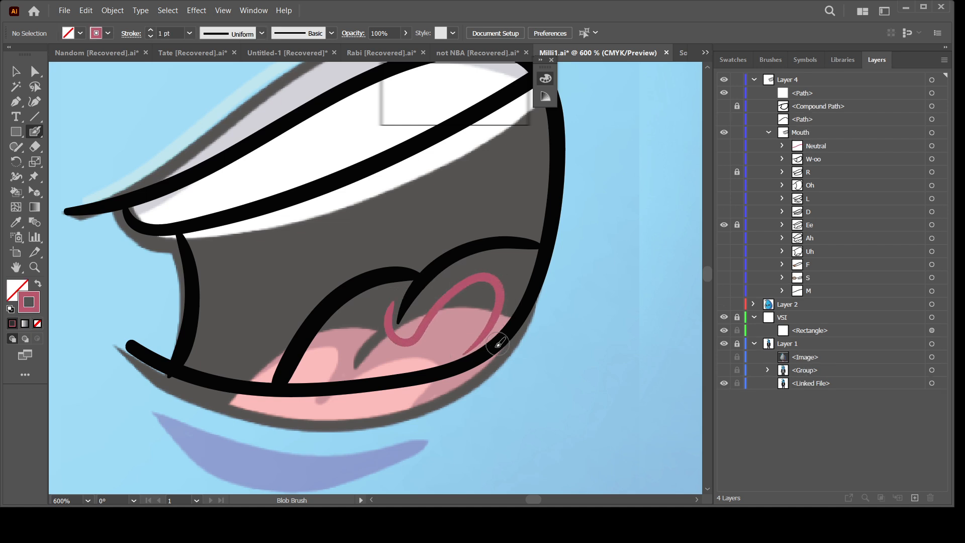
pyautogui.hotkey('ctrl', 'z')
pyautogui.moveTo(476, 346)
pyautogui.mouseDown()
pyautogui.moveTo(497, 282)
pyautogui.moveTo(443, 288)
pyautogui.moveTo(395, 333)
pyautogui.moveTo(387, 329)
pyautogui.moveTo(399, 291)
pyautogui.moveTo(342, 301)
pyautogui.moveTo(324, 317)
pyautogui.mouseUp()
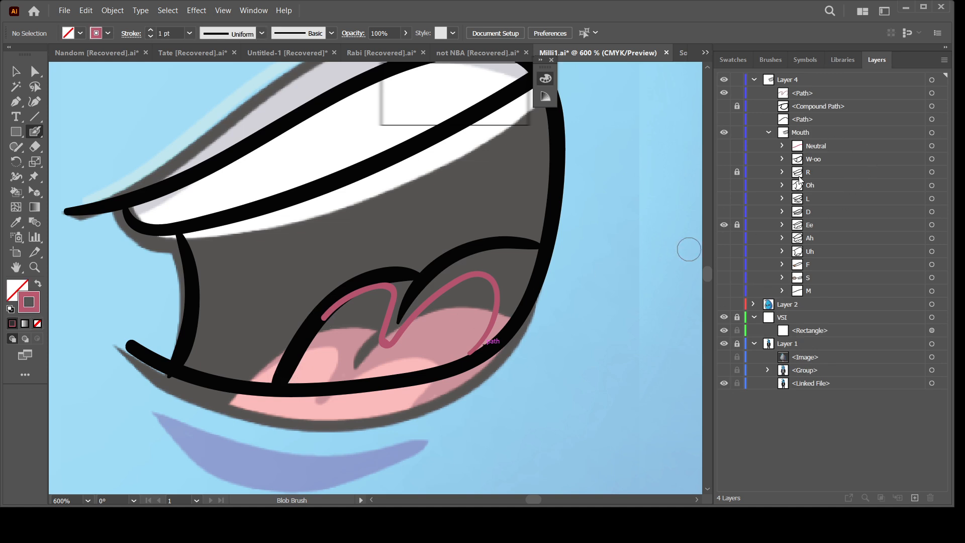
# Unlock Ee and nest its pink tongue line with the black outline in a subgroup, keeping the line beneath the outline
pyautogui.click(743, 226)
pyautogui.click(783, 225)
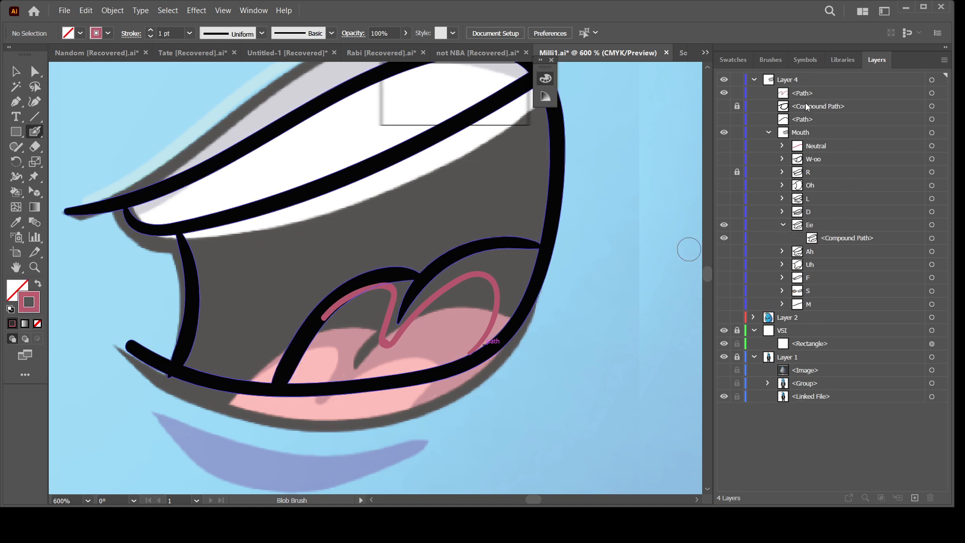
pyautogui.moveTo(806, 94)
pyautogui.mouseDown()
pyautogui.moveTo(845, 231)
pyautogui.moveTo(832, 97)
pyautogui.moveTo(846, 256)
pyautogui.moveTo(847, 233)
pyautogui.mouseUp()
pyautogui.click(932, 93)
pyautogui.hotkey('ctrl', 'g')
pyautogui.click(799, 225)
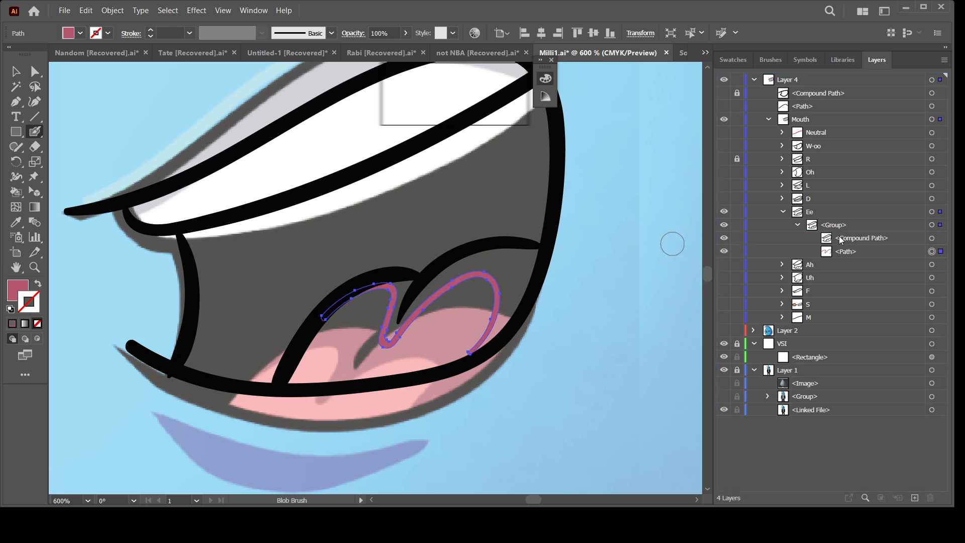
pyautogui.click(797, 225)
pyautogui.click(783, 211)
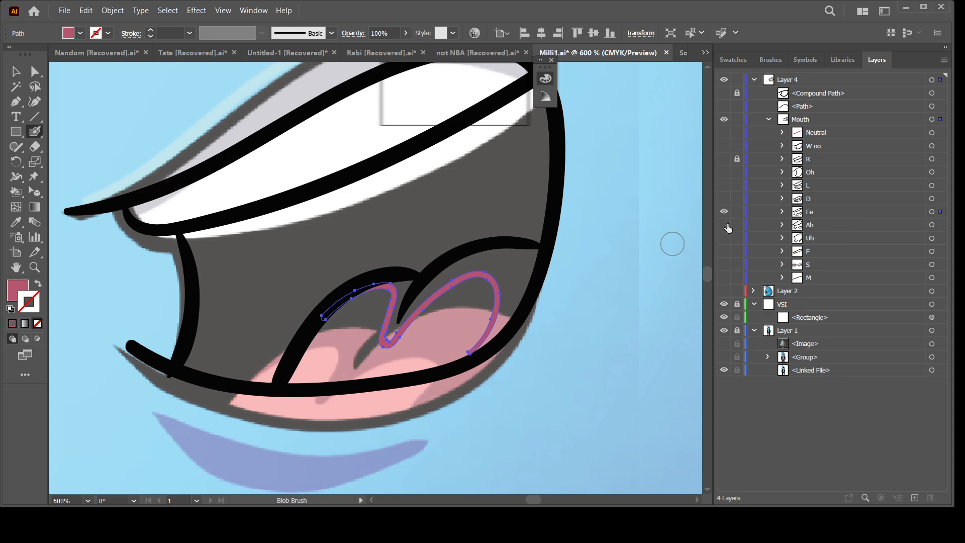
# Show and lock Ah in place of Ee, and trace the reference tongue's highlight edge with a dark pink line
pyautogui.click(725, 213)
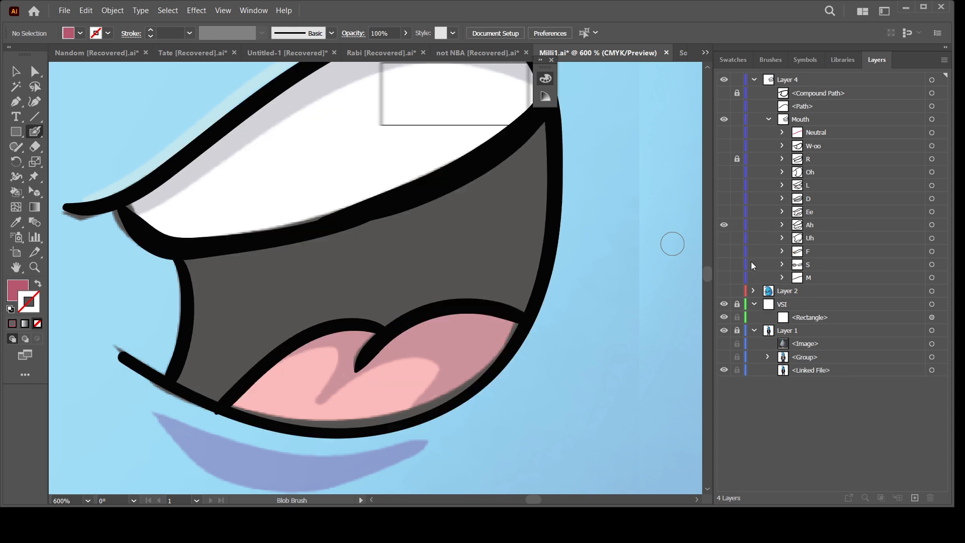
pyautogui.click(737, 225)
pyautogui.scroll(1, 449, 379)
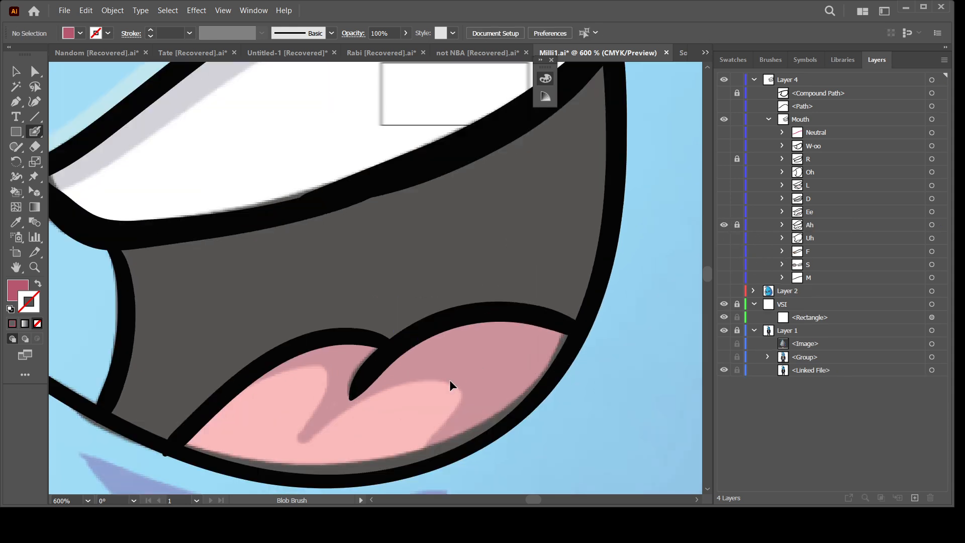
pyautogui.moveTo(449, 413)
pyautogui.mouseDown()
pyautogui.moveTo(497, 354)
pyautogui.moveTo(453, 328)
pyautogui.moveTo(335, 387)
pyautogui.moveTo(370, 330)
pyautogui.moveTo(322, 312)
pyautogui.moveTo(280, 336)
pyautogui.mouseUp()
pyautogui.hotkey('shift', 'x')
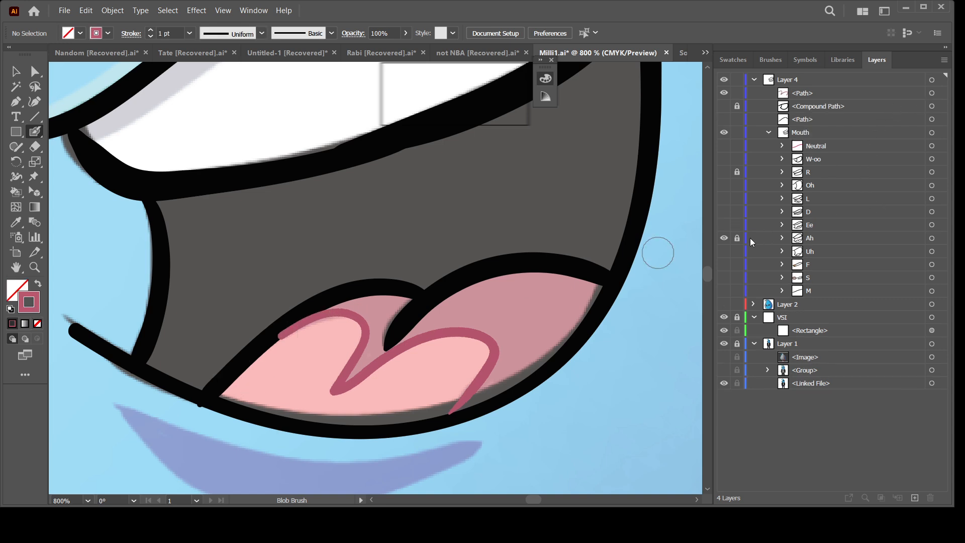
# Group the traced tongue line inside Ah and nest the black outline above it in the same subgroup
pyautogui.click(782, 238)
pyautogui.click(808, 95)
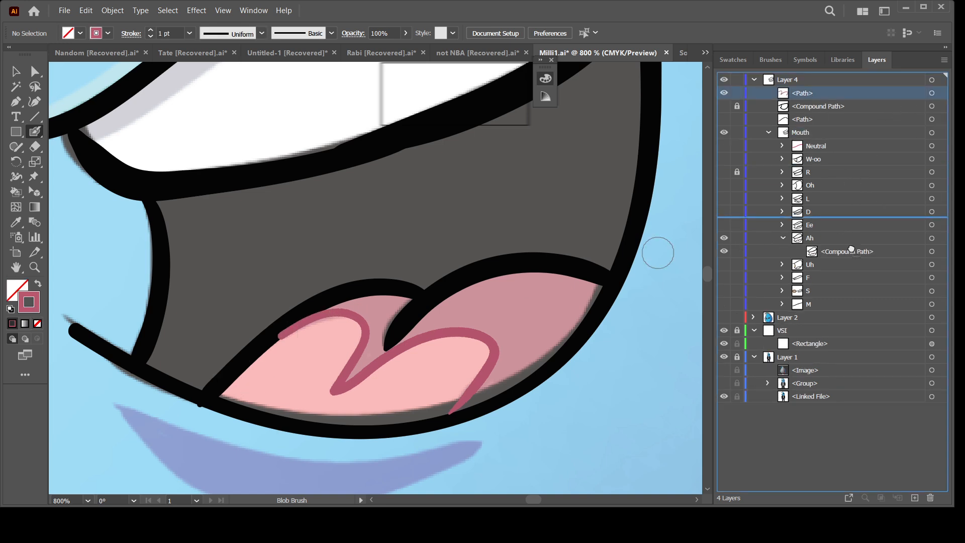
pyautogui.click(931, 93)
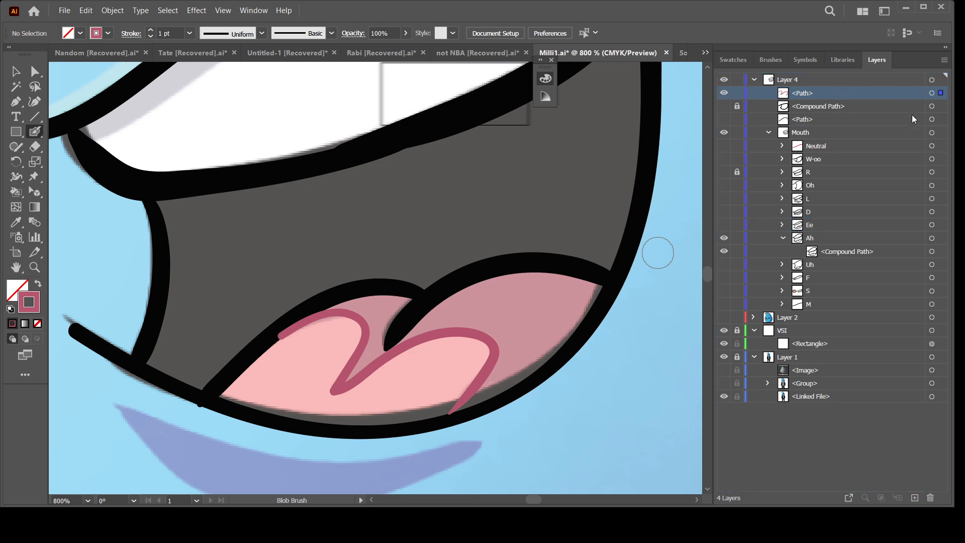
pyautogui.hotkey('ctrl', 'g')
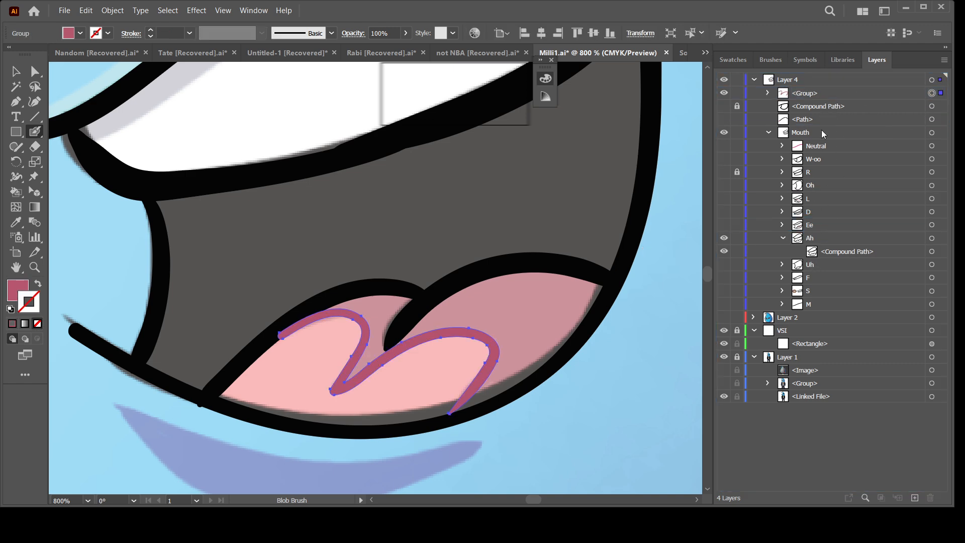
pyautogui.moveTo(815, 98); pyautogui.dragTo(804, 255)
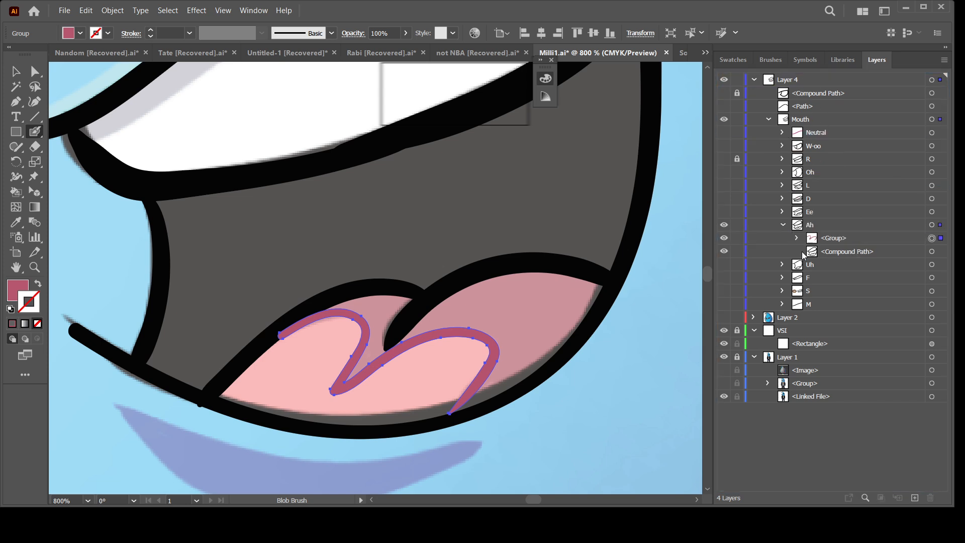
pyautogui.click(796, 238)
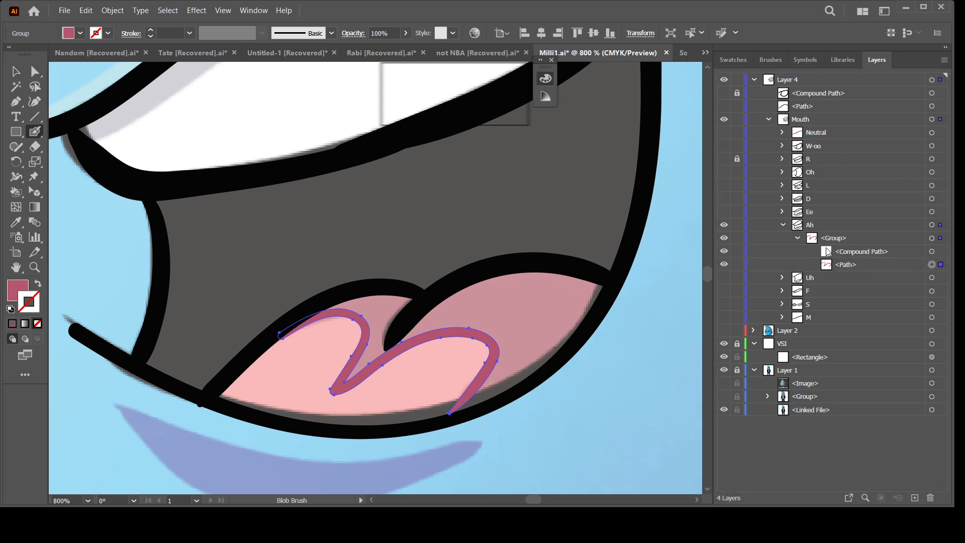
pyautogui.click(799, 238)
pyautogui.click(782, 225)
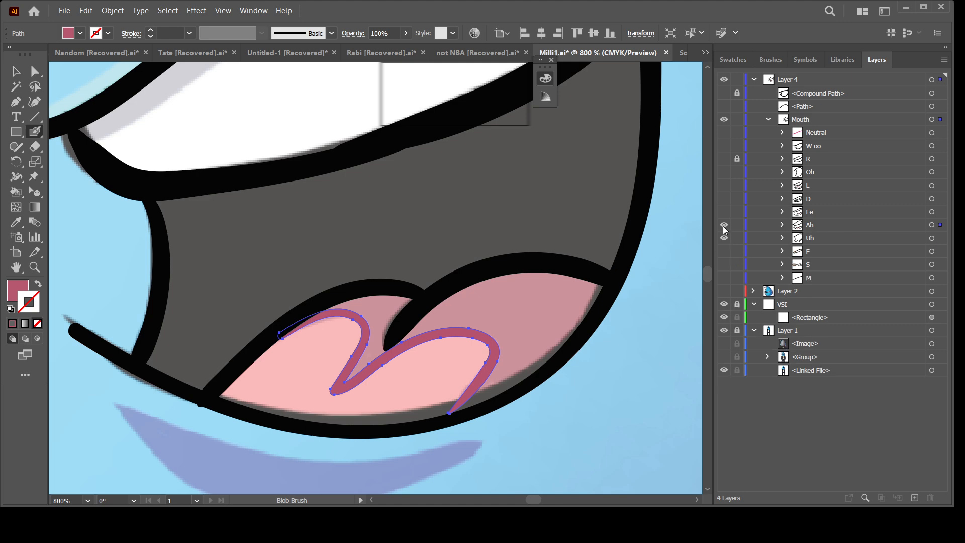
# Show Uh instead of Ah and draw a dark pink shading line inside both humps of its tongue
pyautogui.click(723, 226)
pyautogui.moveTo(516, 404)
pyautogui.mouseDown()
pyautogui.moveTo(482, 318)
pyautogui.moveTo(518, 322)
pyautogui.moveTo(573, 250)
pyautogui.moveTo(561, 227)
pyautogui.moveTo(526, 237)
pyautogui.moveTo(416, 319)
pyautogui.moveTo(433, 280)
pyautogui.moveTo(419, 296)
pyautogui.moveTo(436, 258)
pyautogui.moveTo(431, 238)
pyautogui.moveTo(380, 233)
pyautogui.moveTo(295, 255)
pyautogui.moveTo(185, 332)
pyautogui.mouseUp()
pyautogui.hotkey('ctrl', '=')
pyautogui.click(738, 239)
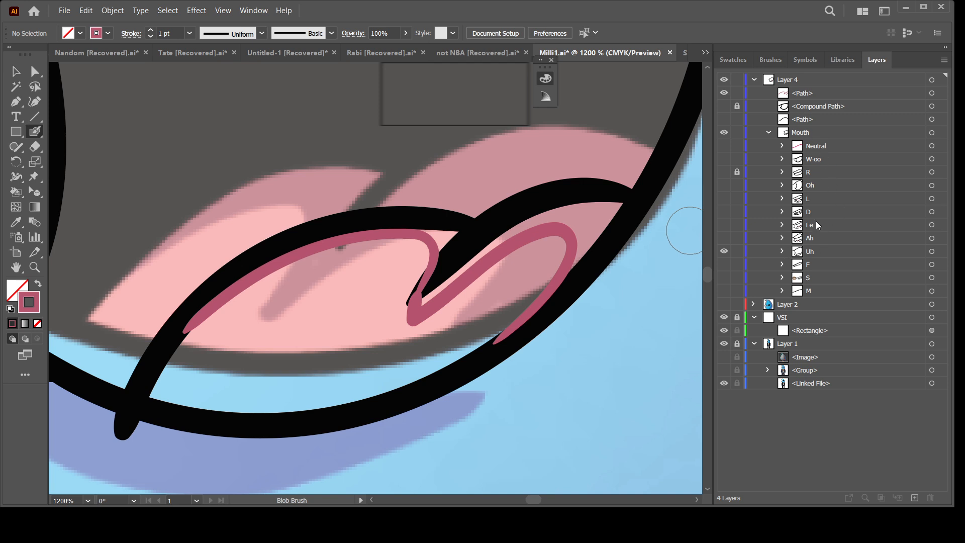
# Nest the new tongue line with the black outline in a subgroup of Uh, and show F instead of Uh
pyautogui.click(783, 252)
pyautogui.moveTo(814, 93); pyautogui.dragTo(797, 275)
pyautogui.click(940, 94)
pyautogui.hotkey('ctrl', 'g')
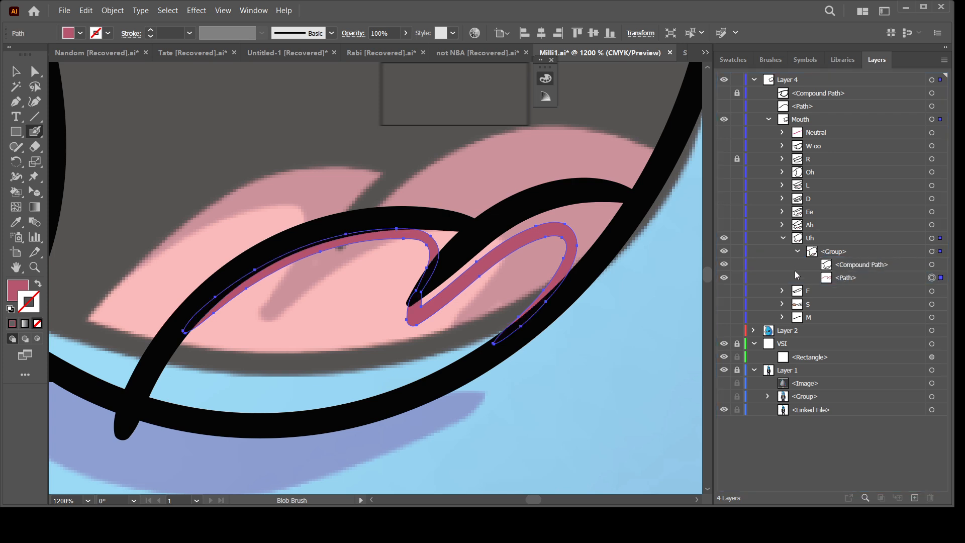
pyautogui.click(784, 238)
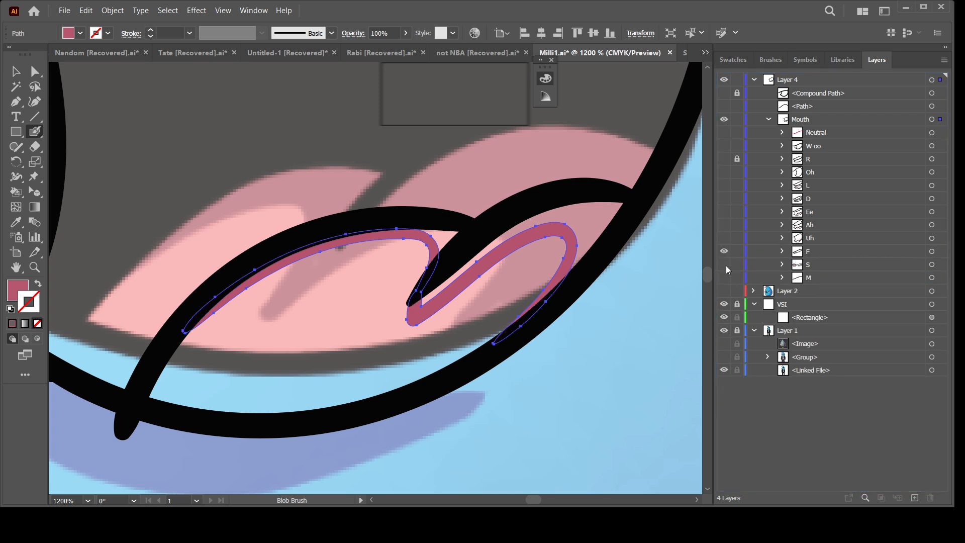
# Check the S and M mouth groups one after the other in place of F
pyautogui.click(725, 266)
pyautogui.click(724, 253)
pyautogui.hotkey('ctrl', '-')
pyautogui.hotkey('ctrl', '-')
pyautogui.hotkey('ctrl', '-')
pyautogui.hotkey('ctrl', '-')
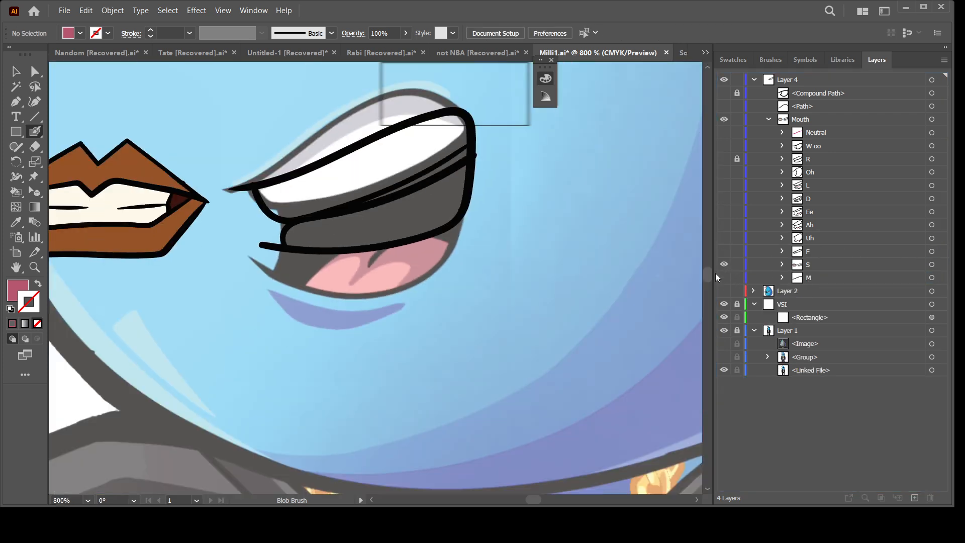
pyautogui.click(724, 277)
pyautogui.click(724, 264)
pyautogui.hotkey('ctrl', '-')
pyautogui.hotkey('ctrl', '-')
pyautogui.hotkey('ctrl', '-')
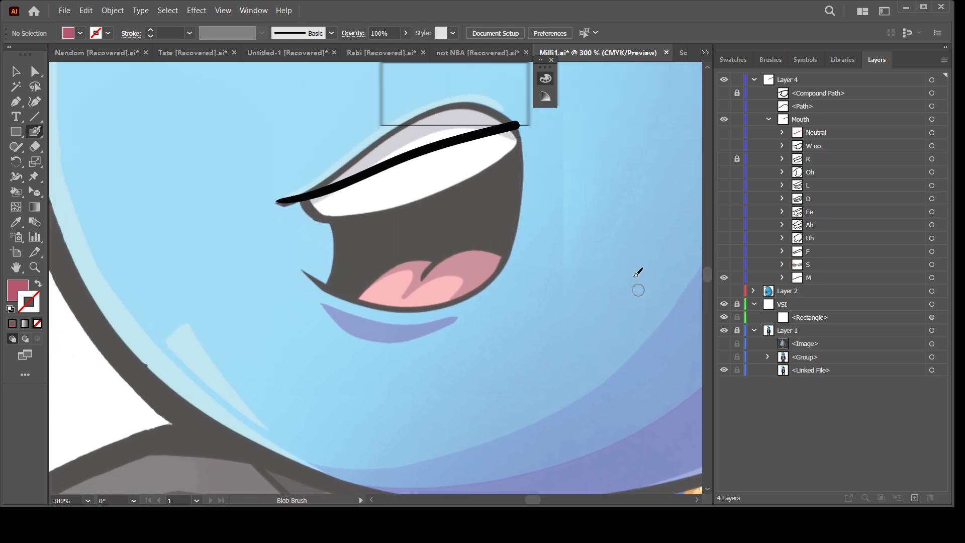
# Hide the VSI overlay and sample the light pink of the reference tongue as the fill color
pyautogui.hotkey('ctrl', '-')
pyautogui.hotkey('ctrl', '-')
pyautogui.hotkey('ctrl', '-')
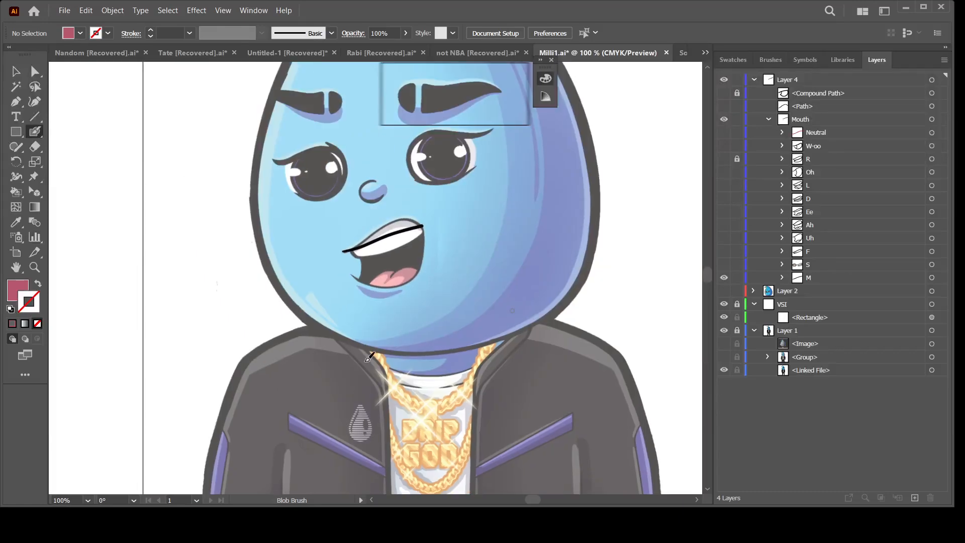
pyautogui.click(724, 305)
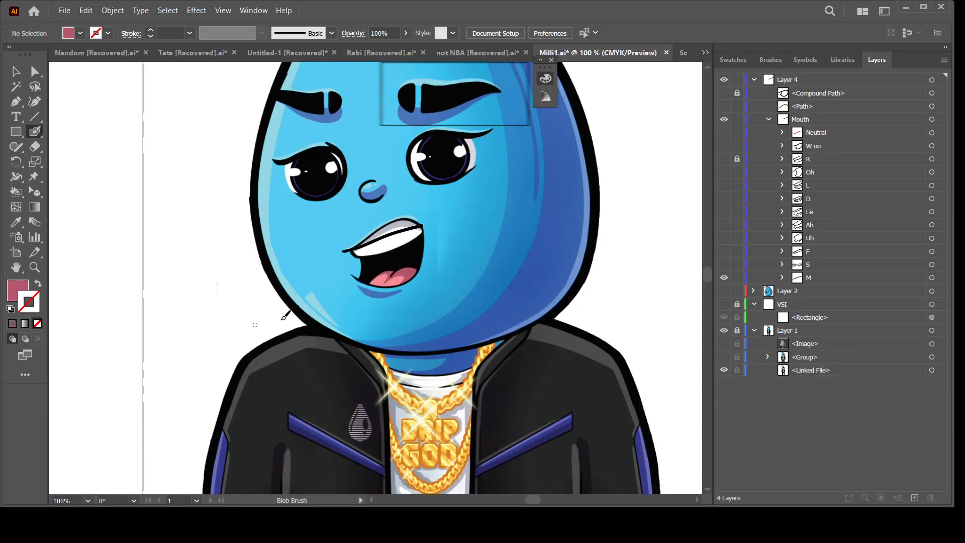
pyautogui.hotkey('ctrl', '+')
pyautogui.hotkey('ctrl', '+')
pyautogui.hotkey('ctrl', '+')
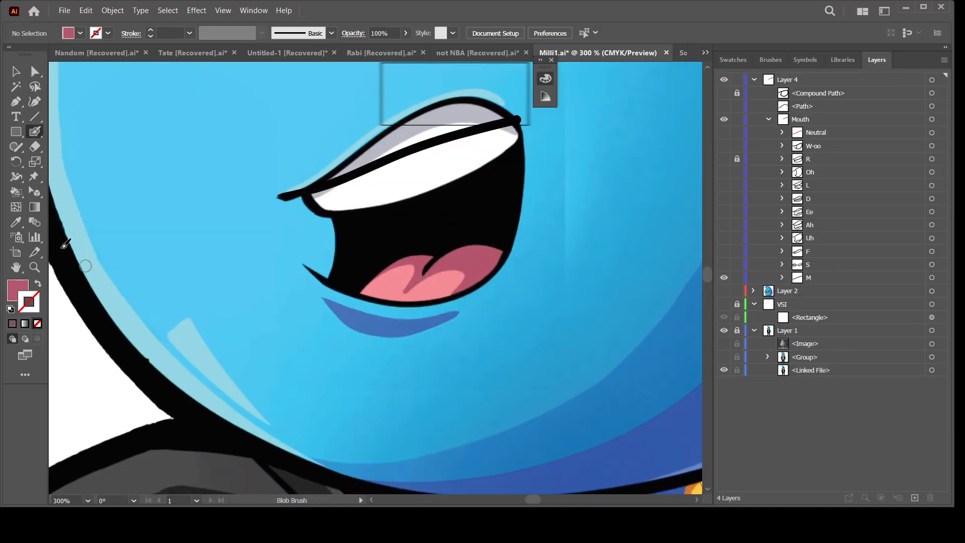
pyautogui.press('i')
pyautogui.click(445, 283)
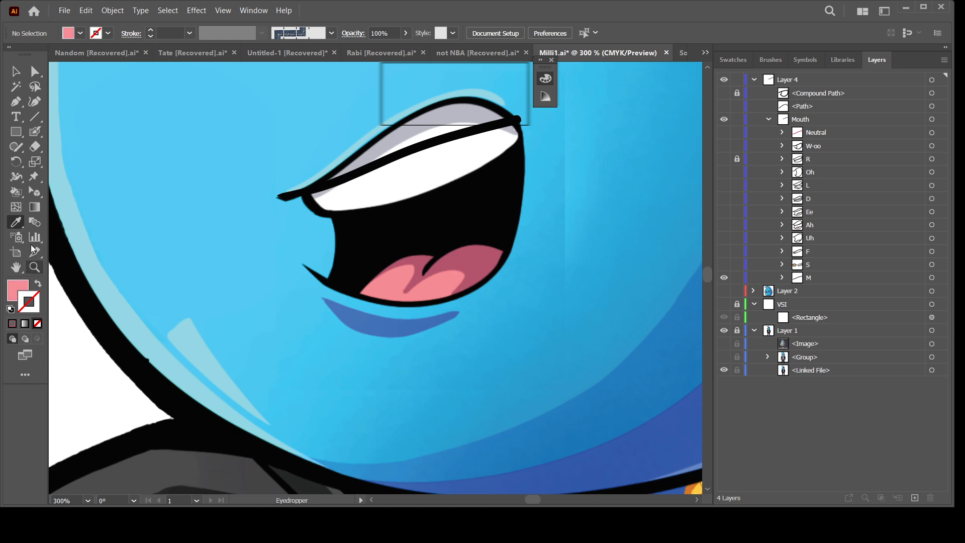
# Show only the L mouth over Layer 2, select L for Live Paint filling, and lock Layer 2
pyautogui.click(20, 193)
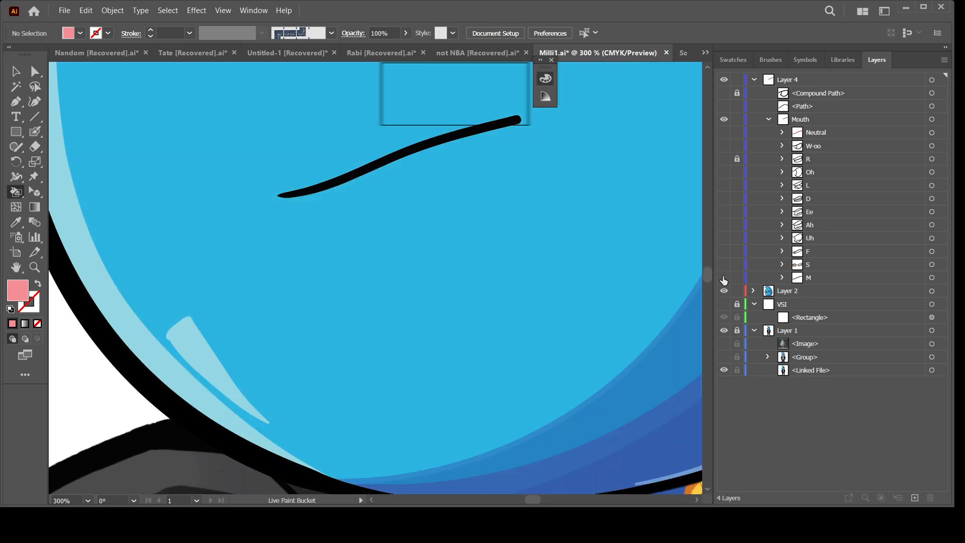
pyautogui.click(724, 279)
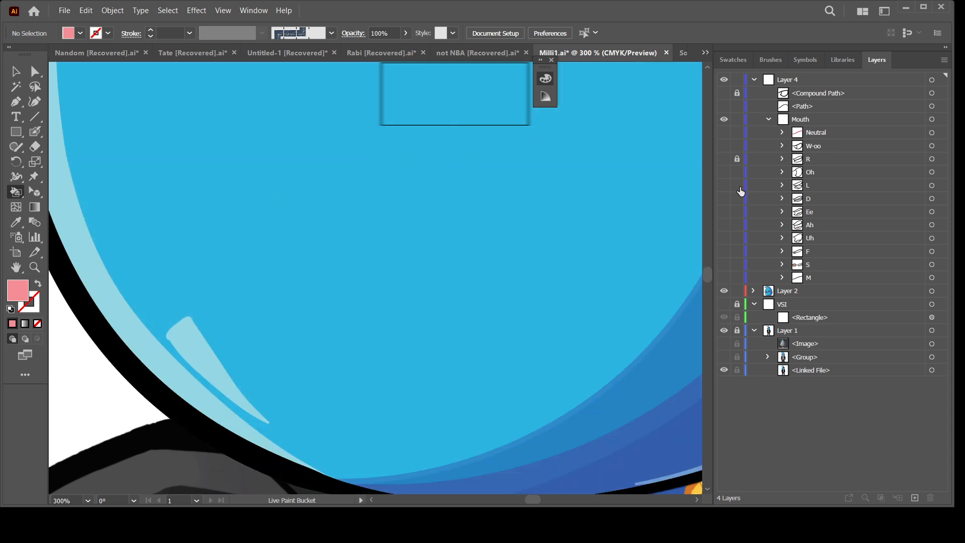
pyautogui.click(723, 146)
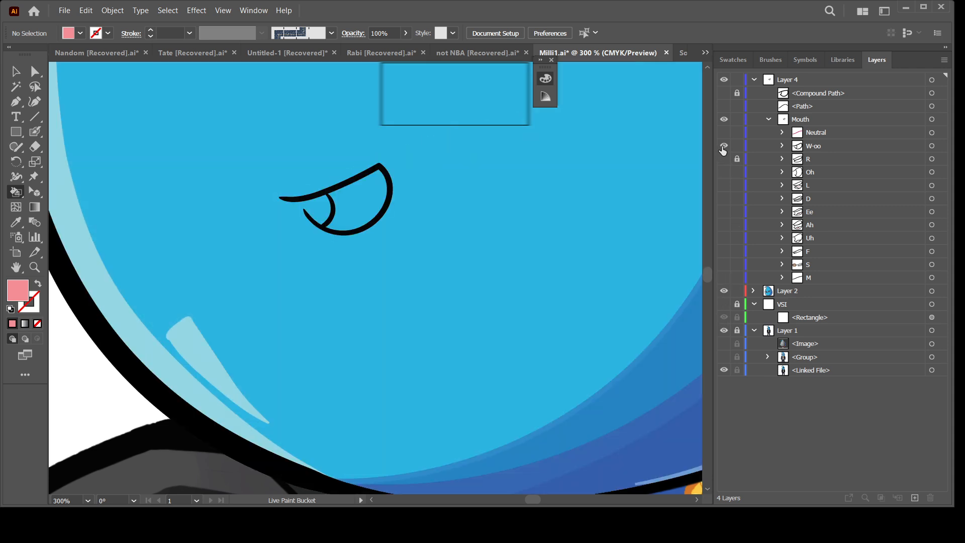
pyautogui.click(724, 146)
pyautogui.click(724, 159)
pyautogui.click(723, 172)
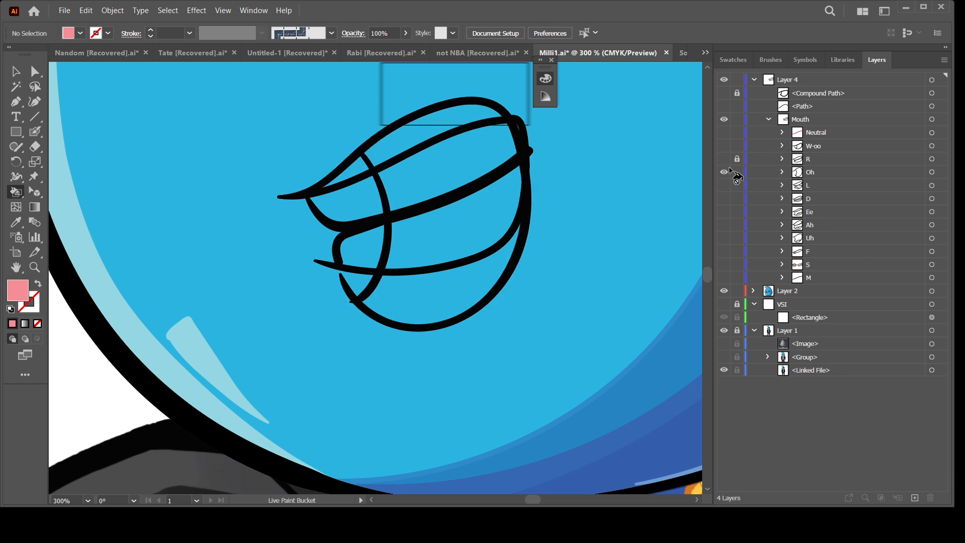
pyautogui.click(724, 158)
pyautogui.click(724, 172)
pyautogui.click(724, 185)
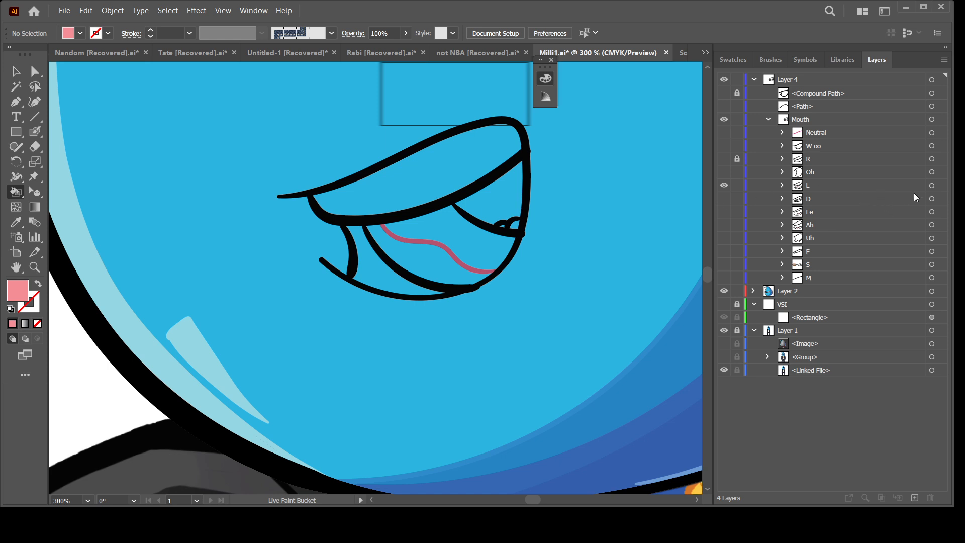
pyautogui.click(932, 185)
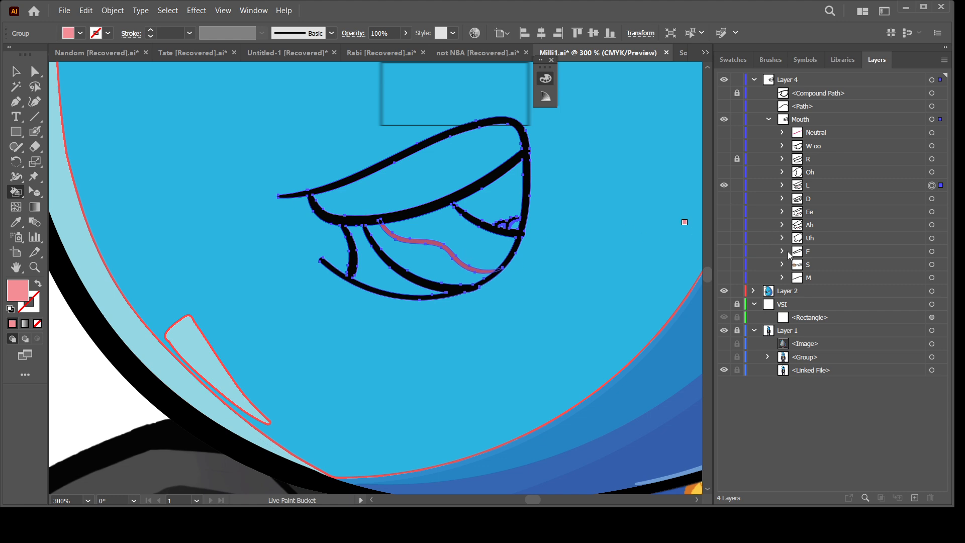
pyautogui.click(737, 292)
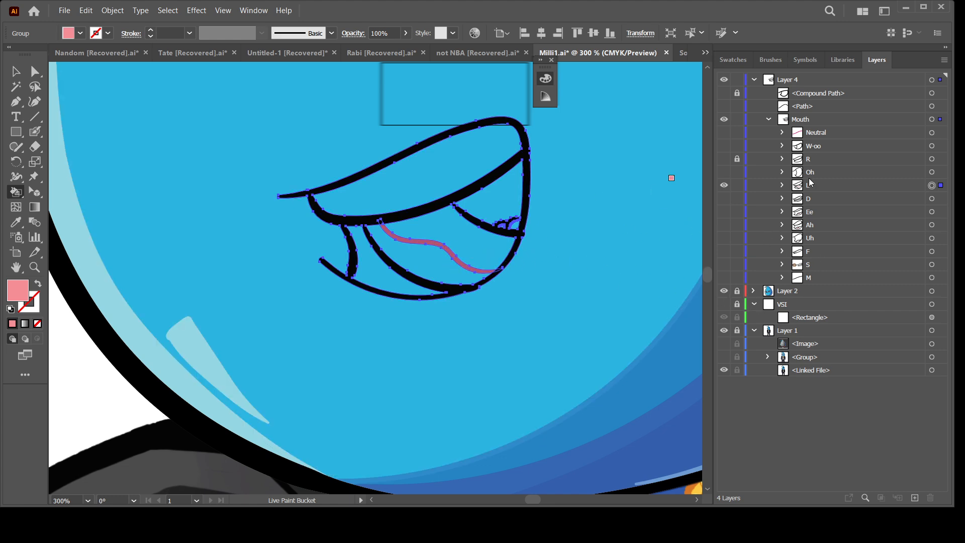
# Try to Live Paint the tongue area below the dark pink line directly on the L group
pyautogui.click(441, 267)
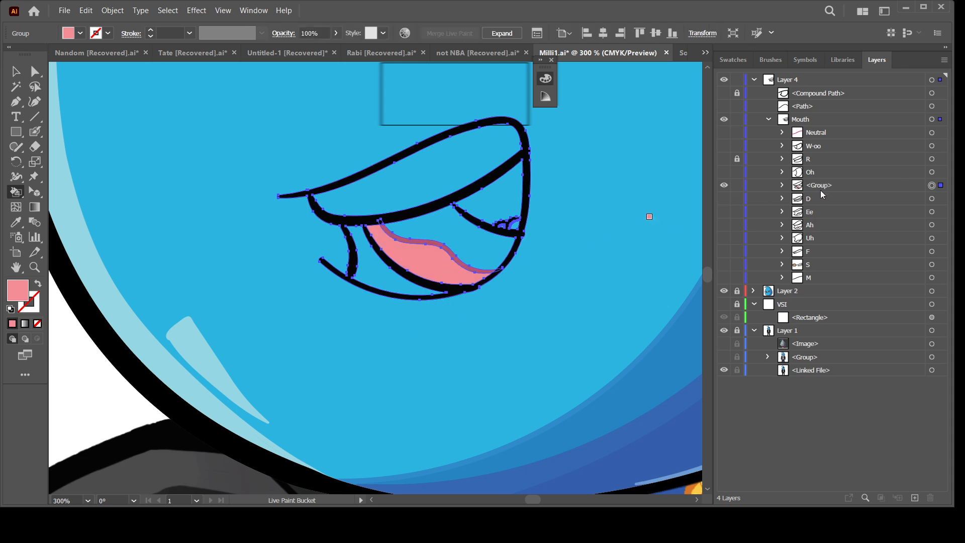
pyautogui.press('v')
pyautogui.hotkey('ctrl', 'z')
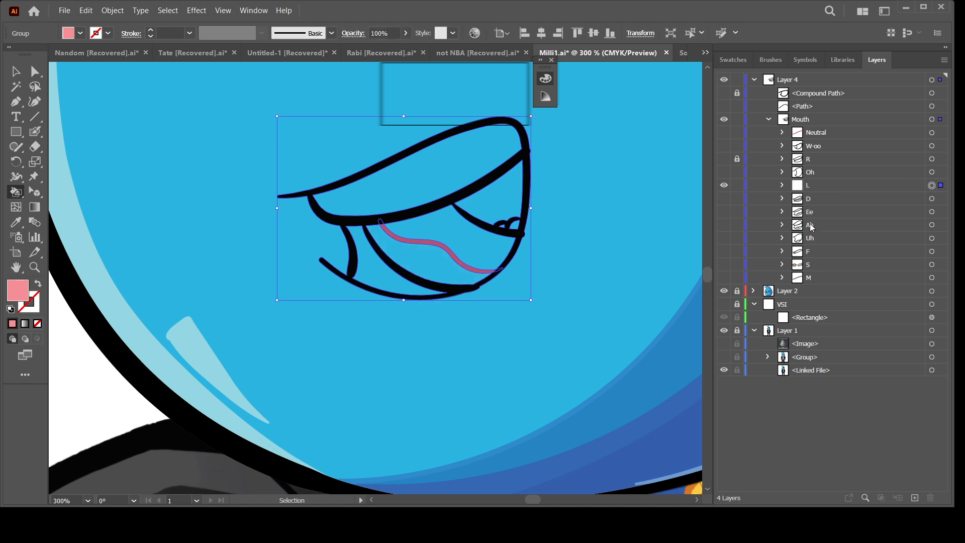
# Duplicate L's inner subgroup just above L and Live Paint the copy's tongue light pink below the dark pink line
pyautogui.click(783, 185)
pyautogui.click(832, 204)
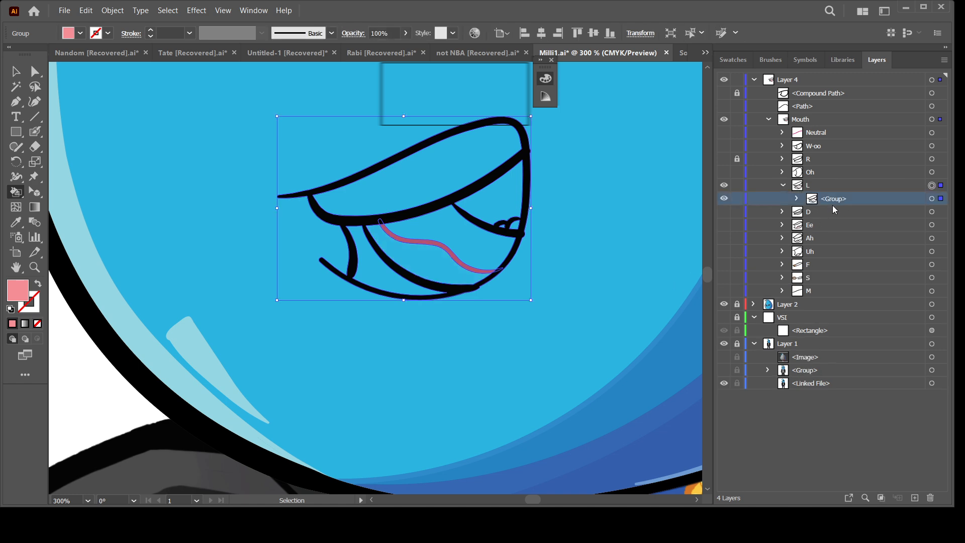
pyautogui.moveTo(835, 195); pyautogui.dragTo(841, 182)
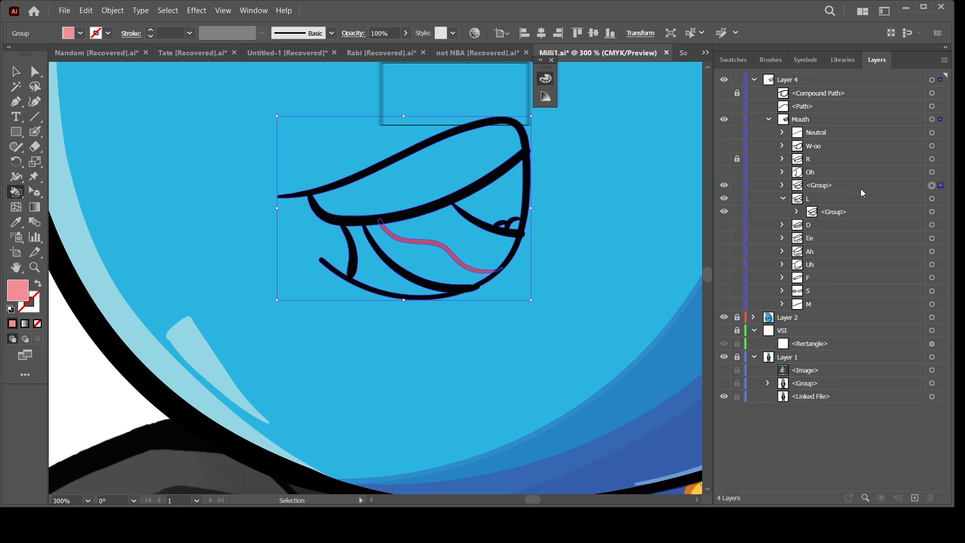
pyautogui.click(457, 271)
# Move the painted copy into L and delete L's original unpainted subgroup
pyautogui.moveTo(827, 190); pyautogui.dragTo(839, 213)
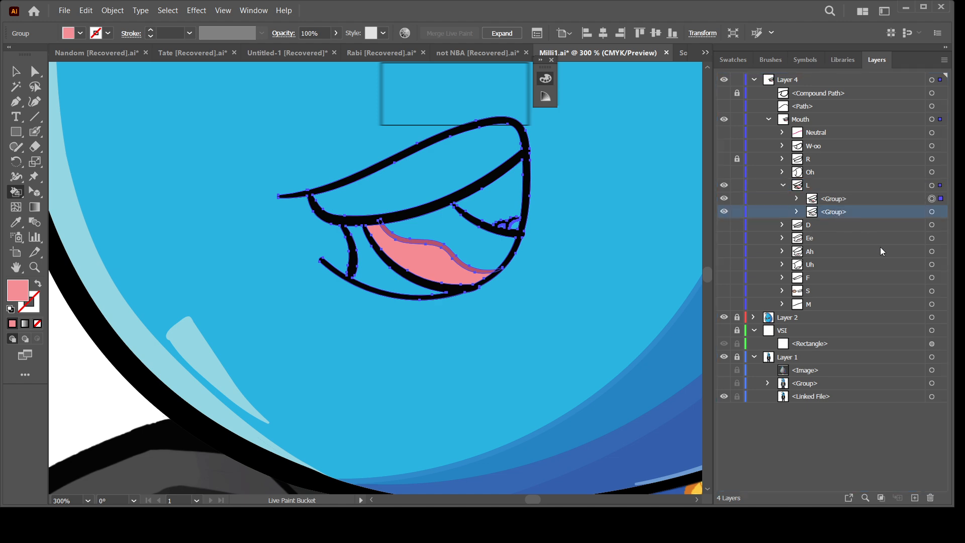
pyautogui.click(930, 496)
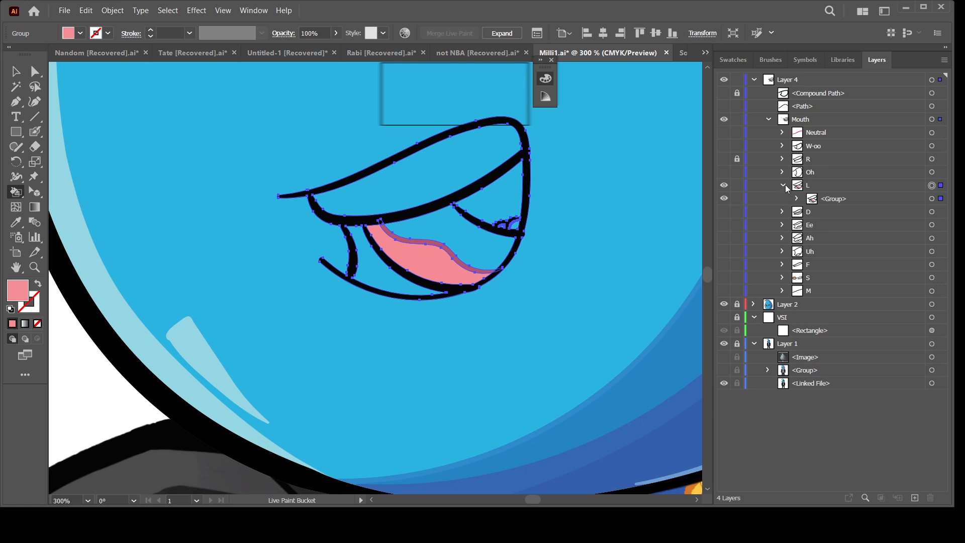
pyautogui.click(783, 185)
# Hide L, look at D briefly, and leave Ee as the only visible mouth group
pyautogui.click(724, 199)
pyautogui.click(724, 185)
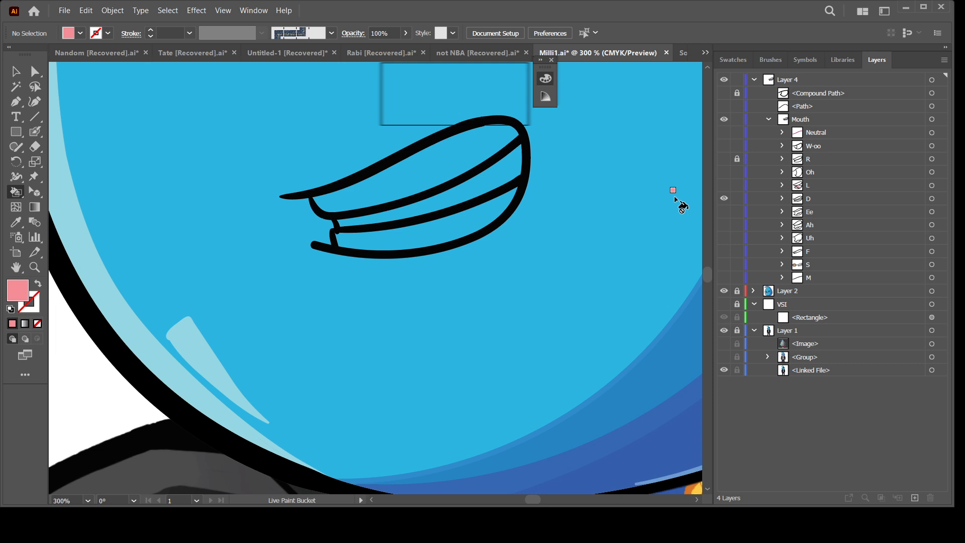
pyautogui.click(724, 211)
pyautogui.click(724, 199)
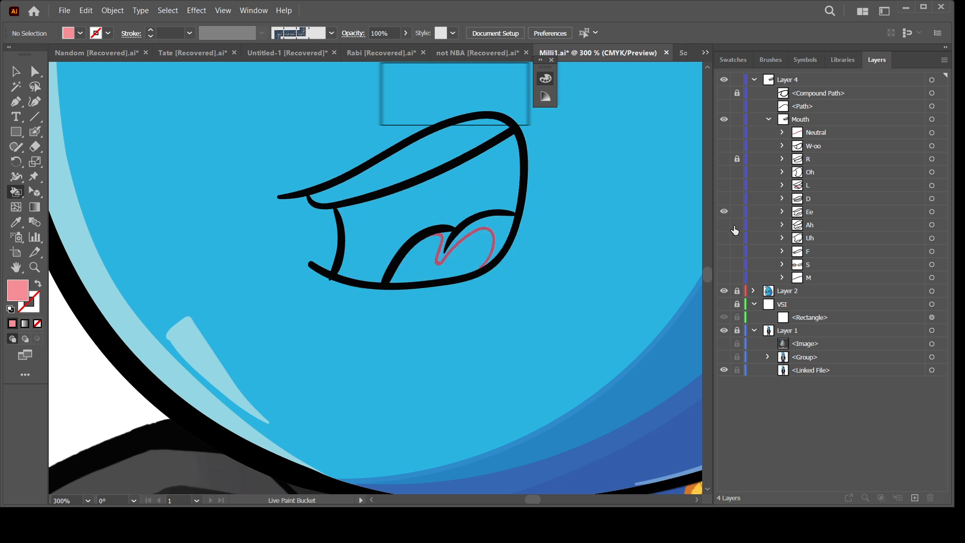
# Live Paint the tongue light pink inside the dark pink line on a duplicate of Ee's subgroup, and delete the original
pyautogui.click(781, 211)
pyautogui.moveTo(822, 225)
pyautogui.mouseDown()
pyautogui.moveTo(825, 203)
pyautogui.moveTo(824, 227)
pyautogui.mouseUp()
pyautogui.click(470, 265)
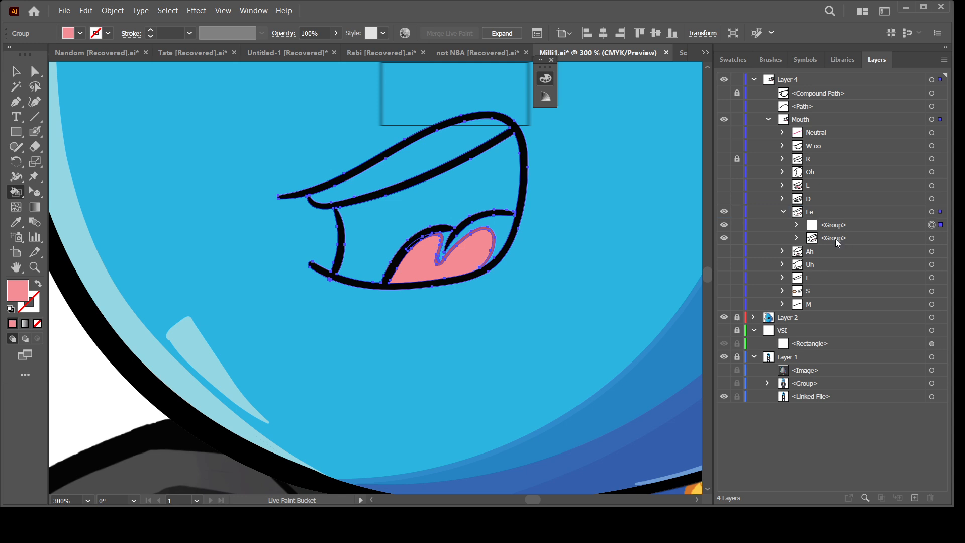
pyautogui.click(836, 239)
pyautogui.click(929, 496)
pyautogui.click(783, 211)
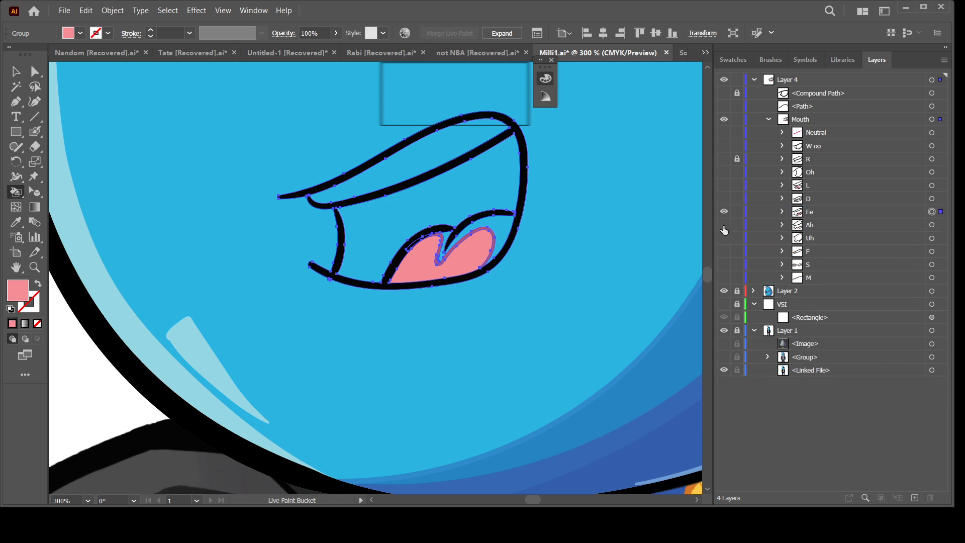
# Show Ah in place of Ee and Live Paint its front tongue area light pink on a duplicate of its subgroup
pyautogui.click(724, 225)
pyautogui.click(724, 211)
pyautogui.click(783, 224)
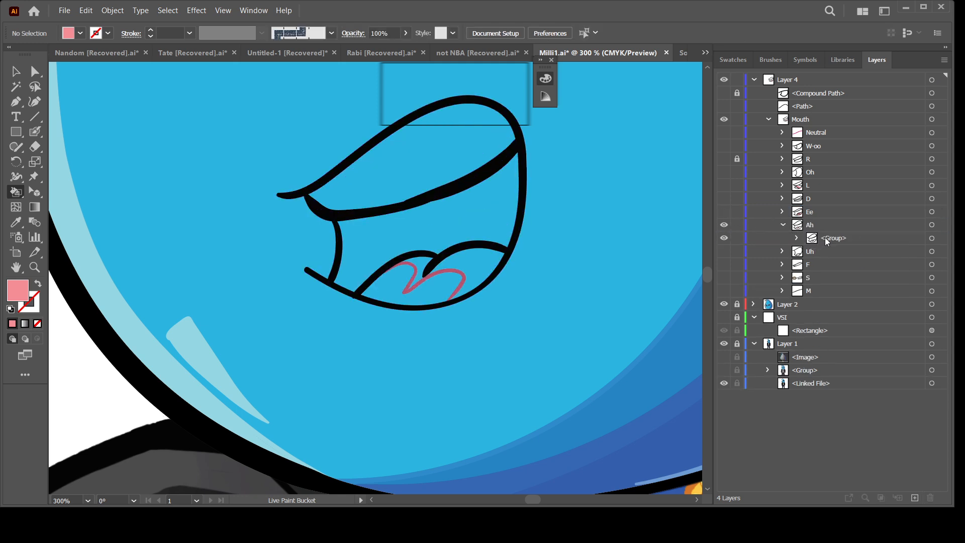
pyautogui.moveTo(825, 237)
pyautogui.mouseDown()
pyautogui.moveTo(830, 219)
pyautogui.moveTo(820, 240)
pyautogui.mouseUp()
pyautogui.click(433, 293)
# Delete Ah's unpainted original subgroup and show Uh in place of Ah with its contents expanded
pyautogui.click(831, 253)
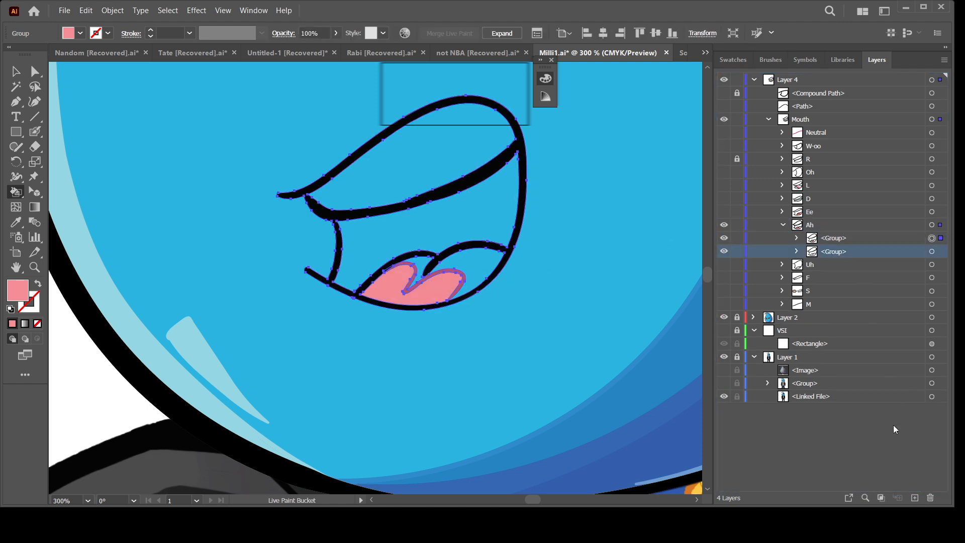
pyautogui.click(930, 498)
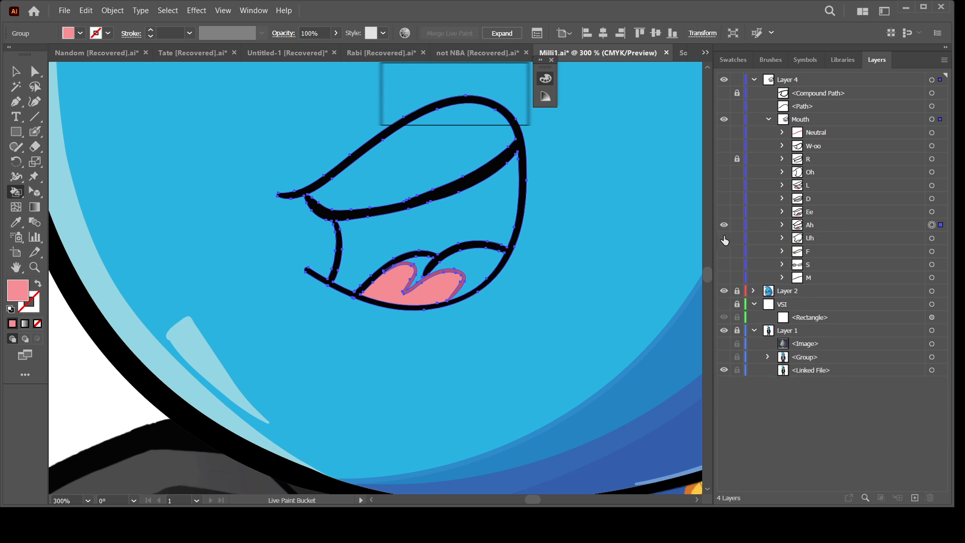
pyautogui.keyDown('alt'); pyautogui.click(724, 239); pyautogui.keyUp('alt')
pyautogui.click(782, 238)
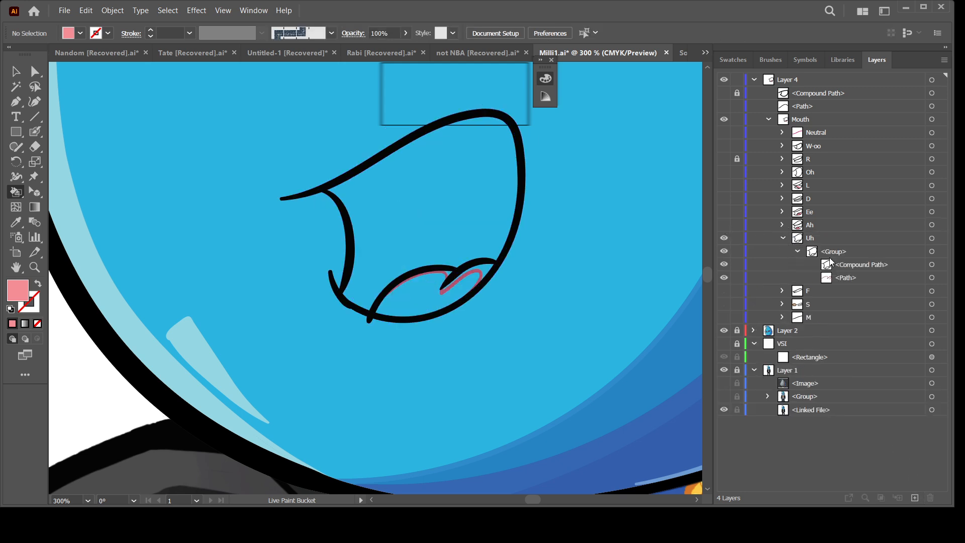
# Try to duplicate the inner subgroup of Uh
pyautogui.moveTo(833, 252); pyautogui.dragTo(832, 232)
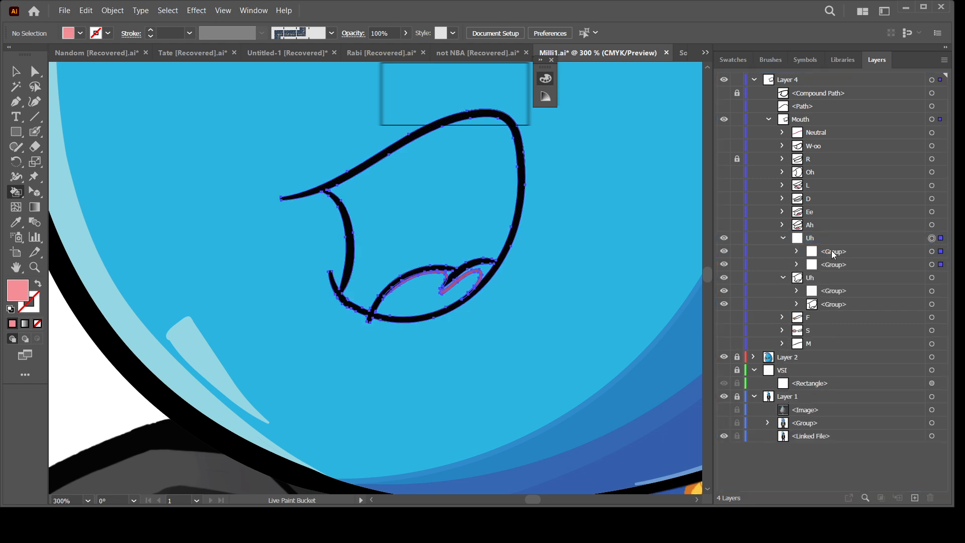
pyautogui.hotkey('ctrl', 'z')
pyautogui.click(826, 255)
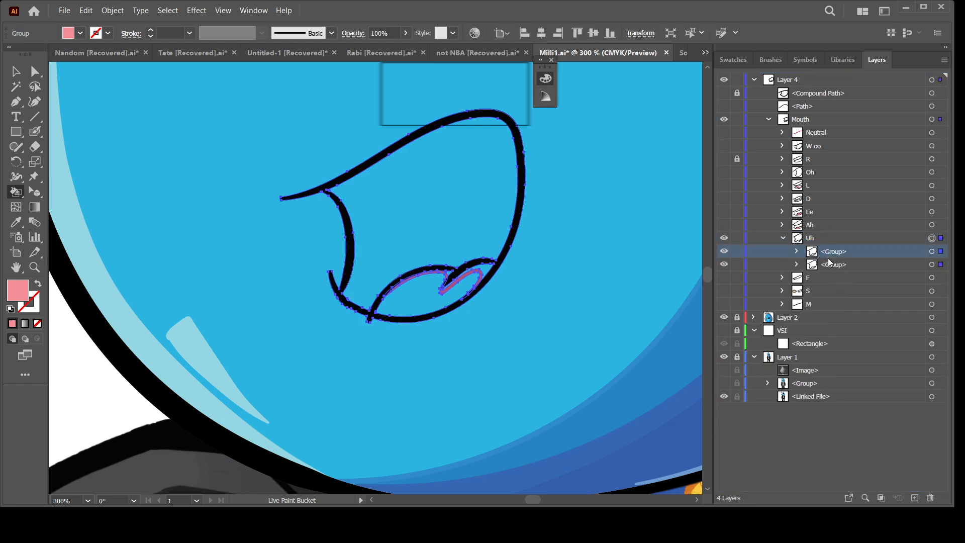
pyautogui.moveTo(838, 267); pyautogui.dragTo(840, 273)
pyautogui.hotkey('ctrl', 'z')
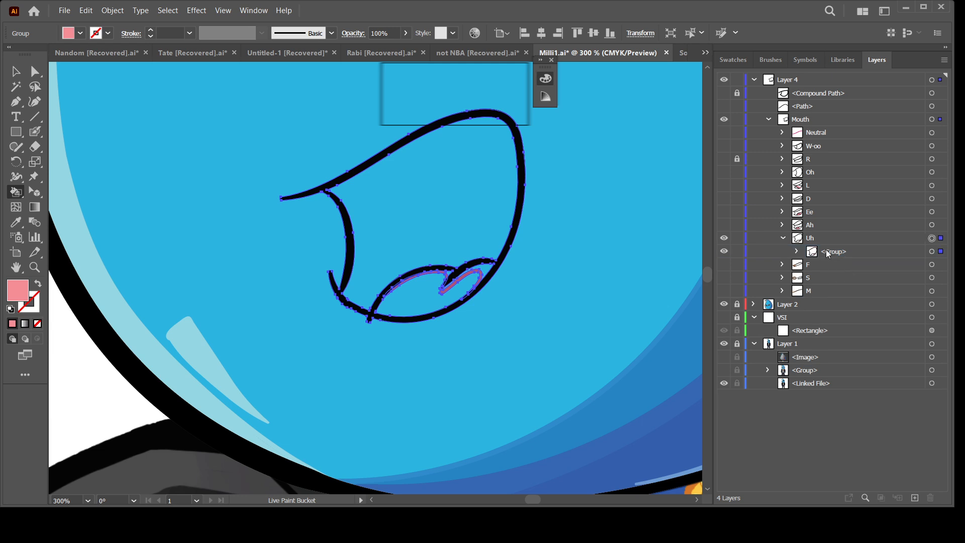
# Duplicate Uh's inner subgroup just above Uh and Live Paint the copy's front tongue area light pink
pyautogui.click(825, 252)
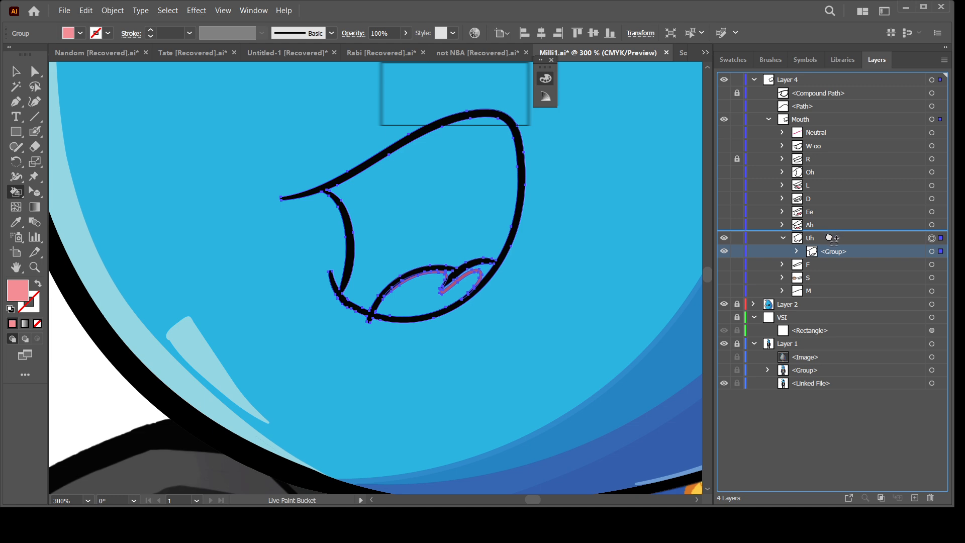
pyautogui.moveTo(829, 237); pyautogui.dragTo(828, 239)
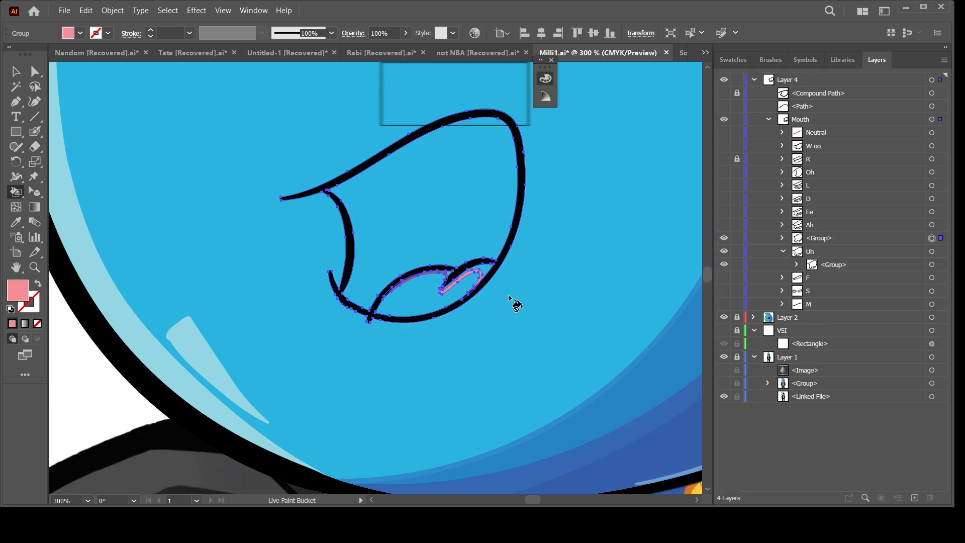
pyautogui.click(445, 304)
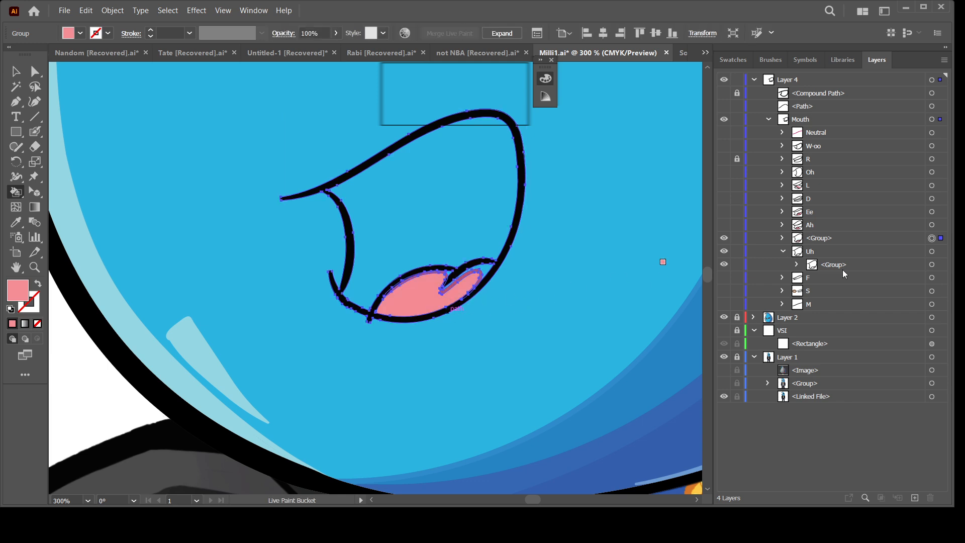
# Move the painted copy into Uh and delete Uh's original unpainted subgroup
pyautogui.moveTo(825, 241); pyautogui.dragTo(836, 267)
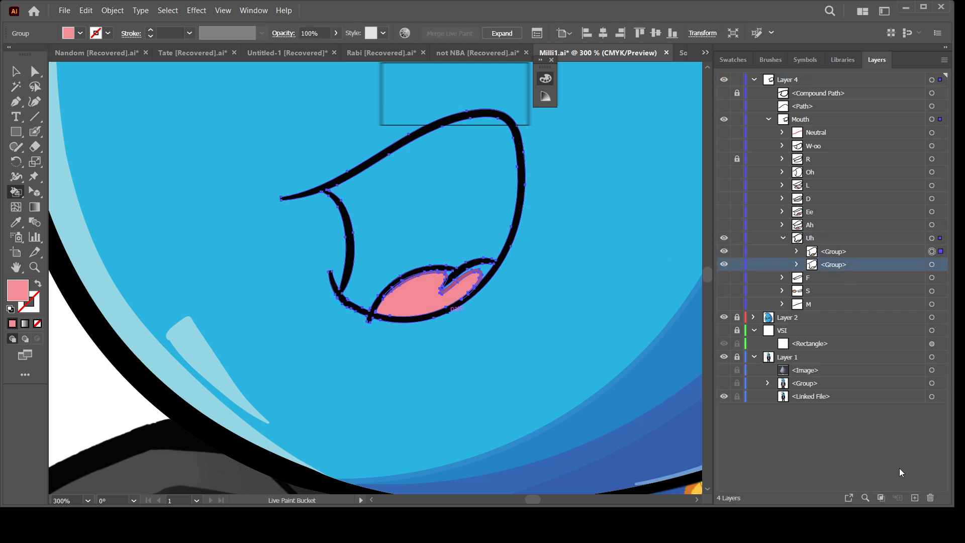
pyautogui.click(931, 497)
pyautogui.click(782, 238)
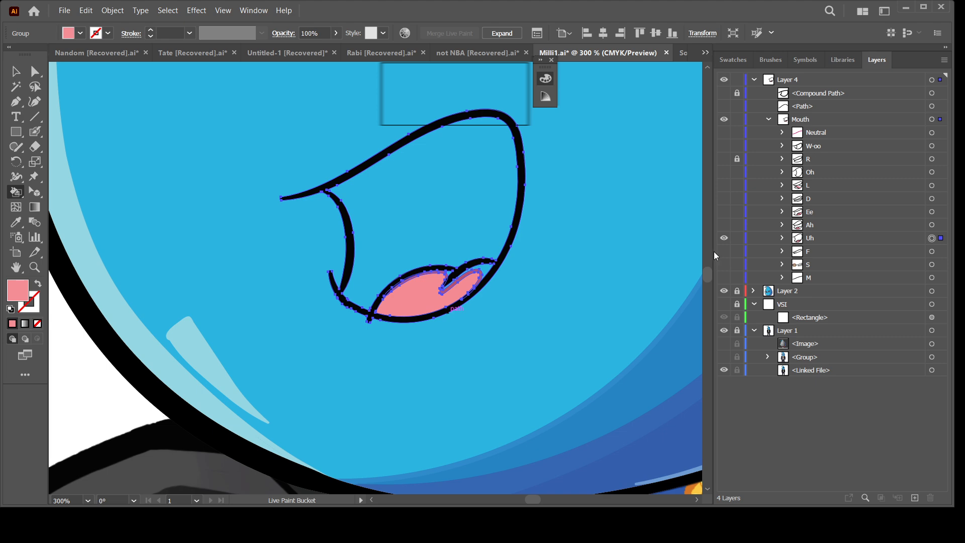
# Show S as the only visible mouth and delete the brown reference lips group inside it
pyautogui.click(724, 252)
pyautogui.click(724, 238)
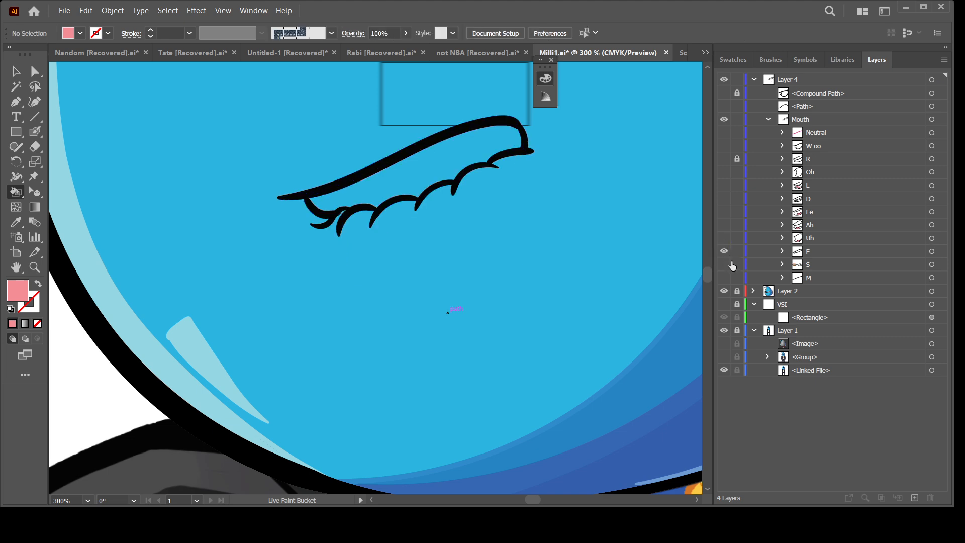
pyautogui.click(724, 264)
pyautogui.click(723, 252)
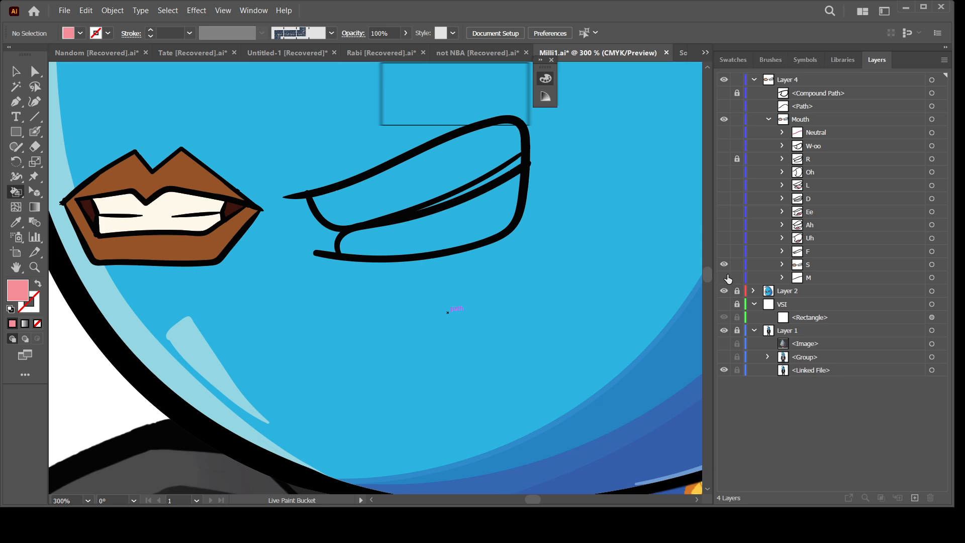
pyautogui.click(782, 264)
pyautogui.click(843, 293)
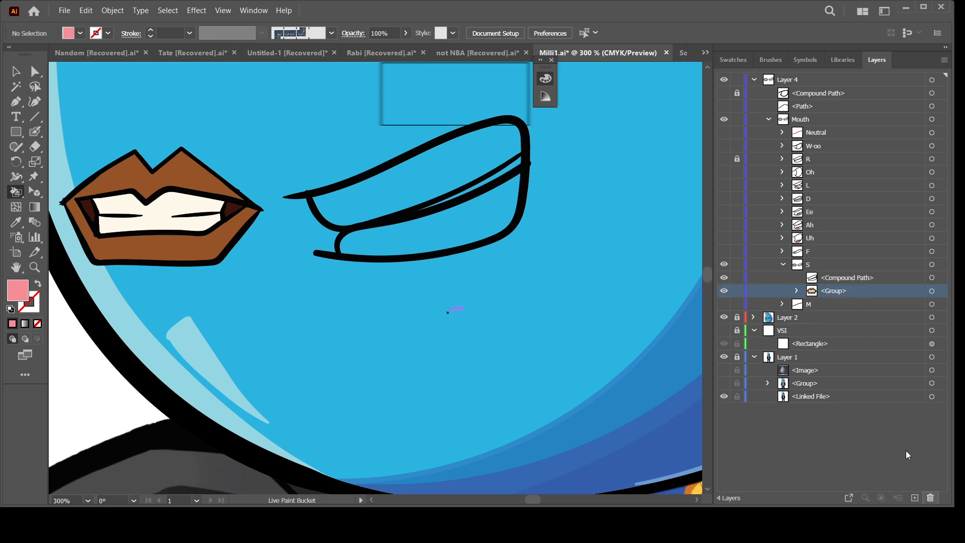
pyautogui.click(931, 498)
pyautogui.click(782, 264)
# Show M in place of S and sample white from the reference artwork's upper teeth as the fill color
pyautogui.click(724, 278)
pyautogui.click(724, 264)
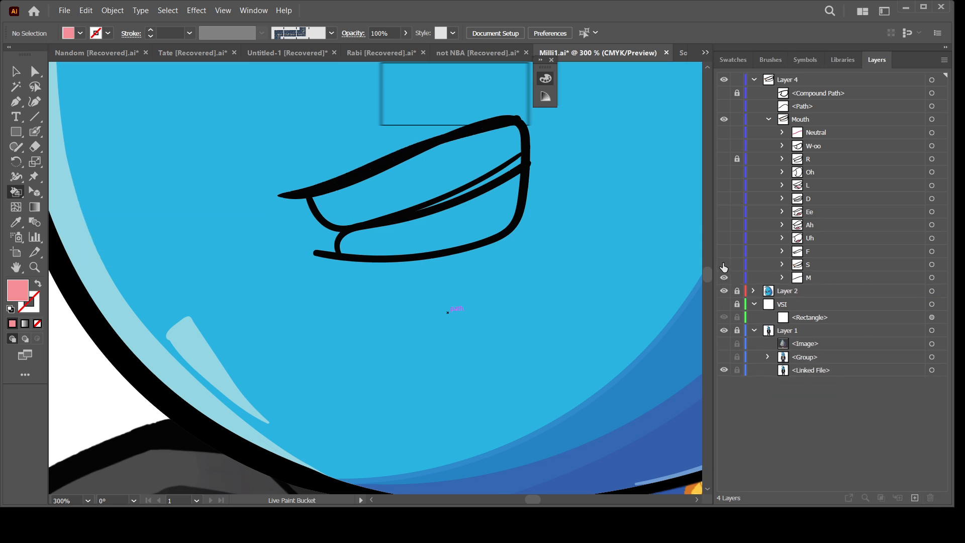
pyautogui.hotkey('ctrl', '-')
pyautogui.hotkey('ctrl', '-')
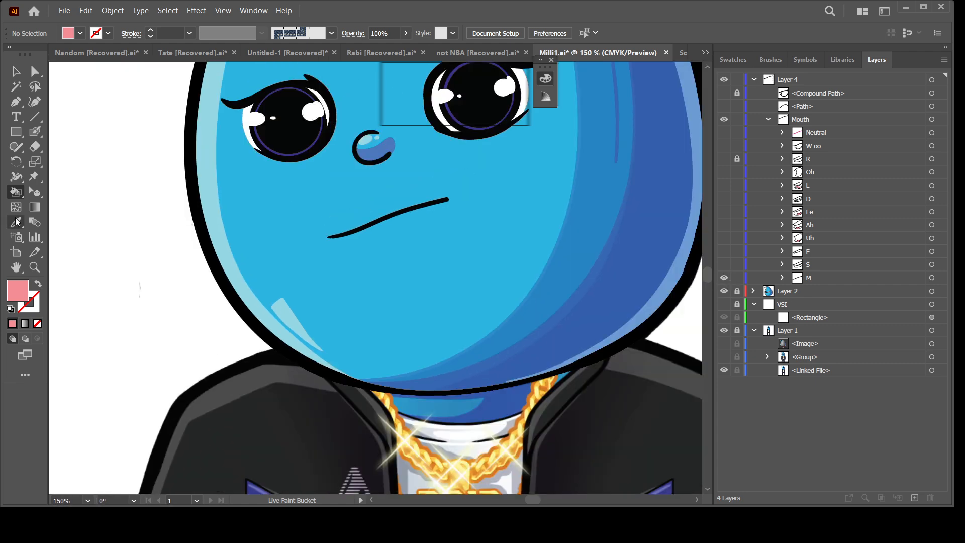
pyautogui.click(16, 222)
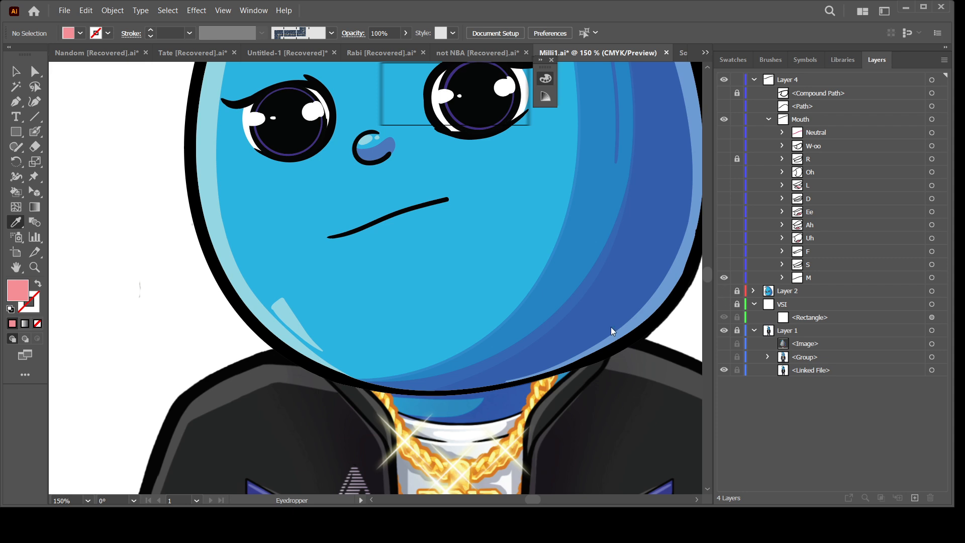
pyautogui.click(393, 227)
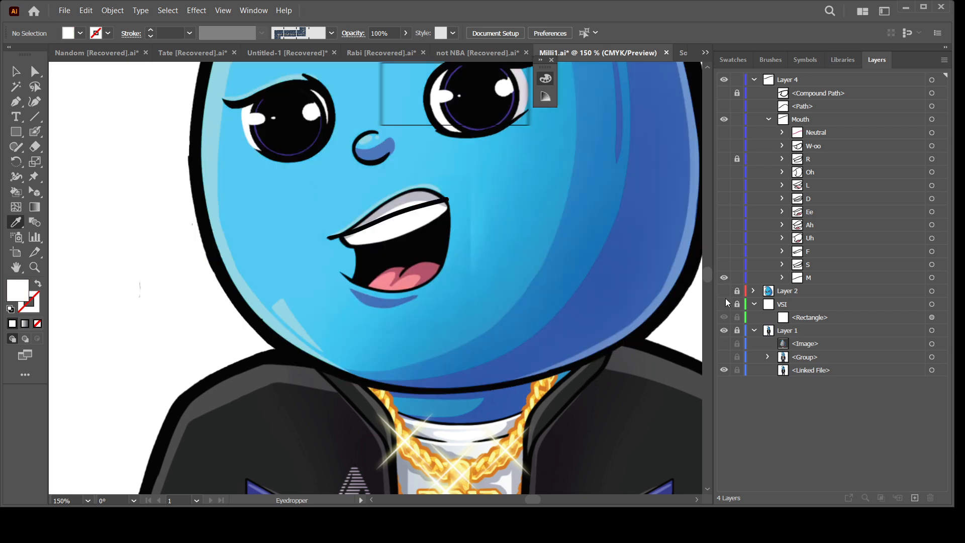
# Activate the Live Paint Bucket with the character layer visible and show R as the only visible mouth
pyautogui.click(16, 191)
pyautogui.click(725, 133)
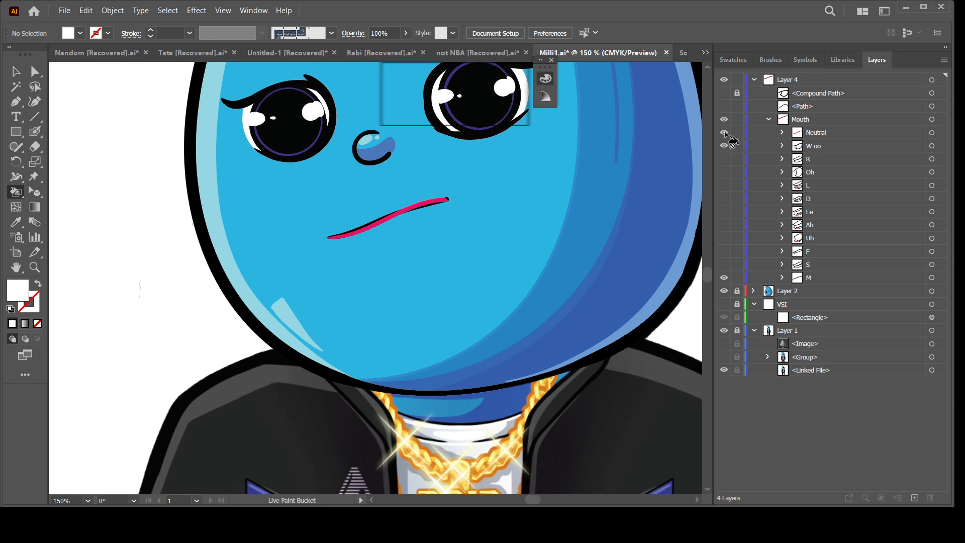
pyautogui.click(725, 146)
pyautogui.click(724, 132)
pyautogui.click(724, 159)
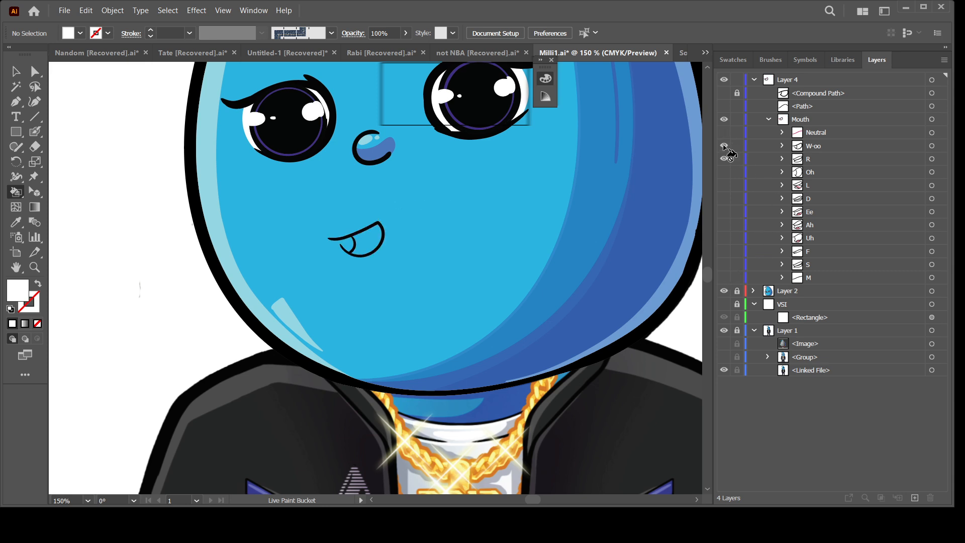
pyautogui.click(724, 146)
# Duplicate R's compound path and Live Paint the copy's upper and lower teeth white
pyautogui.click(932, 159)
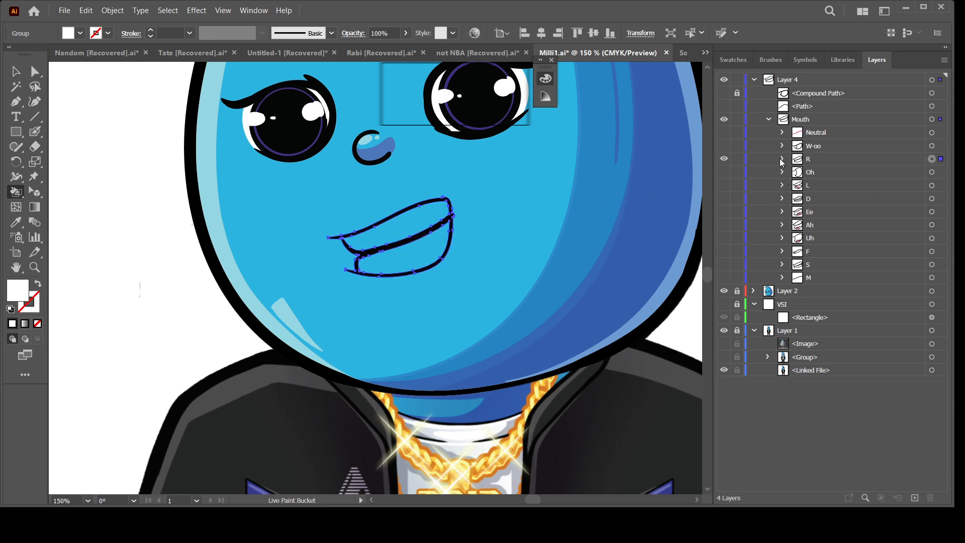
pyautogui.click(782, 158)
pyautogui.click(840, 172)
pyautogui.moveTo(839, 173)
pyautogui.mouseDown()
pyautogui.moveTo(835, 153)
pyautogui.moveTo(828, 178)
pyautogui.mouseUp()
pyautogui.click(425, 226)
pyautogui.click(431, 244)
# Delete R's unpainted compound path and show Oh in place of R
pyautogui.click(833, 185)
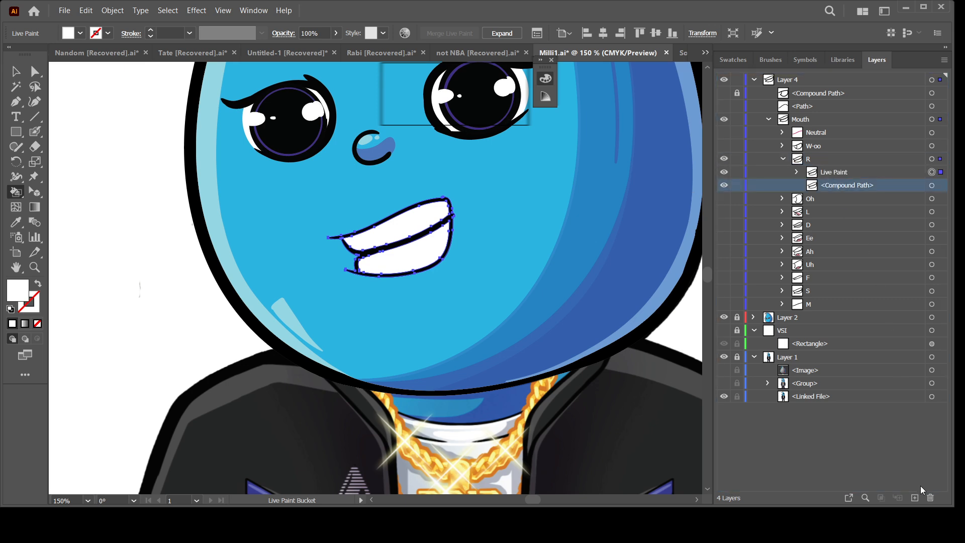
pyautogui.click(931, 498)
pyautogui.click(783, 159)
pyautogui.click(724, 171)
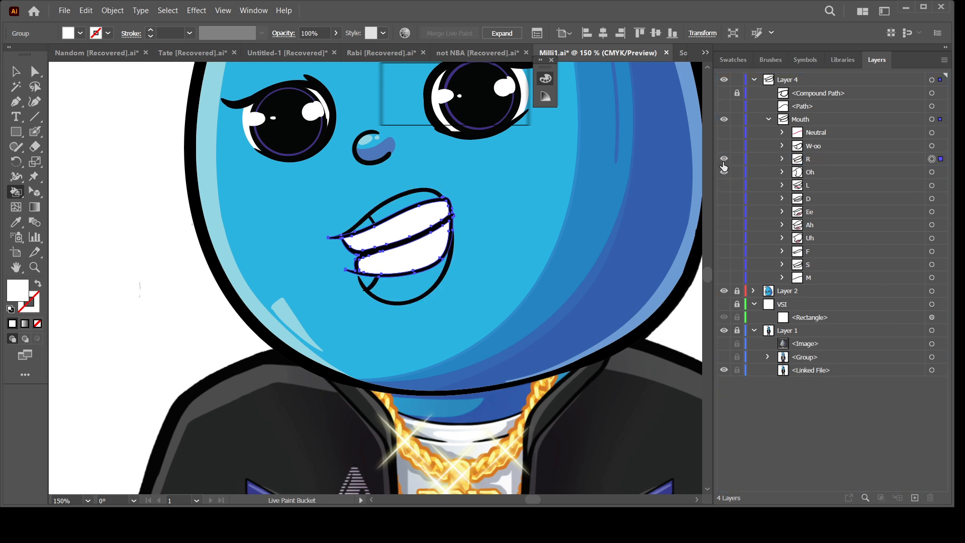
pyautogui.click(724, 159)
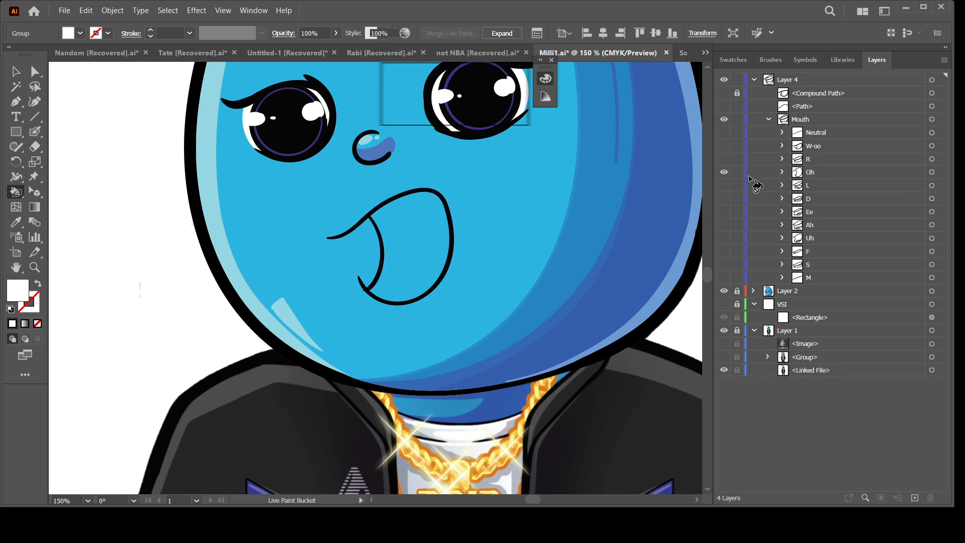
# Show L in place of Oh and Live Paint its upper teeth white
pyautogui.click(724, 185)
pyautogui.click(724, 172)
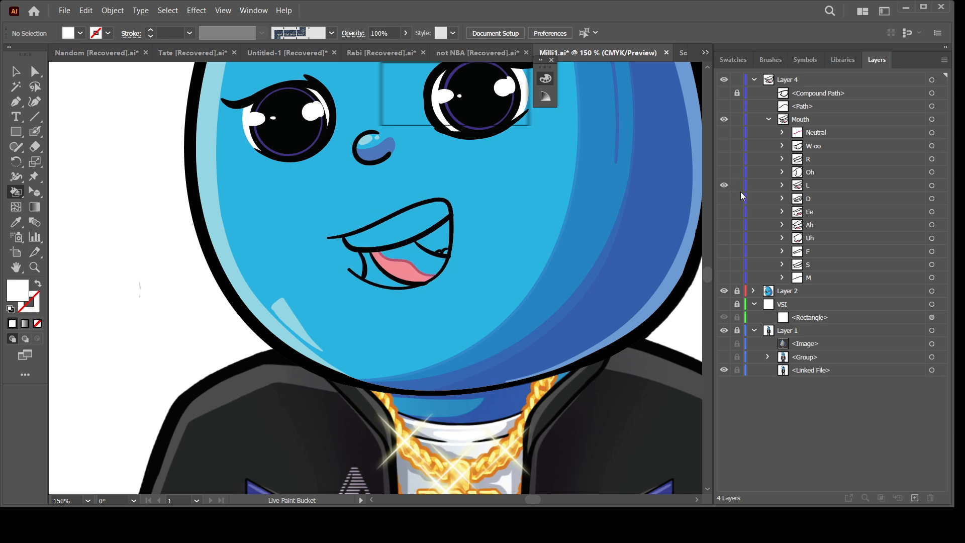
pyautogui.click(405, 225)
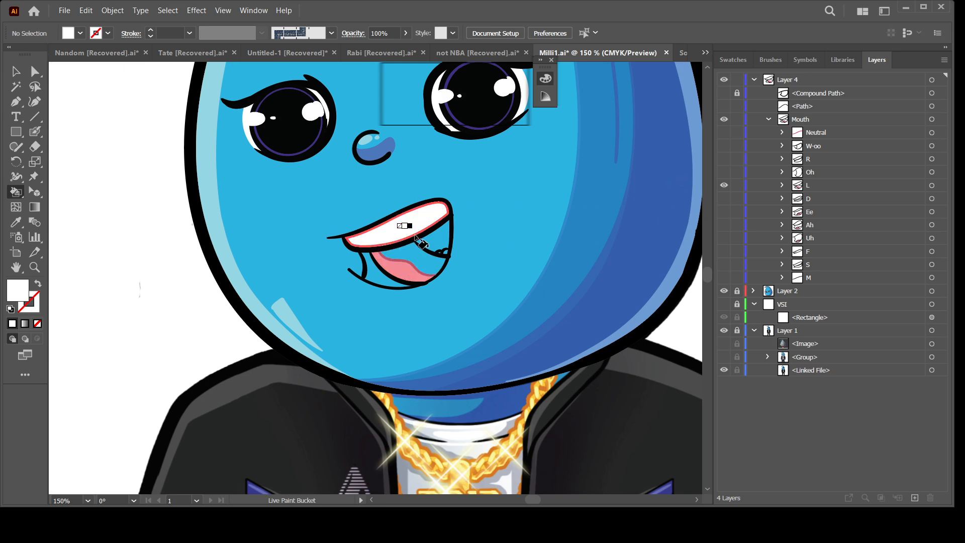
# Show D in place of L and Live Paint the upper and lower teeth white on a duplicate of its inner group
pyautogui.click(724, 198)
pyautogui.click(723, 185)
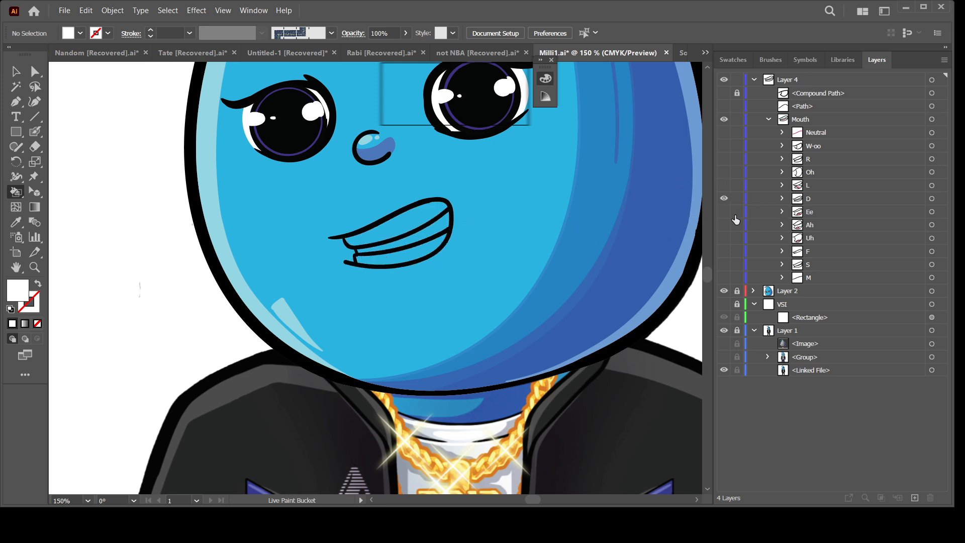
pyautogui.click(783, 199)
pyautogui.moveTo(826, 216); pyautogui.dragTo(832, 193)
pyautogui.click(417, 224)
pyautogui.click(403, 254)
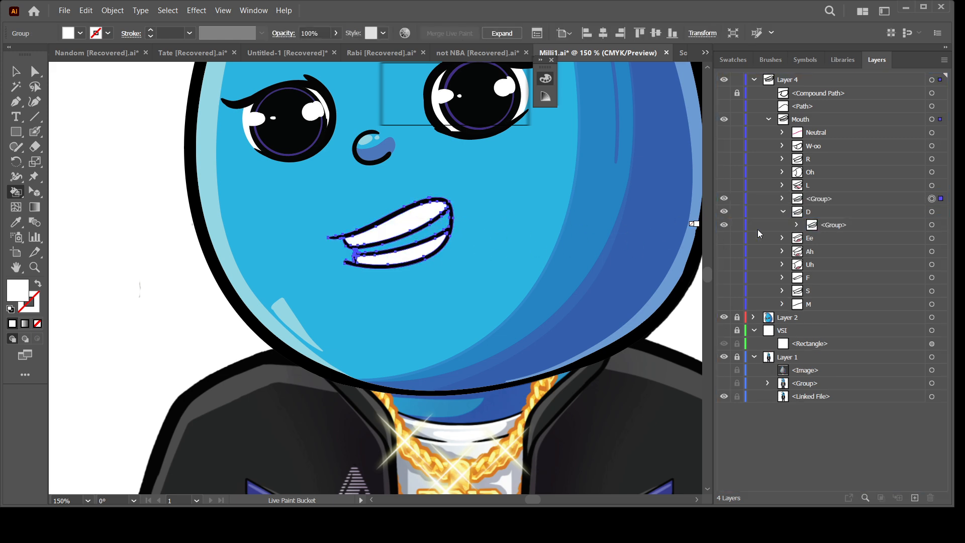
# Move the painted copy into D and delete D's original unpainted subgroup
pyautogui.moveTo(827, 201); pyautogui.dragTo(828, 221)
pyautogui.click(927, 498)
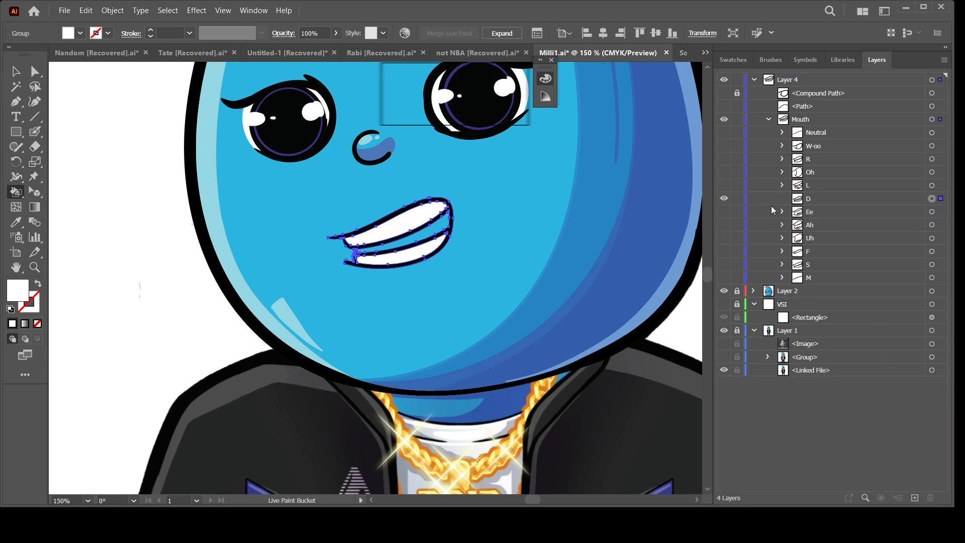
# Show Ee and Ah one after the other and Live Paint the upper teeth of each white
pyautogui.click(724, 212)
pyautogui.click(724, 198)
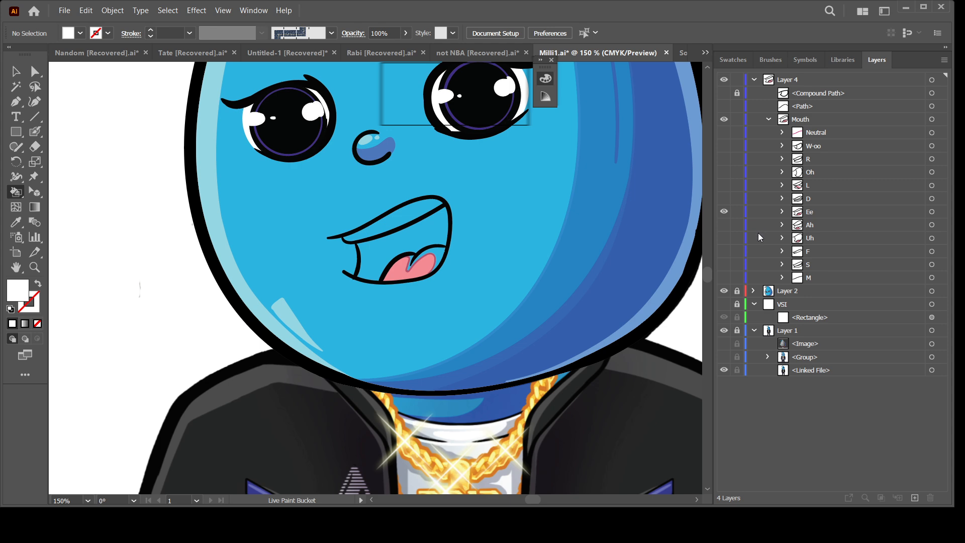
pyautogui.click(409, 218)
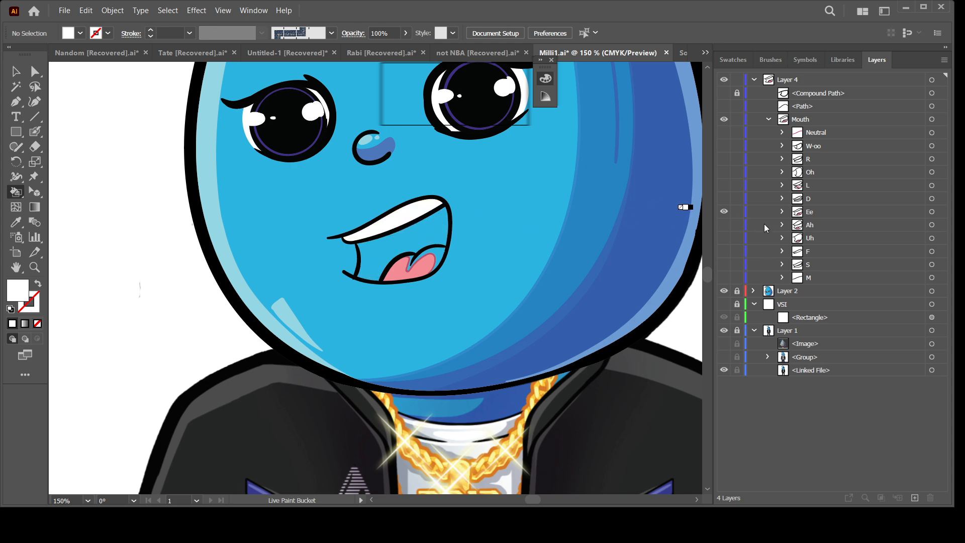
pyautogui.click(724, 224)
pyautogui.click(724, 211)
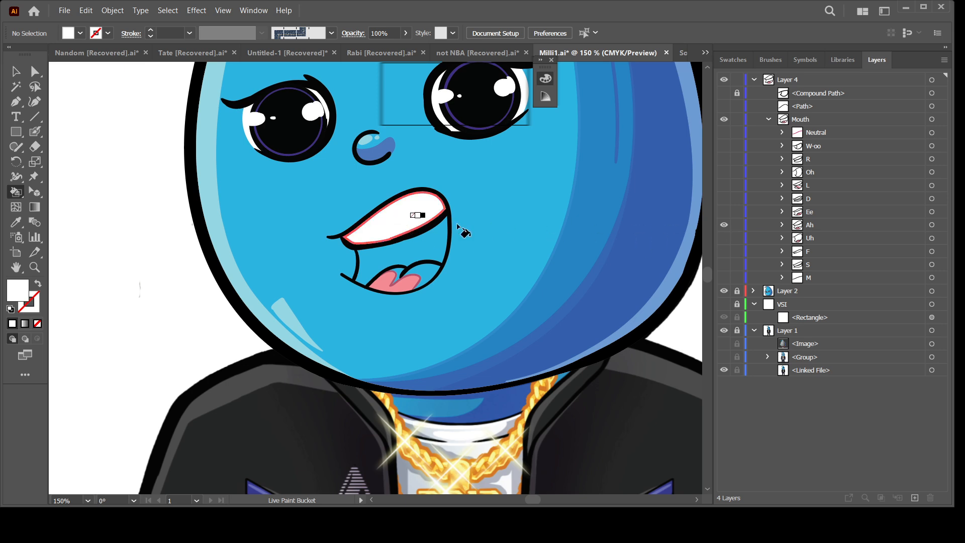
# Show F as the only visible mouth and Live Paint the upper teeth white on a duplicate of its path
pyautogui.click(724, 237)
pyautogui.click(724, 225)
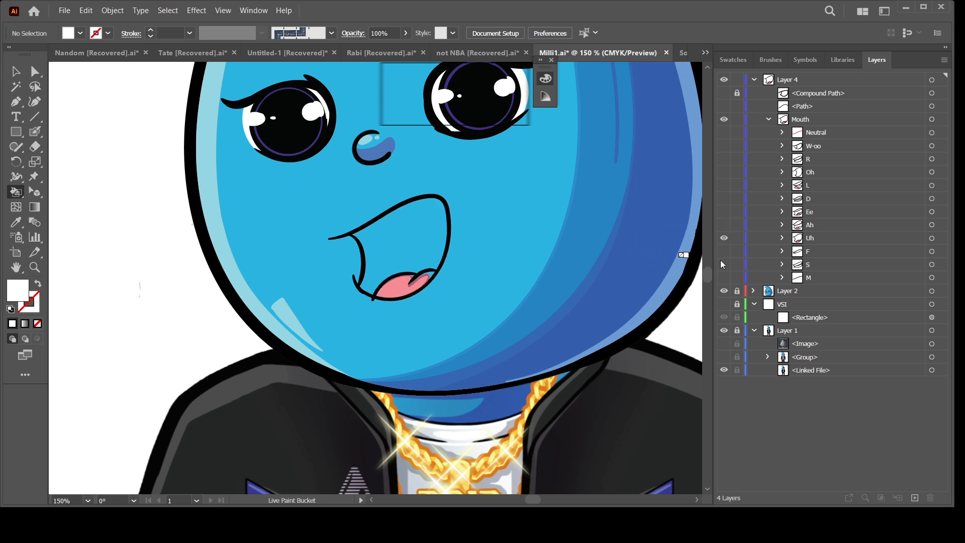
pyautogui.click(724, 251)
pyautogui.click(724, 238)
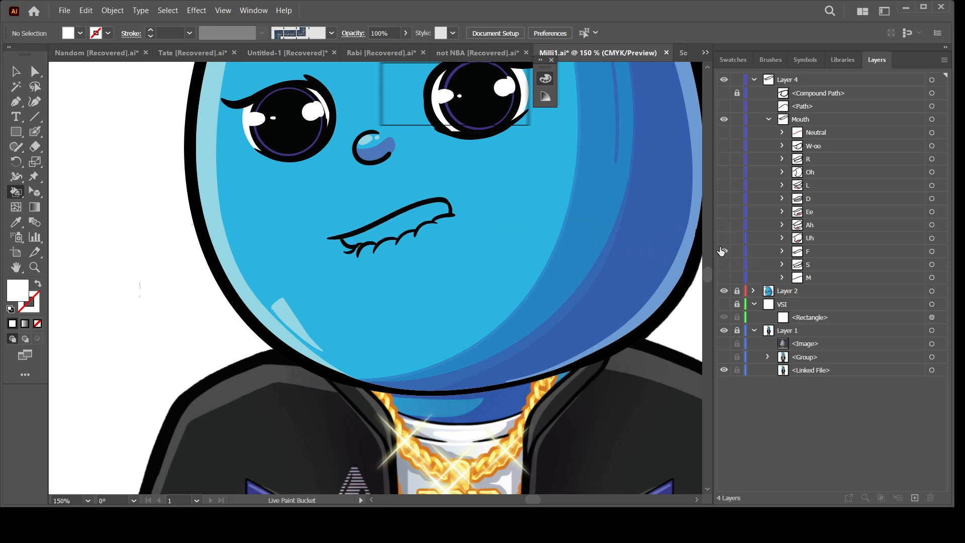
pyautogui.click(783, 251)
pyautogui.moveTo(825, 266)
pyautogui.mouseDown()
pyautogui.moveTo(833, 244)
pyautogui.moveTo(836, 274)
pyautogui.mouseUp()
pyautogui.click(402, 221)
# Delete F's unpainted original path and show S in place of F
pyautogui.click(861, 279)
pyautogui.click(930, 498)
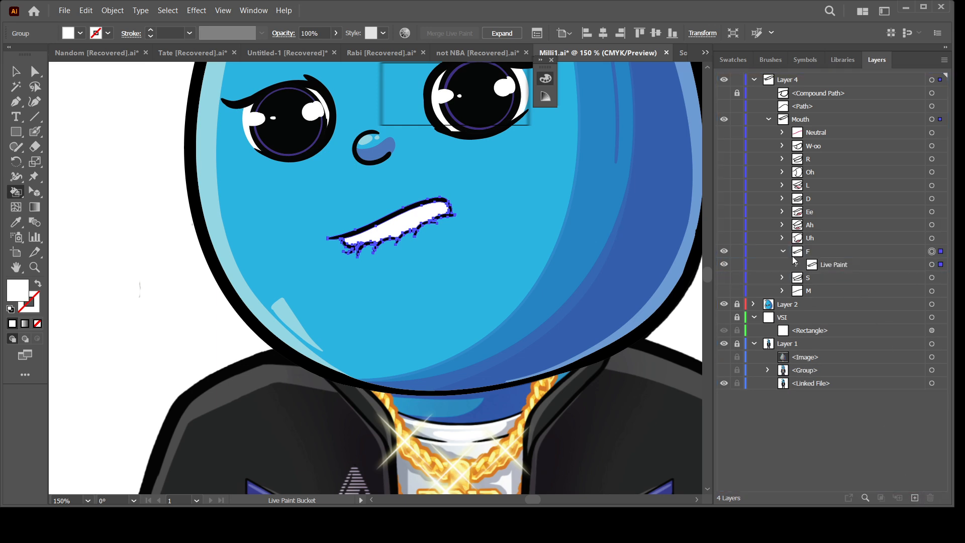
pyautogui.click(784, 252)
pyautogui.click(724, 264)
pyautogui.click(723, 251)
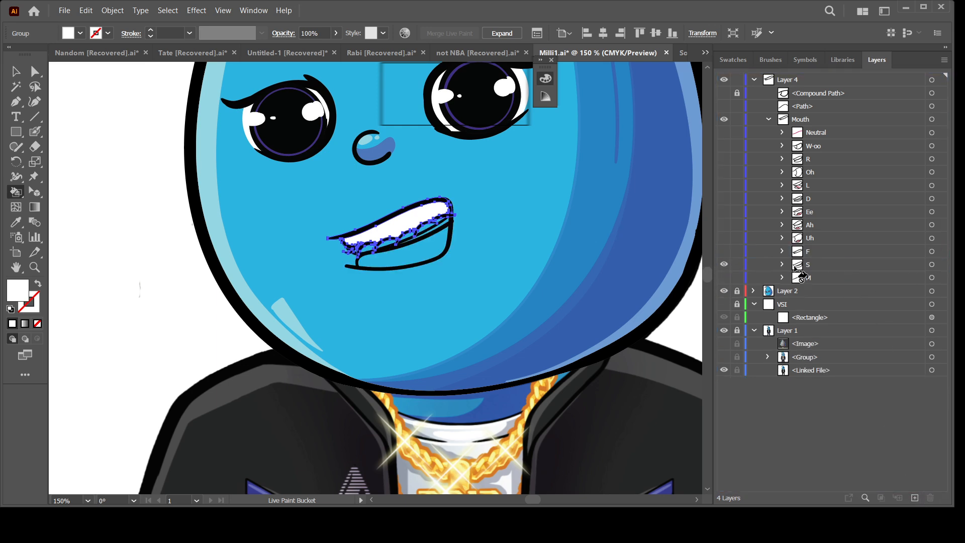
# Duplicate S's compound path and Live Paint the copy's upper and lower teeth white
pyautogui.click(782, 265)
pyautogui.moveTo(835, 277)
pyautogui.mouseDown()
pyautogui.moveTo(826, 259)
pyautogui.moveTo(829, 284)
pyautogui.moveTo(846, 292)
pyautogui.mouseUp()
pyautogui.click(932, 264)
pyautogui.click(415, 228)
pyautogui.click(418, 256)
# Delete S's unpainted original path and show W-oo in place of S
pyautogui.click(929, 497)
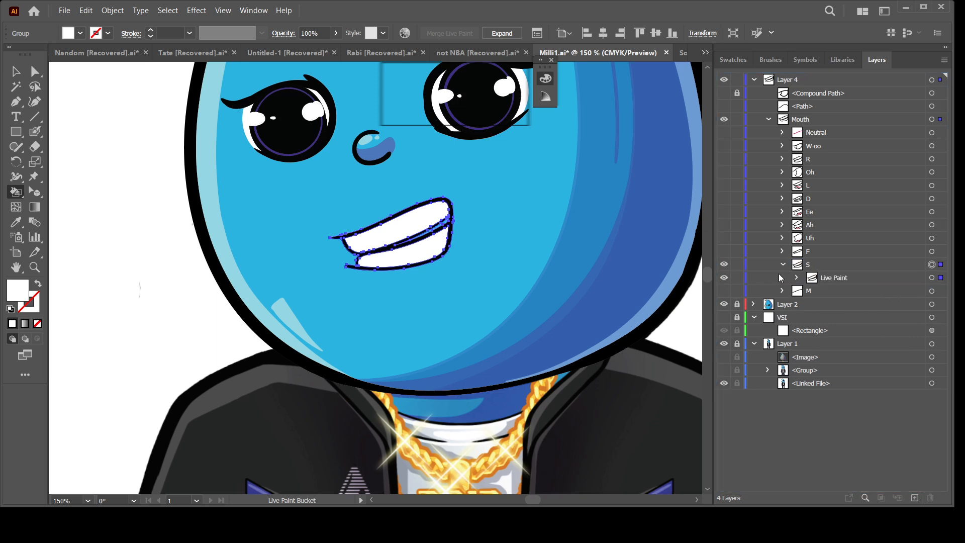
pyautogui.click(724, 266)
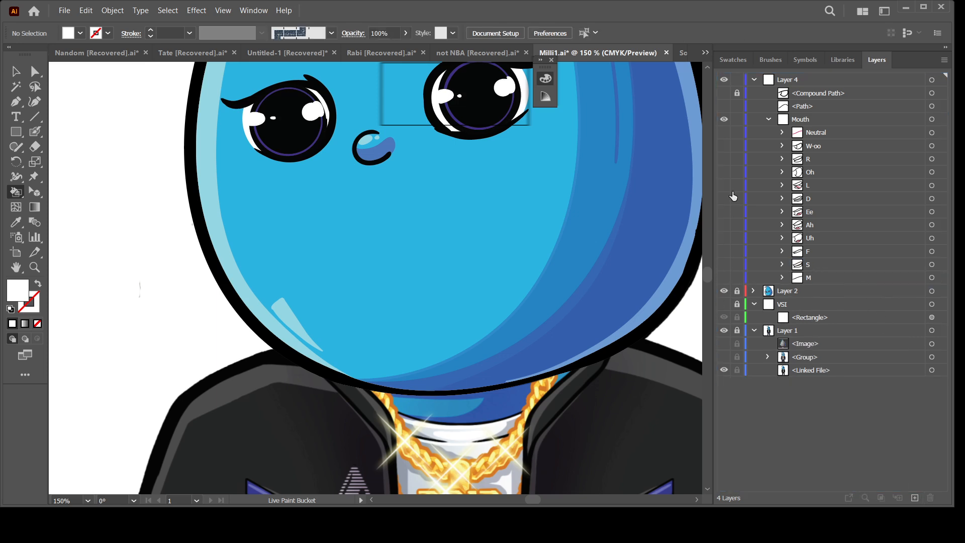
pyautogui.click(724, 145)
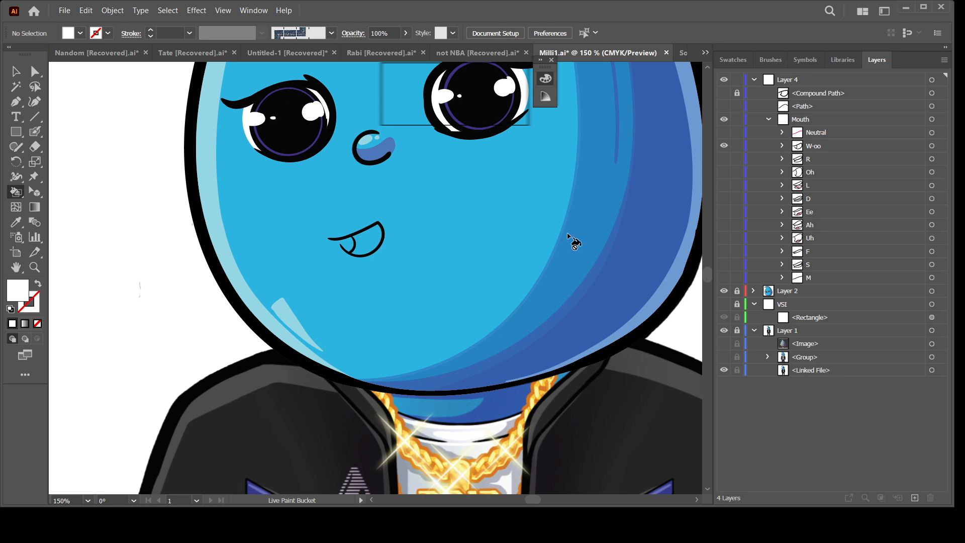
# Highlight the W-oo group and hide Layer 2 to expose the reference artwork for color sampling with the Eyedropper
pyautogui.click(15, 222)
pyautogui.hotkey('ctrl', '-')
pyautogui.hotkey('ctrl', '-')
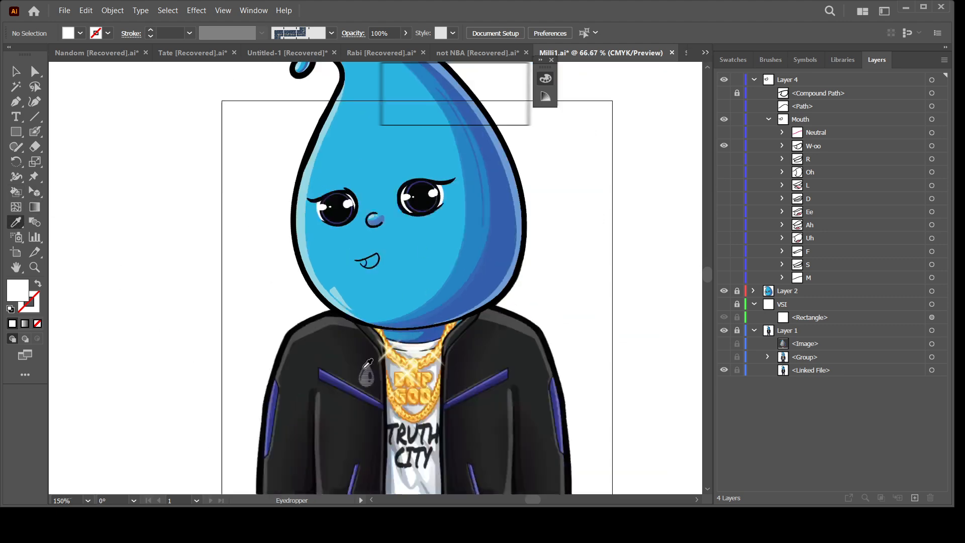
pyautogui.moveTo(575, 269); pyautogui.dragTo(558, 292)
pyautogui.hotkey('ctrl', '+')
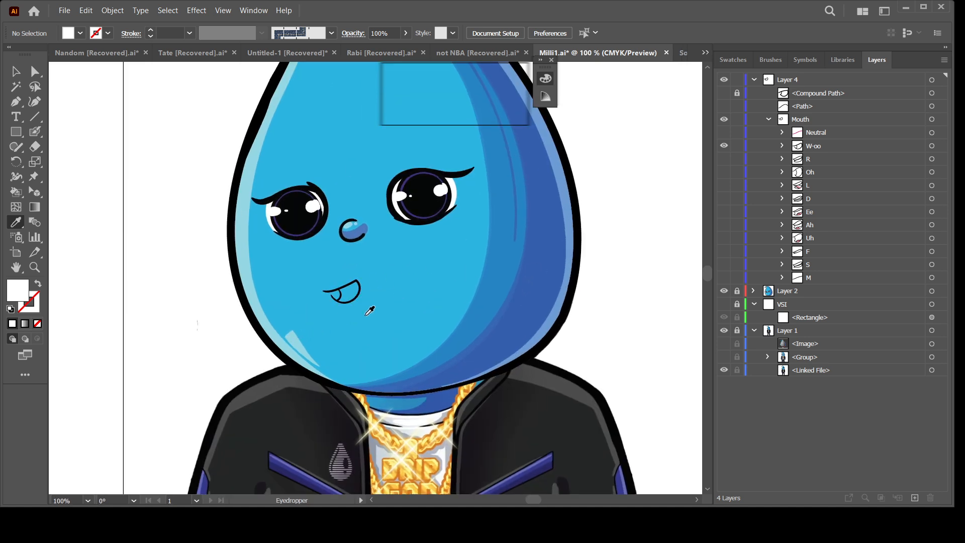
pyautogui.click(812, 150)
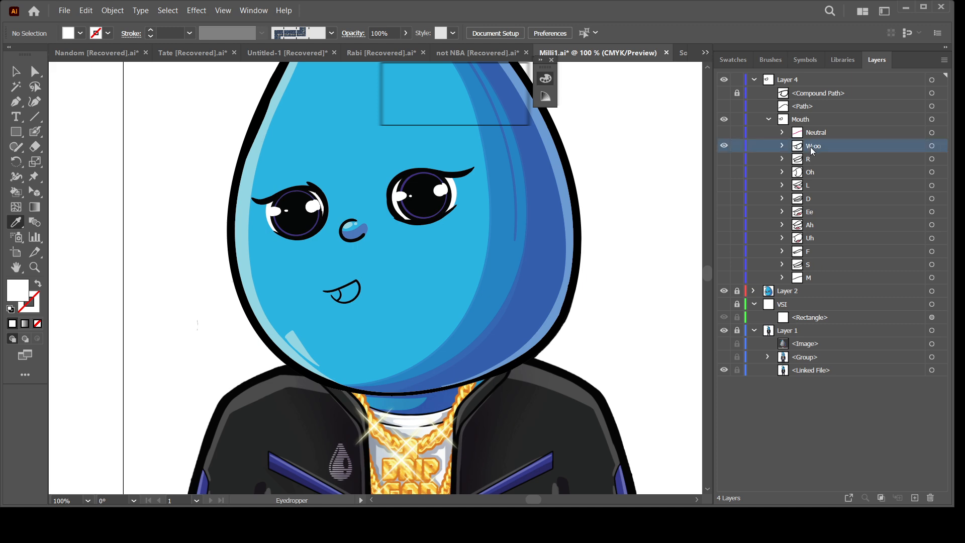
pyautogui.click(724, 147)
pyautogui.click(724, 304)
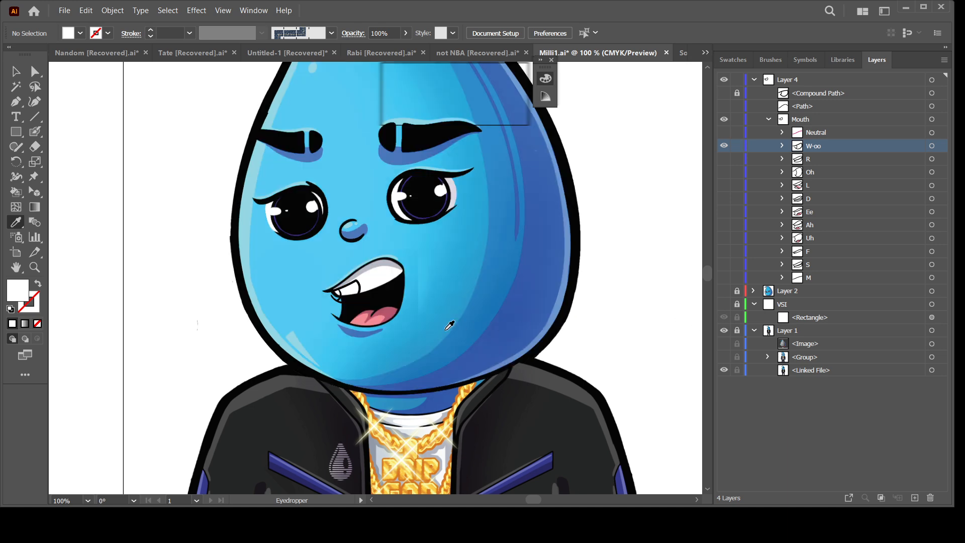
# Sample the dark near-black color from the reference artwork as the fill and ready the Live Paint Bucket
pyautogui.click(389, 309)
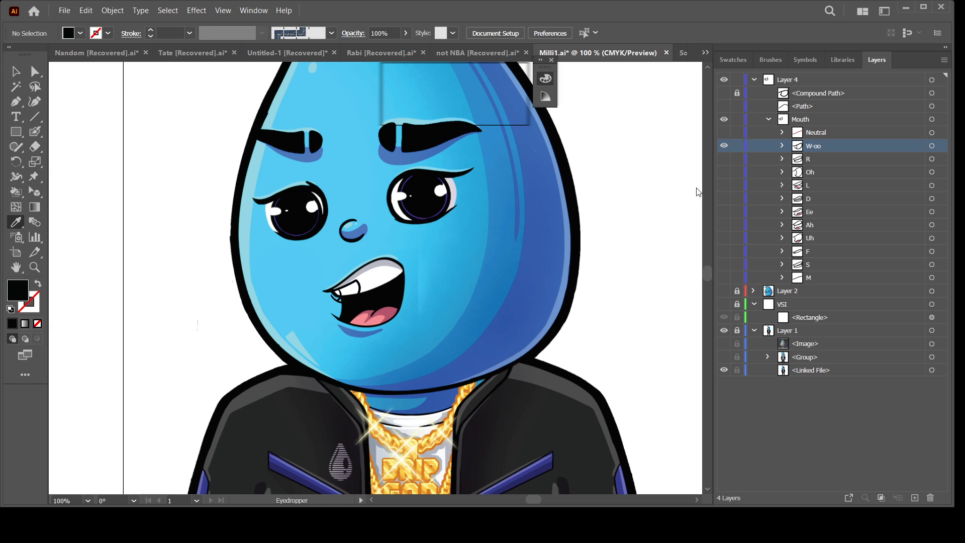
pyautogui.click(577, 237)
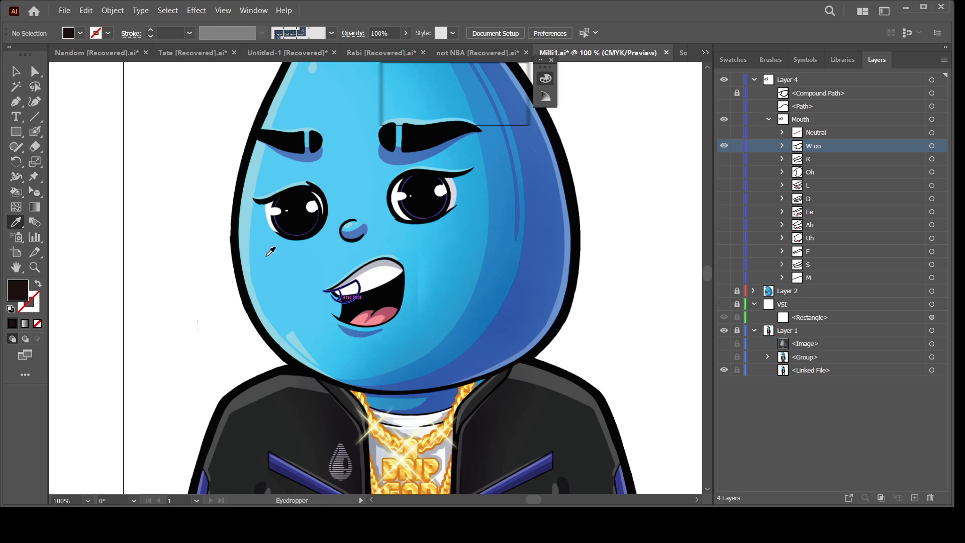
pyautogui.scroll(1, 421, 309)
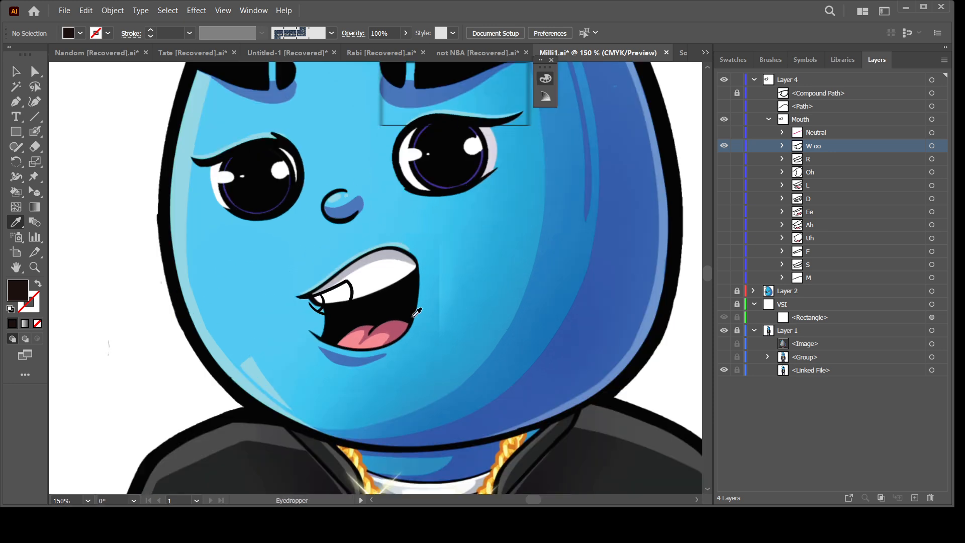
pyautogui.click(19, 193)
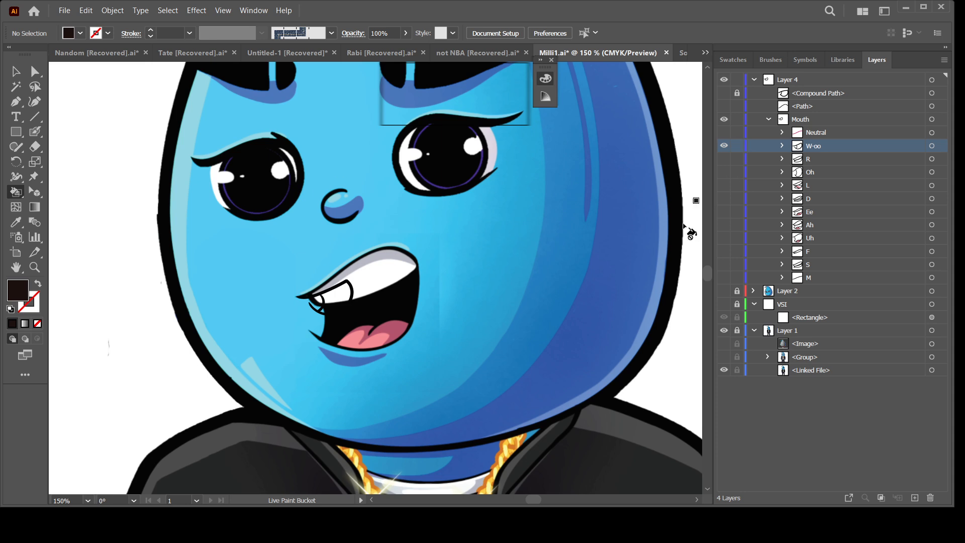
# Duplicate W-oo's compound path and Live Paint the copy's mouth opening near-black
pyautogui.hscroll(2, 538, 339)
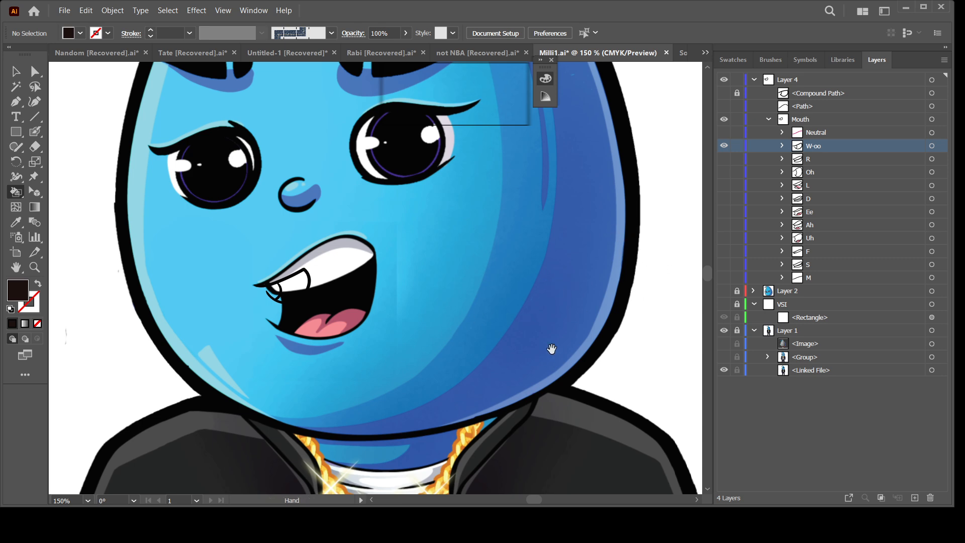
pyautogui.moveTo(394, 390); pyautogui.dragTo(409, 382)
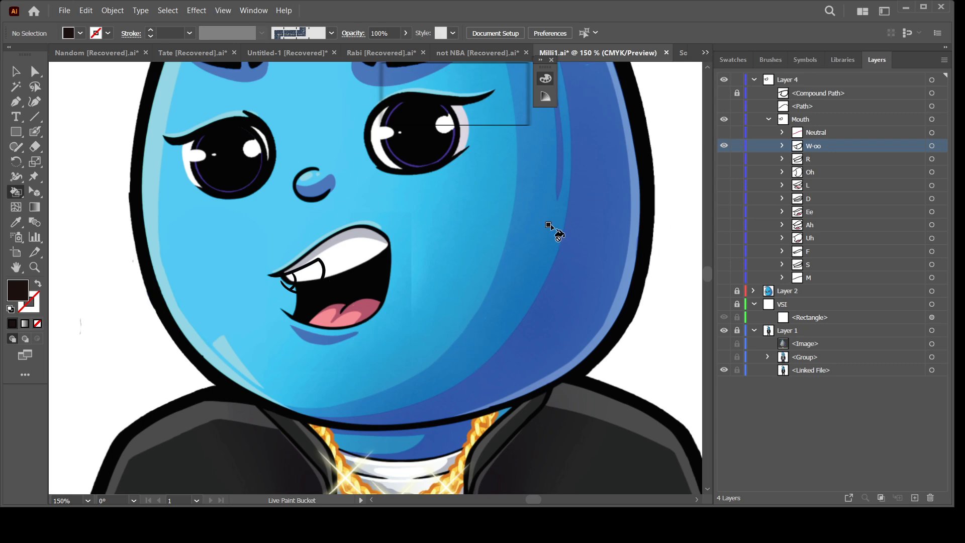
pyautogui.scroll(5, 392, 291)
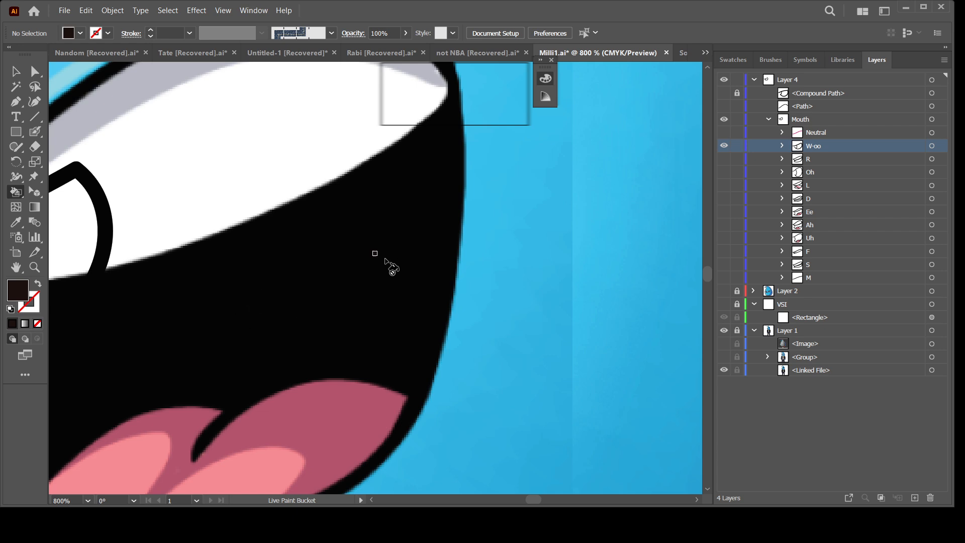
pyautogui.scroll(-5, 390, 267)
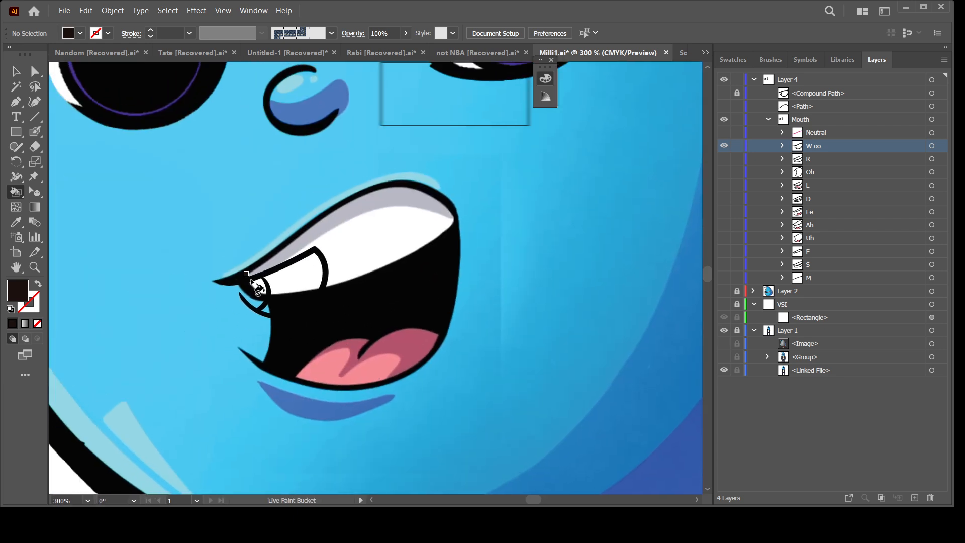
pyautogui.scroll(1, 351, 344)
pyautogui.moveTo(387, 347); pyautogui.dragTo(402, 340)
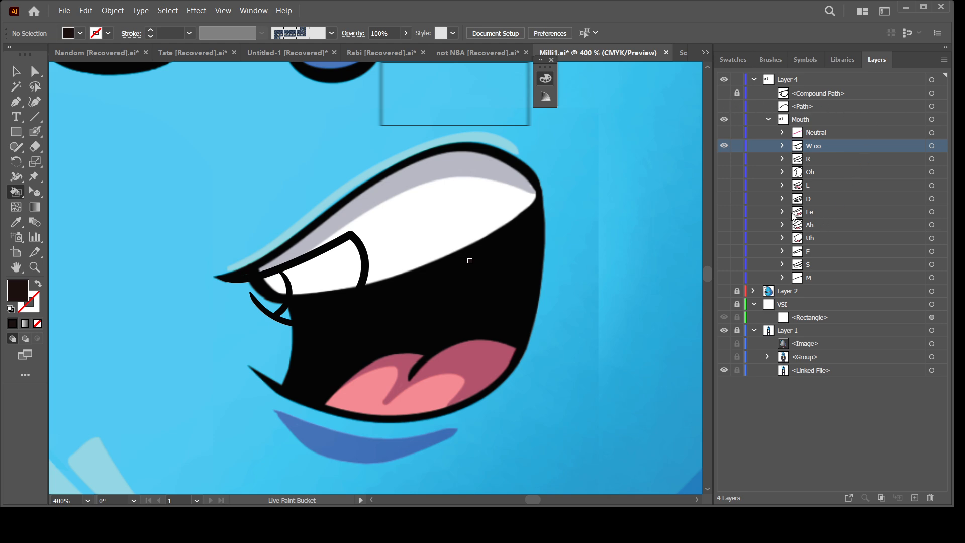
pyautogui.click(782, 145)
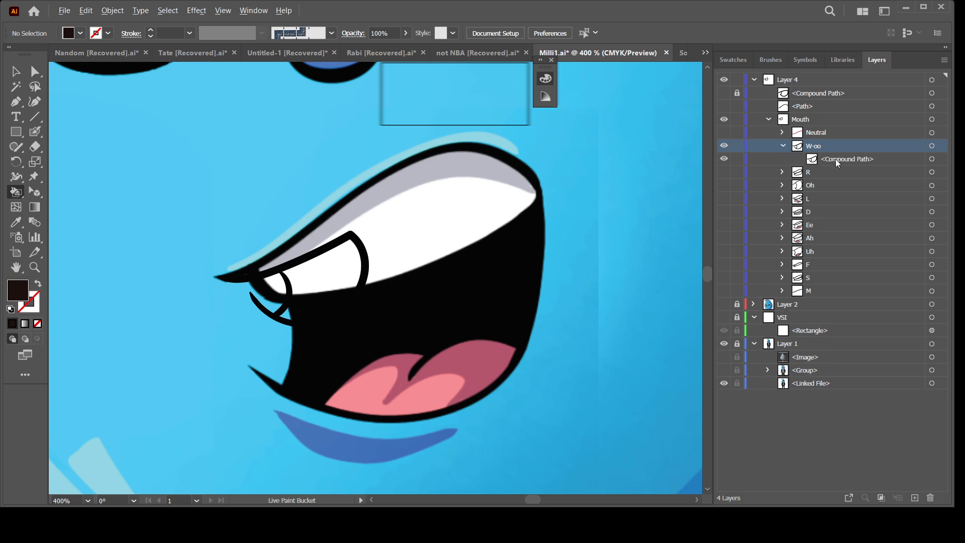
pyautogui.moveTo(835, 159)
pyautogui.mouseDown()
pyautogui.moveTo(836, 139)
pyautogui.moveTo(805, 160)
pyautogui.moveTo(851, 187)
pyautogui.mouseUp()
pyautogui.keyDown('ctrl'); pyautogui.click(351, 293); pyautogui.keyUp('ctrl')
pyautogui.click(346, 290)
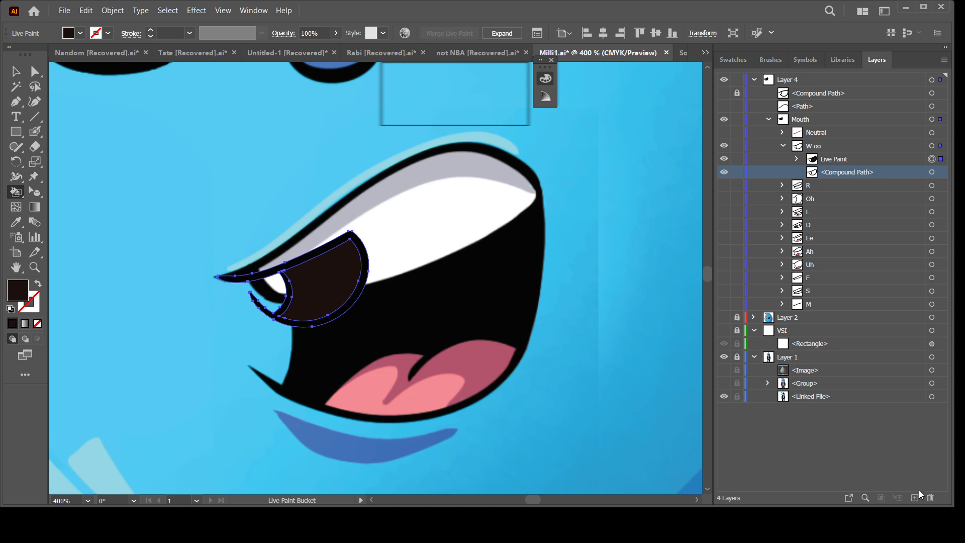
# Delete W-oo's unpainted original path and show Oh in place of W-oo, passing over R
pyautogui.click(930, 498)
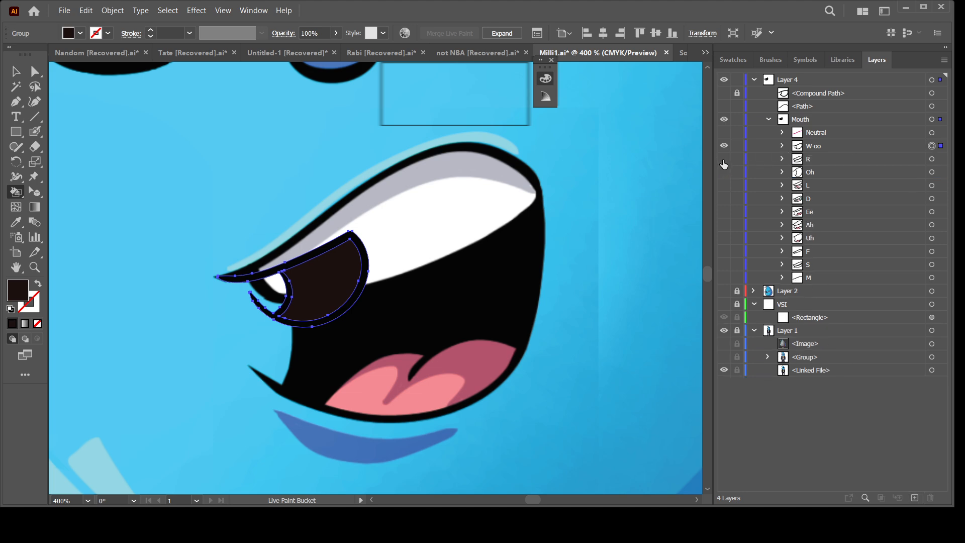
pyautogui.click(724, 160)
pyautogui.click(723, 146)
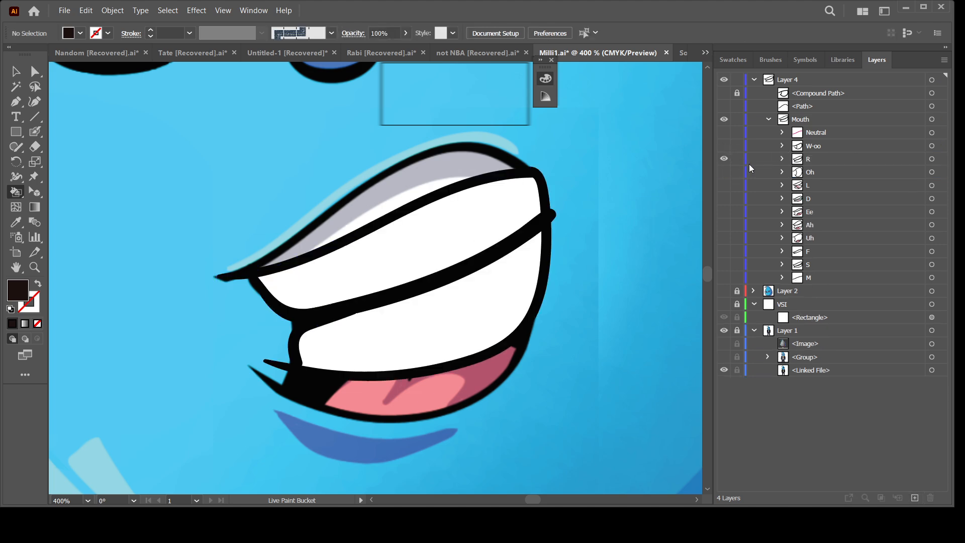
pyautogui.click(724, 172)
pyautogui.click(724, 159)
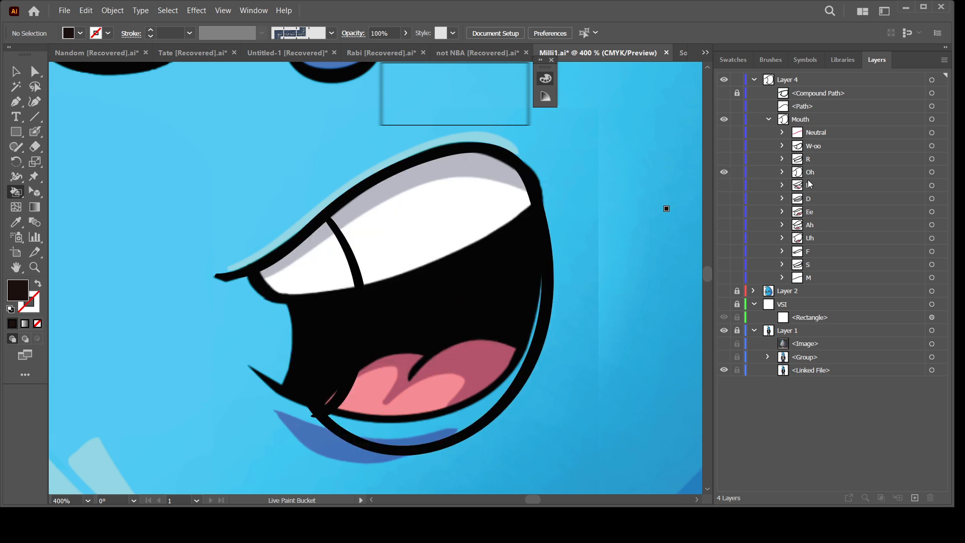
# Duplicate Oh's compound path and Live Paint the copy's mouth interior near-black
pyautogui.click(782, 172)
pyautogui.moveTo(837, 185)
pyautogui.mouseDown()
pyautogui.moveTo(824, 167)
pyautogui.moveTo(837, 195)
pyautogui.moveTo(841, 164)
pyautogui.moveTo(869, 169)
pyautogui.moveTo(830, 183)
pyautogui.moveTo(847, 200)
pyautogui.mouseUp()
pyautogui.click(547, 274)
pyautogui.click(475, 308)
# Delete Oh's unpainted original path and show L in place of Oh
pyautogui.click(847, 200)
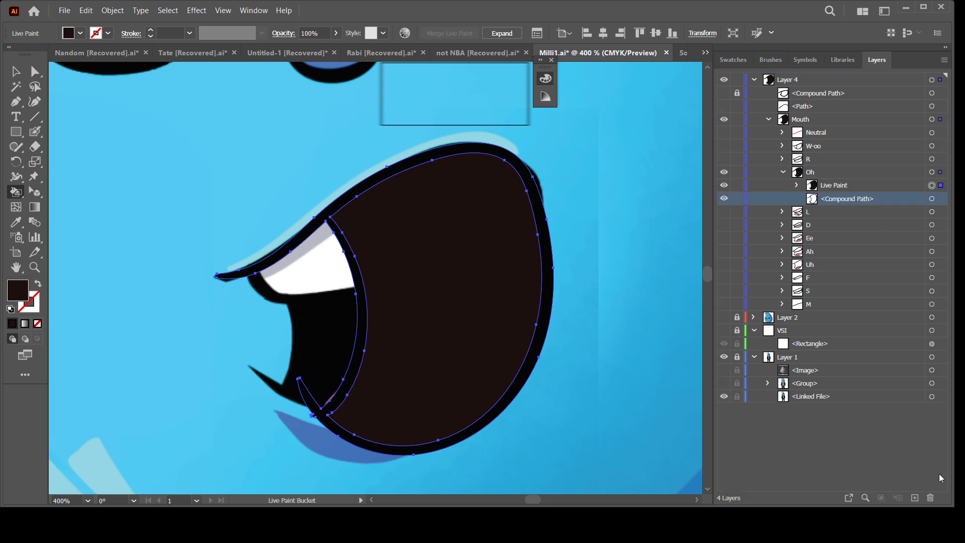
pyautogui.click(929, 498)
pyautogui.click(724, 185)
pyautogui.click(724, 172)
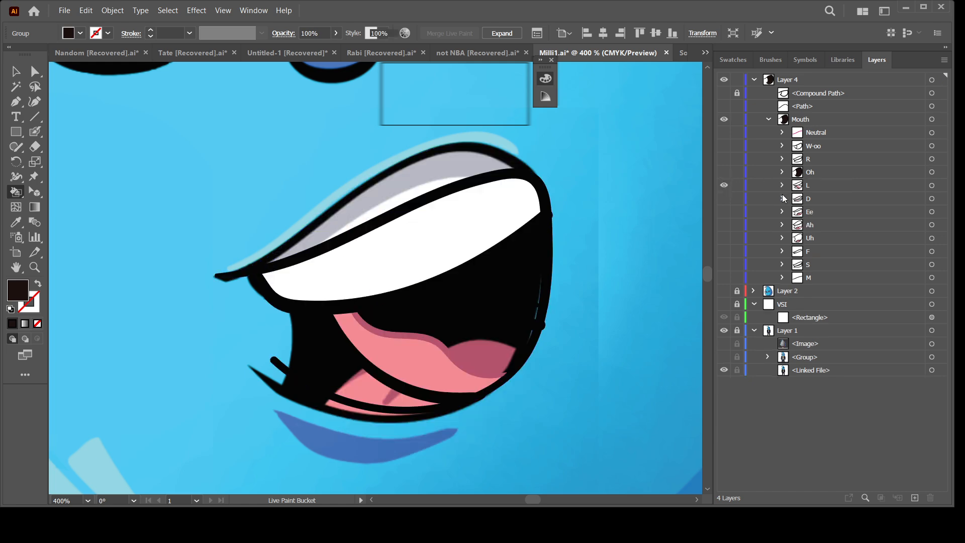
# Live Paint the mouth interior areas around L's tongue near-black and show D in place of L
pyautogui.click(783, 185)
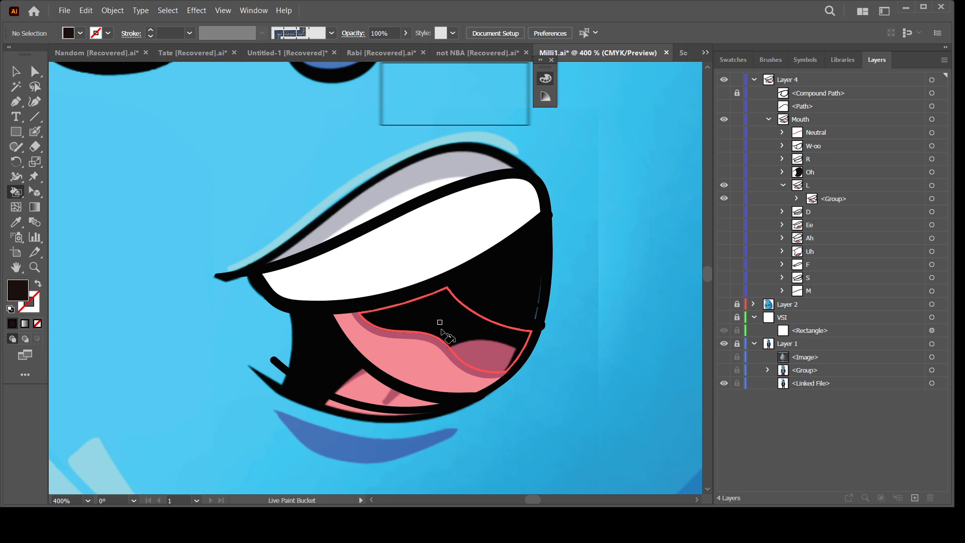
pyautogui.click(518, 278)
pyautogui.click(346, 372)
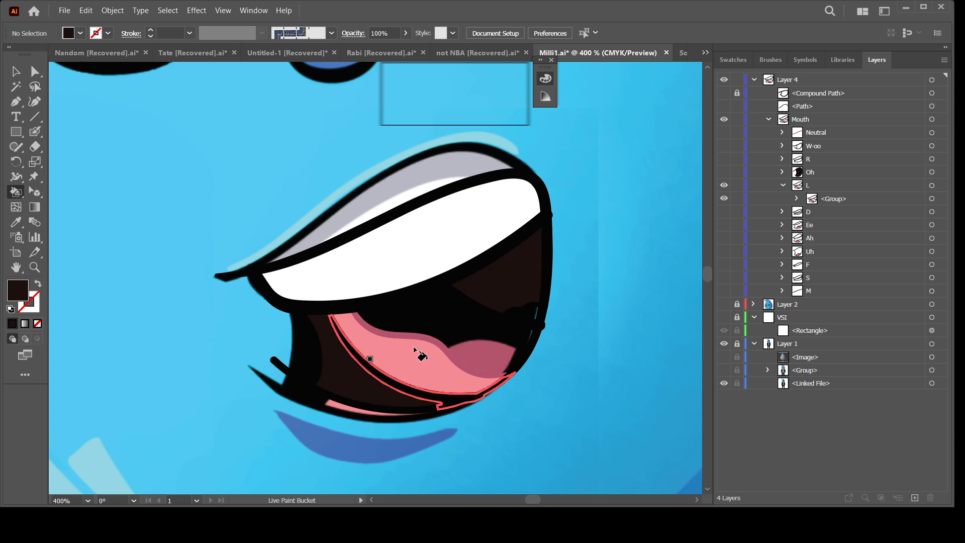
pyautogui.click(782, 185)
pyautogui.click(724, 199)
pyautogui.click(724, 186)
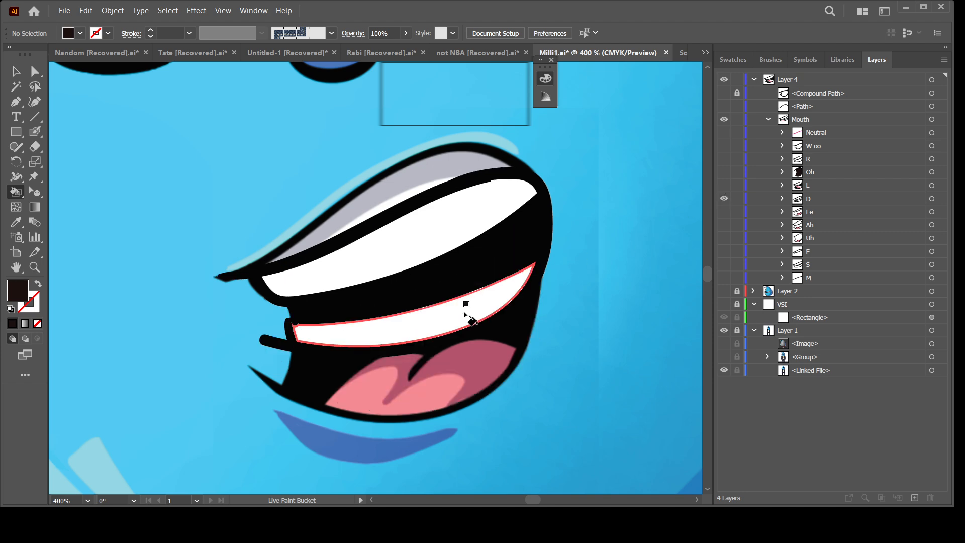
# Live Paint the gap between D's upper and lower teeth near-black and show Ee in place of D
pyautogui.click(468, 265)
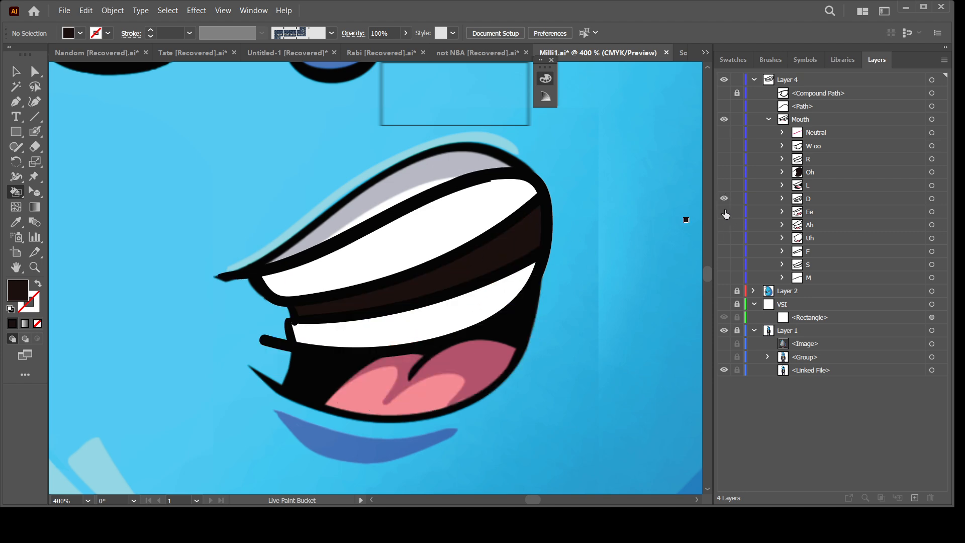
pyautogui.click(725, 211)
pyautogui.click(724, 199)
# Live Paint Ee's mouth interior near-black and show Ah in place of Ee
pyautogui.click(478, 271)
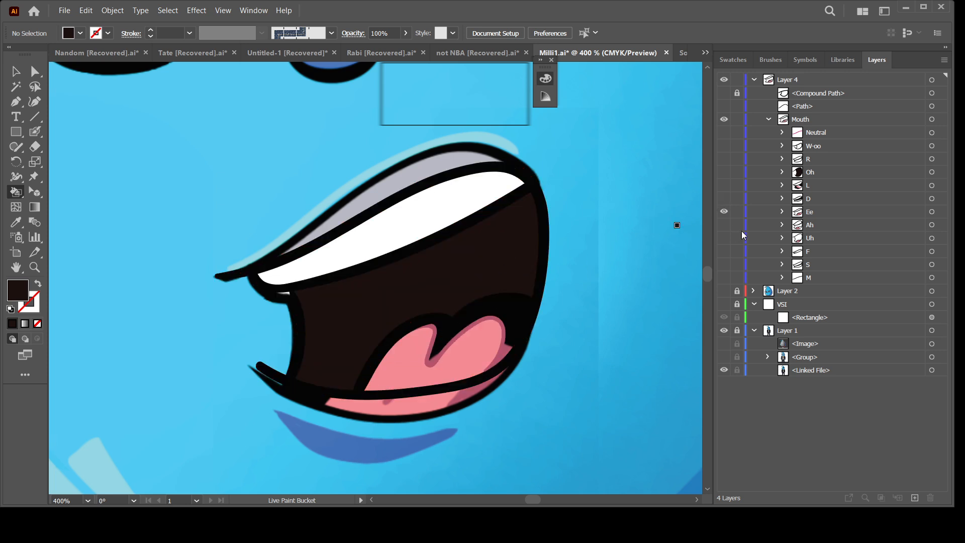
pyautogui.click(724, 225)
pyautogui.click(725, 211)
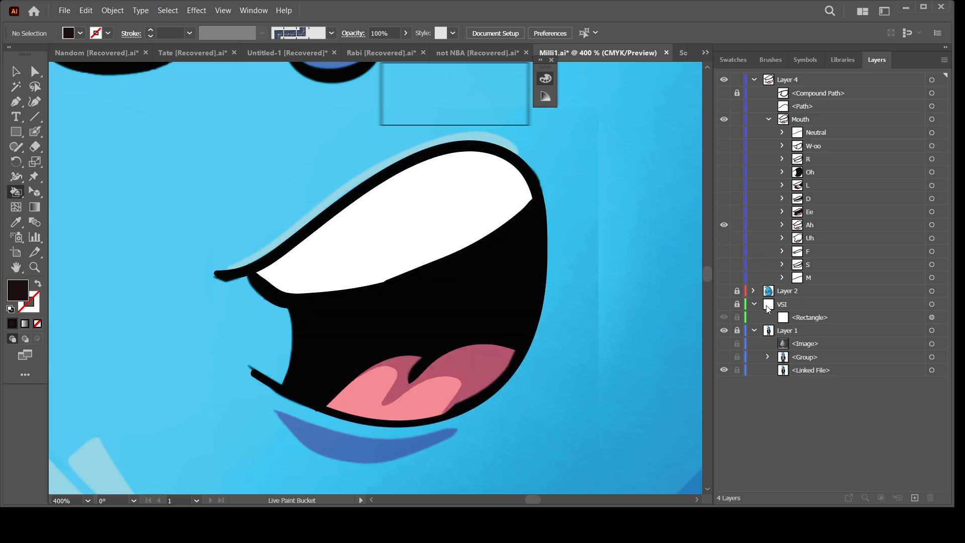
# With the VSI rectangle shown to fade the reference, Live Paint Ah's mouth interior near-black and replace Ah with Uh
pyautogui.click(724, 318)
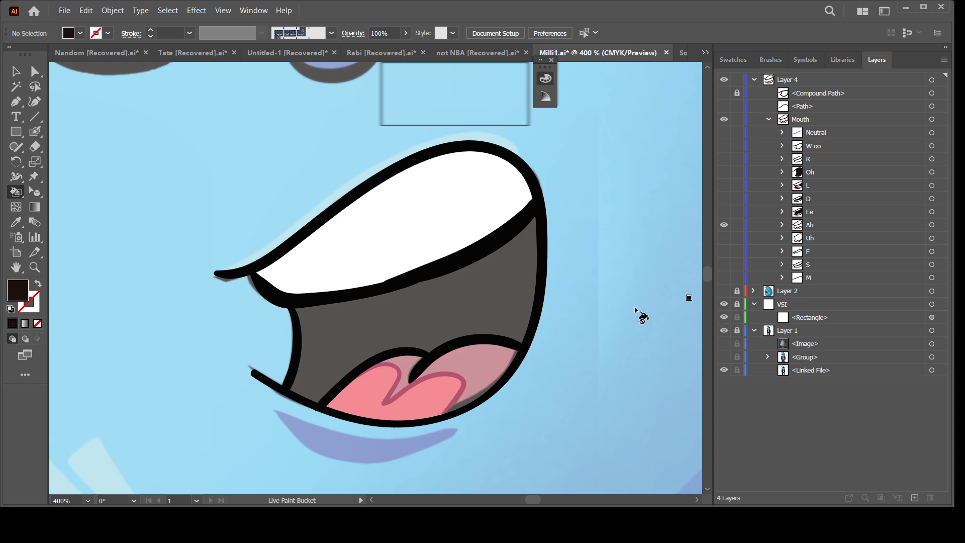
pyautogui.click(502, 308)
pyautogui.click(725, 238)
pyautogui.click(724, 225)
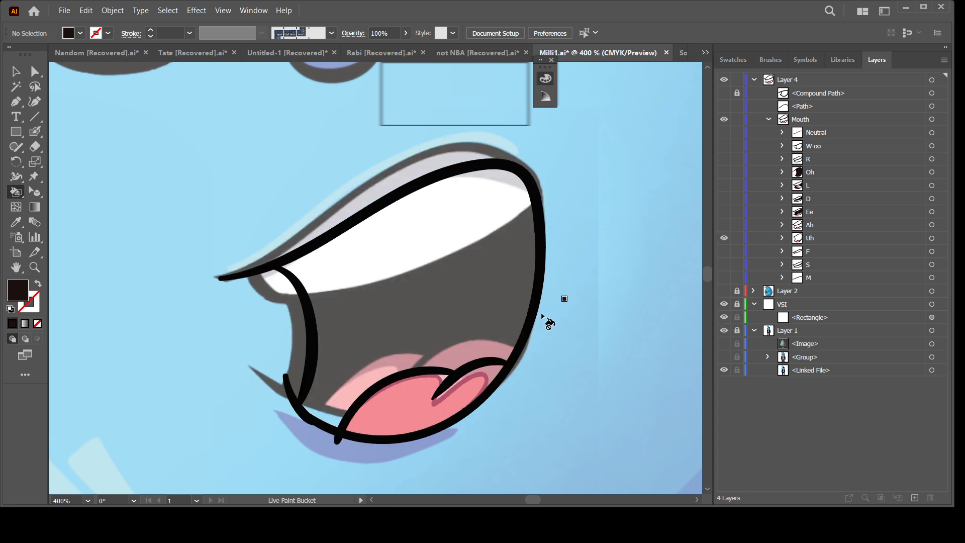
# Live Paint Uh's mouth interior near-black and show F in place of Uh
pyautogui.click(509, 305)
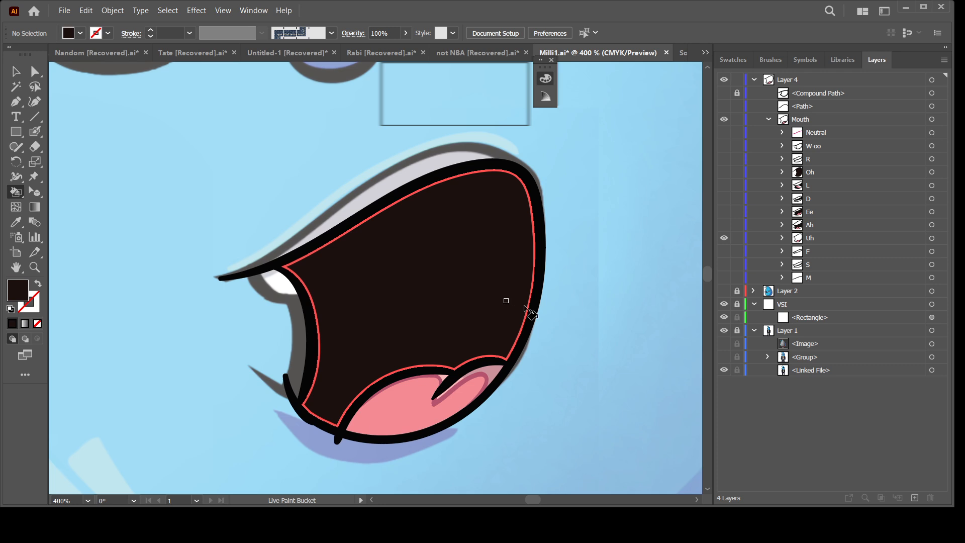
pyautogui.click(725, 251)
pyautogui.click(725, 238)
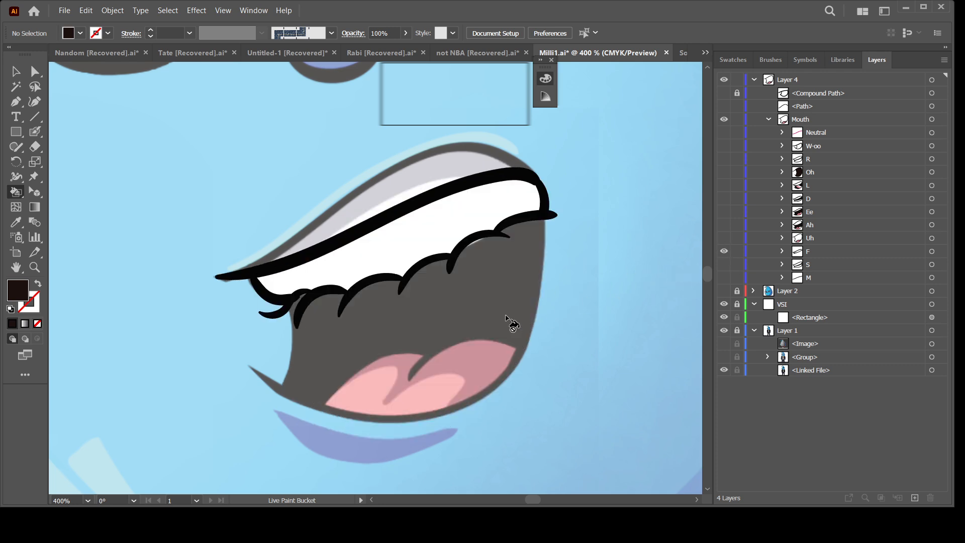
# Switch from F to S, Live Paint the gap between S's teeth near-black, and show M in place of S
pyautogui.click(724, 251)
pyautogui.click(513, 244)
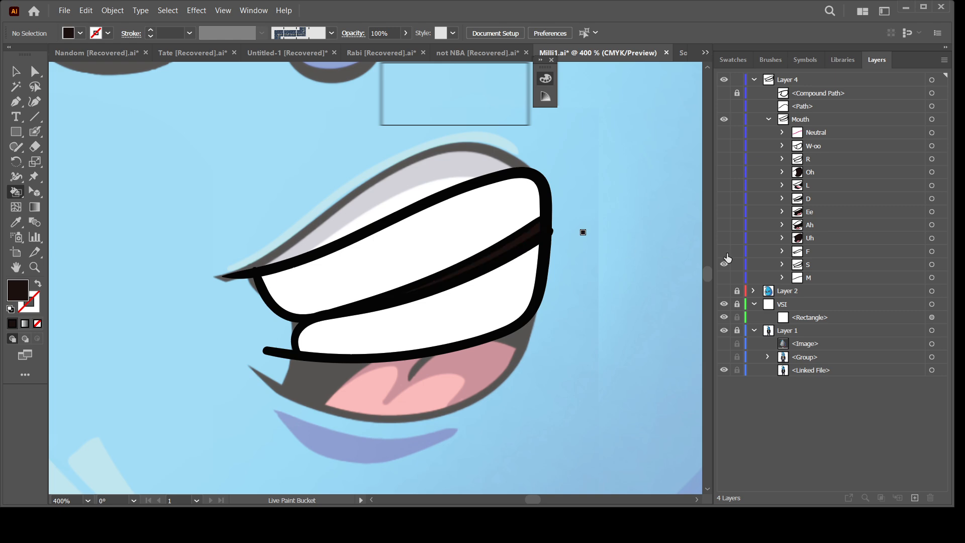
pyautogui.click(724, 265)
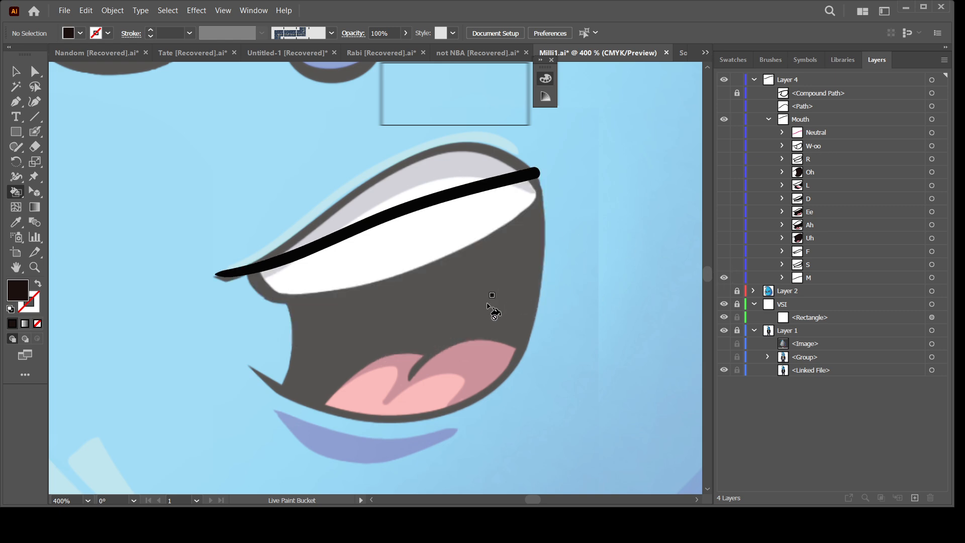
# Hide M and step through the W-oo, R, Oh, L and D mouth shapes to check their painted interiors, leaving L shown
pyautogui.click(724, 278)
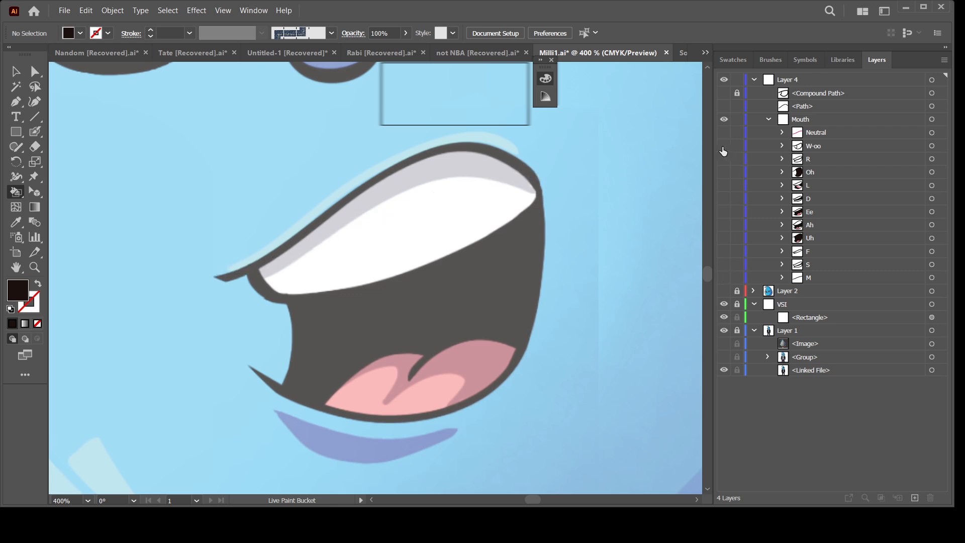
pyautogui.click(723, 146)
pyautogui.click(724, 160)
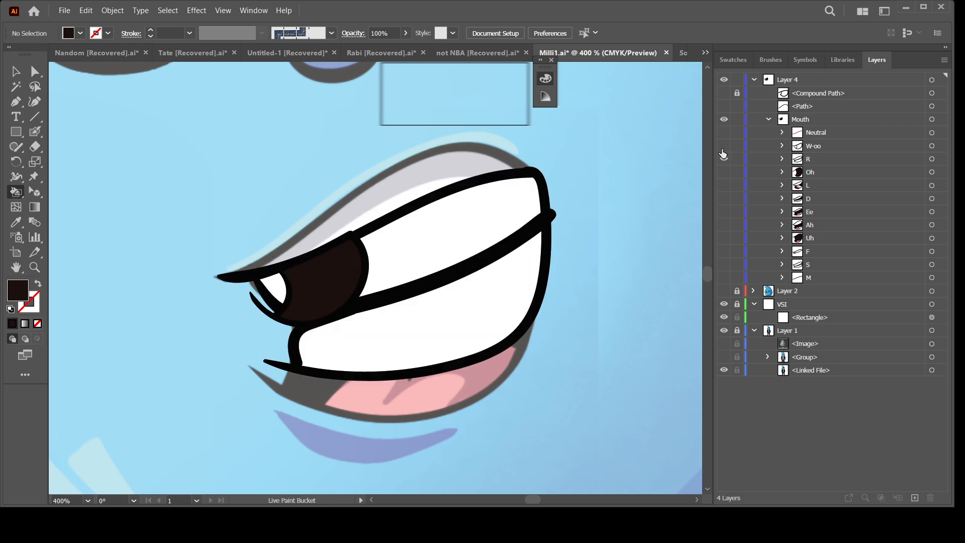
pyautogui.click(724, 147)
pyautogui.click(723, 172)
pyautogui.click(723, 161)
pyautogui.click(723, 172)
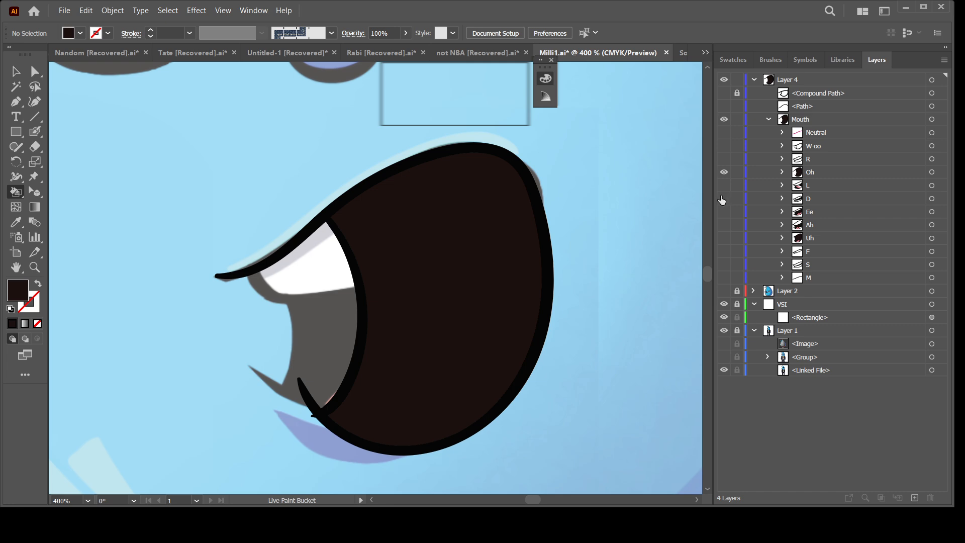
pyautogui.click(724, 185)
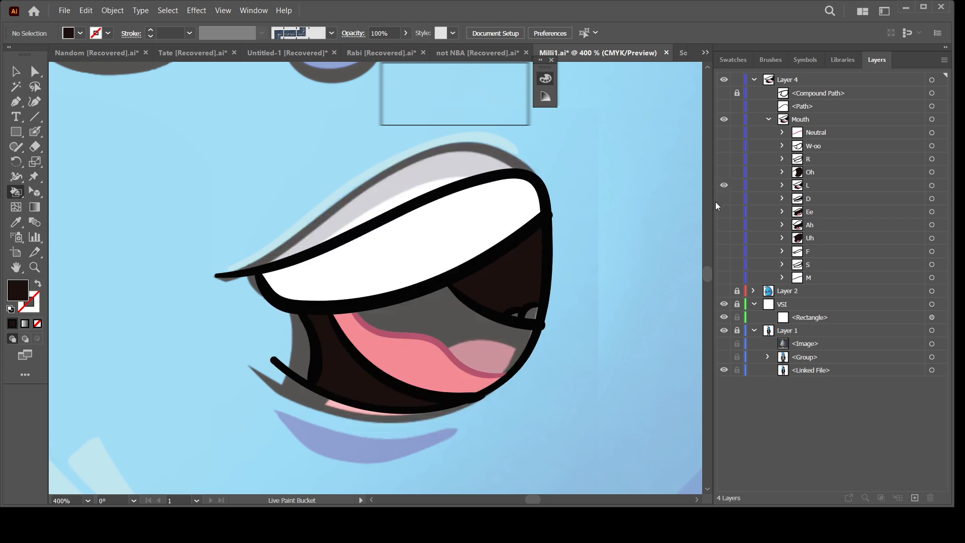
pyautogui.click(724, 199)
pyautogui.click(724, 199)
# Hide the VSI layer and sample the reference tongue's darker pink as the fill color
pyautogui.click(724, 304)
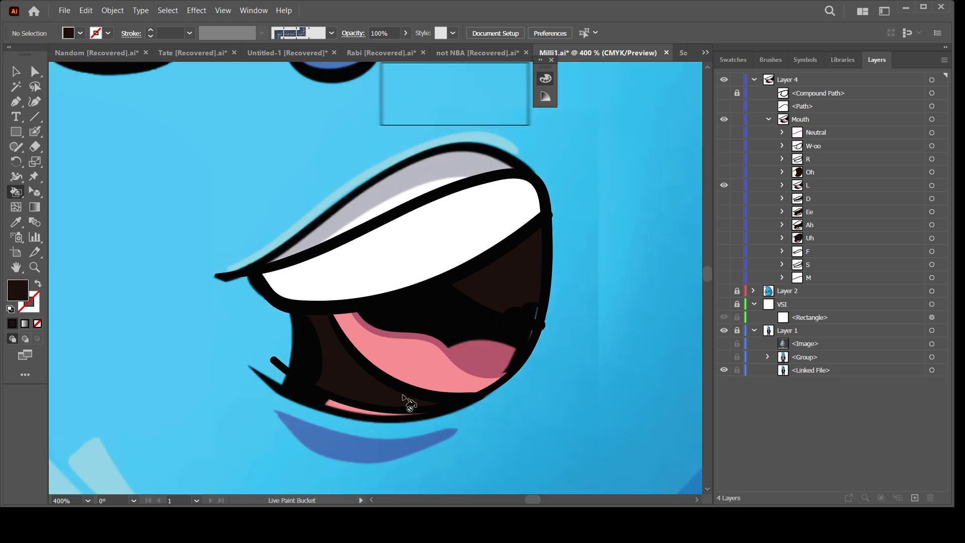
pyautogui.click(16, 221)
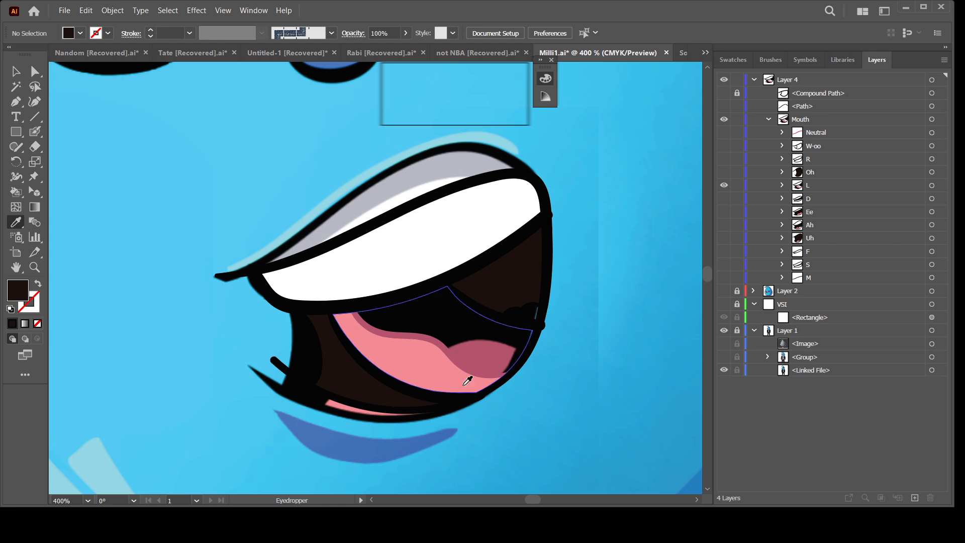
pyautogui.click(500, 353)
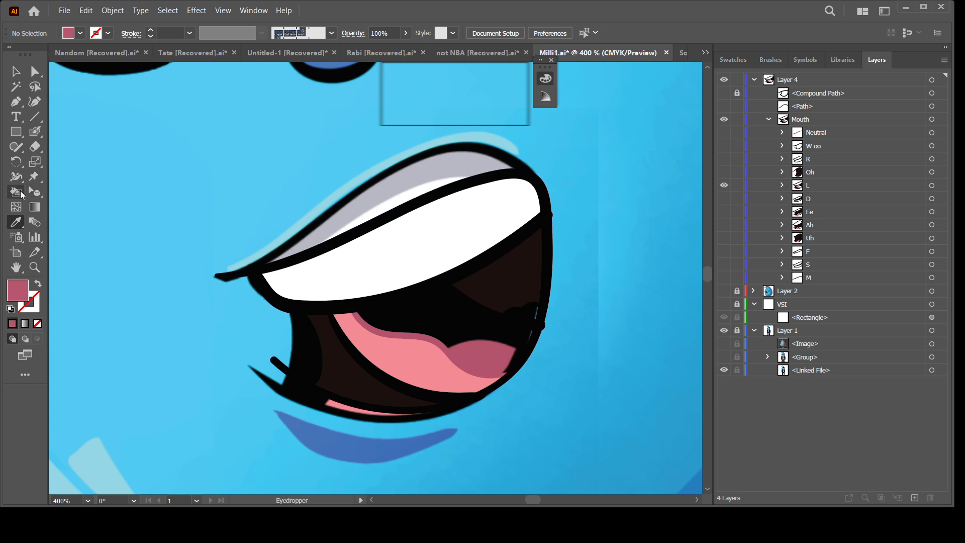
# Show the VSI layer again and Live Paint the underside of L's tongue and the small gaps beside it with the darker pink
pyautogui.press('k')
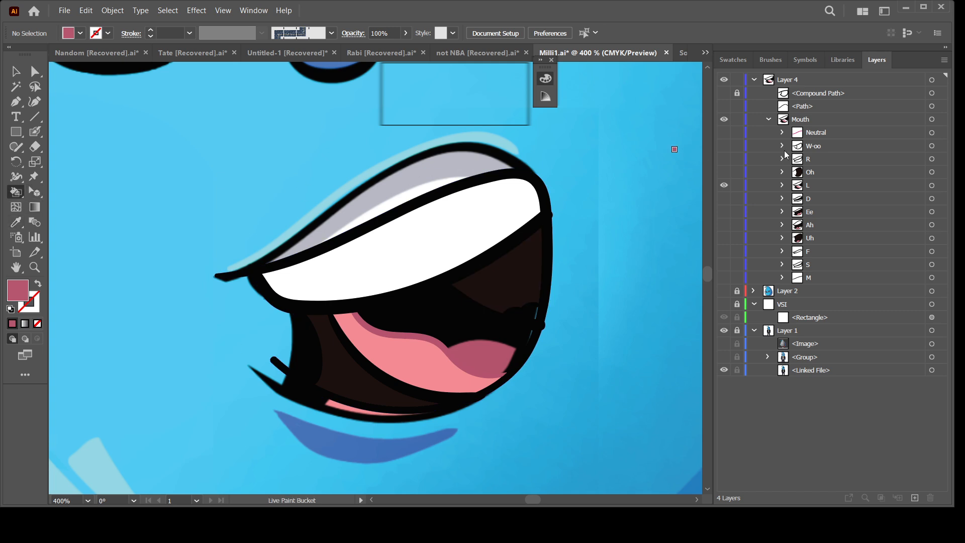
pyautogui.click(723, 304)
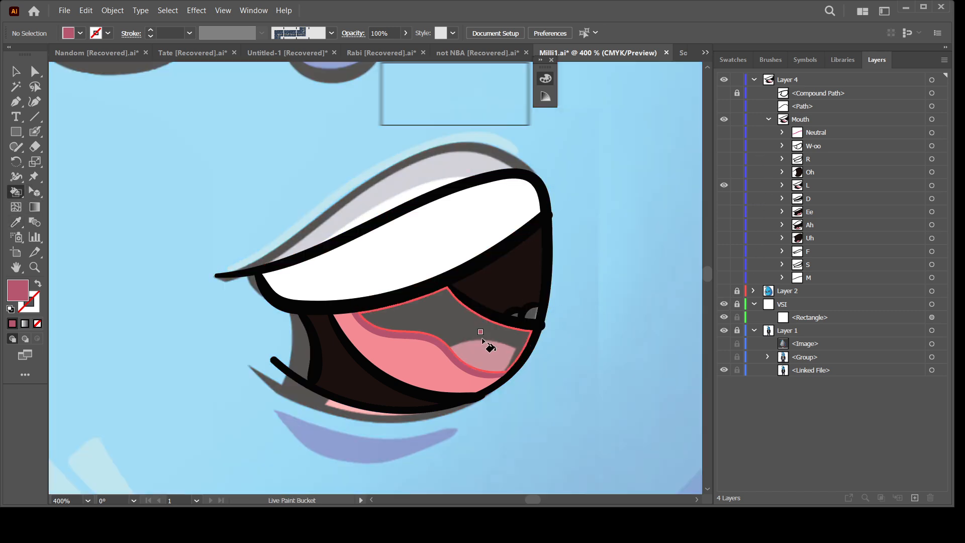
pyautogui.click(481, 338)
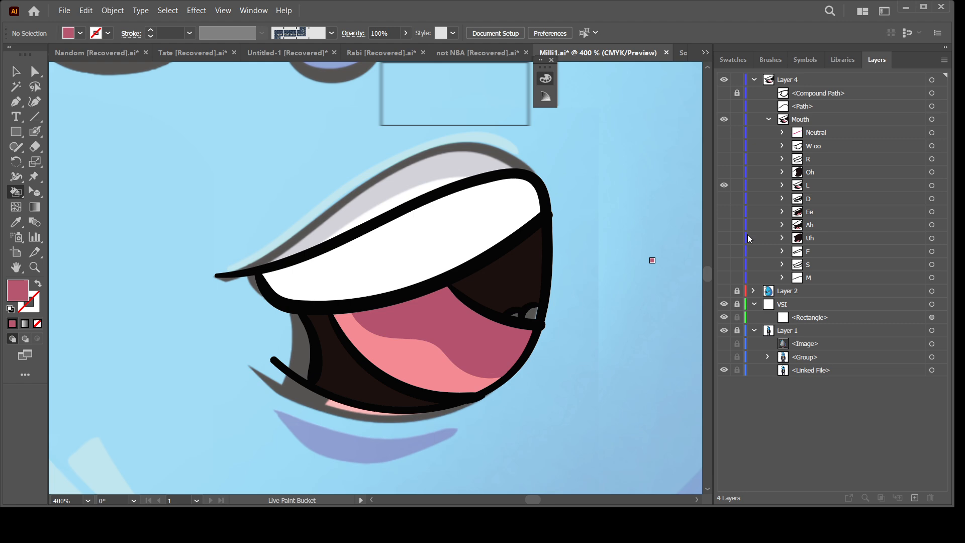
pyautogui.click(534, 318)
pyautogui.click(516, 317)
pyautogui.hotkey('ctrl', '-')
pyautogui.hotkey('ctrl', '-')
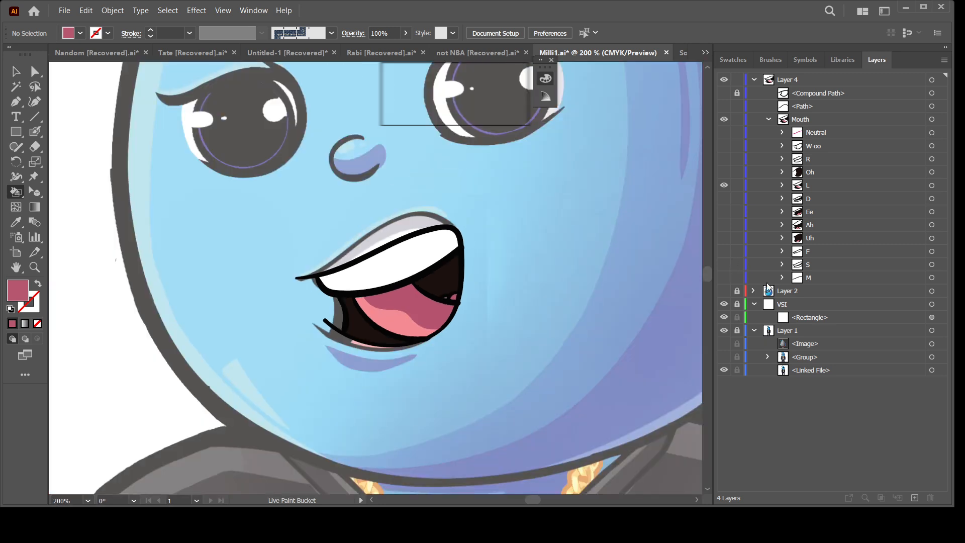
# Step through the D, Ee, Ah, Uh, F, S and M mouth shapes to check their painted colors, leaving M shown
pyautogui.click(724, 199)
pyautogui.click(723, 185)
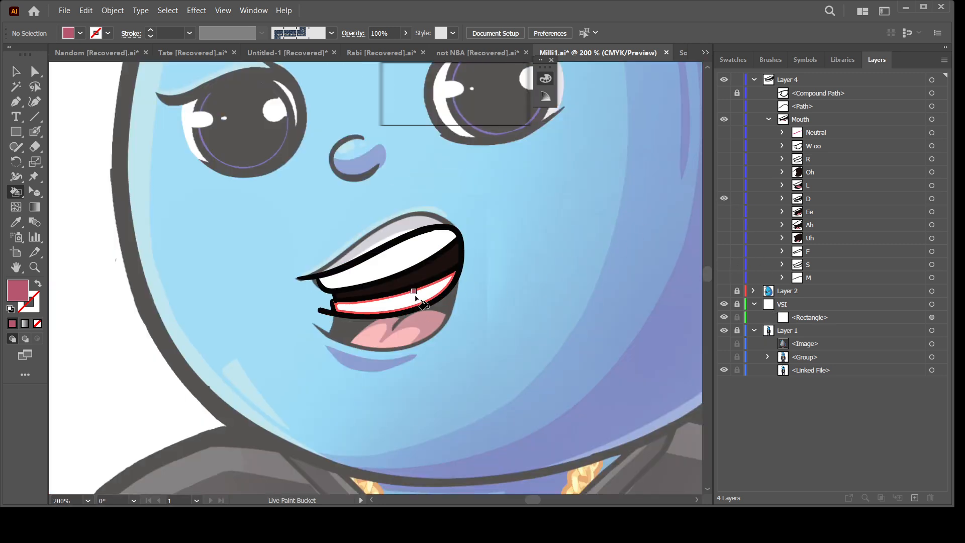
pyautogui.click(724, 212)
pyautogui.click(724, 198)
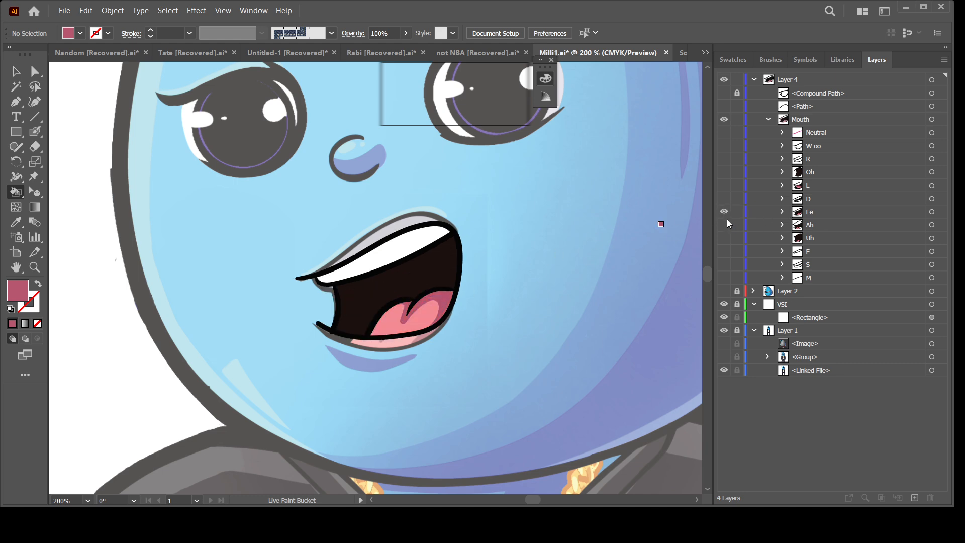
pyautogui.click(724, 224)
pyautogui.click(724, 211)
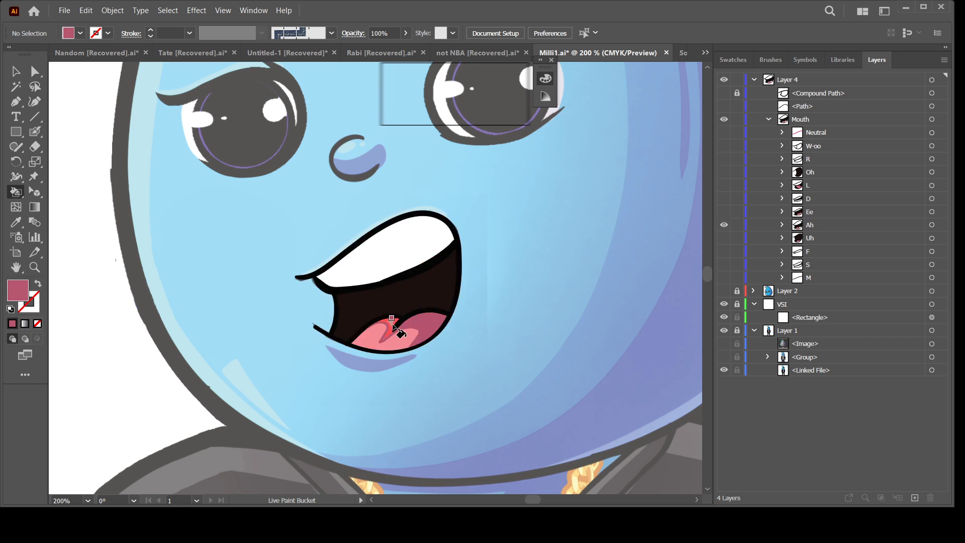
pyautogui.click(724, 238)
pyautogui.click(724, 225)
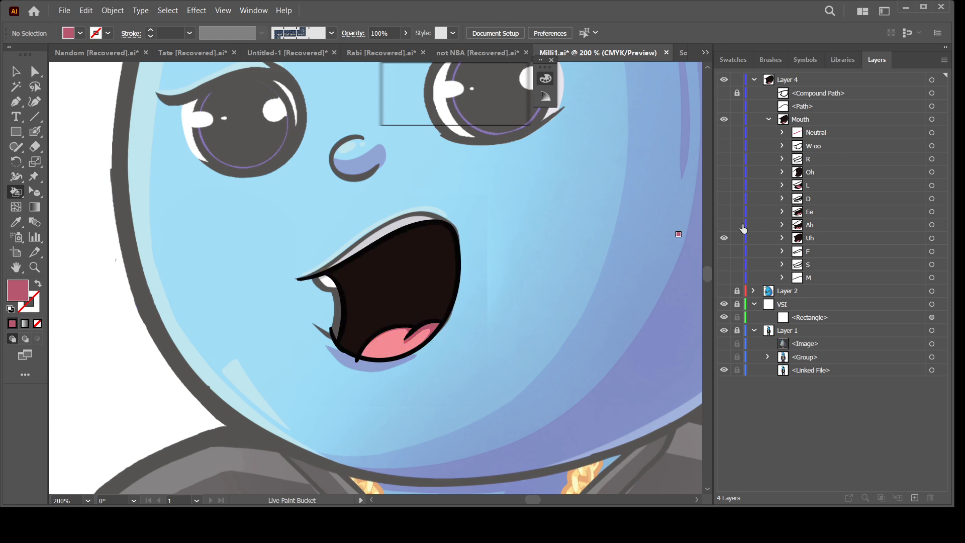
pyautogui.click(724, 251)
pyautogui.click(724, 237)
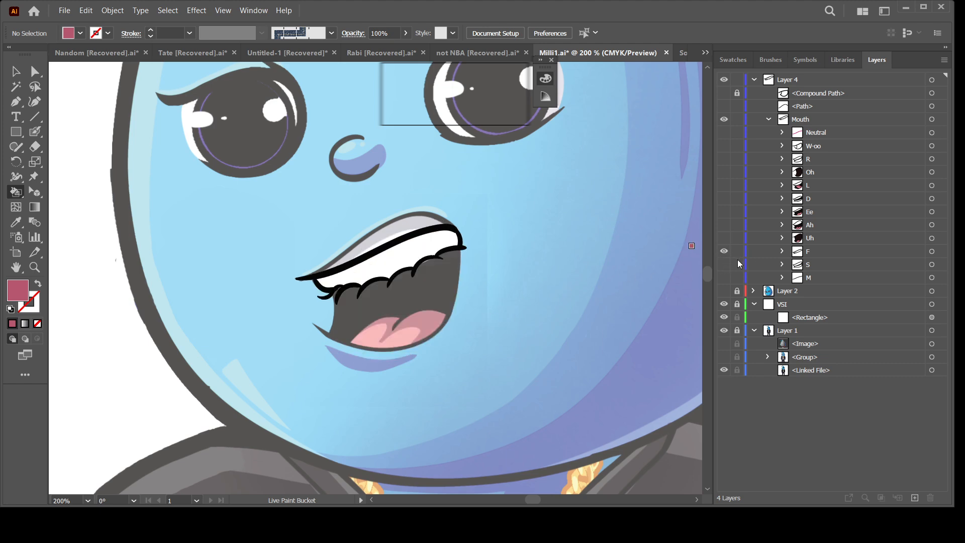
pyautogui.click(724, 265)
pyautogui.click(723, 252)
pyautogui.click(724, 277)
pyautogui.click(724, 265)
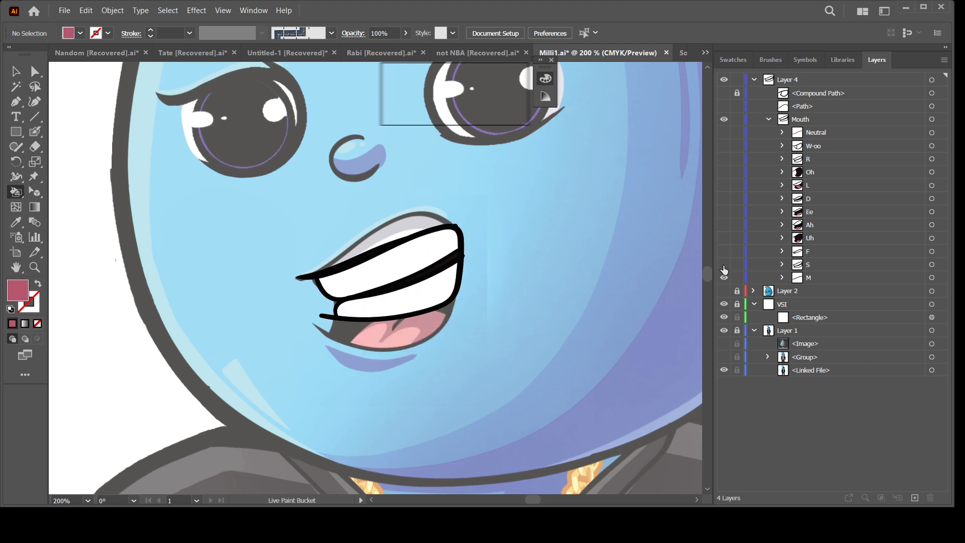
pyautogui.click(724, 277)
# Show Layer 2 so the mouth shapes can be viewed on the character's head artwork
pyautogui.hotkey('ctrl', '-')
pyautogui.hotkey('ctrl', '-')
pyautogui.hotkey('ctrl', '-')
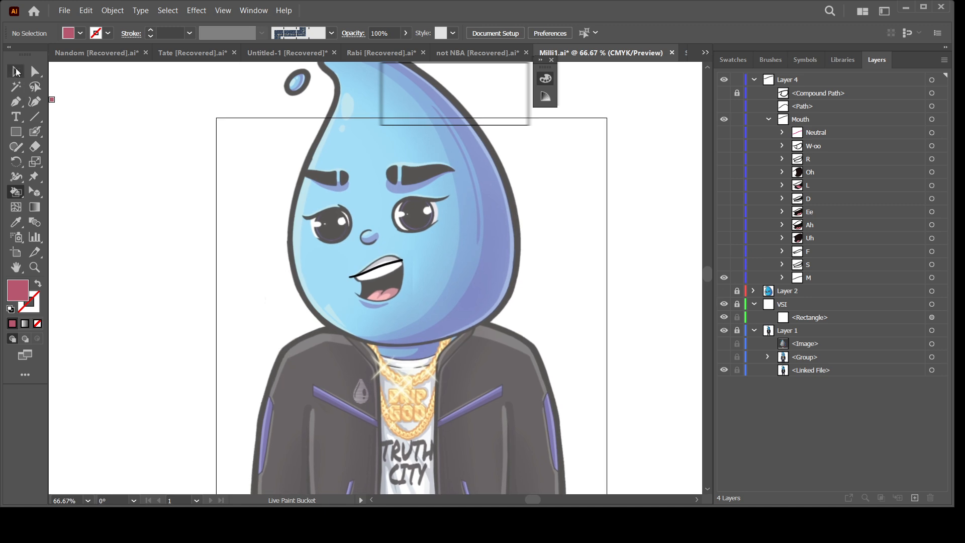
pyautogui.click(16, 72)
pyautogui.click(724, 290)
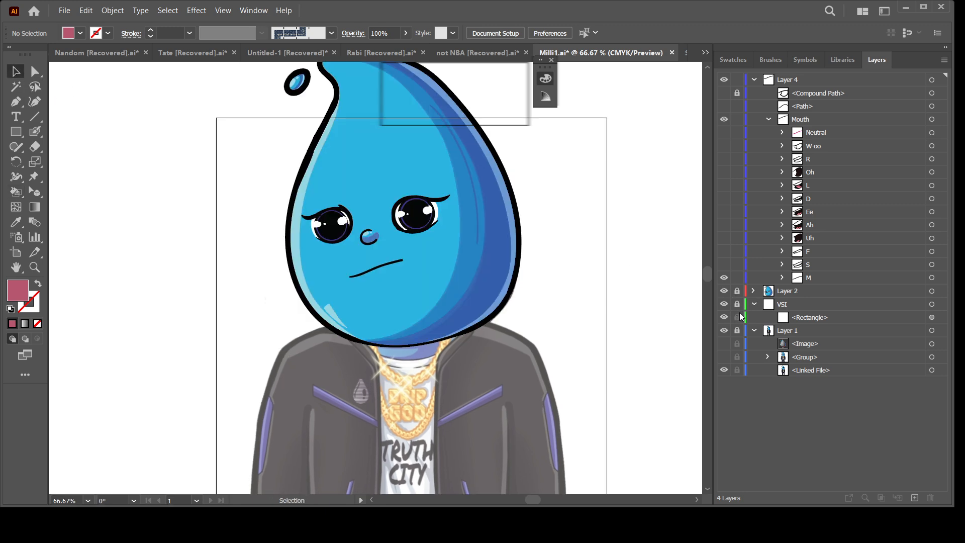
pyautogui.hotkey('ctrl', '=')
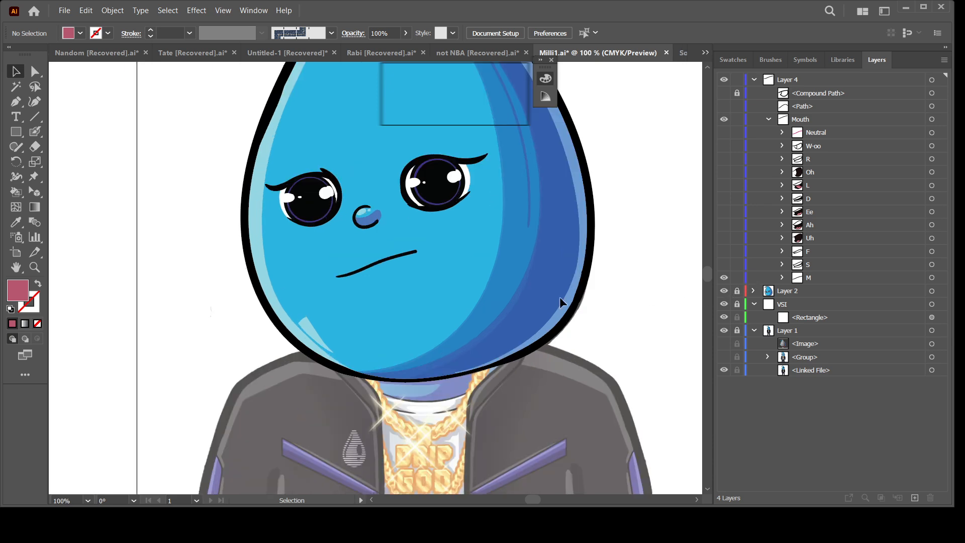
pyautogui.press('space')
pyautogui.moveTo(576, 307); pyautogui.dragTo(560, 391)
# Show Neutral in place of M and recolor its mouth line with black sampled from the head outline
pyautogui.click(724, 277)
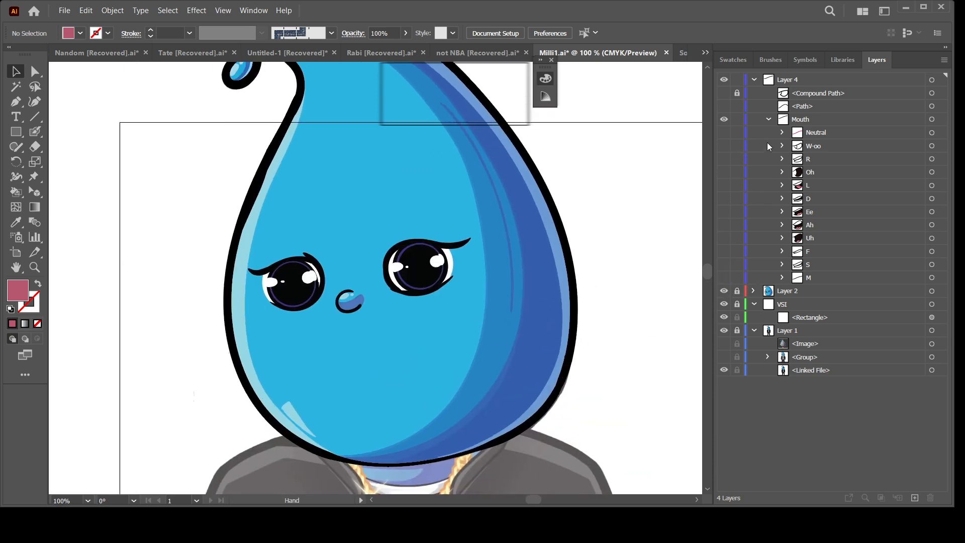
pyautogui.click(812, 132)
pyautogui.click(724, 132)
pyautogui.click(931, 132)
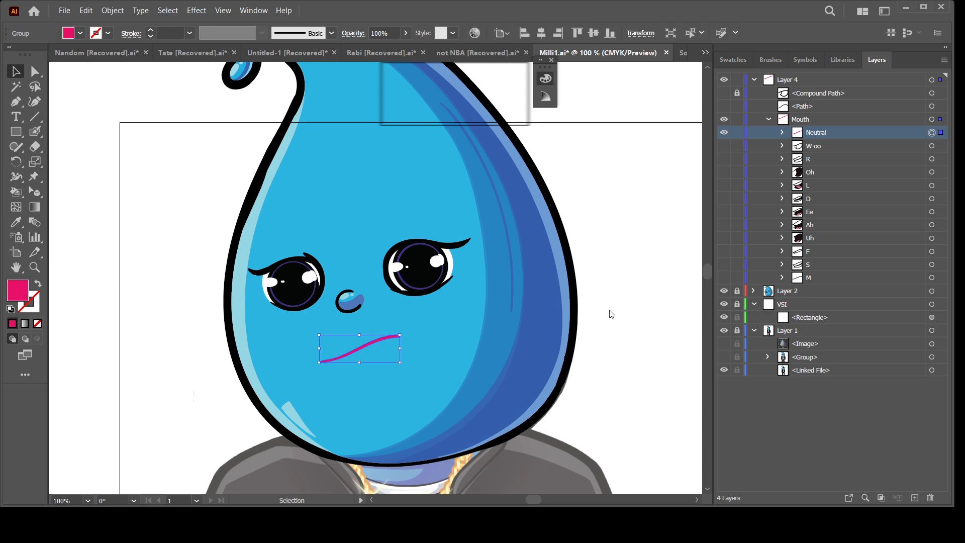
pyautogui.press('i')
pyautogui.click(233, 373)
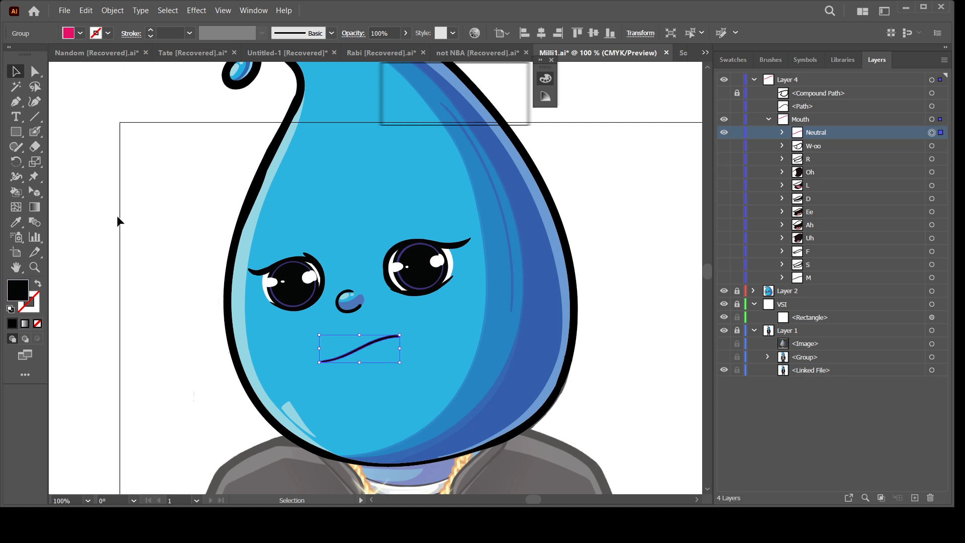
pyautogui.press('a')
pyautogui.click(644, 272)
pyautogui.moveTo(666, 290); pyautogui.dragTo(645, 305)
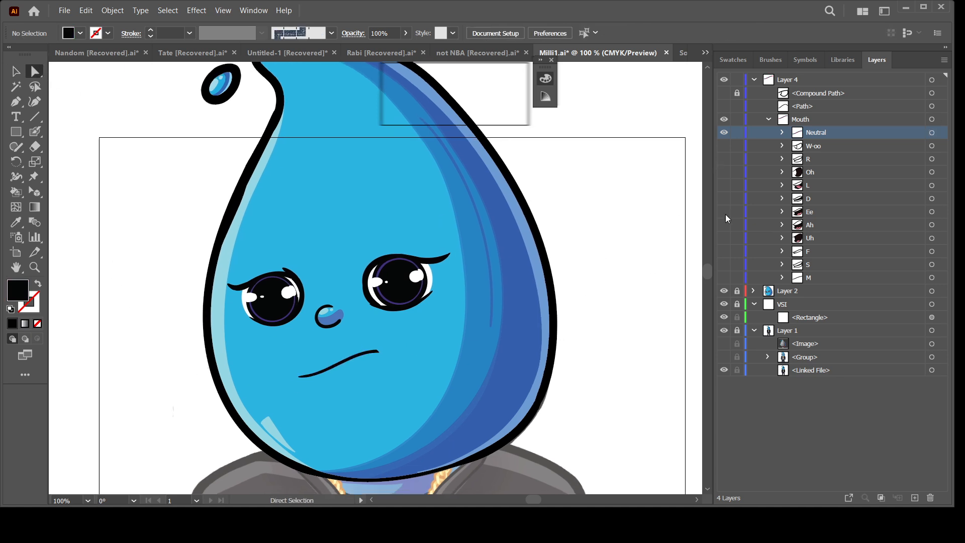
# Preview each mouth shape on the head one at a time, from W-oo through R, Oh, L, D, Ee, Ah, Uh, F and S to M
pyautogui.click(725, 145)
pyautogui.click(724, 132)
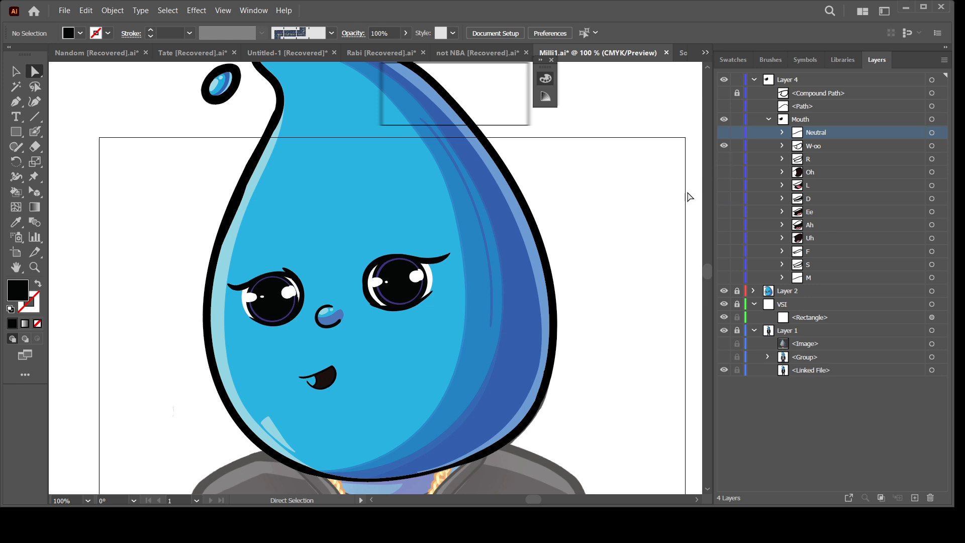
pyautogui.click(724, 159)
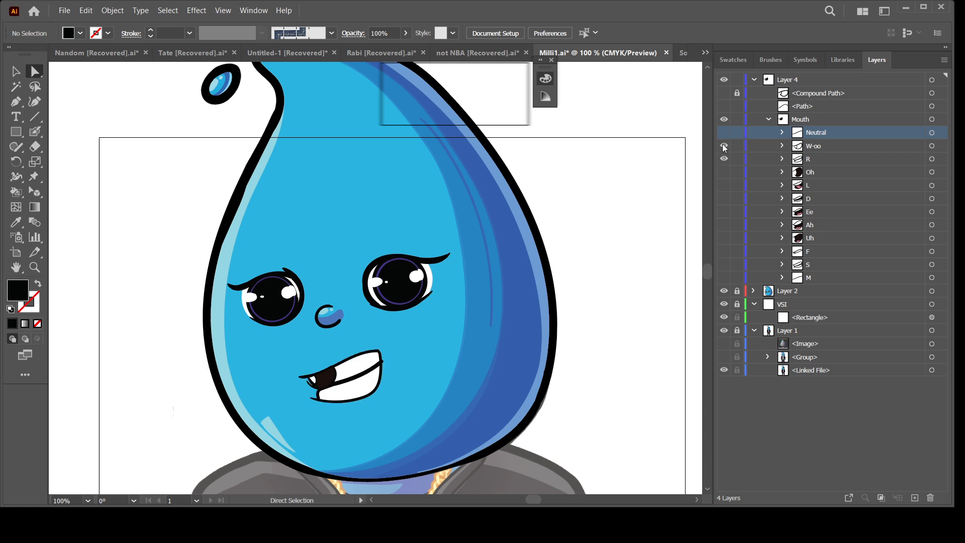
pyautogui.click(724, 145)
pyautogui.click(724, 172)
pyautogui.click(724, 159)
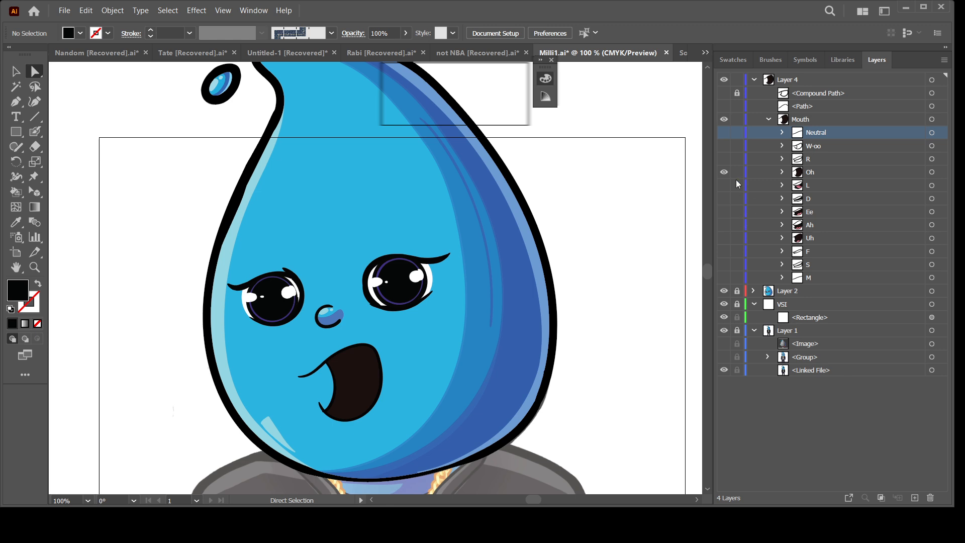
pyautogui.click(724, 185)
pyautogui.click(724, 172)
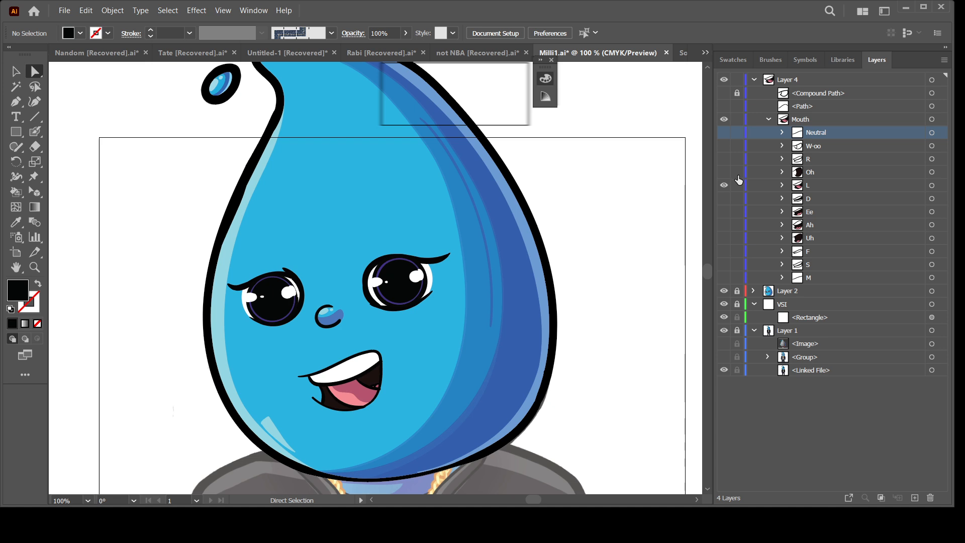
pyautogui.click(724, 199)
pyautogui.click(724, 185)
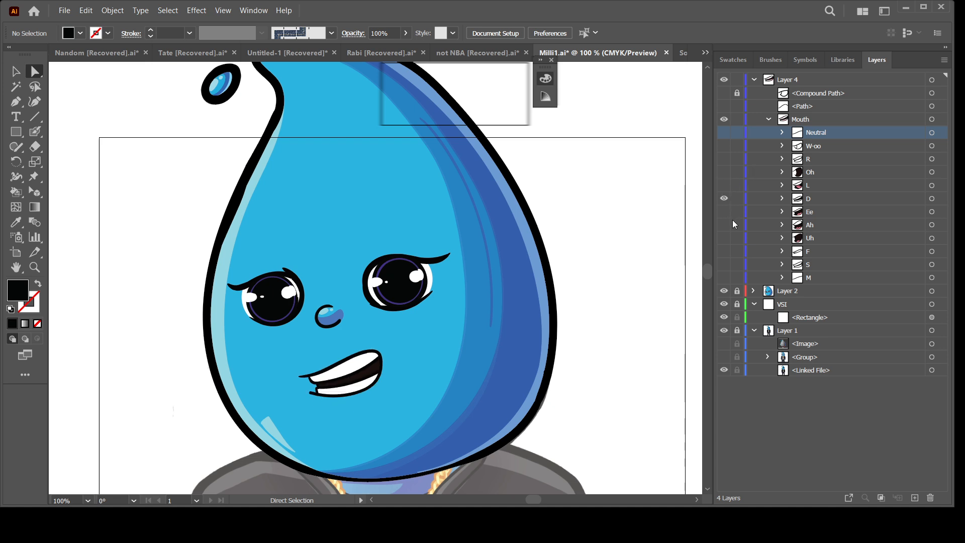
pyautogui.click(724, 212)
pyautogui.click(724, 198)
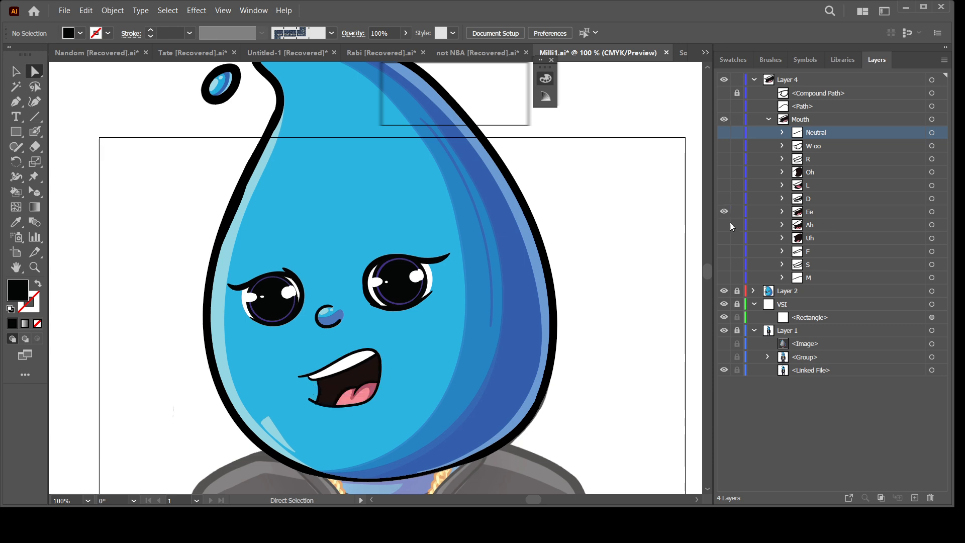
pyautogui.click(724, 225)
pyautogui.click(724, 212)
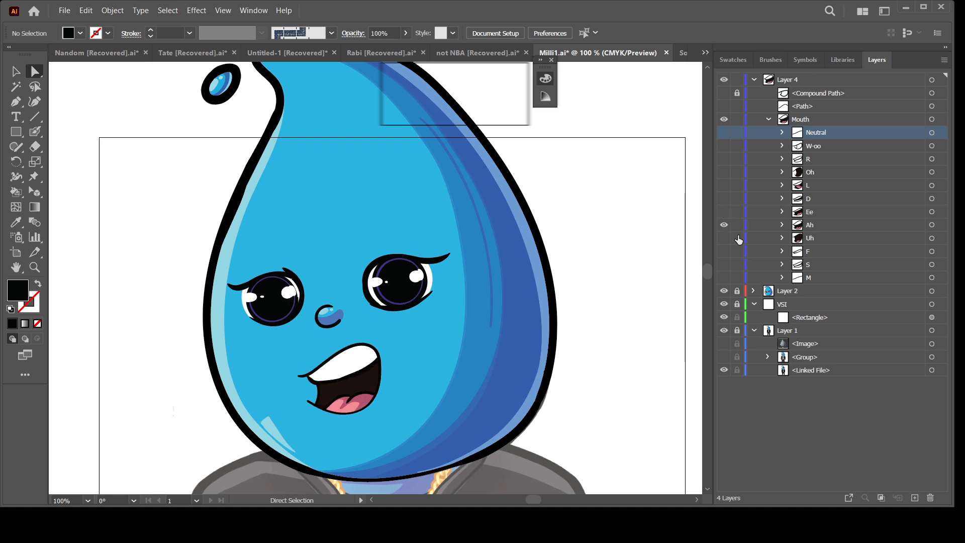
pyautogui.click(724, 238)
pyautogui.click(724, 225)
pyautogui.click(724, 251)
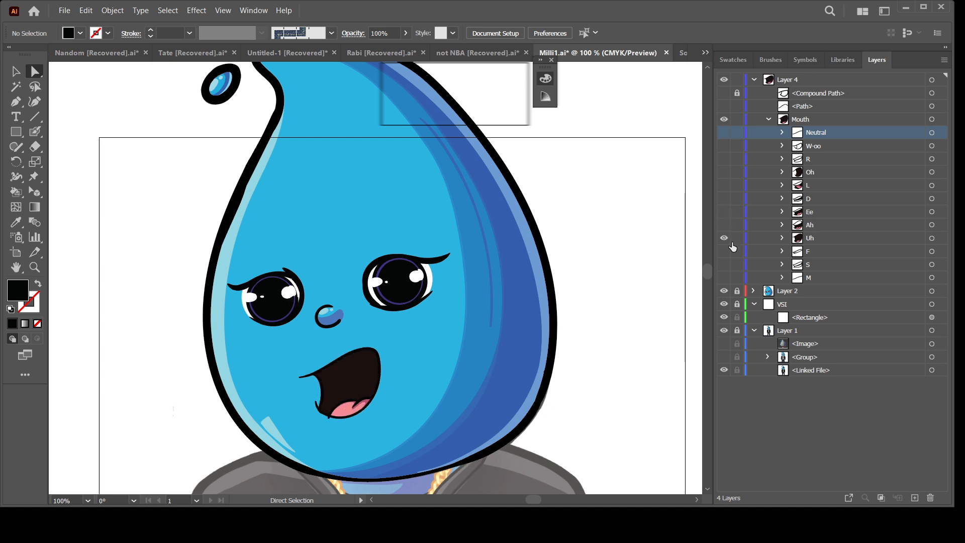
pyautogui.click(724, 238)
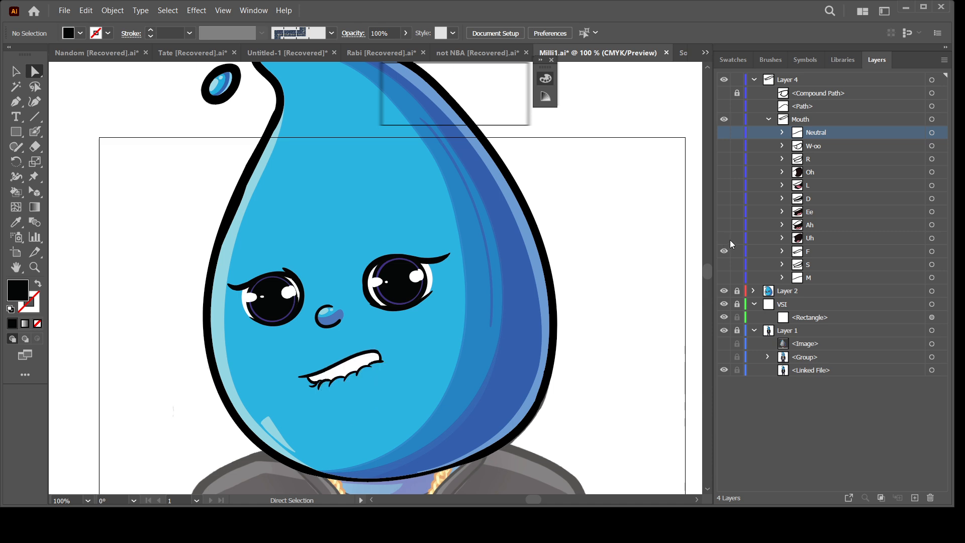
pyautogui.click(724, 250)
pyautogui.click(724, 264)
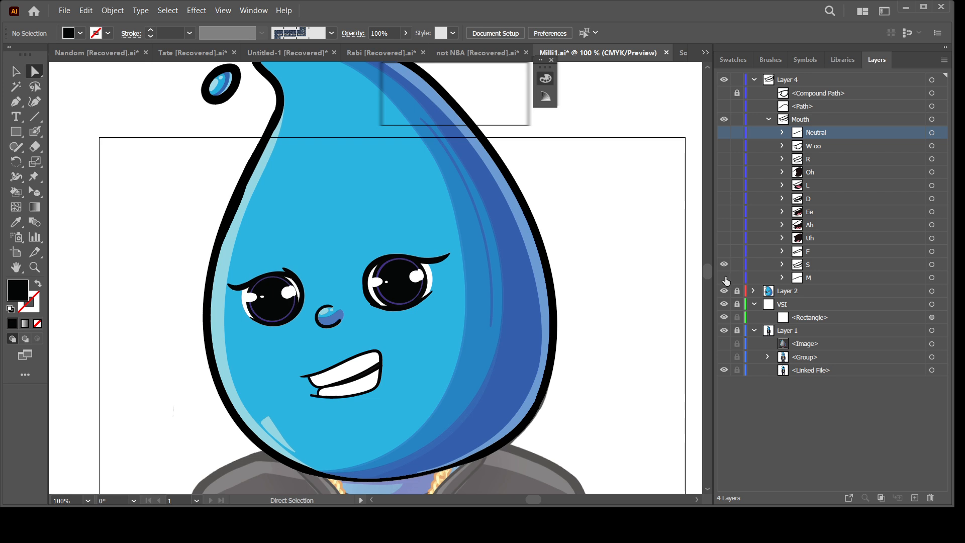
pyautogui.click(724, 277)
pyautogui.click(723, 265)
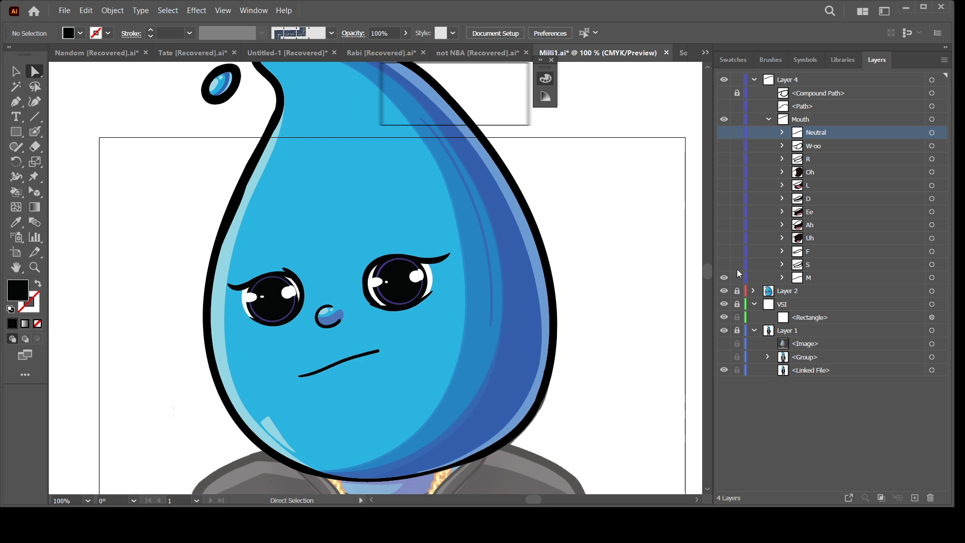
# Show the Neutral mouth in place of M on the character's head
pyautogui.click(723, 132)
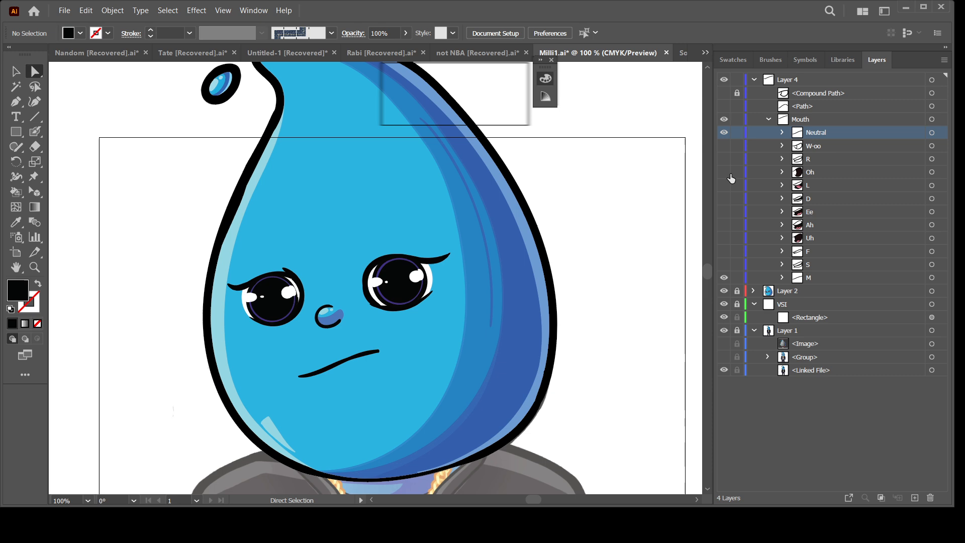
pyautogui.click(723, 278)
pyautogui.hotkey('ctrl', '-')
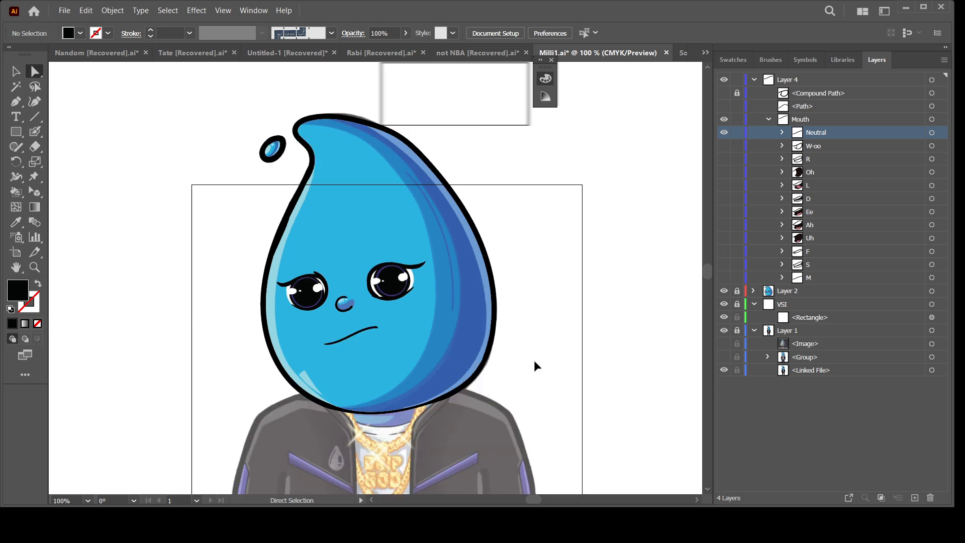